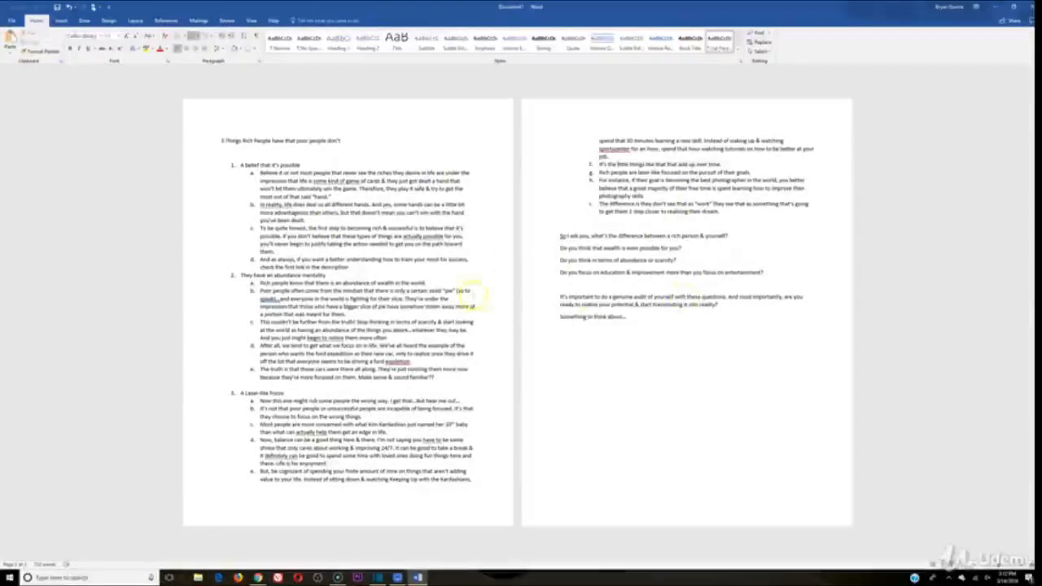
Correct the misspelled "expedition" at the end of point 2d using the suggested spelling
click(373, 152)
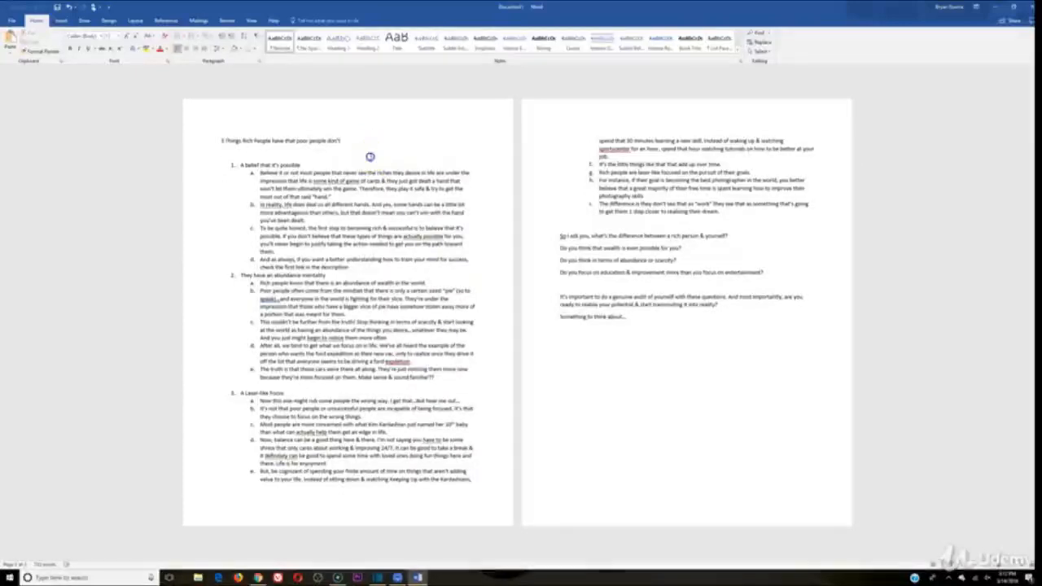
click(355, 166)
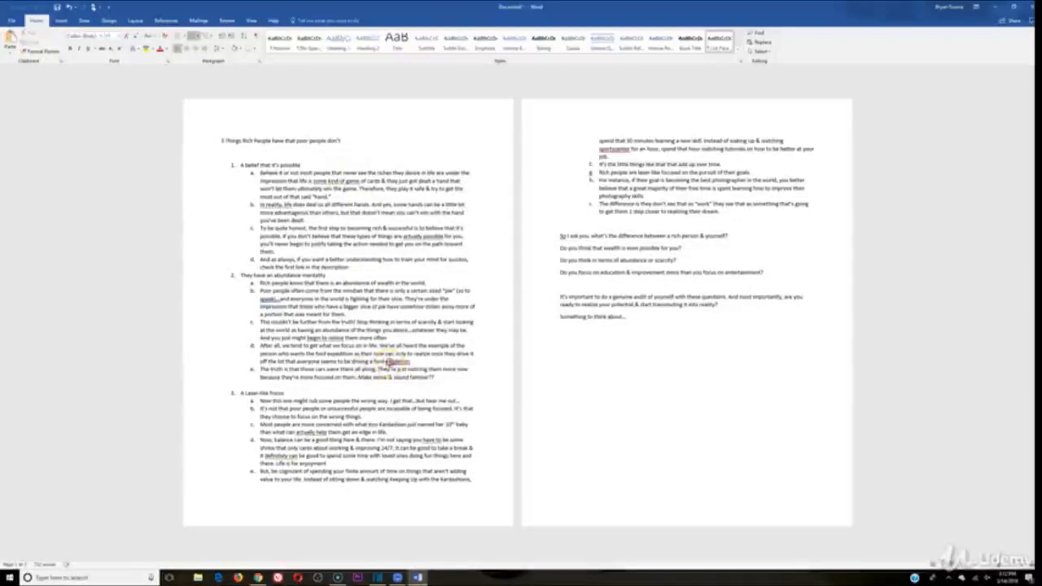
right_click(392, 361)
click(423, 373)
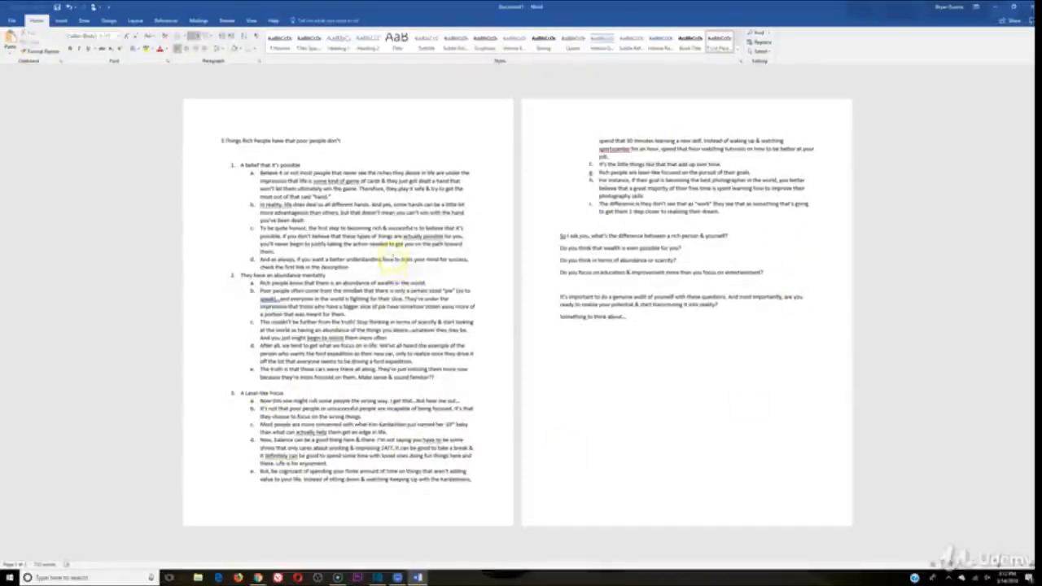
Clear the document, browser and LonelyScreen windows off the desktop, dismissing the subscription reminder, and switch to Shotcut
click(995, 10)
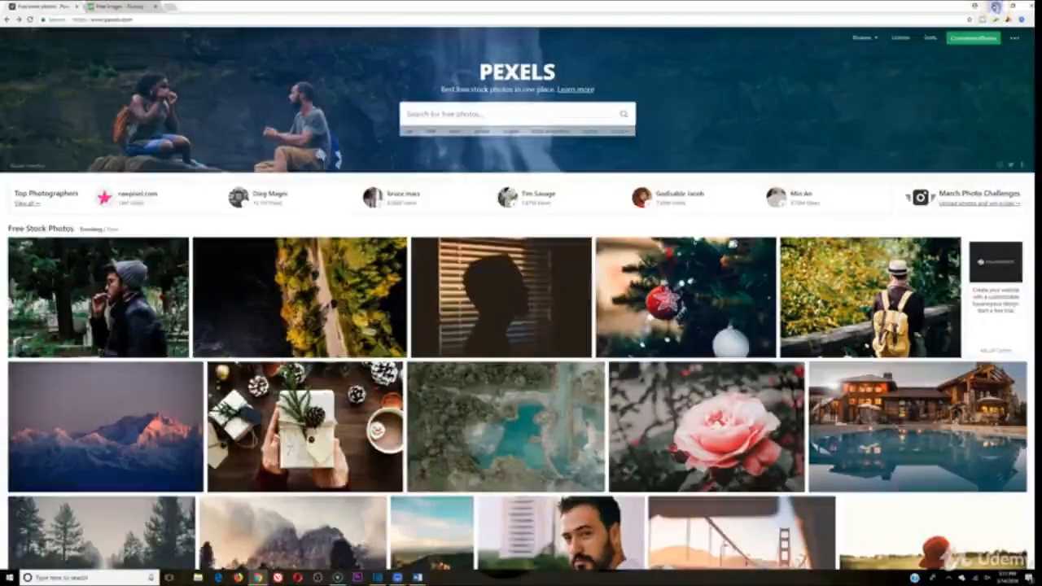
click(996, 7)
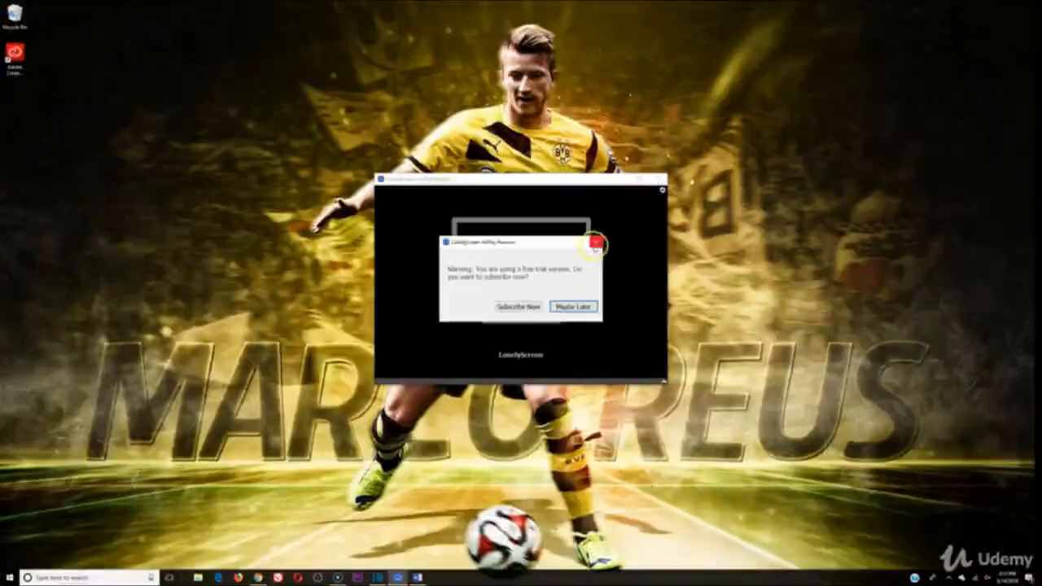
click(596, 243)
click(659, 188)
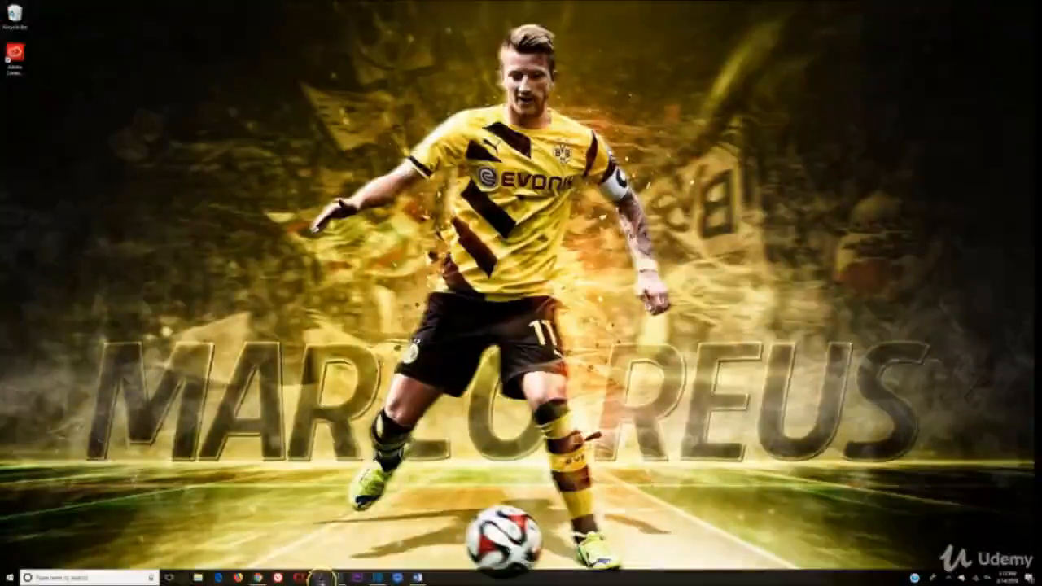
mouse_move(337, 579)
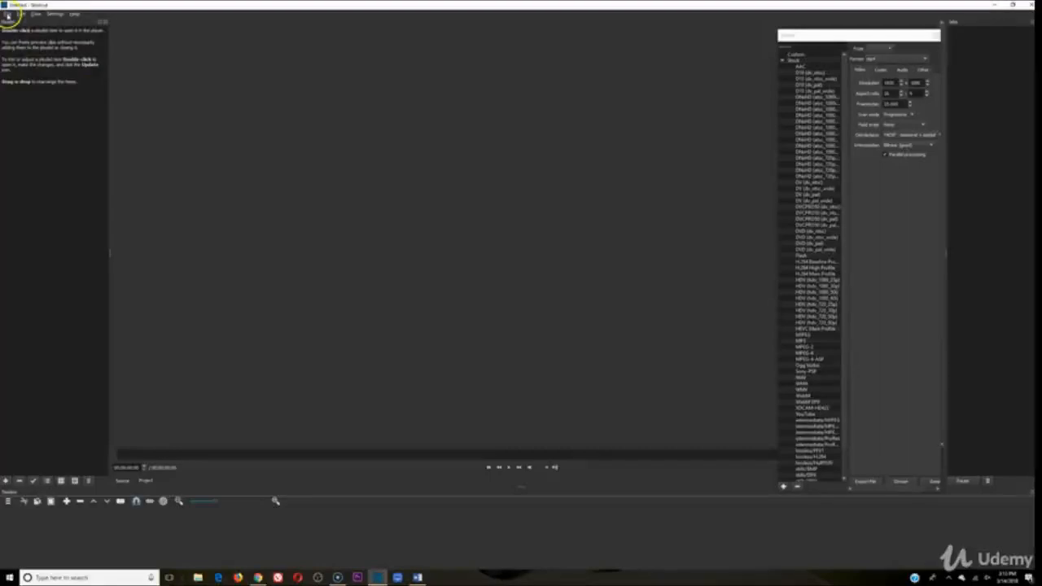
Open the "3 Things Rich People Have that Poor People Don't" video from the YouTube (Edits) folder and pause its playback
click(8, 14)
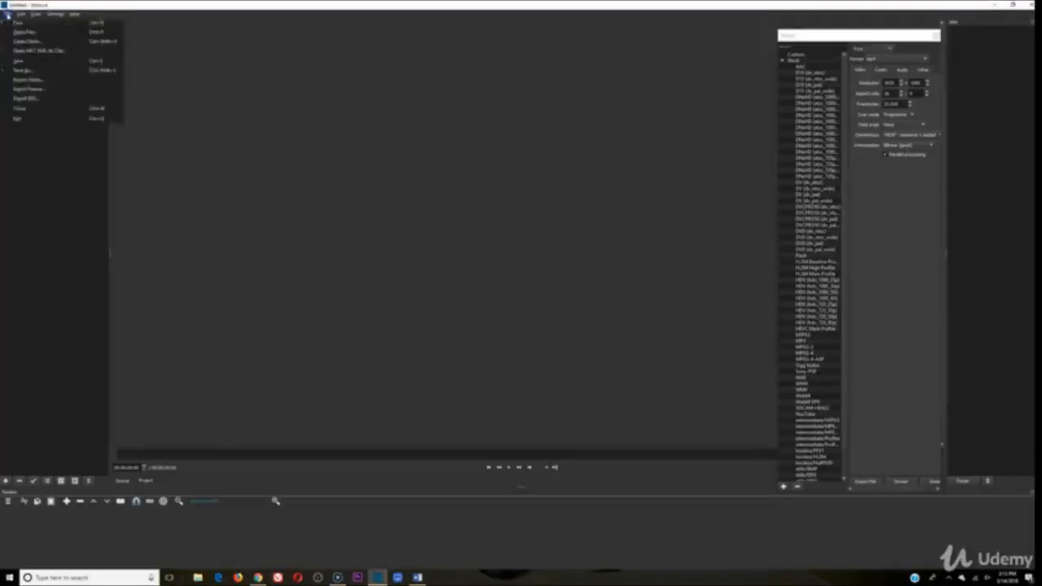
click(21, 34)
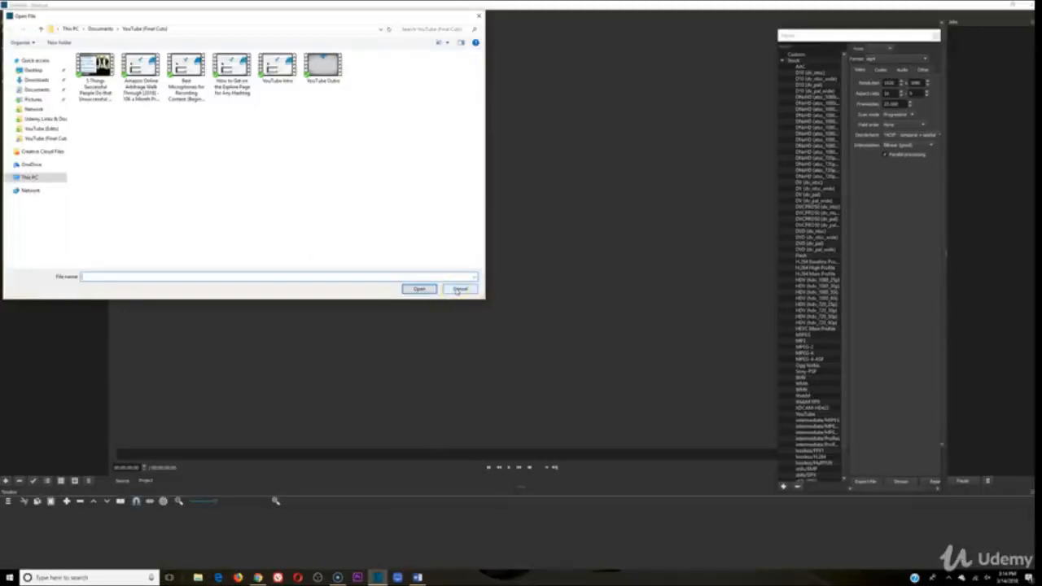
click(41, 129)
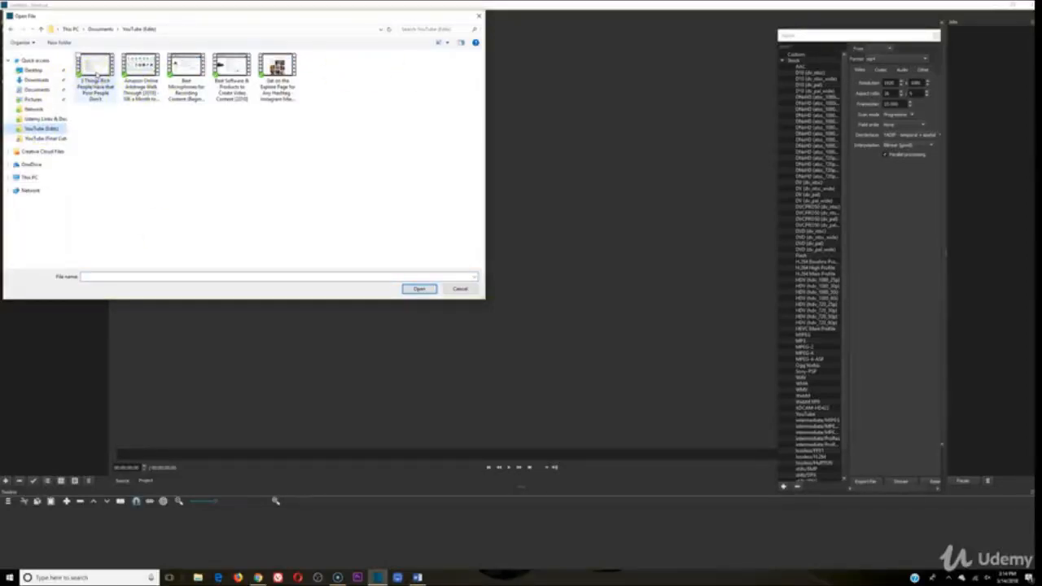
double_click(96, 73)
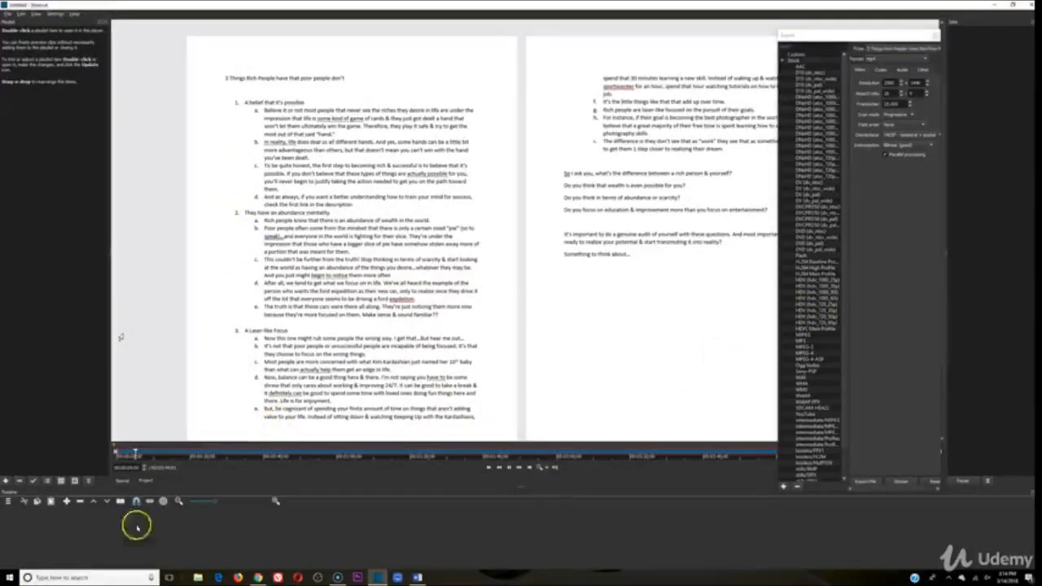
key(XF86AudioLowerVolume)
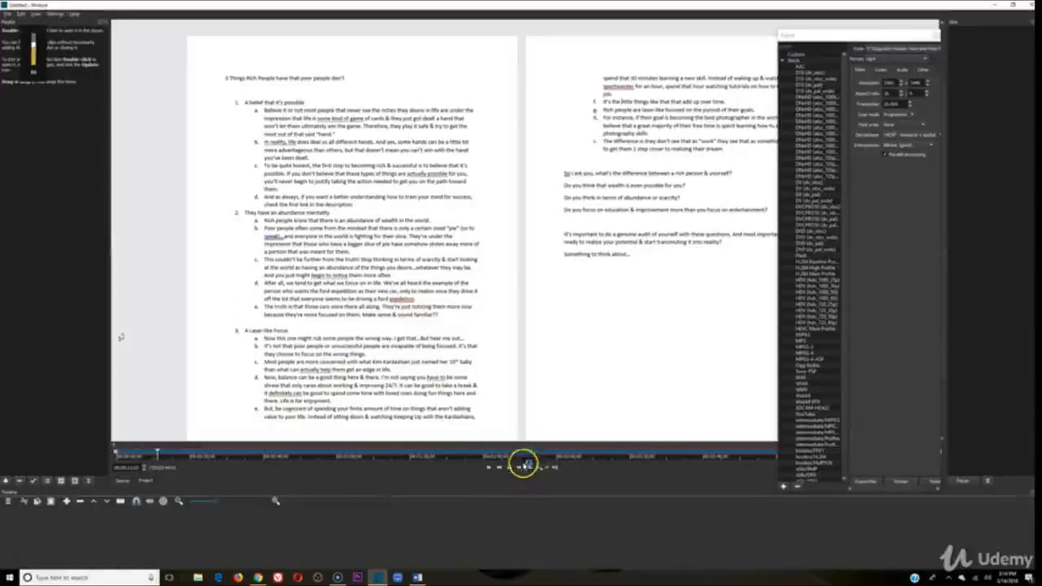
click(512, 467)
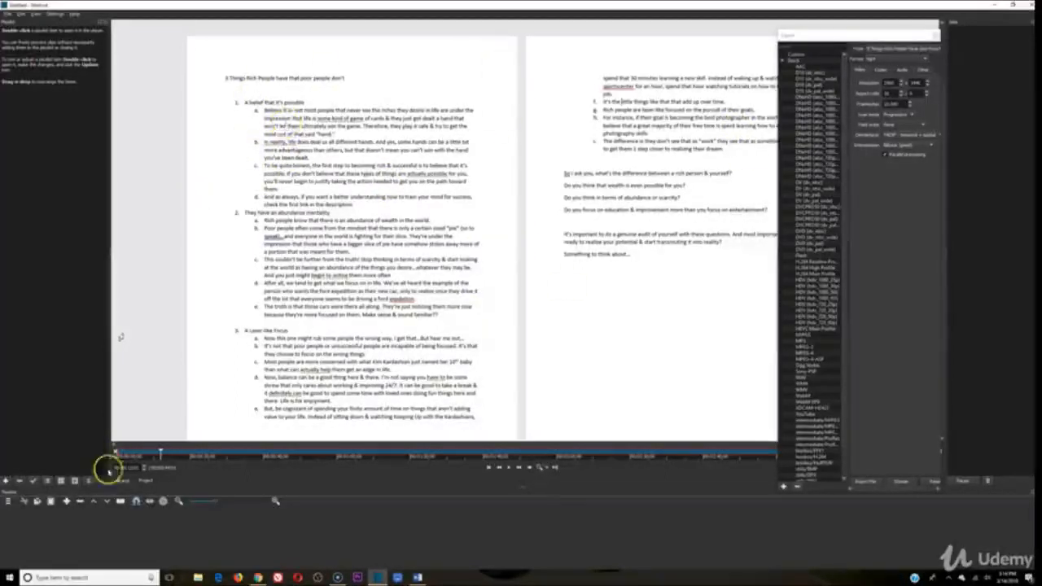
Add a video track to the empty timeline and place the opened clip on it
right_click(47, 530)
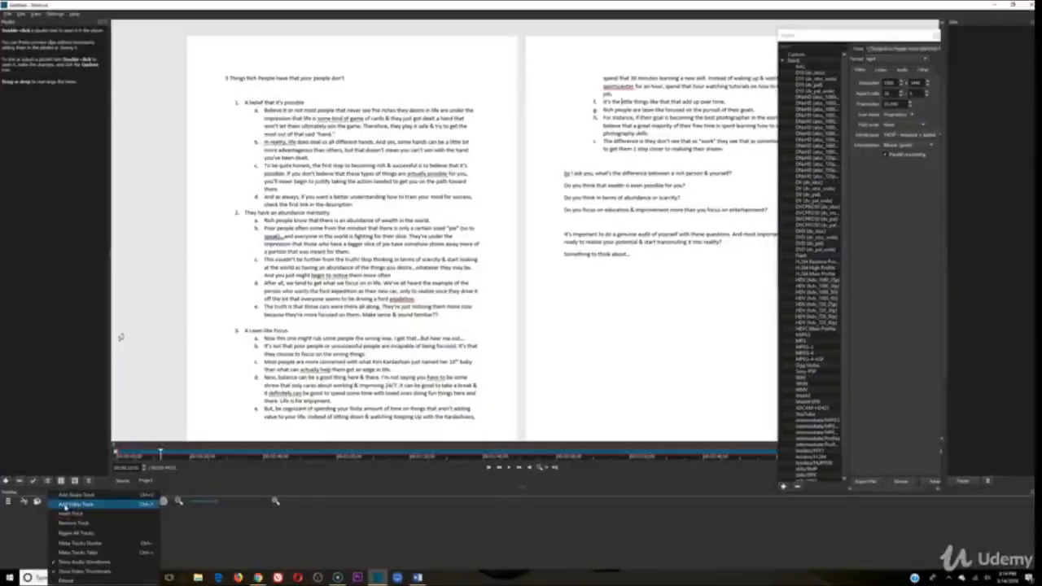
click(66, 507)
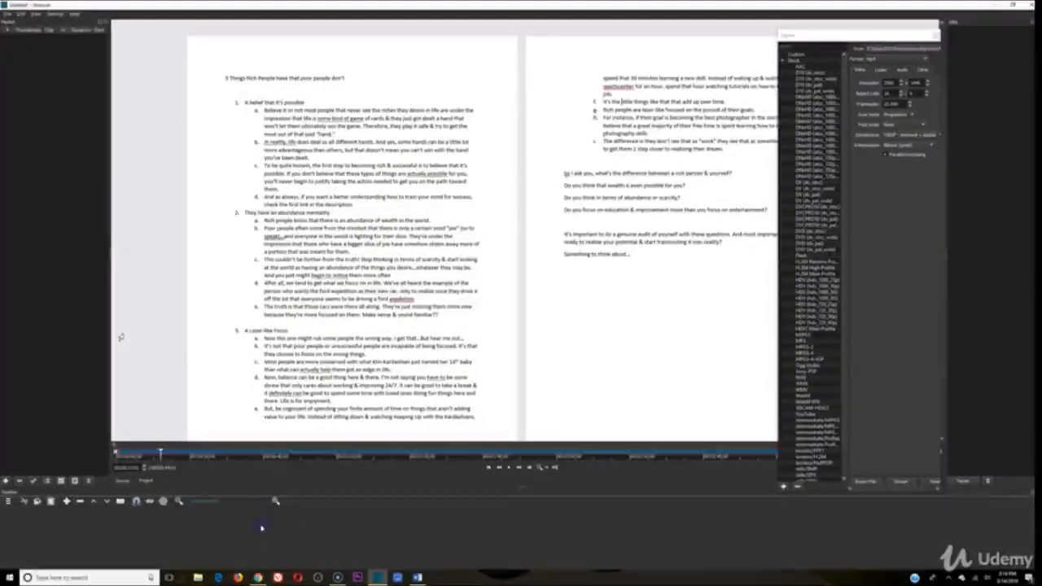
drag(262, 528, 261, 528)
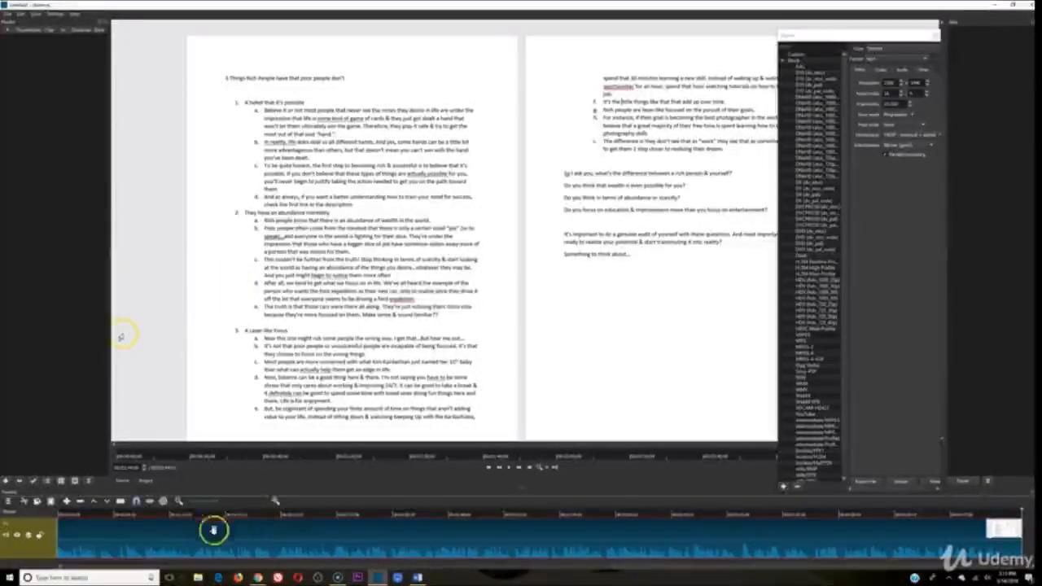
Add a second video track above the track that holds the screen-recorded clip
right_click(50, 530)
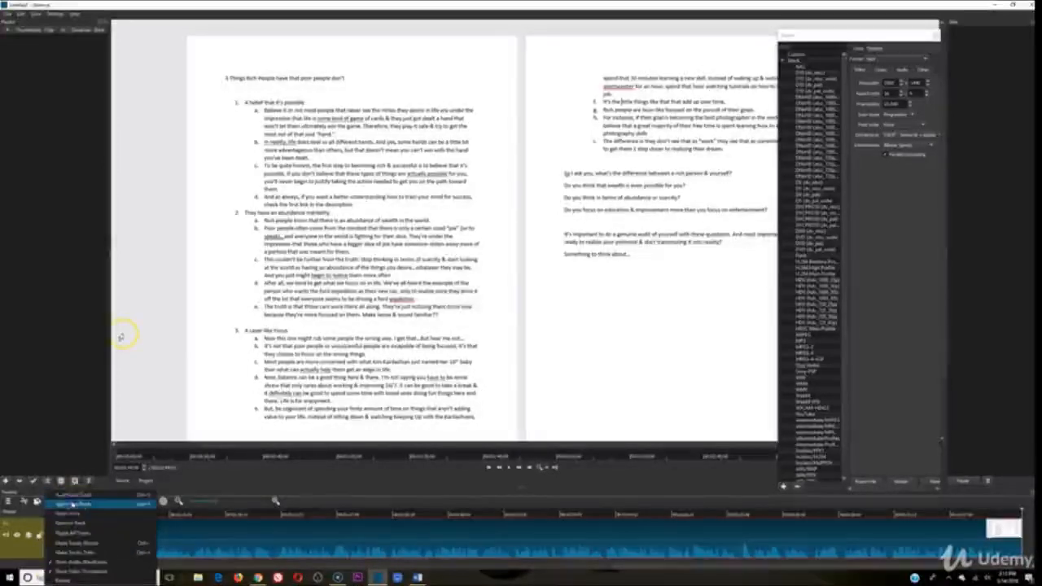
click(72, 562)
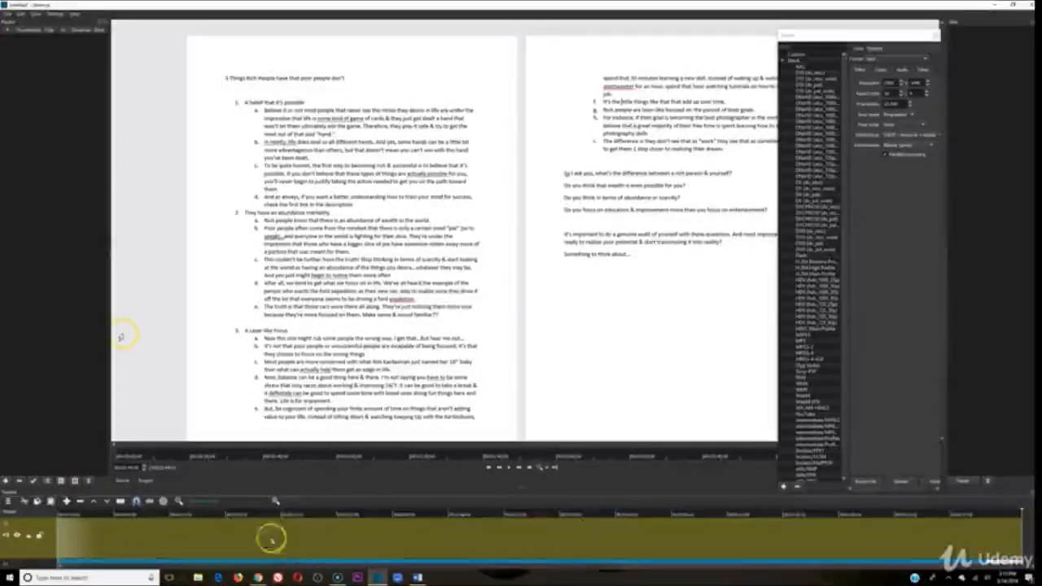
scroll(690, 549, down, 2)
scroll(702, 553, down, 2)
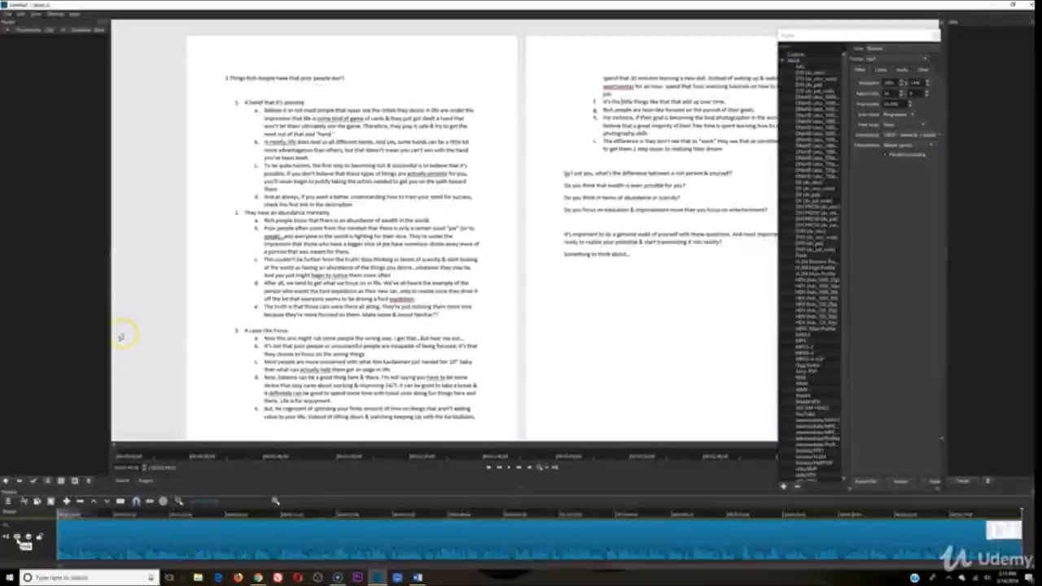
Hide the picture of the clip's track and play a short part of the timeline to check its audio
click(59, 528)
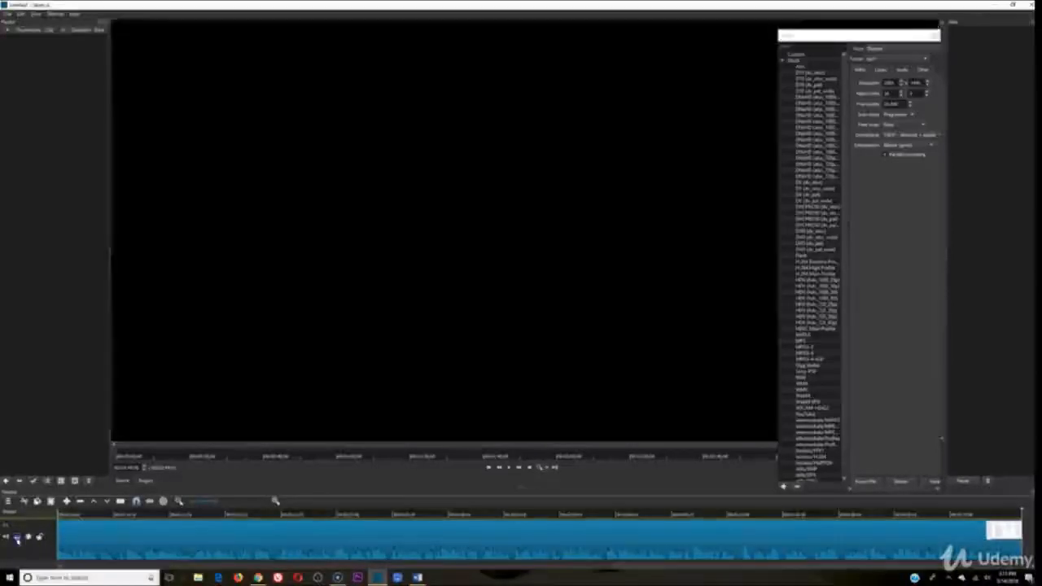
click(181, 535)
click(190, 516)
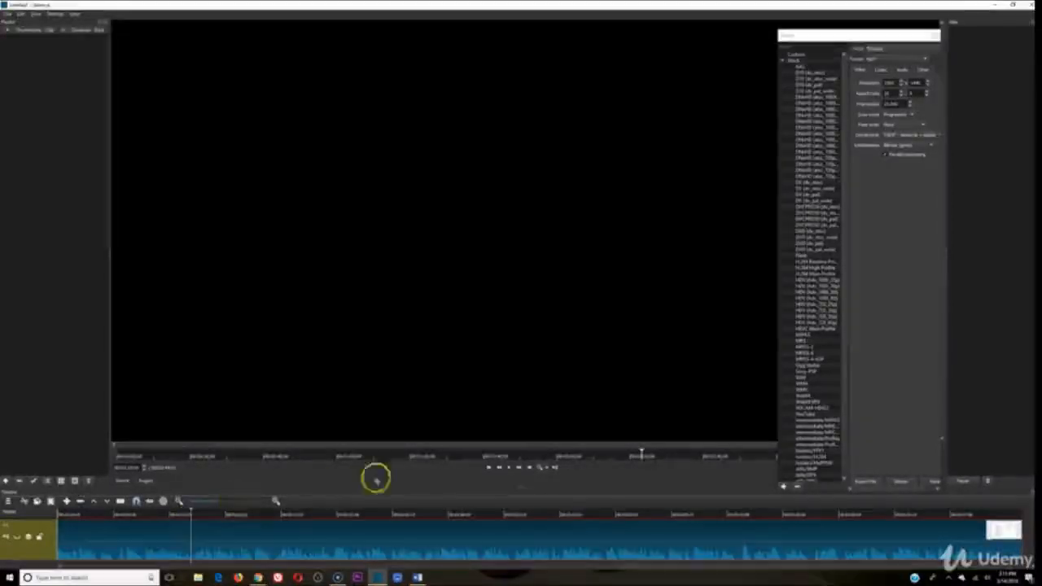
click(508, 467)
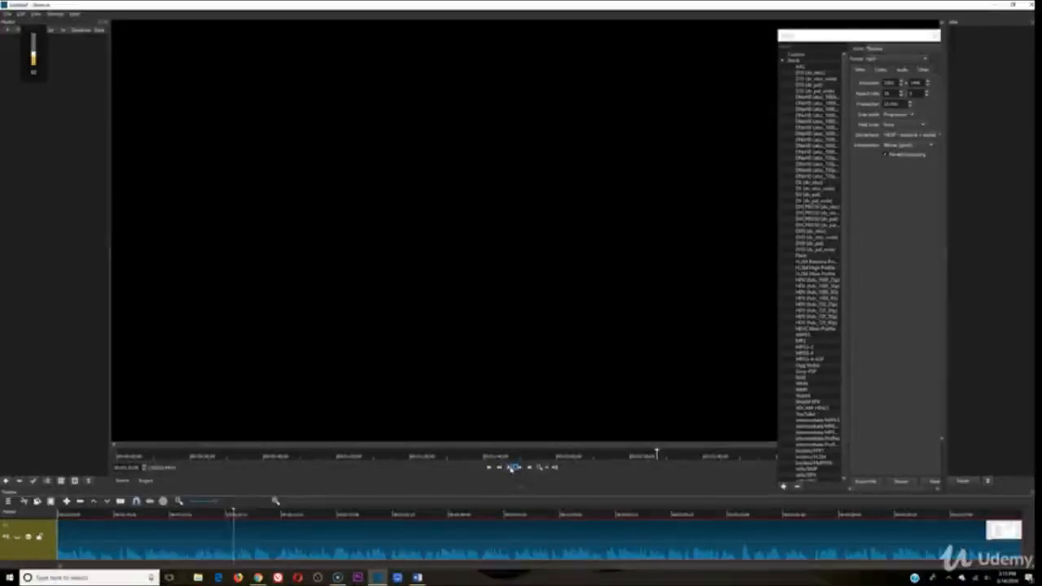
click(511, 467)
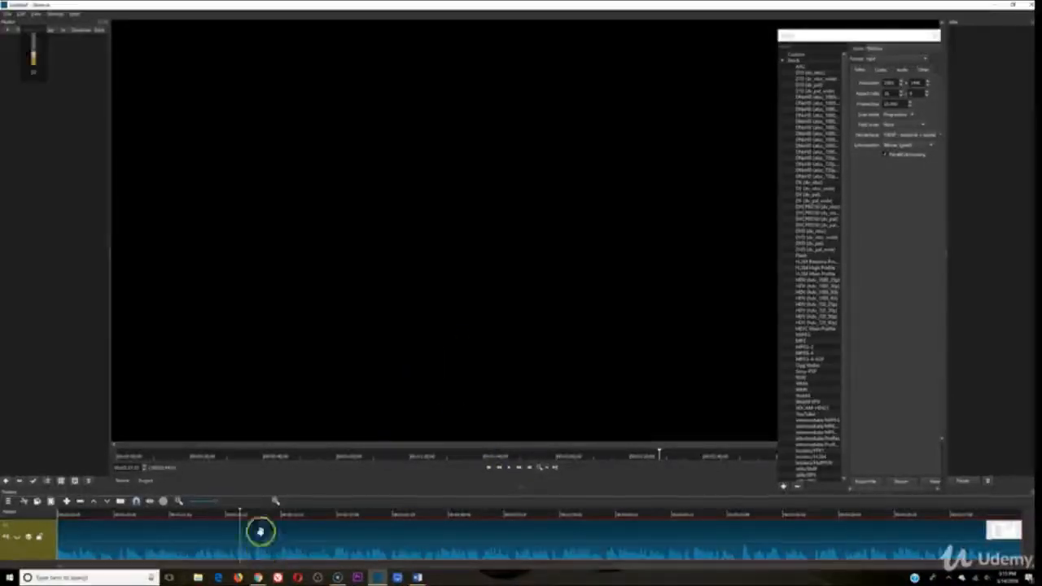
Examine the clip's audio waveform at different timeline scales, from its beginning through to its end
drag(216, 502, 204, 503)
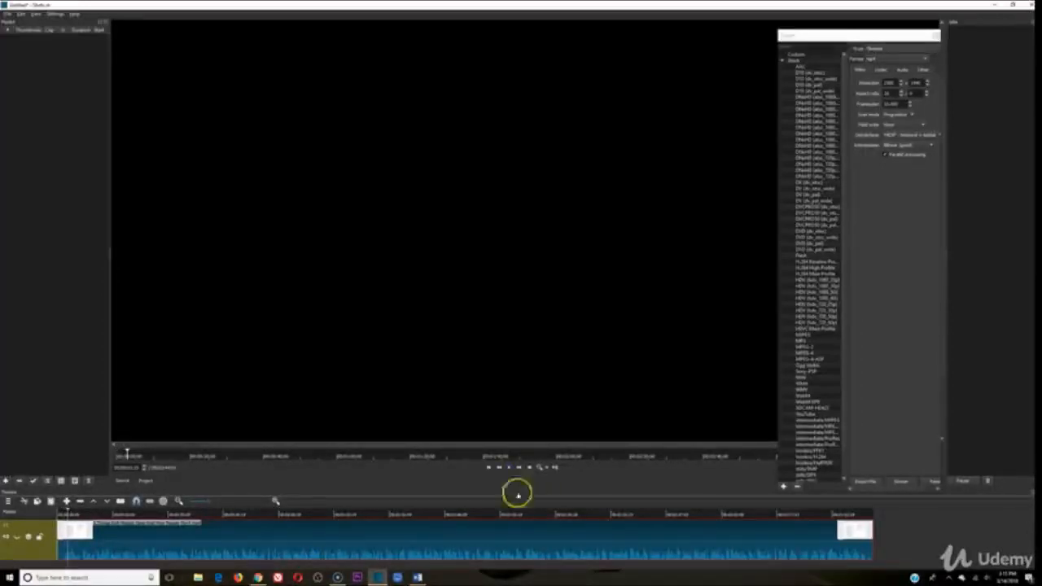
click(864, 525)
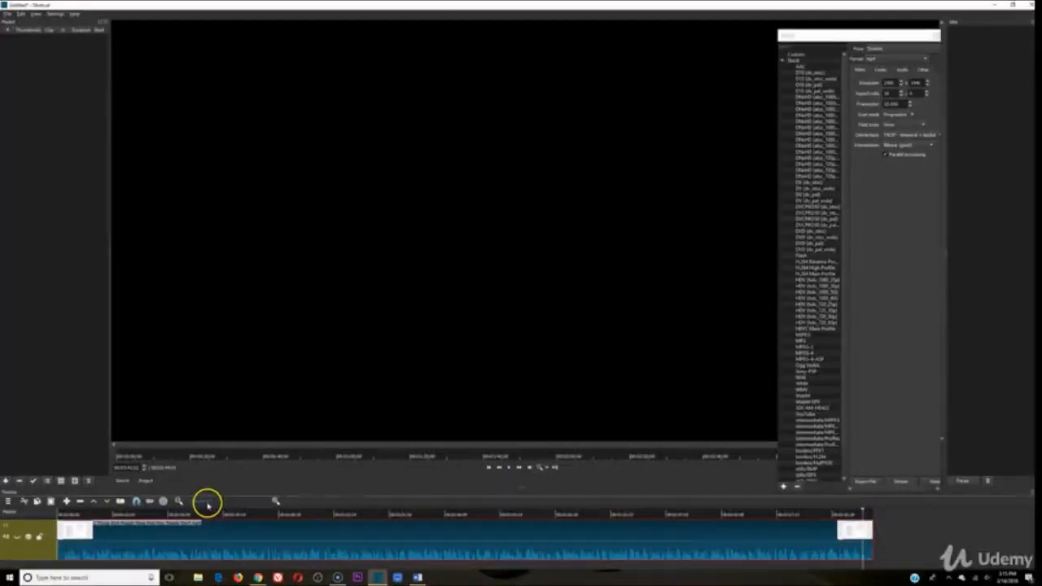
click(275, 501)
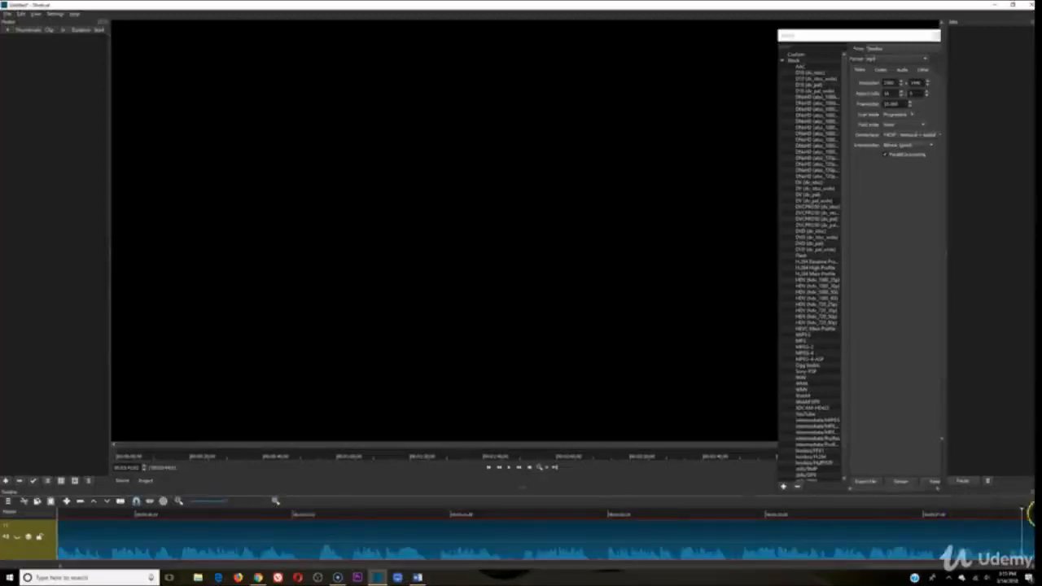
click(203, 502)
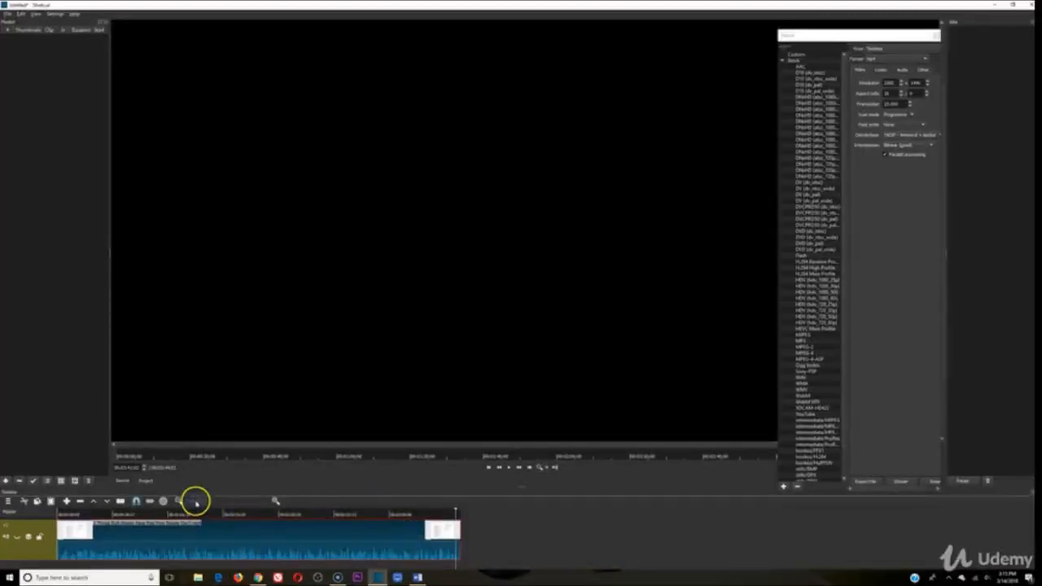
drag(200, 503, 216, 503)
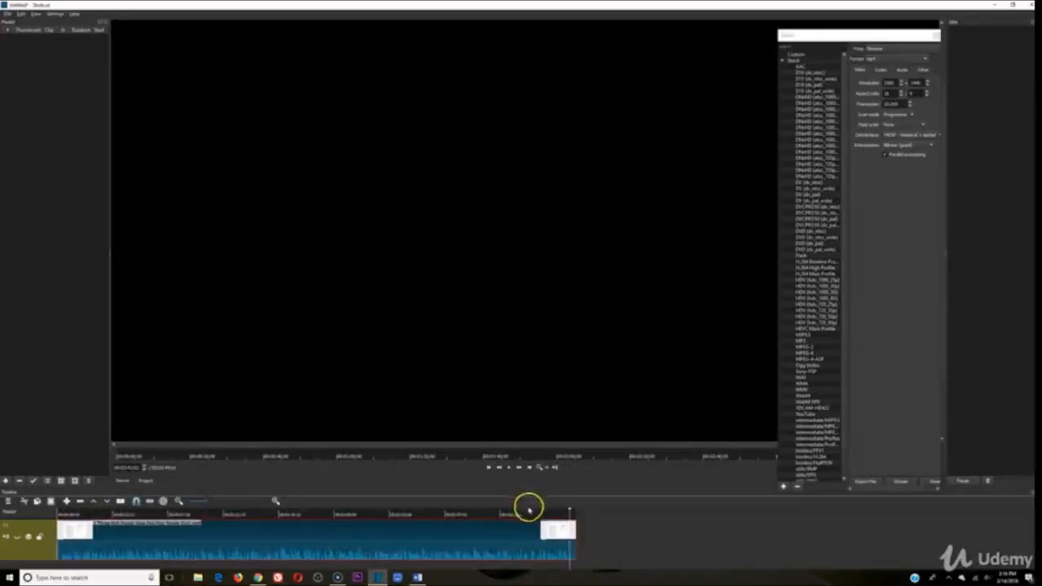
click(276, 500)
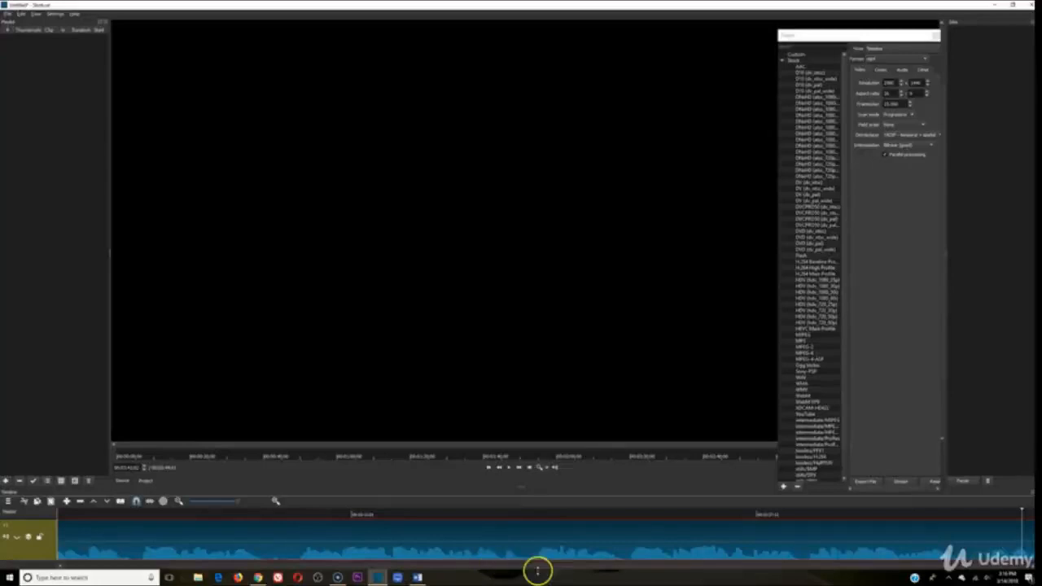
scroll(565, 568, up, 15)
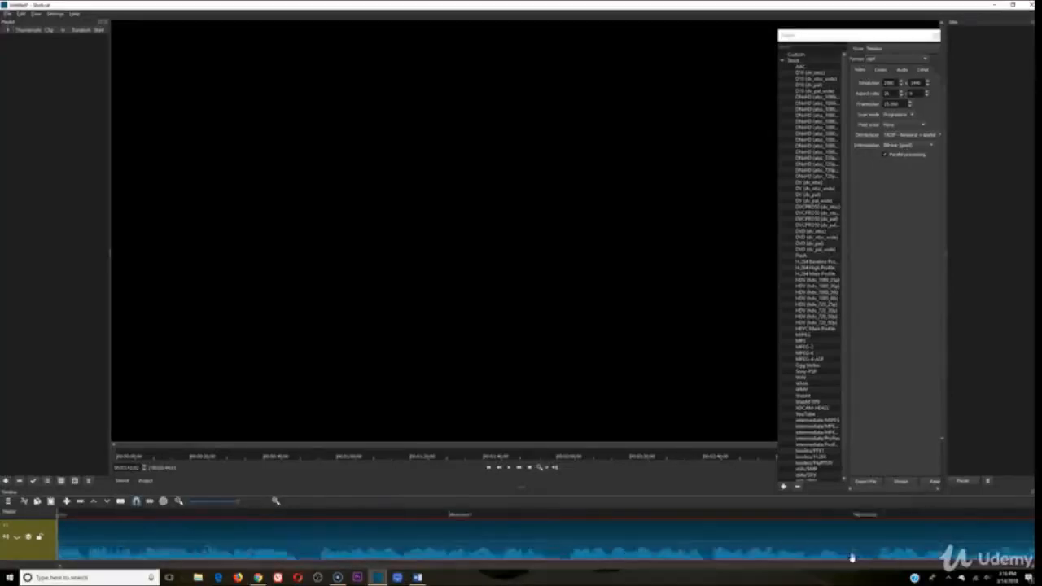
click(212, 501)
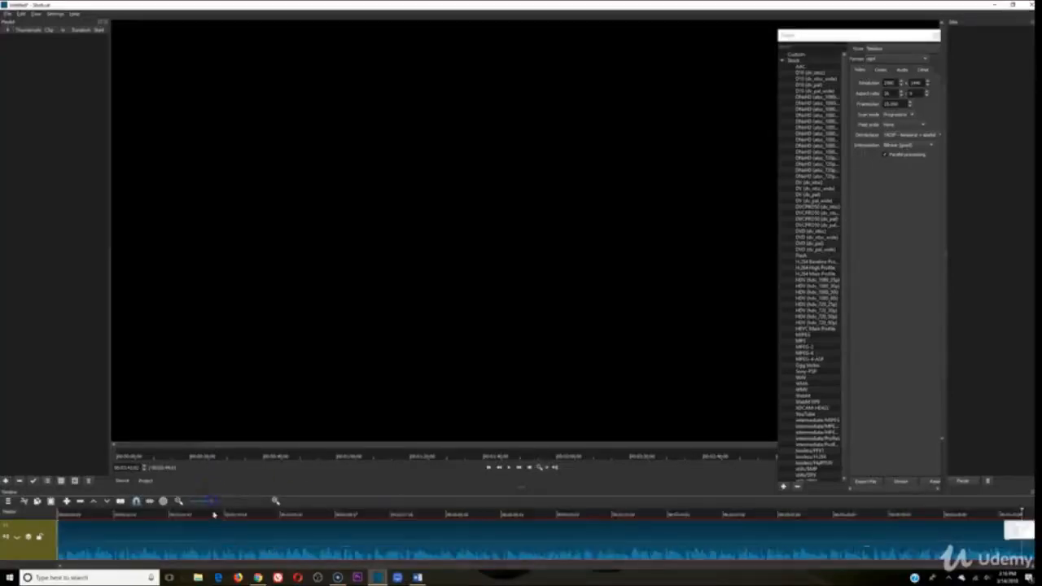
click(203, 500)
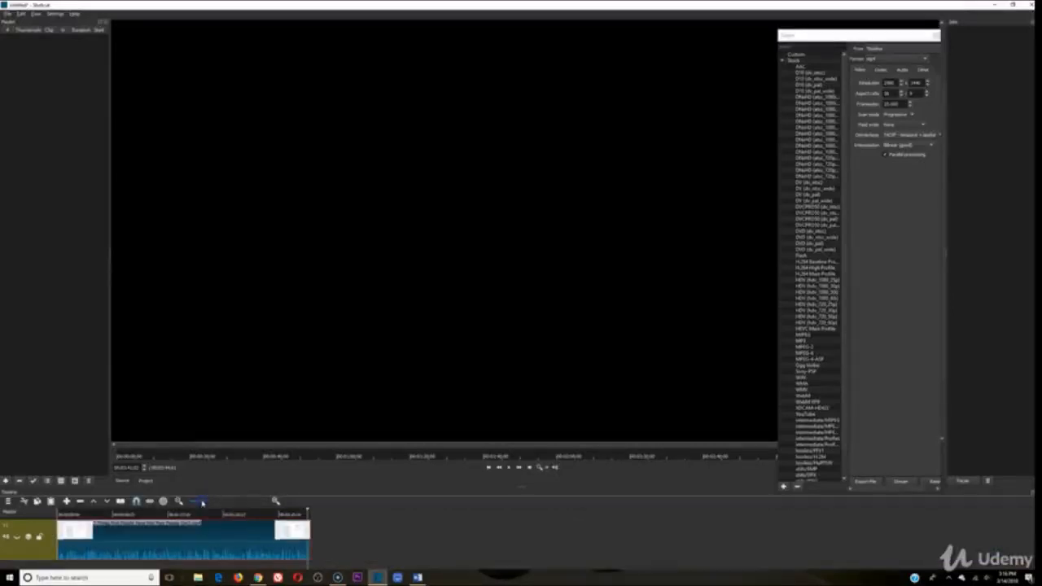
click(217, 501)
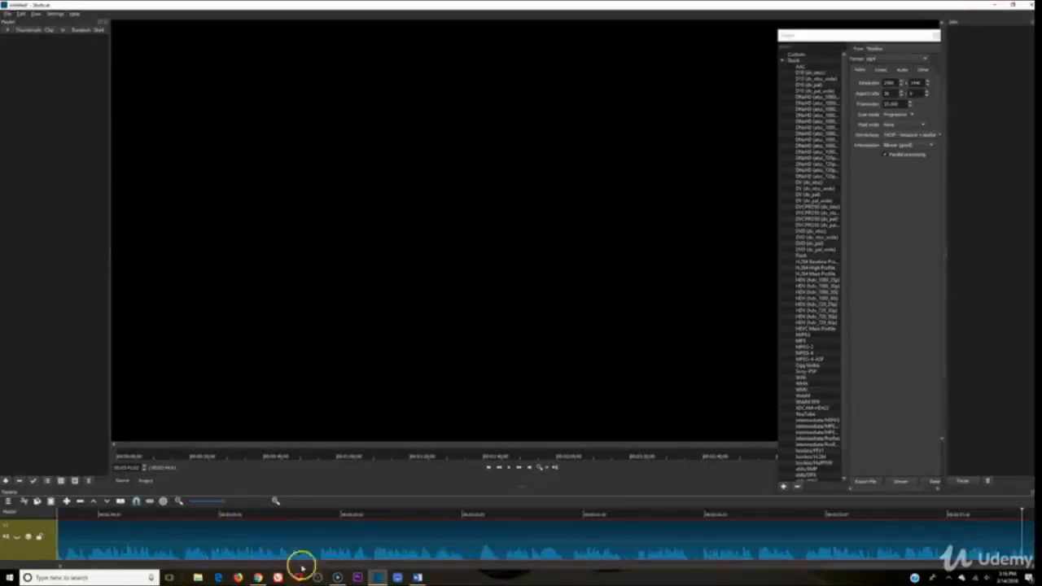
drag(312, 567, 599, 569)
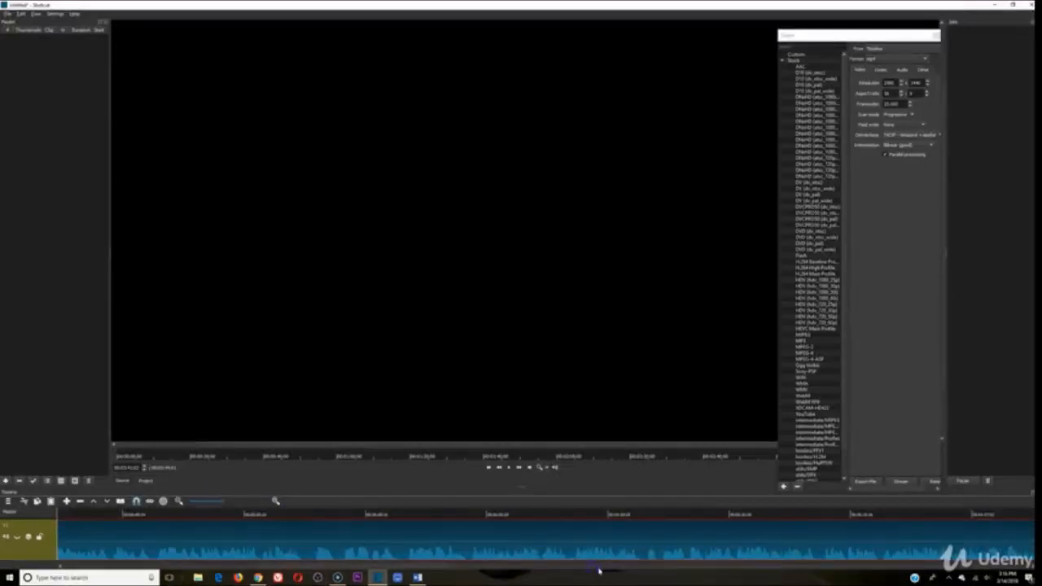
drag(459, 566, 1011, 565)
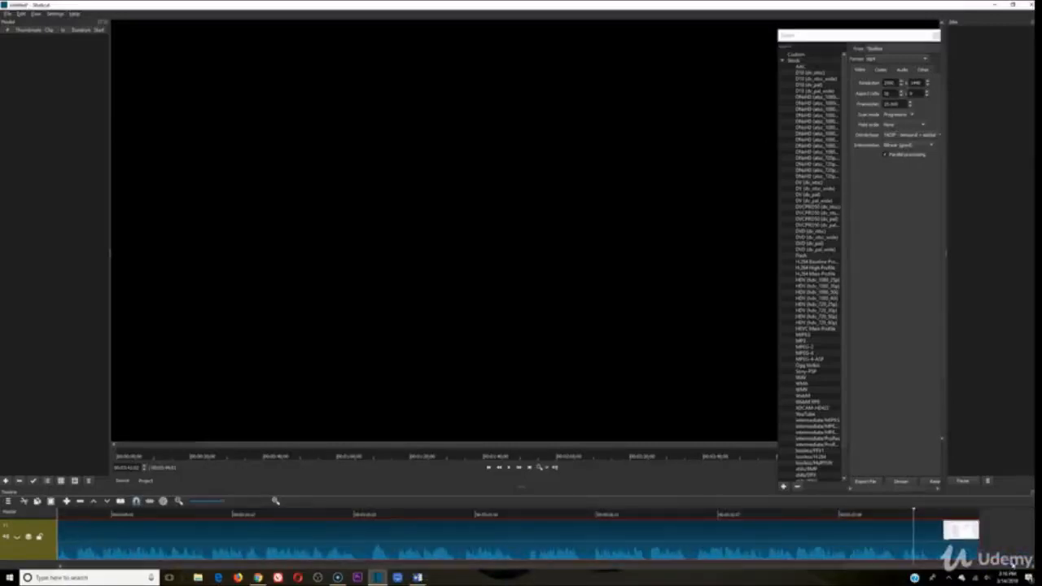
Play the end of the narration clip, split it where the speech stops and delete the leftover tail
click(509, 469)
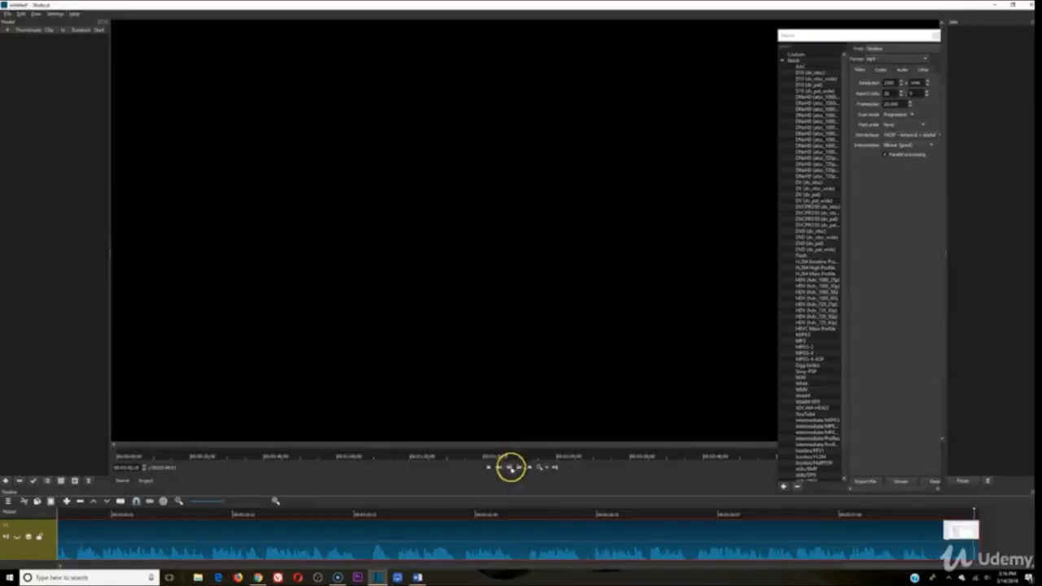
click(555, 516)
click(511, 468)
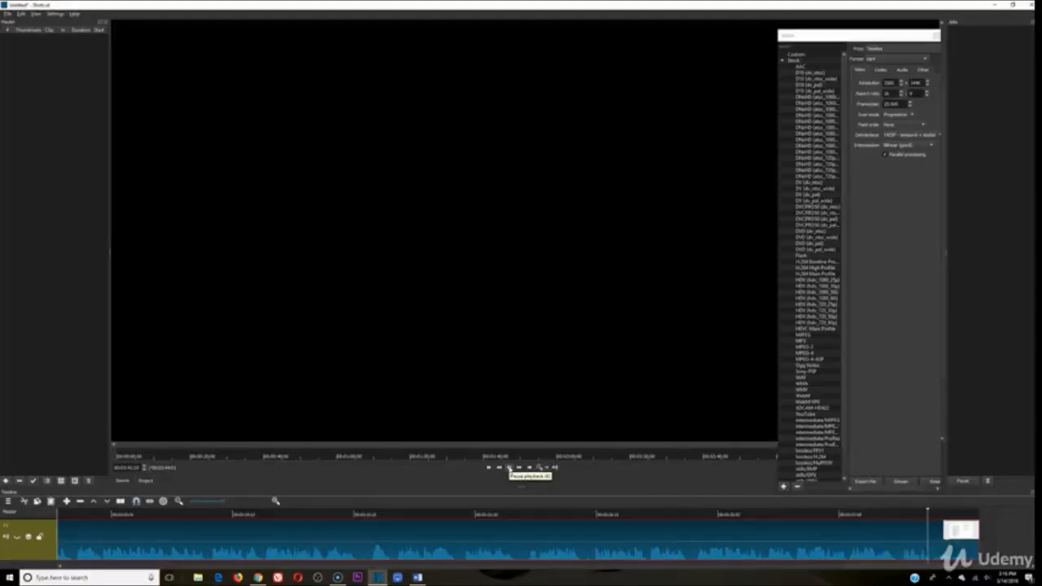
right_click(951, 544)
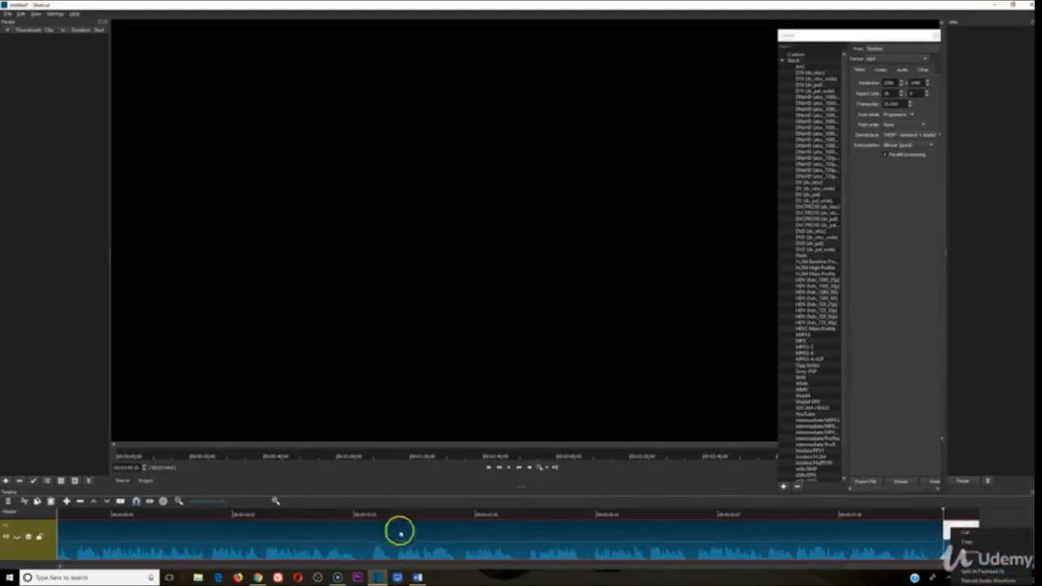
click(962, 501)
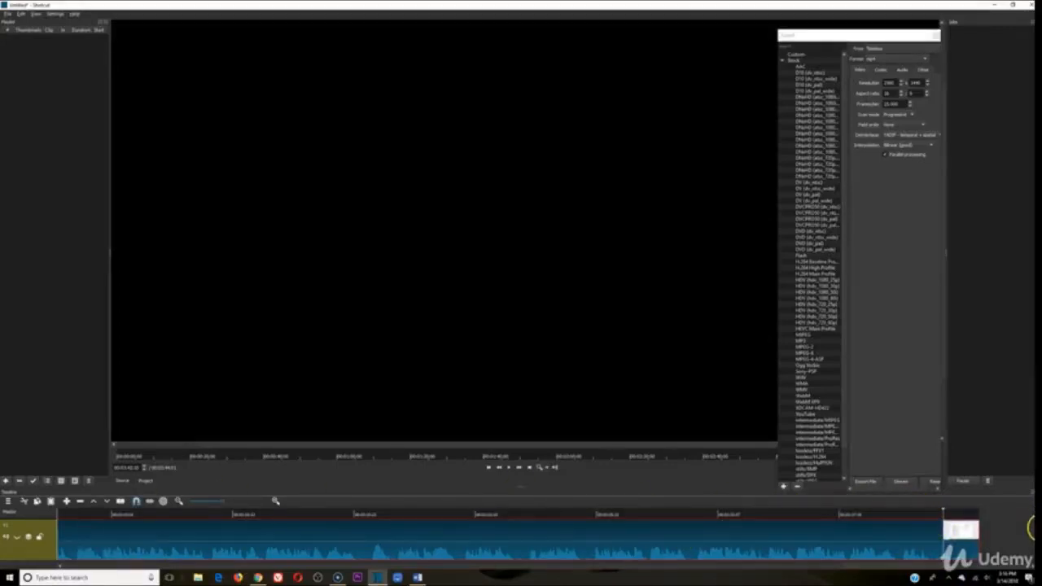
right_click(945, 539)
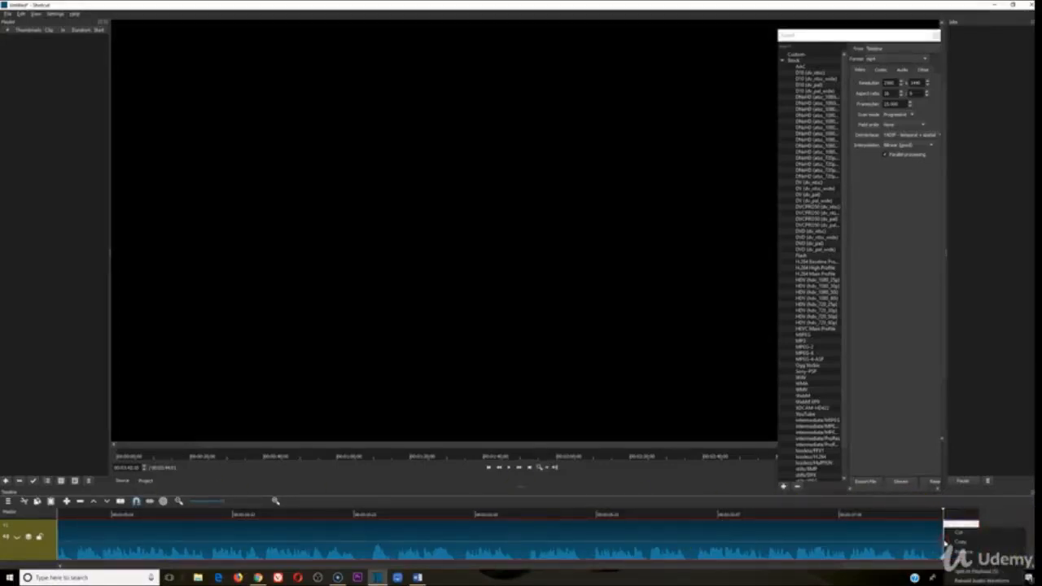
click(957, 571)
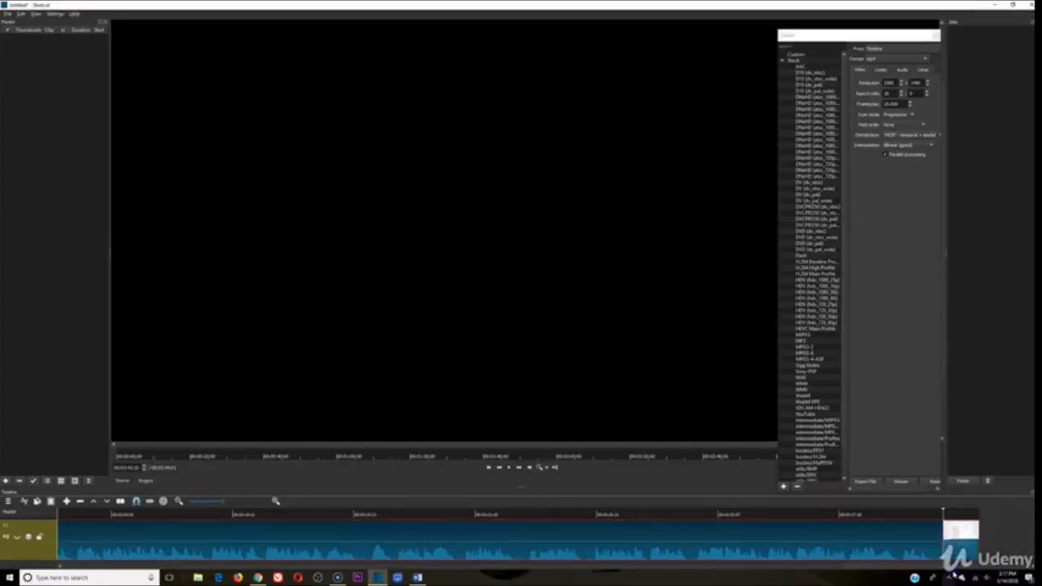
click(959, 539)
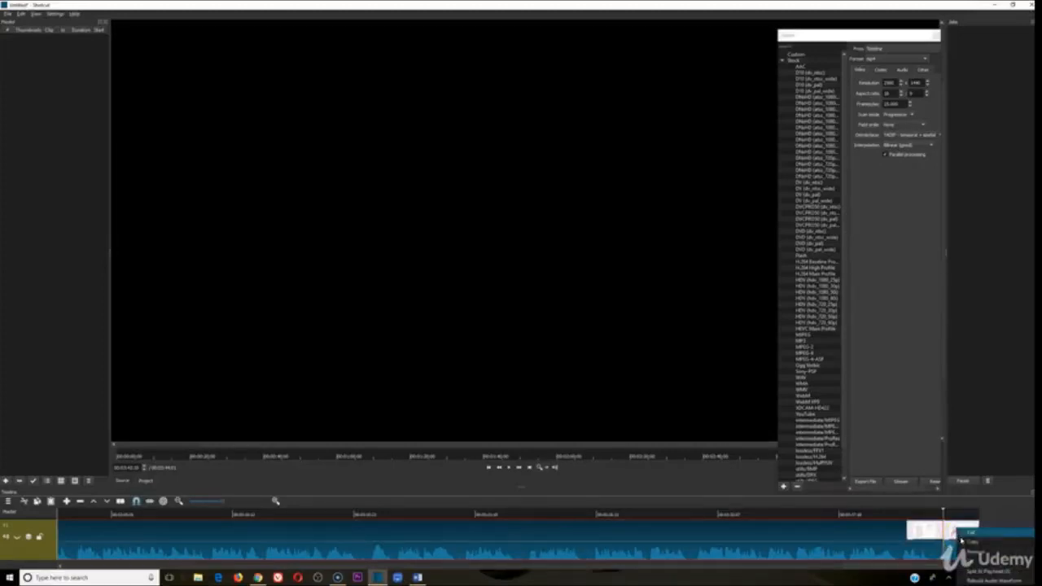
key(Delete)
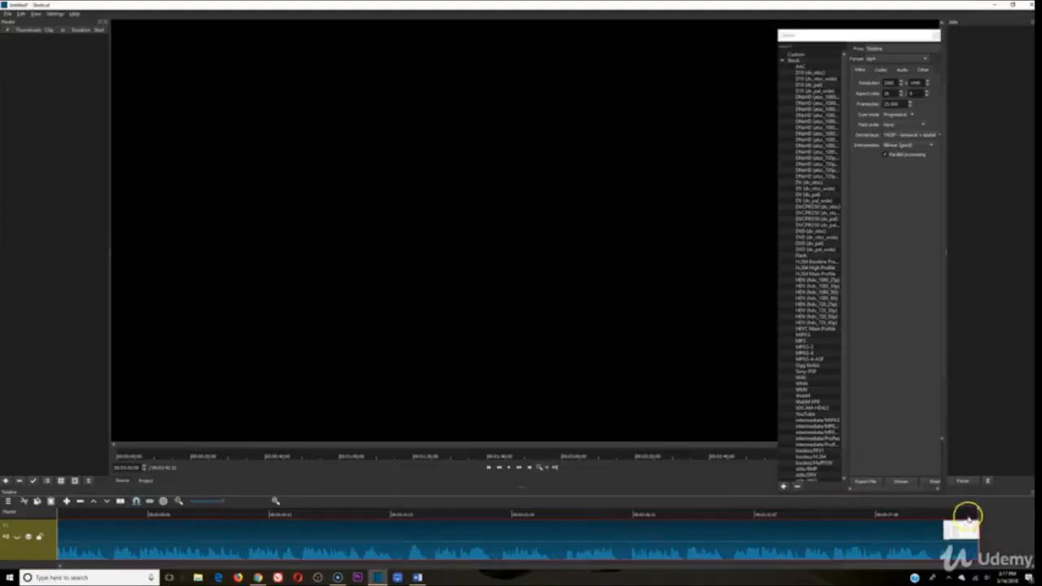
Examine the trimmed clip and the empty video track above it at wide and close timeline scales
click(915, 515)
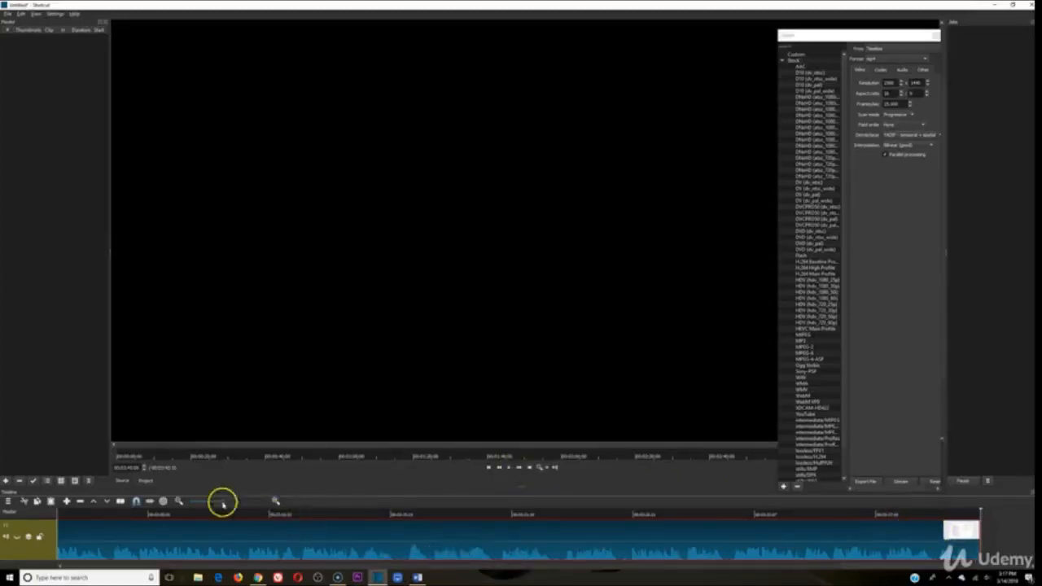
drag(223, 503, 200, 502)
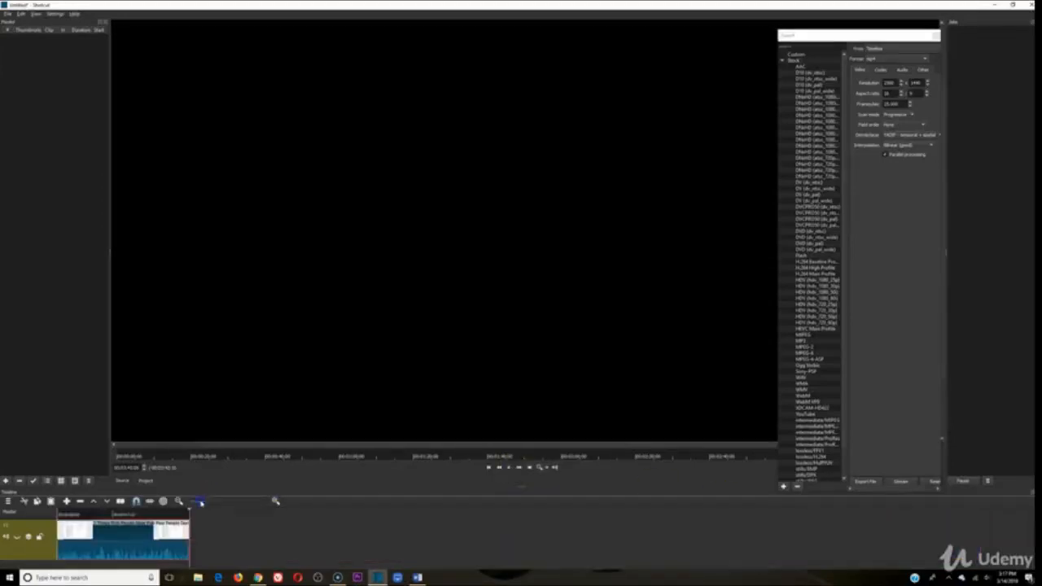
scroll(223, 535, up, 1)
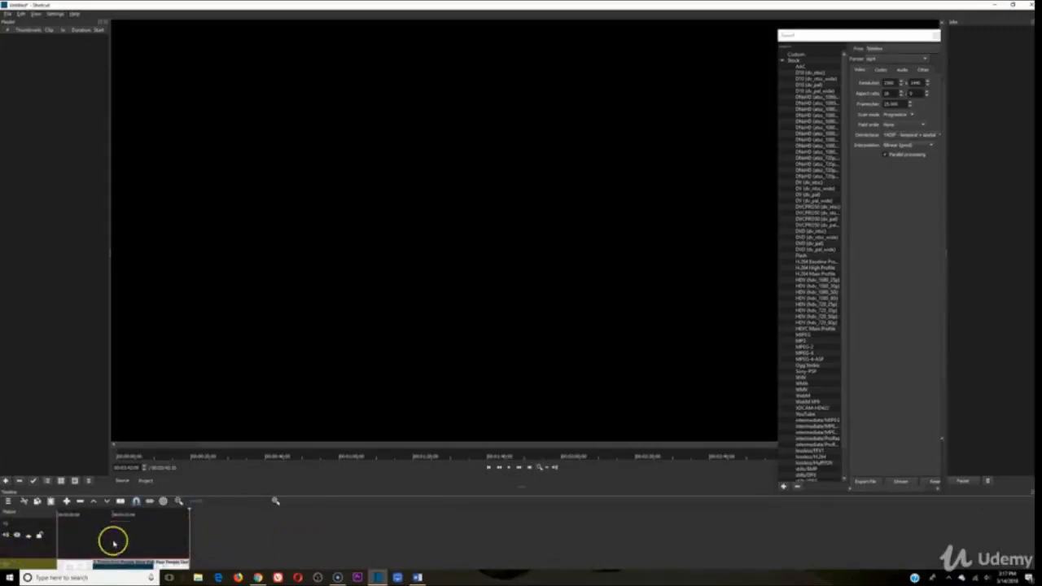
click(45, 560)
scroll(33, 557, down, 1)
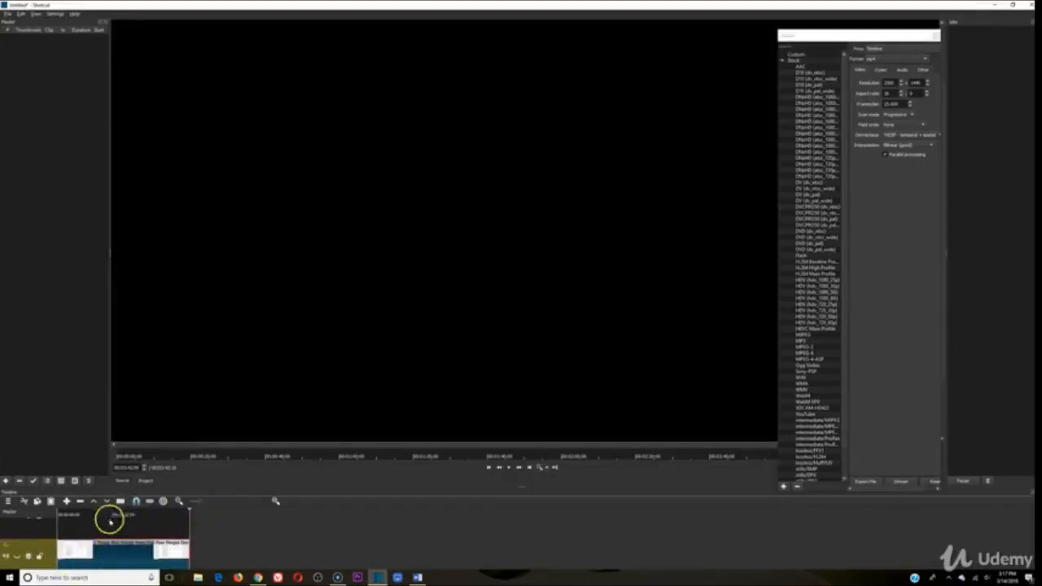
scroll(98, 527, down, 1)
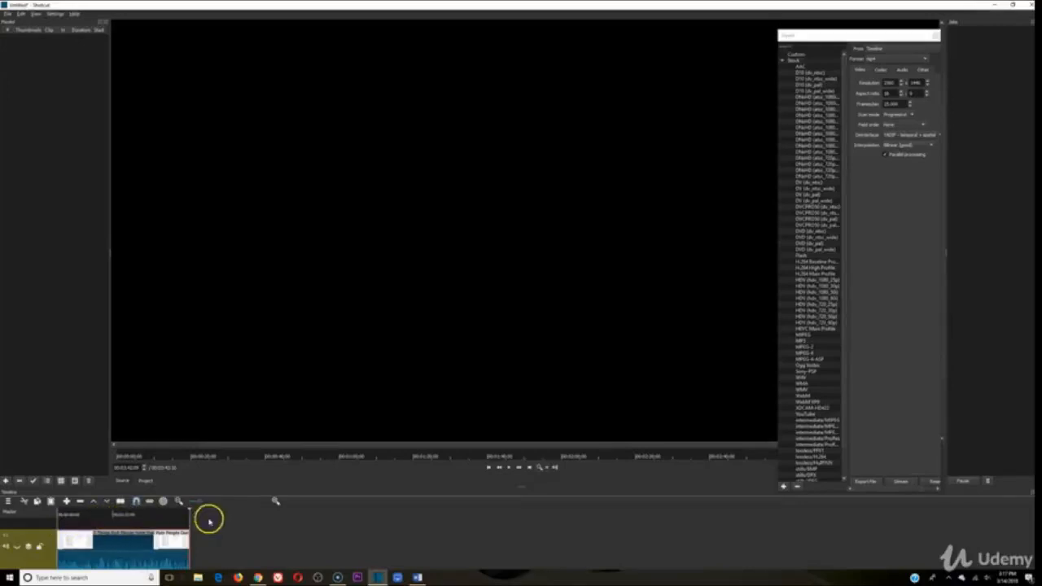
drag(214, 500, 232, 503)
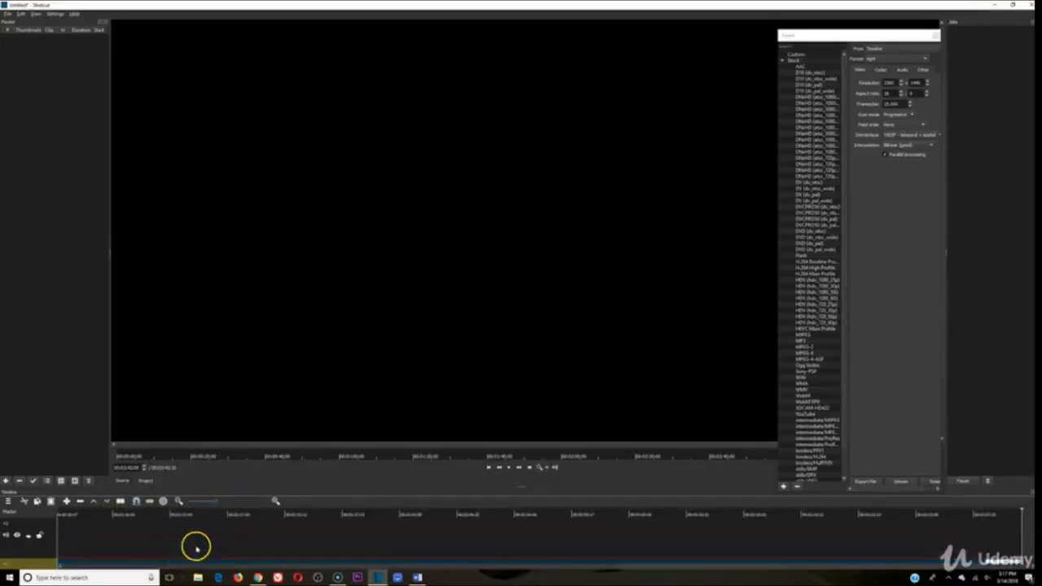
click(257, 576)
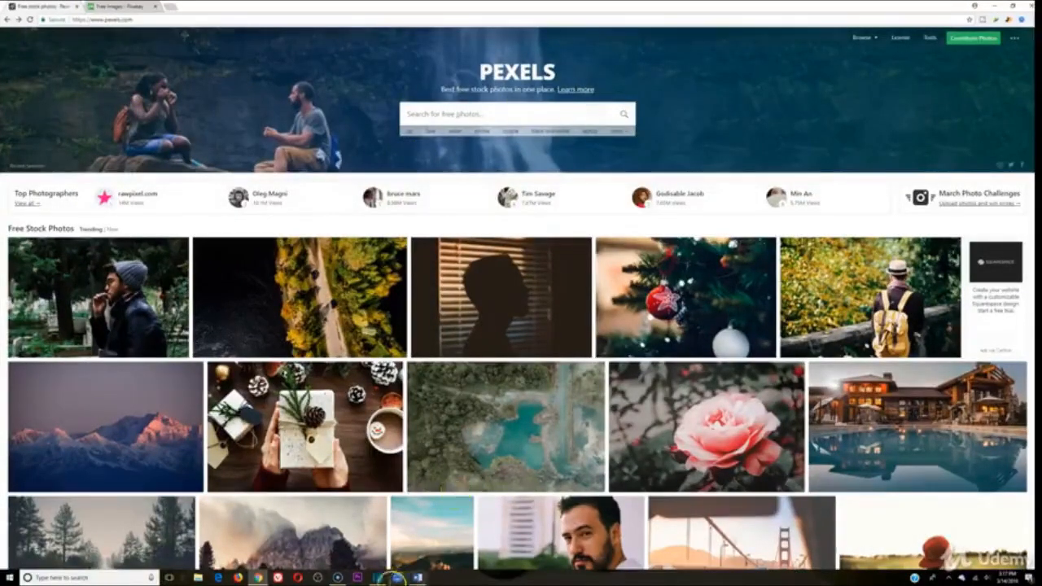
click(377, 578)
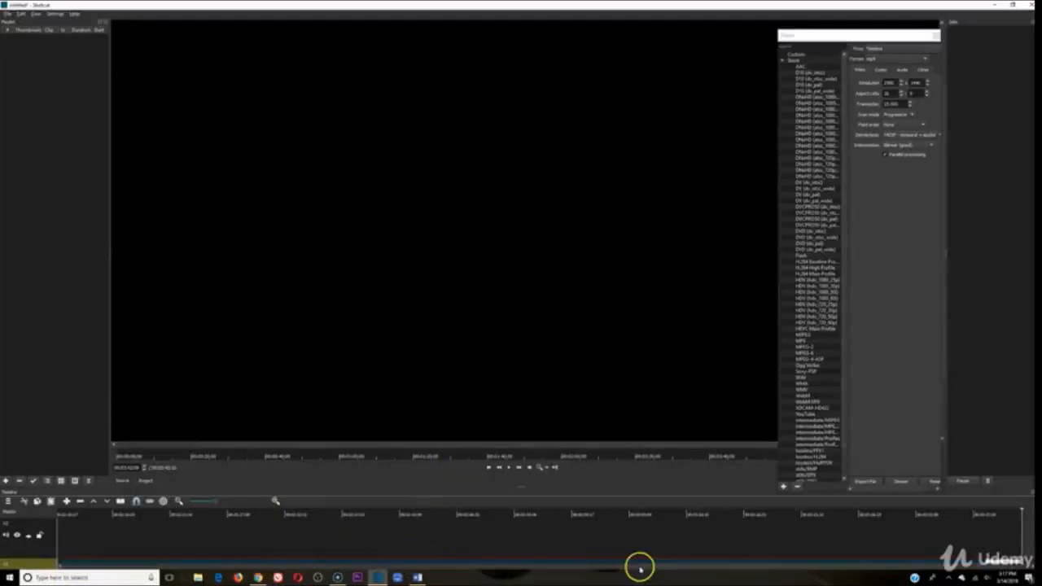
Return to the start of the timeline and play the opening of the narration
drag(158, 571, 66, 570)
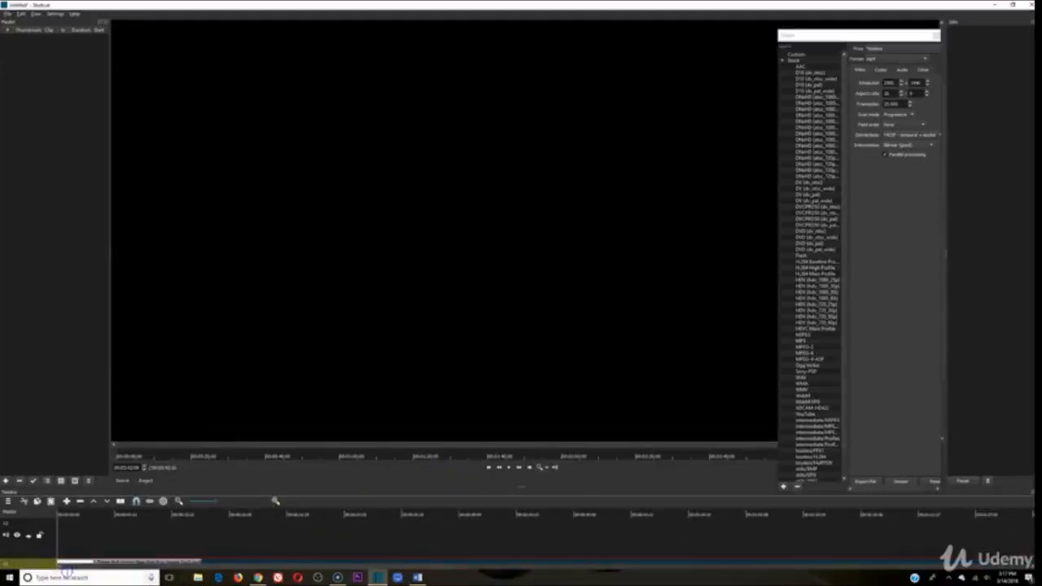
click(58, 512)
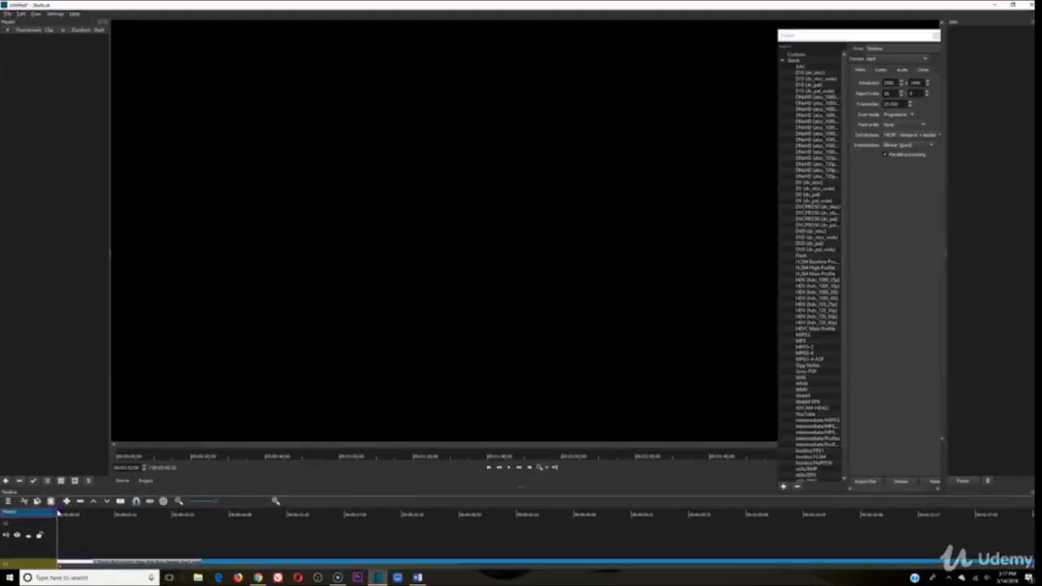
click(489, 469)
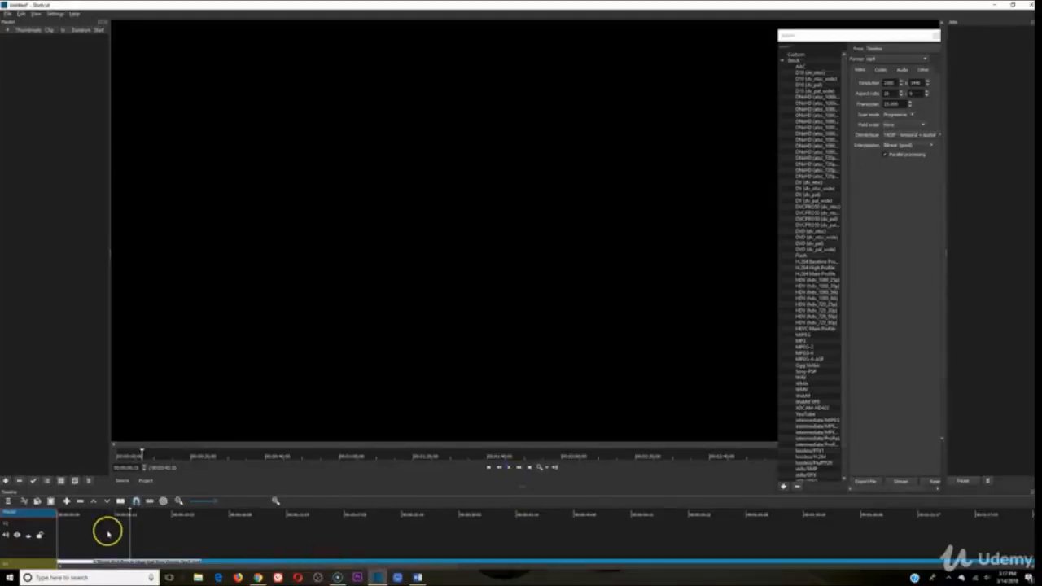
Switch to Chrome, open canva.com in a new tab and start a blank YouTube Thumbnail design
click(258, 577)
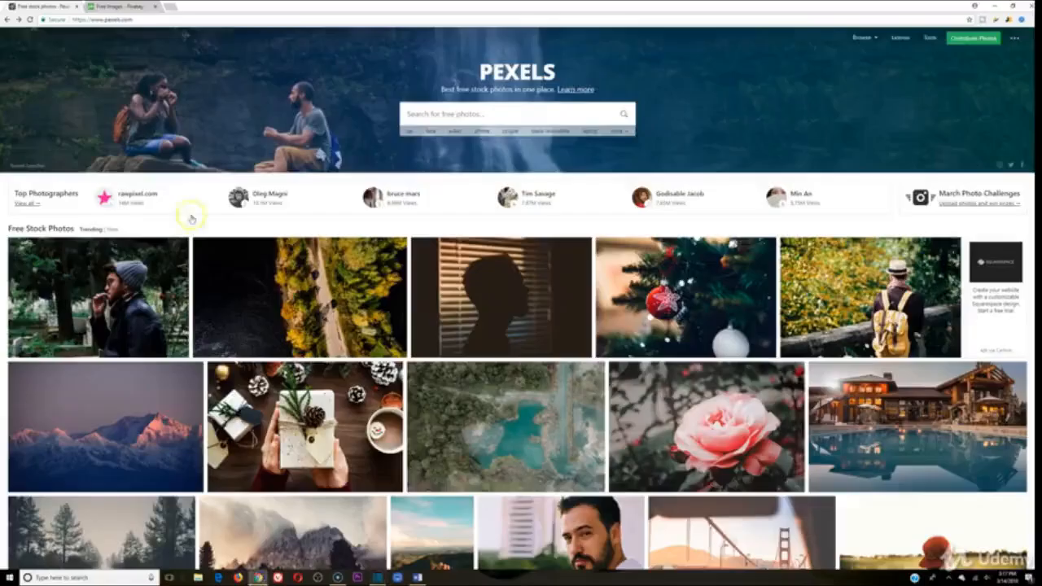
click(174, 7)
text(canva.com)
key(Return)
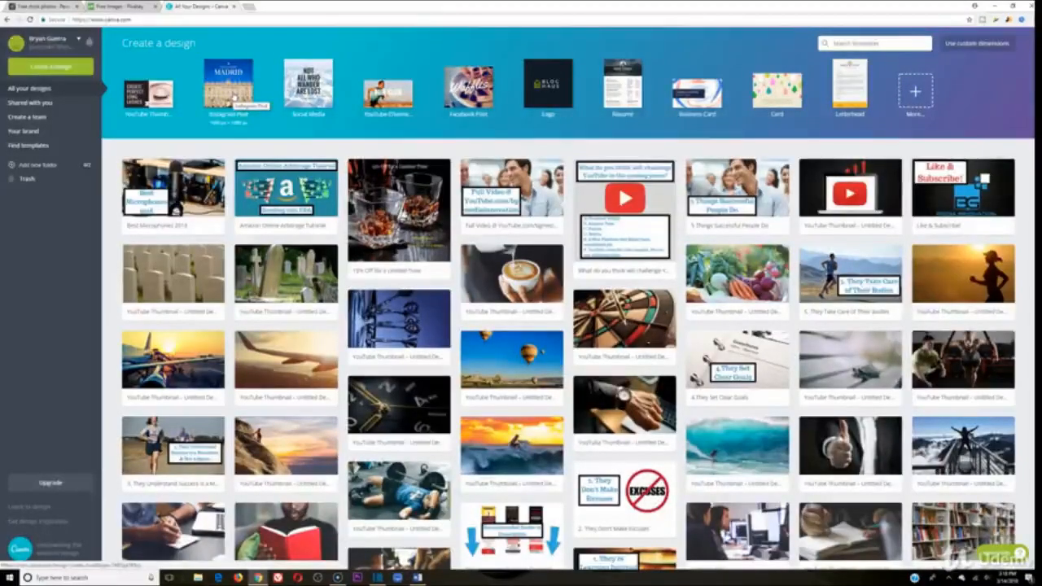
click(234, 91)
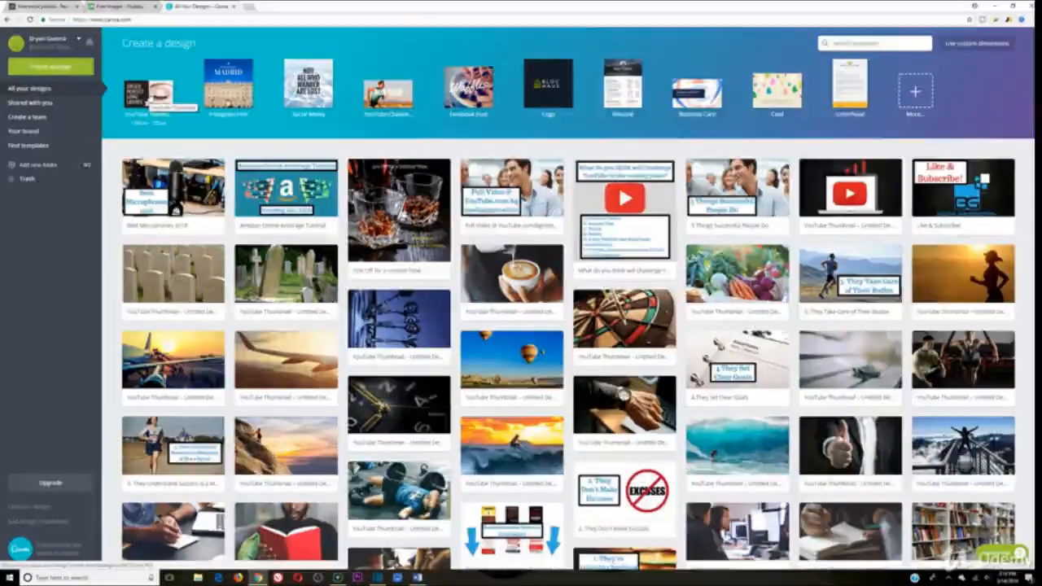
click(147, 90)
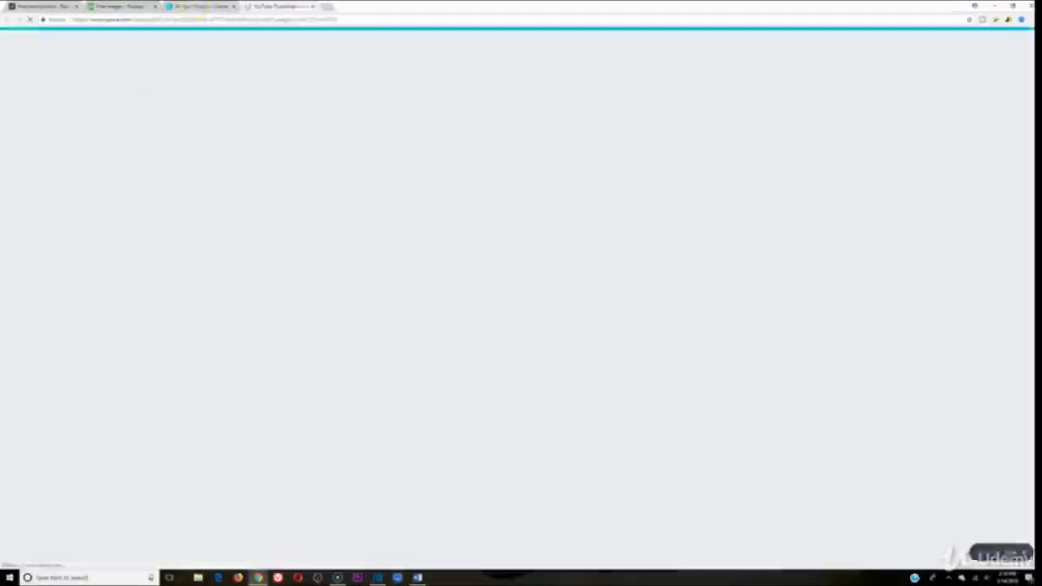
Close the Canva tab with the designs overview, keeping the blank YouTube Thumbnail design open
click(200, 6)
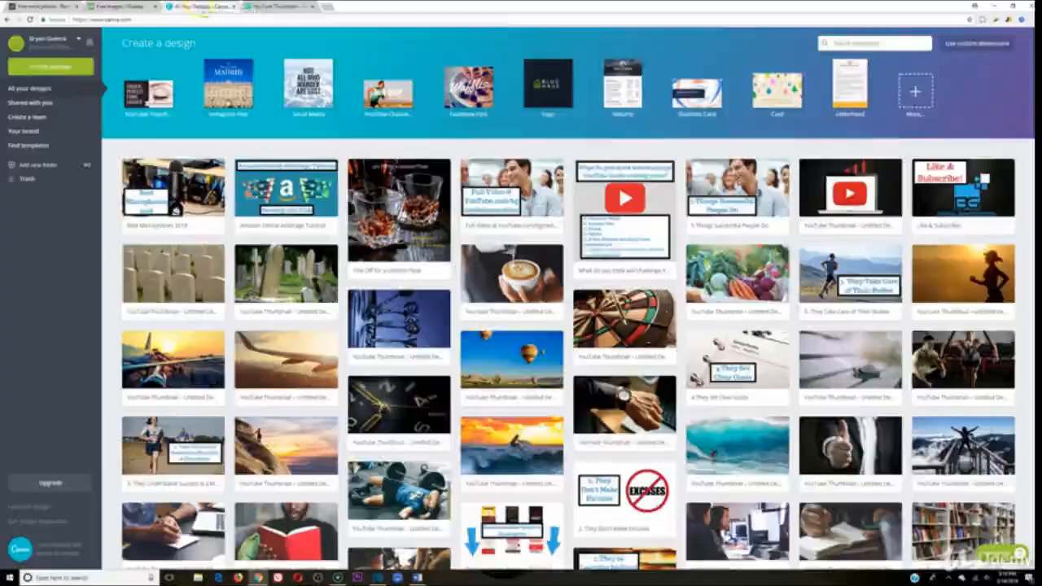
click(271, 7)
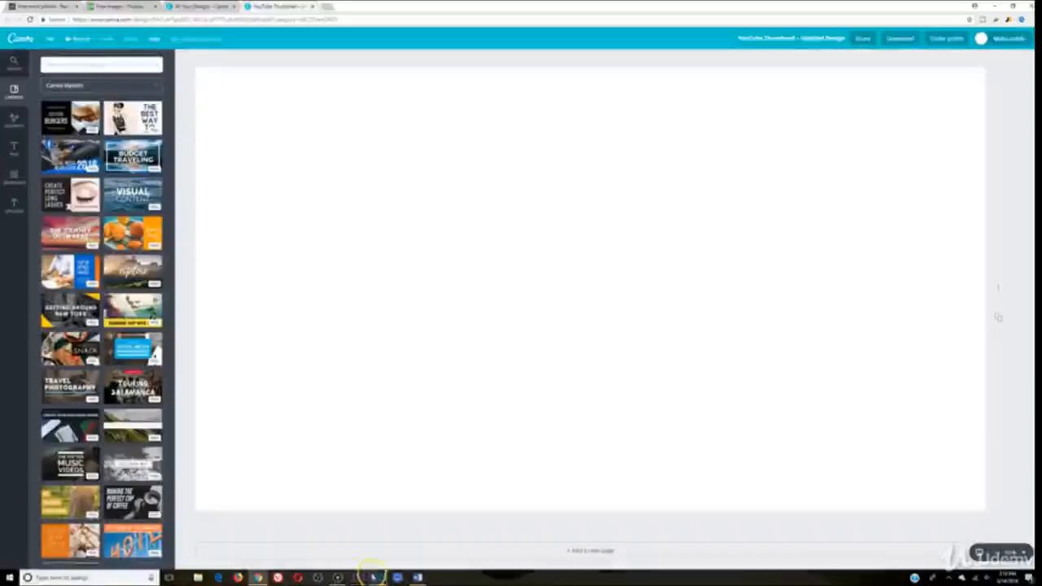
click(377, 577)
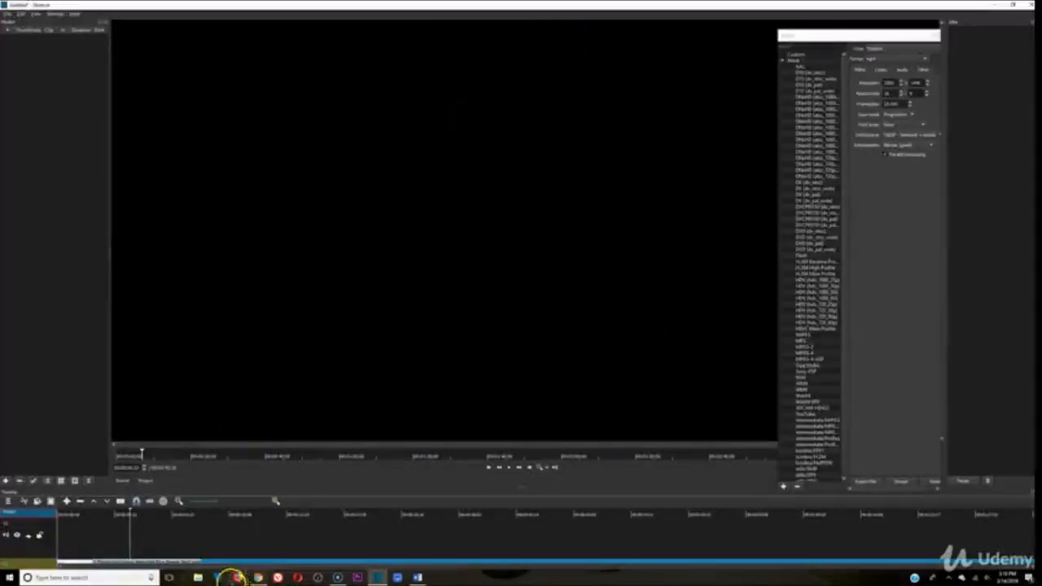
click(995, 5)
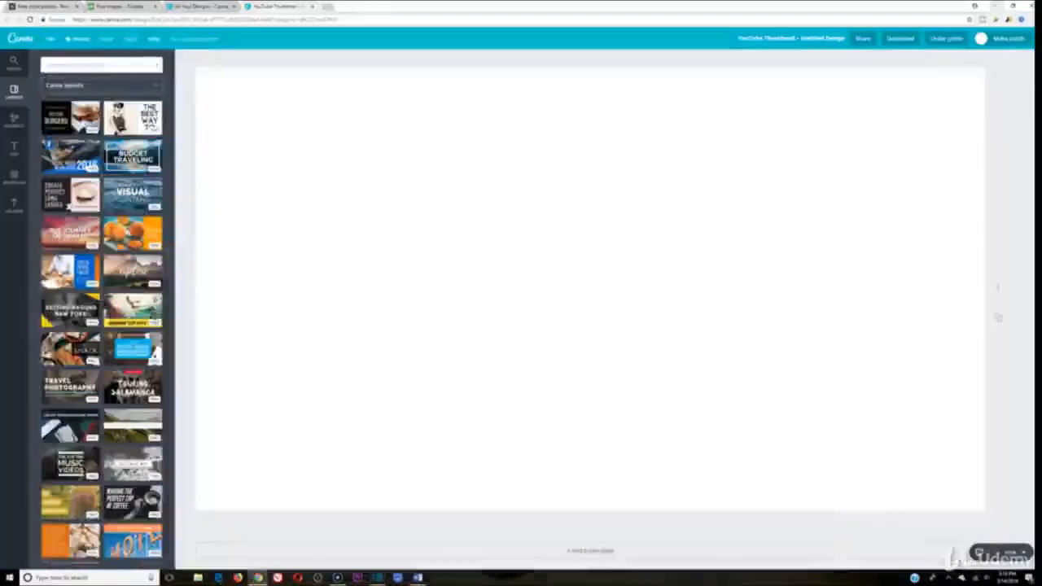
click(195, 6)
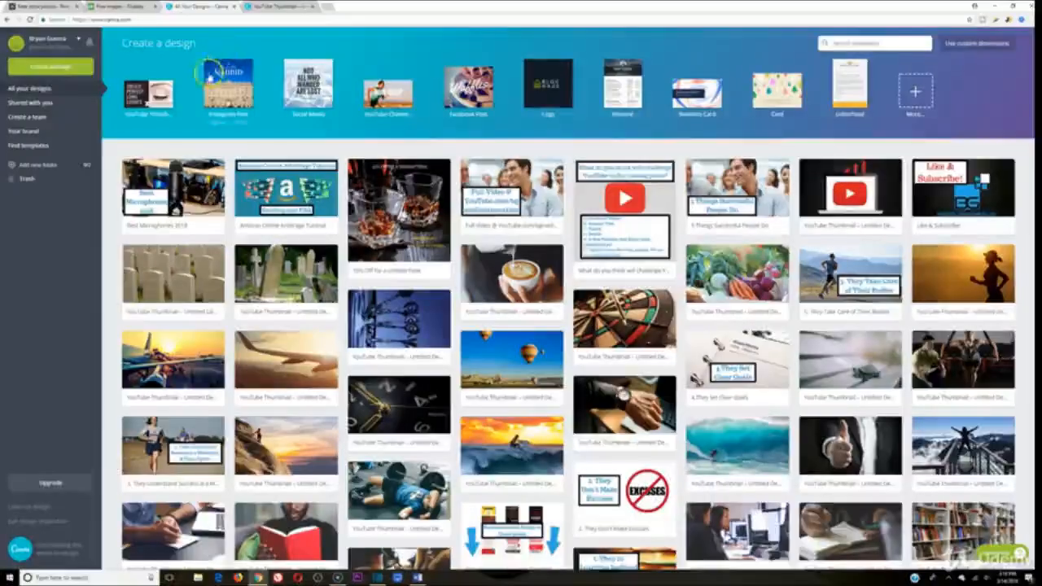
click(234, 6)
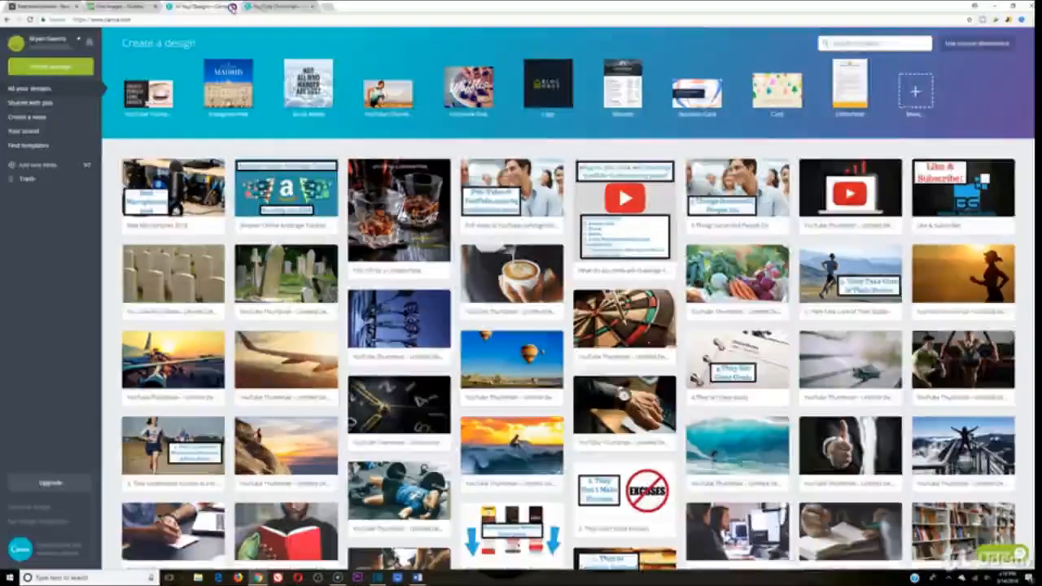
Search Pexels for "success" and browse the photo results
click(41, 5)
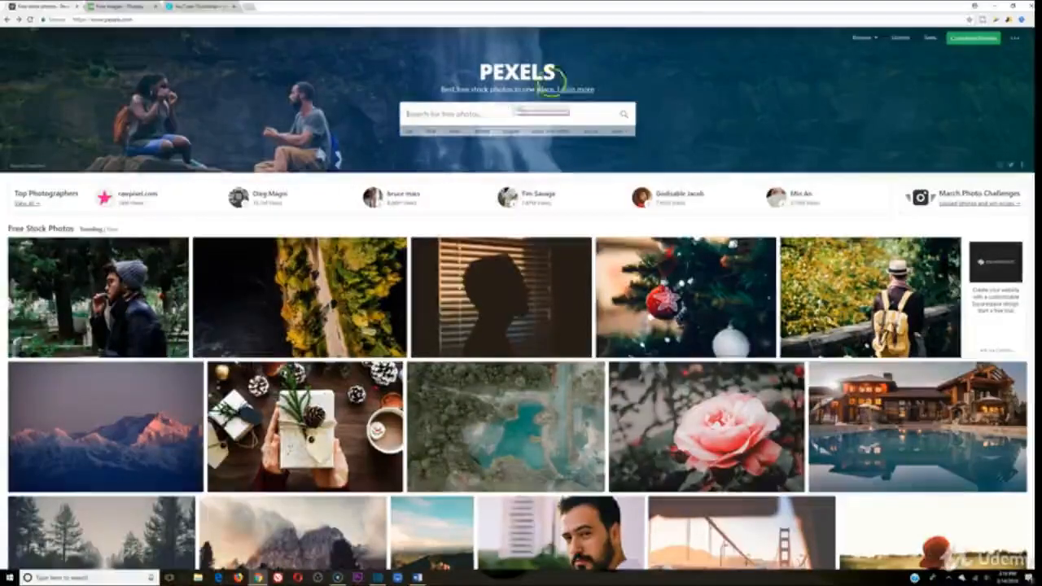
text(success)
key(Return)
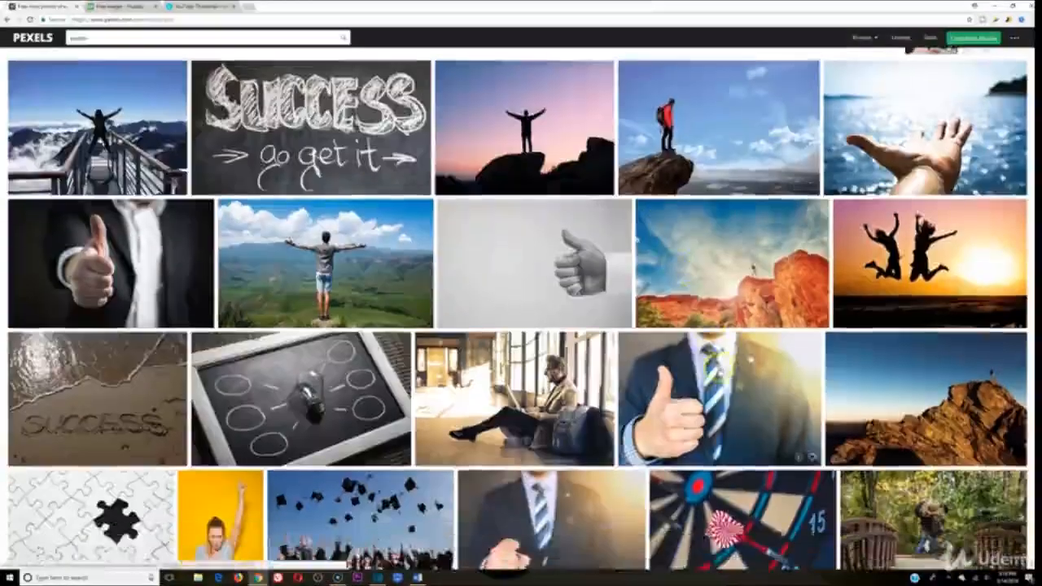
scroll(649, 236, down, 4)
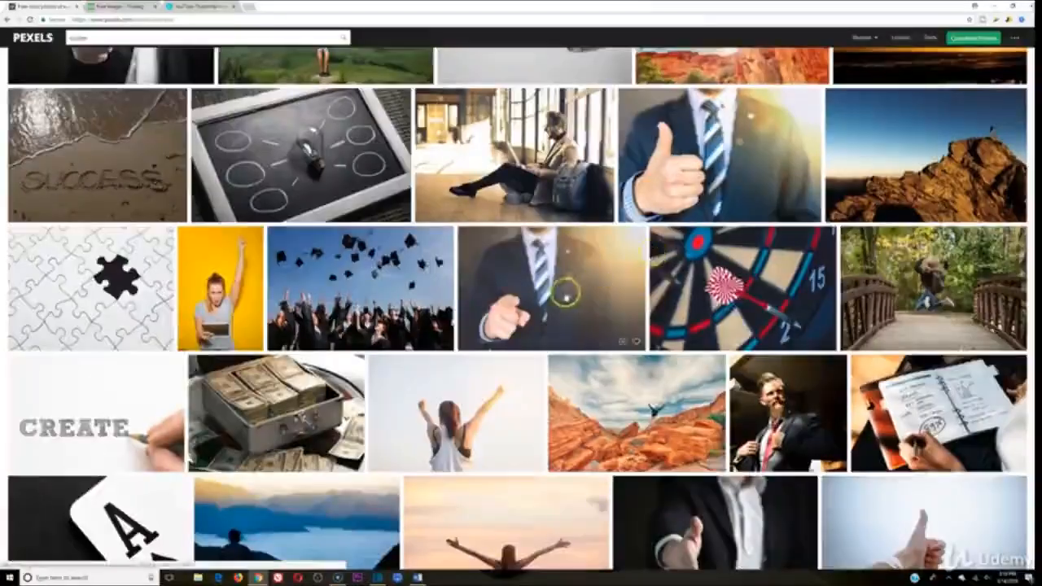
Open the full-size Pexels photo of the suited man pointing and save it to the Pictures folder as "successful people"
click(544, 291)
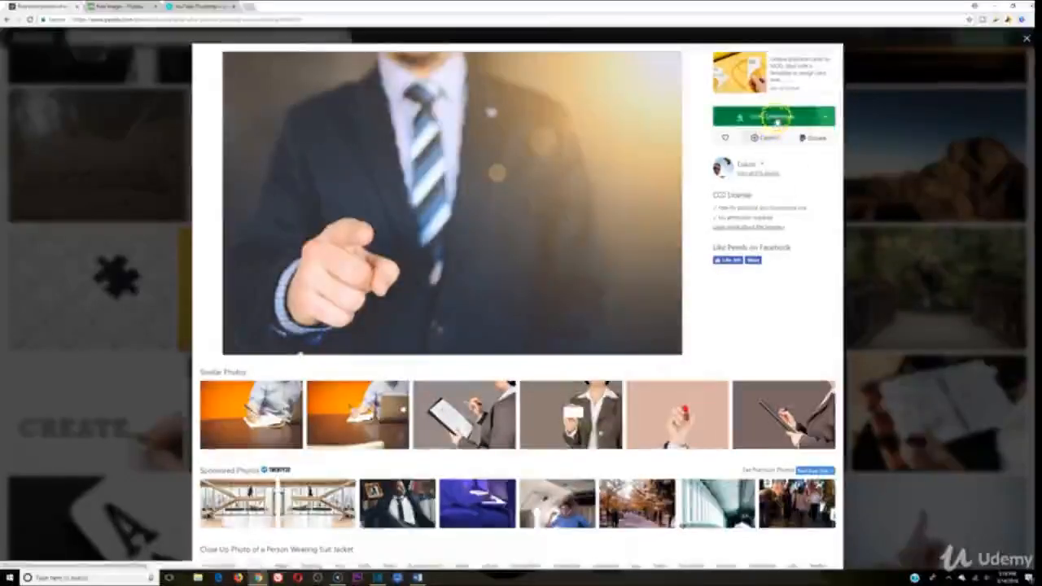
click(773, 116)
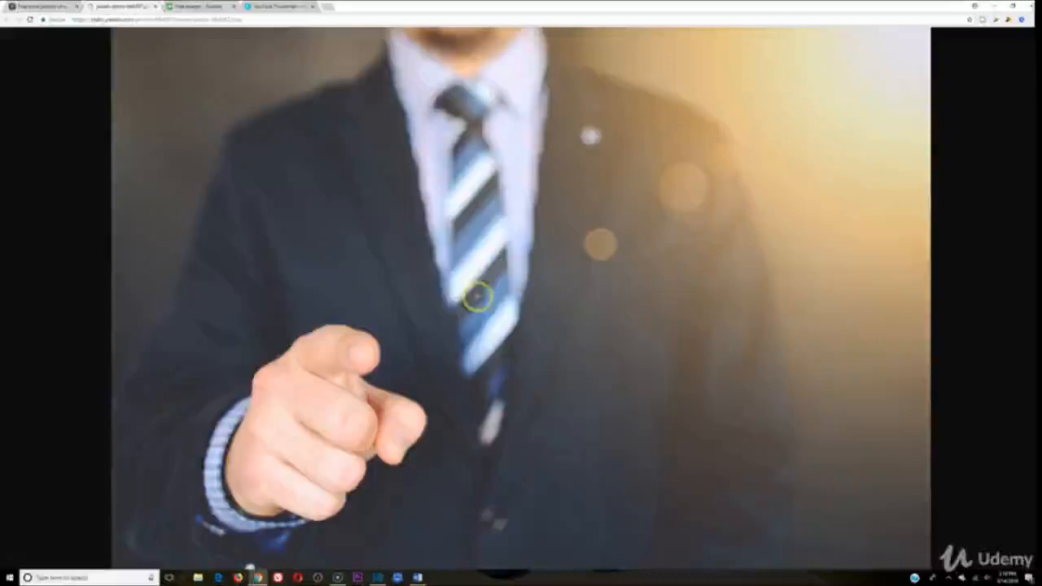
right_click(477, 275)
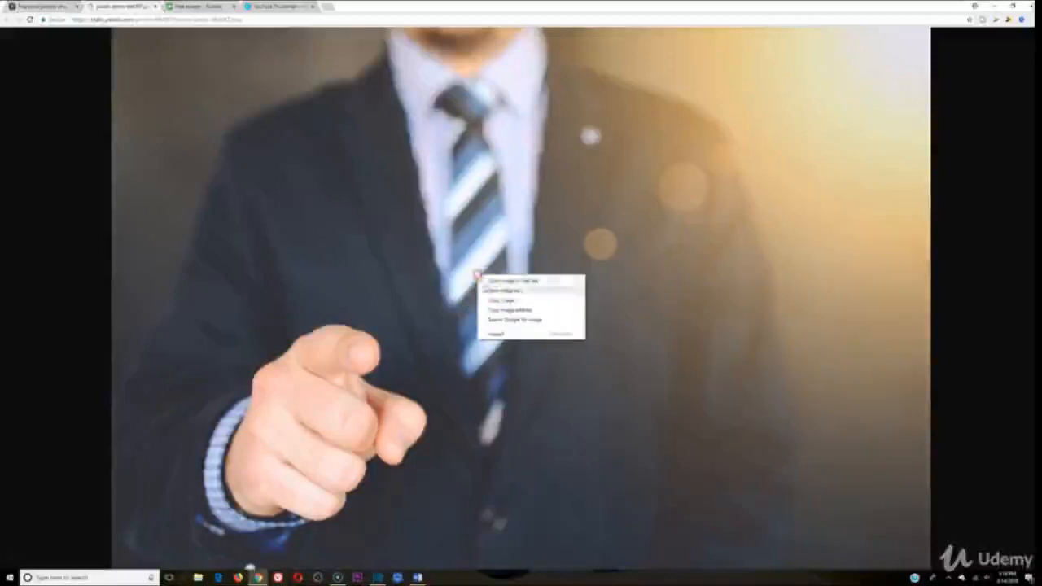
click(503, 290)
text(success)
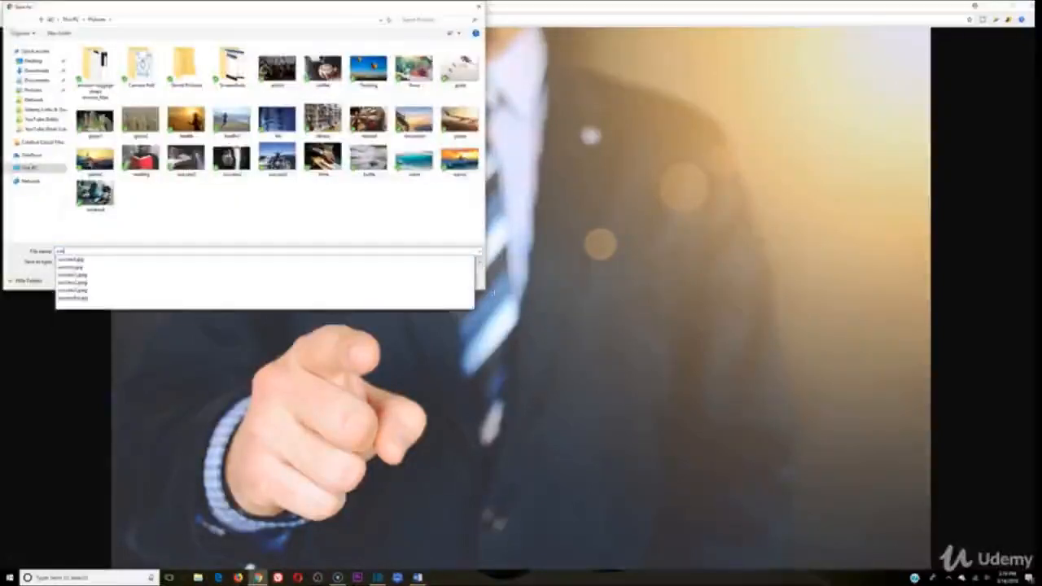
text(f)
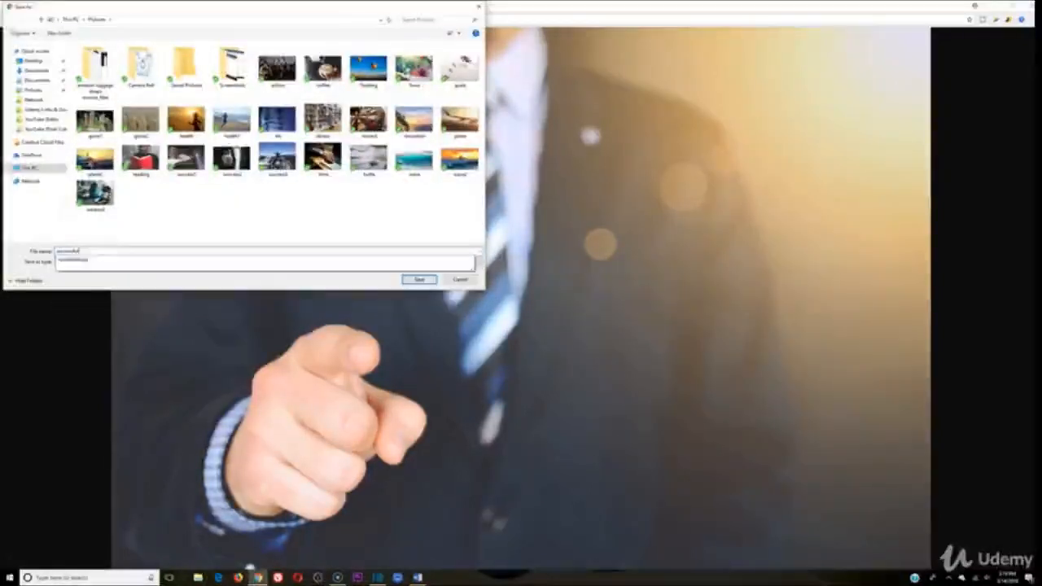
key(Return)
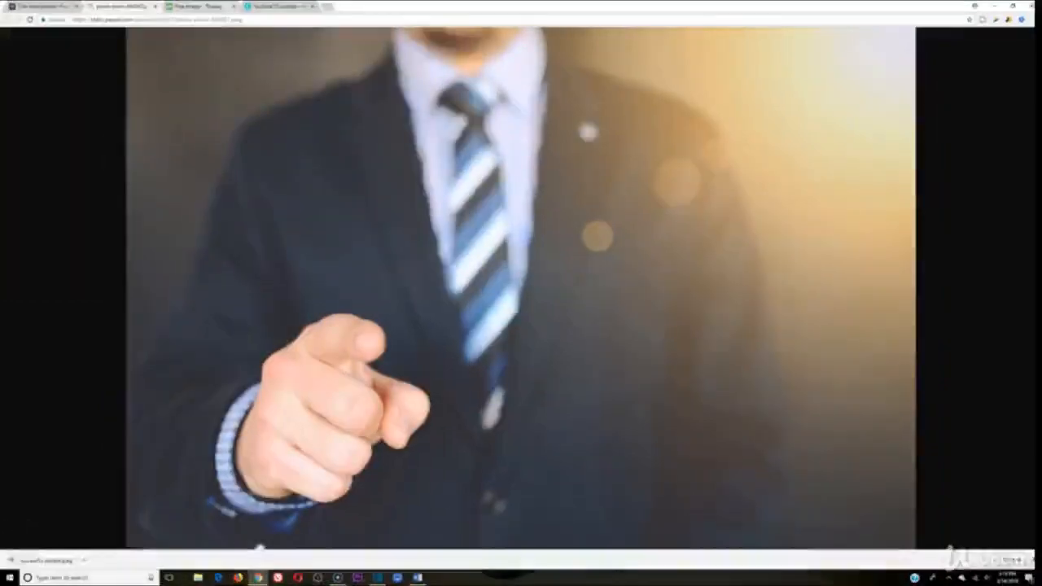
Return to the Canva design, upload the "successful people" image from Pictures and add it to the page
click(277, 5)
click(12, 208)
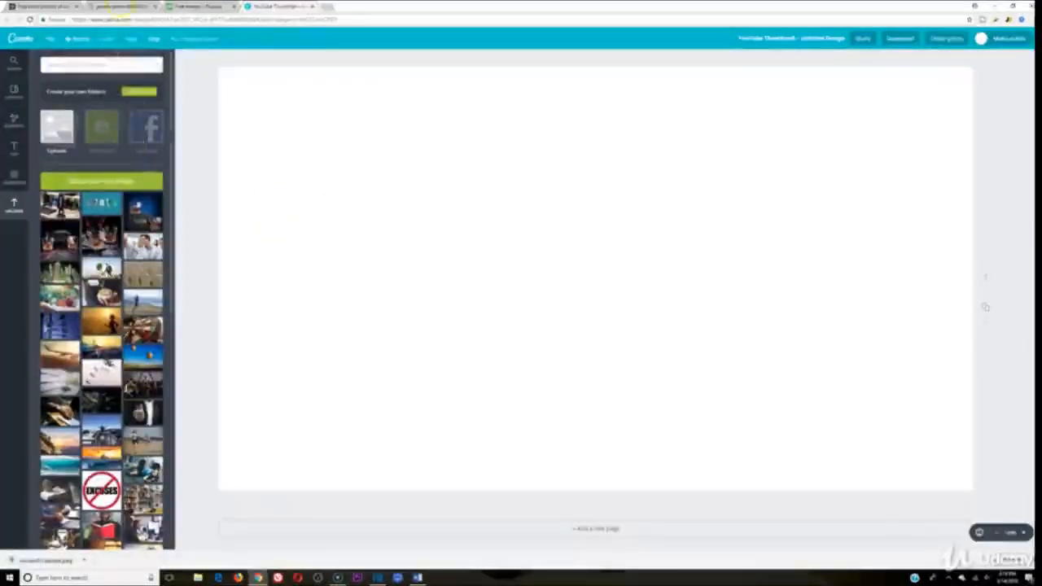
click(88, 178)
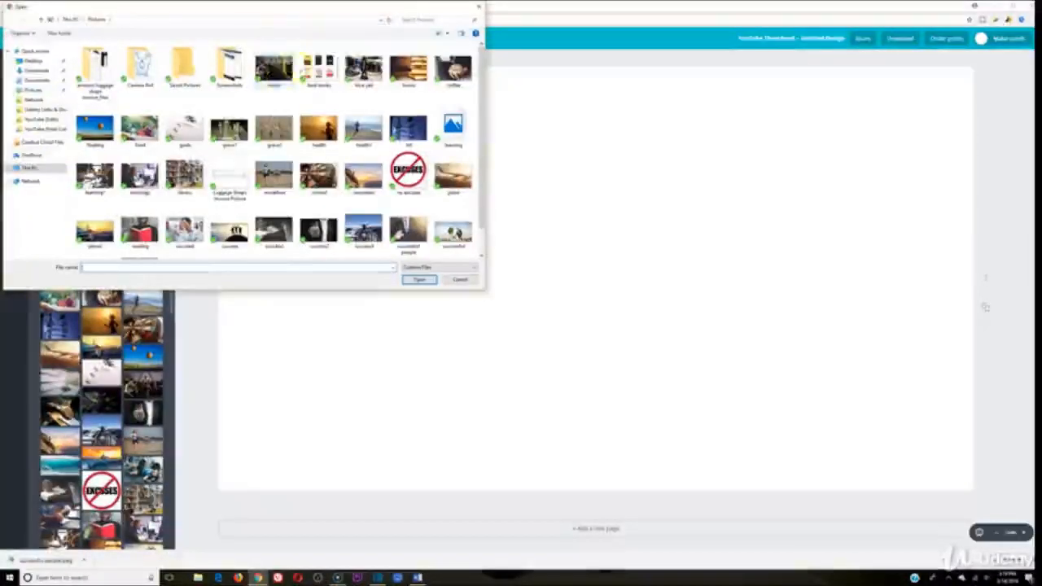
double_click(407, 232)
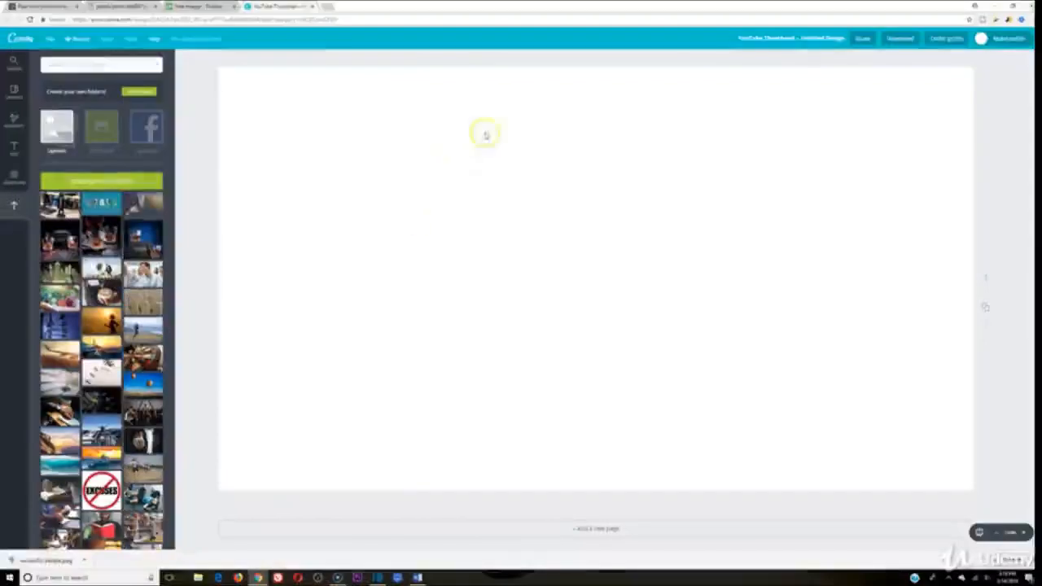
click(144, 202)
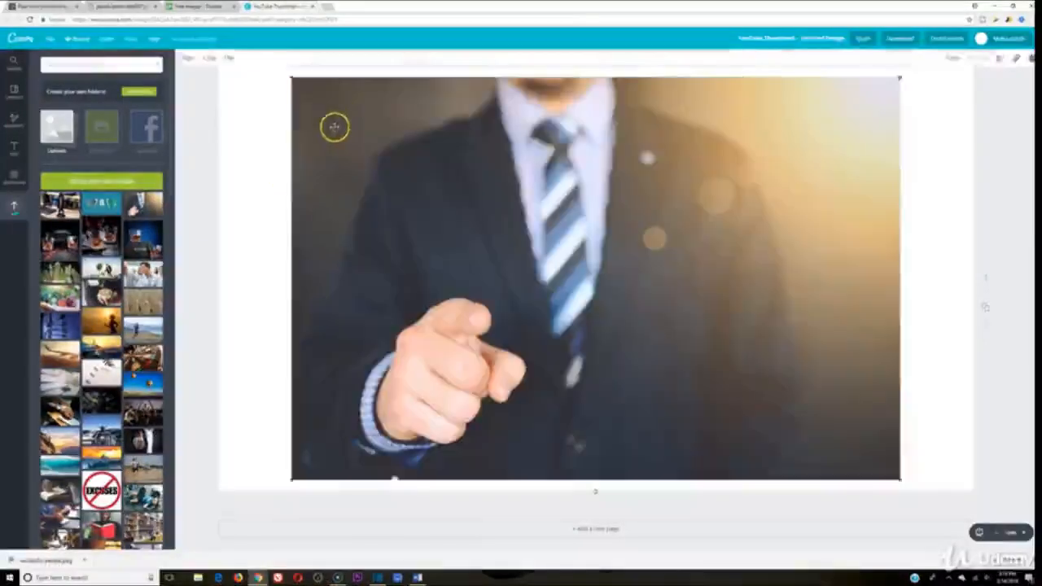
Enlarge the photo of the suited man and reposition it so it fills the whole thumbnail page
drag(292, 78, 106, 18)
drag(412, 188, 511, 266)
scroll(702, 190, up, 1)
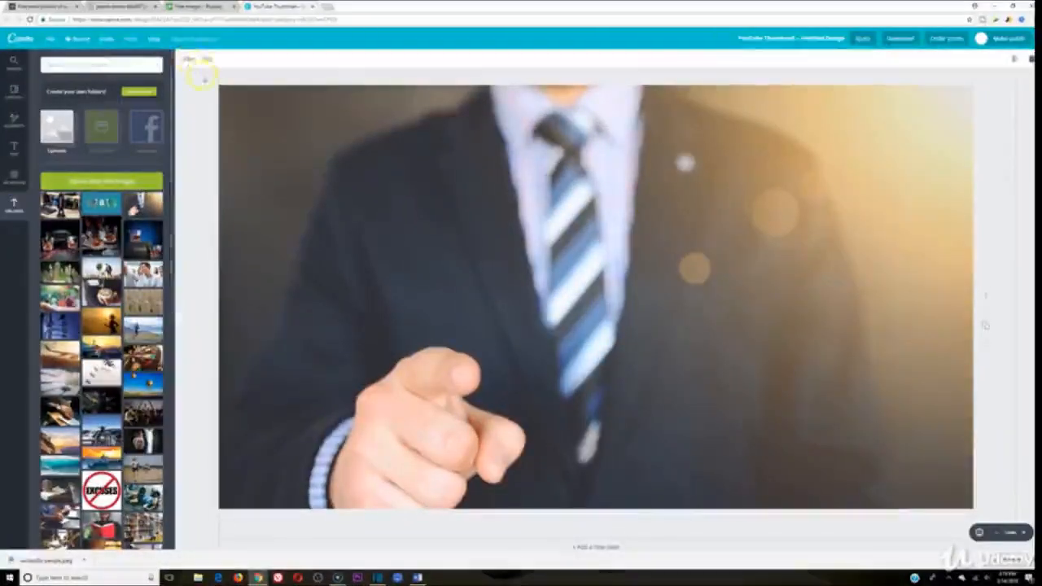
click(415, 79)
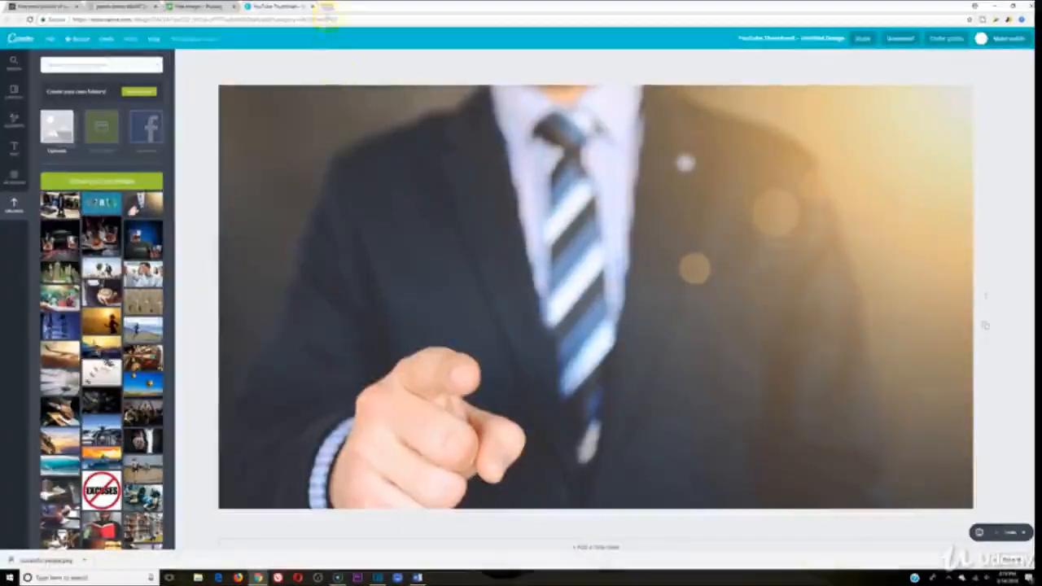
Add a subheading text reading "3 Things Rich People Have that Poor People Don't" to the thumbnail
click(13, 147)
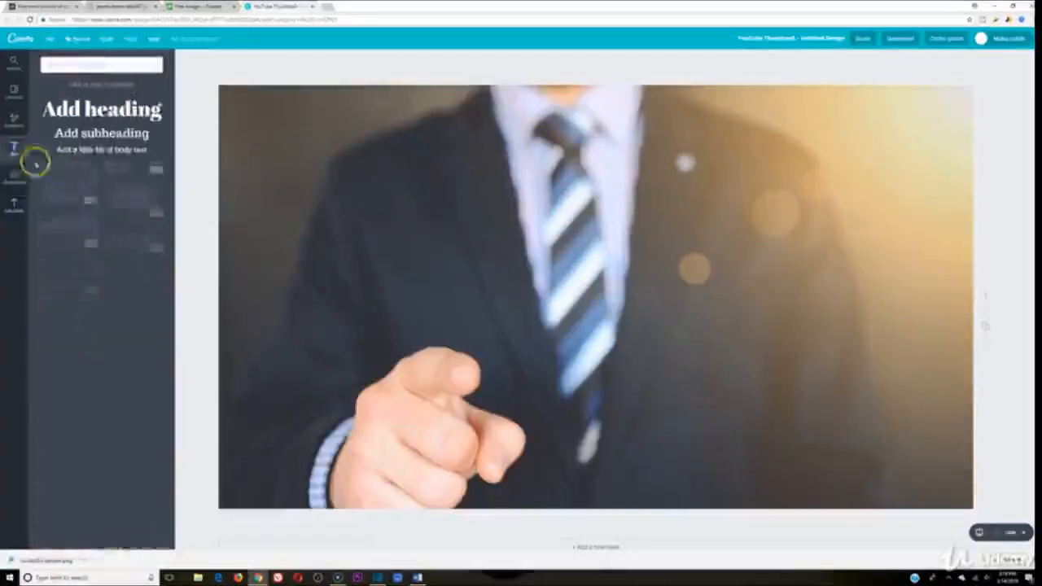
click(86, 143)
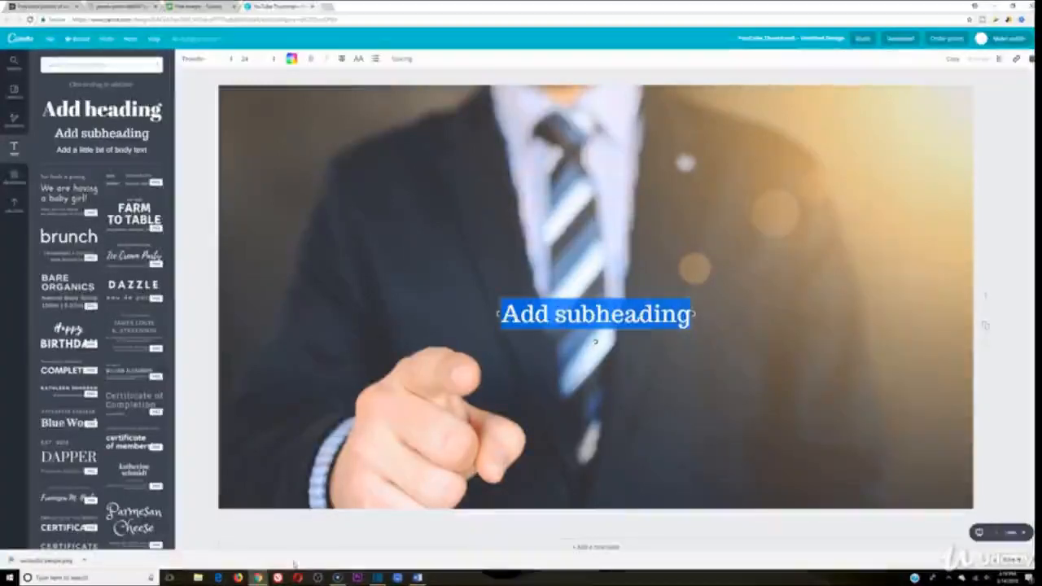
text(3 Things Ri)
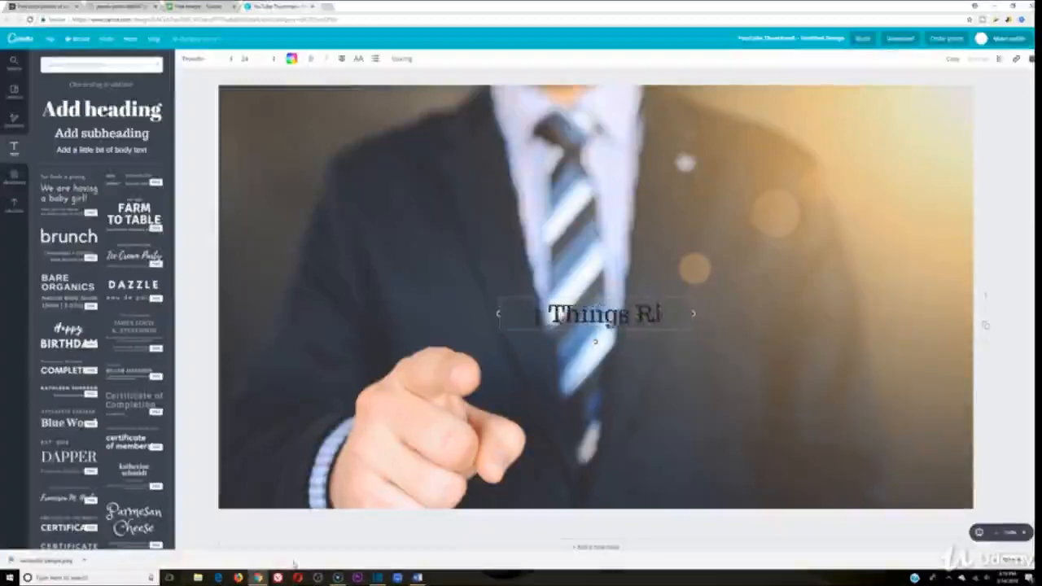
text(ch People Have)
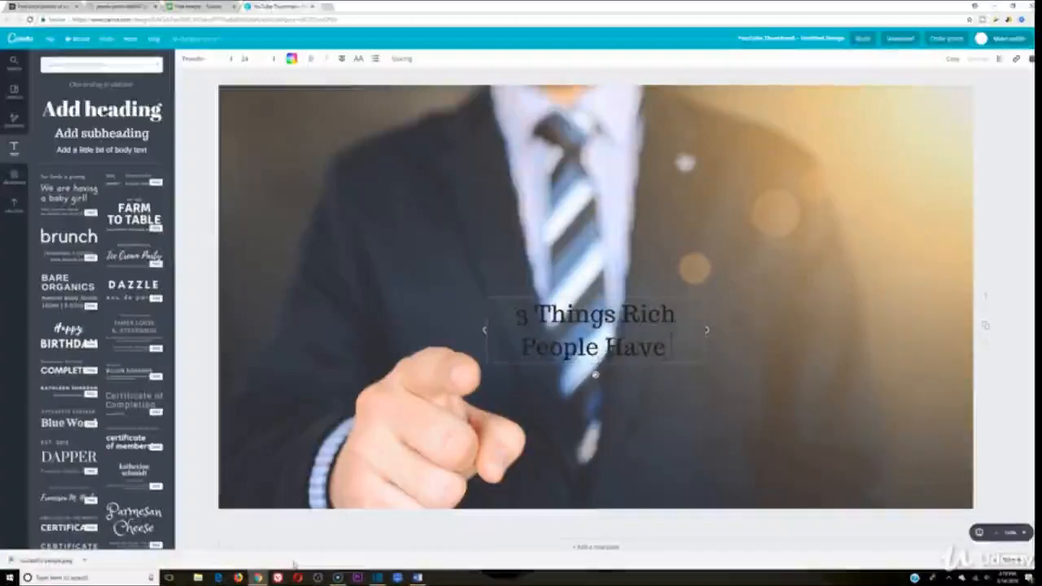
text( th)
key(BackSpace)
key(BackSpace)
text(that)
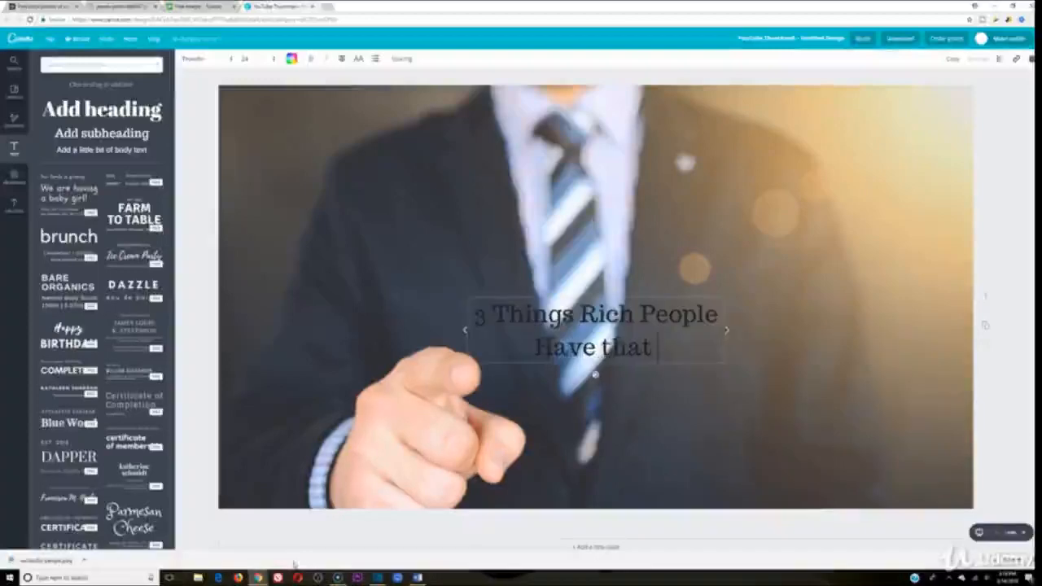
text( Poor People Don't)
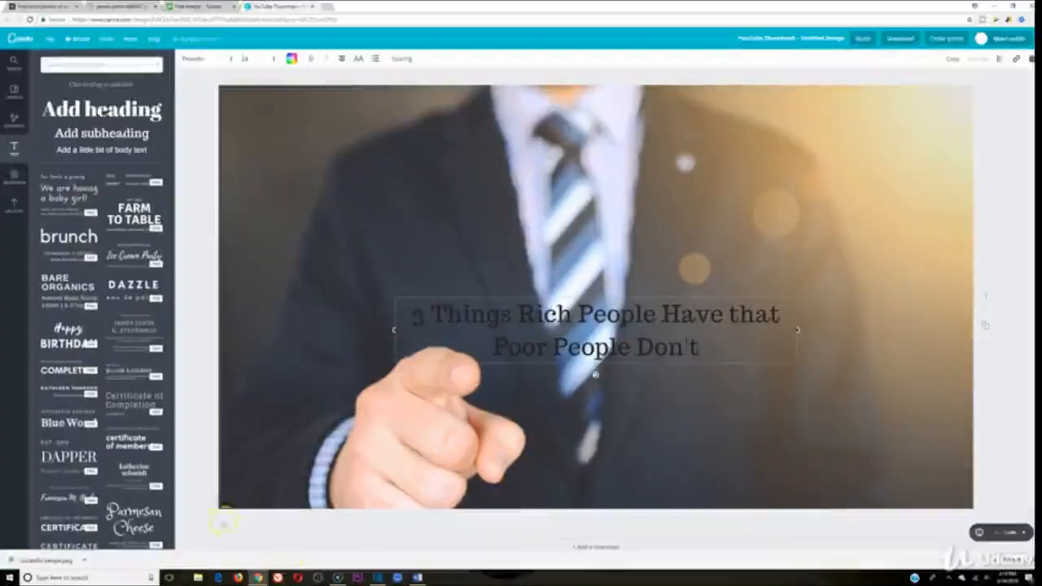
Set the title's text color to a custom blue using a hex code
click(292, 58)
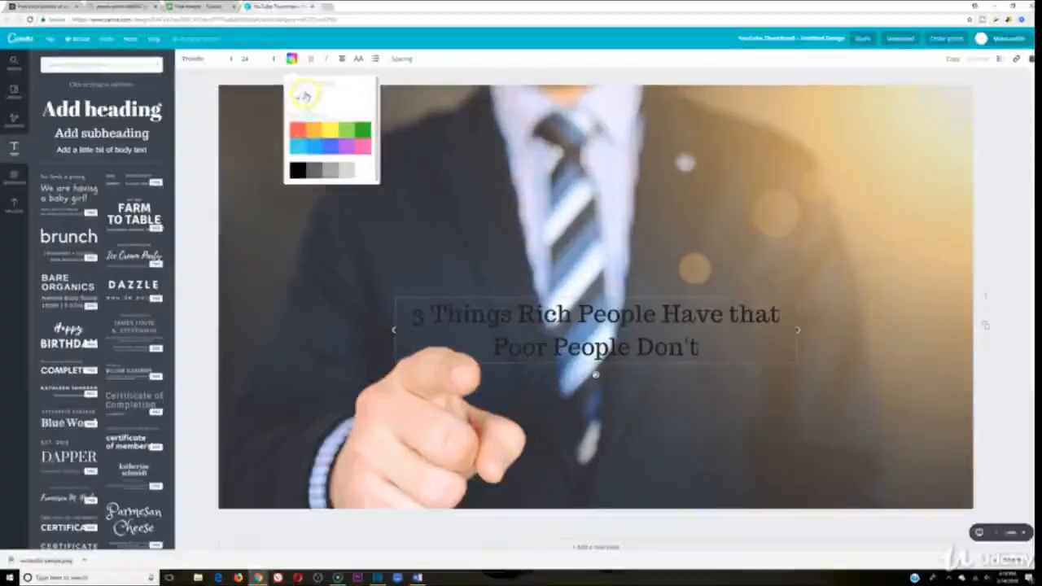
click(303, 91)
text(003d66)
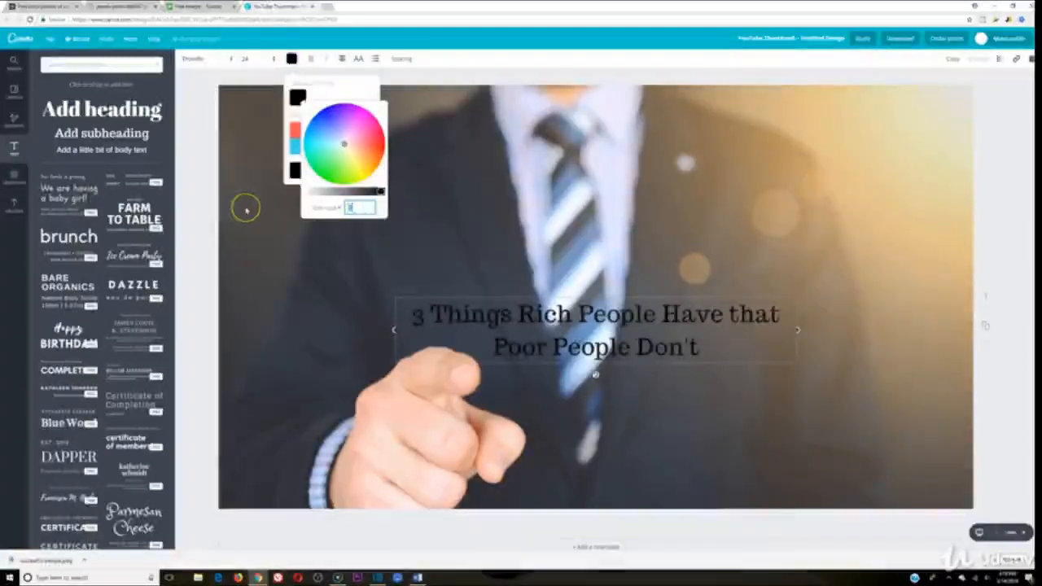
key(Return)
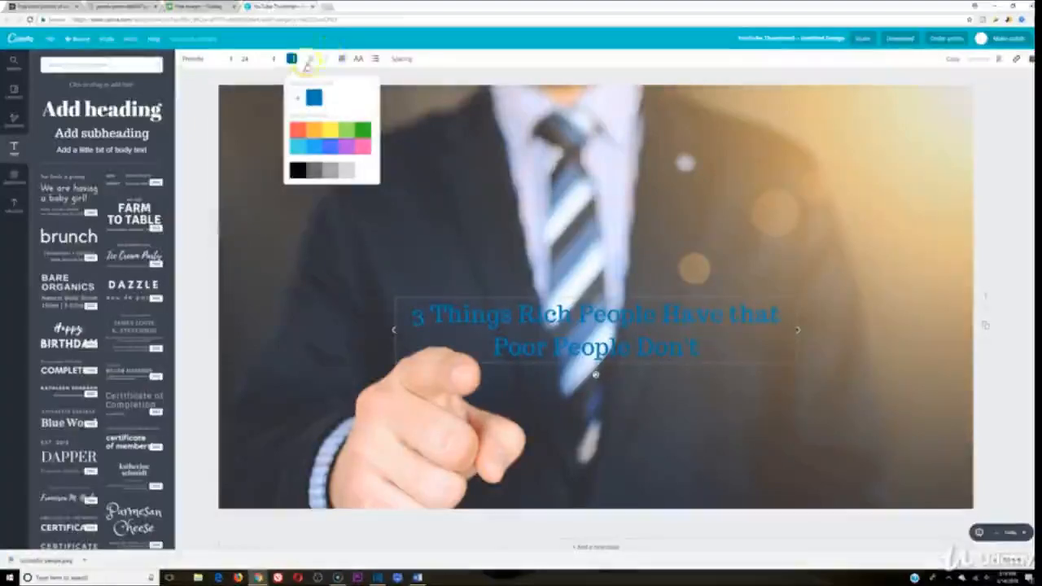
Set the title's font size to 48, move it up and to the left on the photo, and widen its text box
click(245, 59)
click(249, 245)
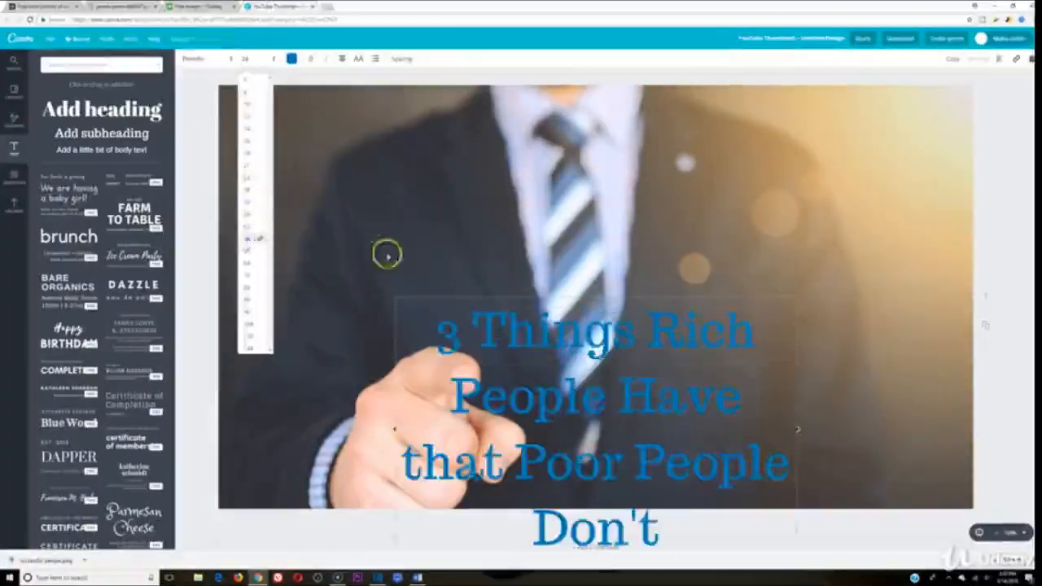
drag(530, 294, 392, 192)
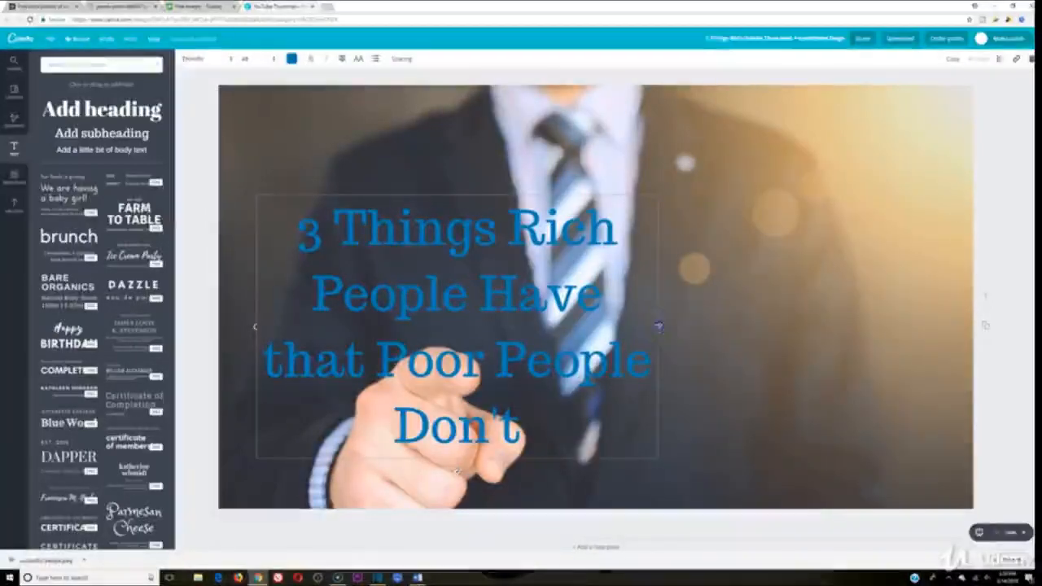
drag(658, 326, 768, 326)
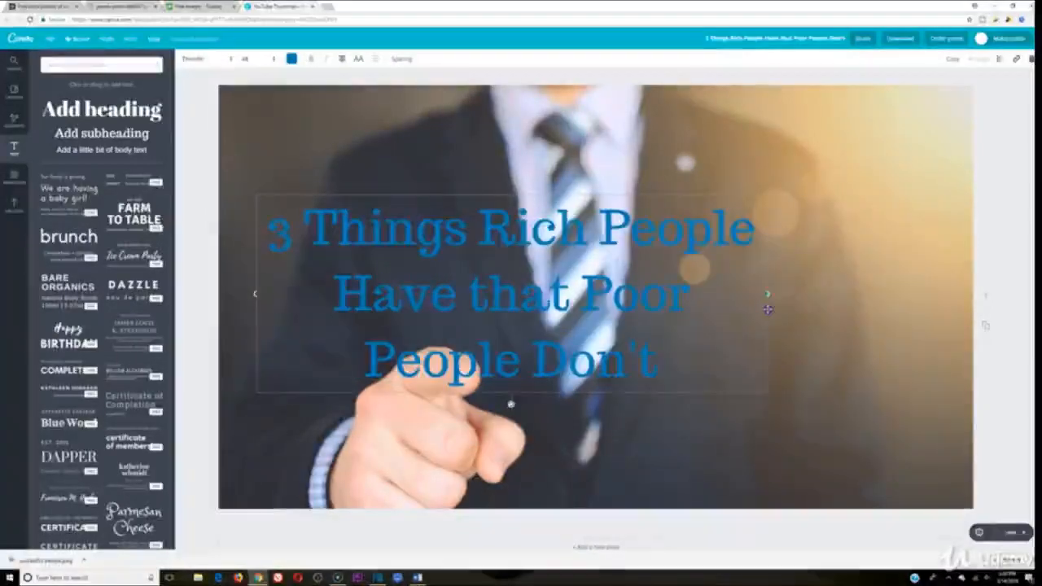
Set the title's font size to 36 and move it to the upper right of the photo
click(274, 58)
click(253, 218)
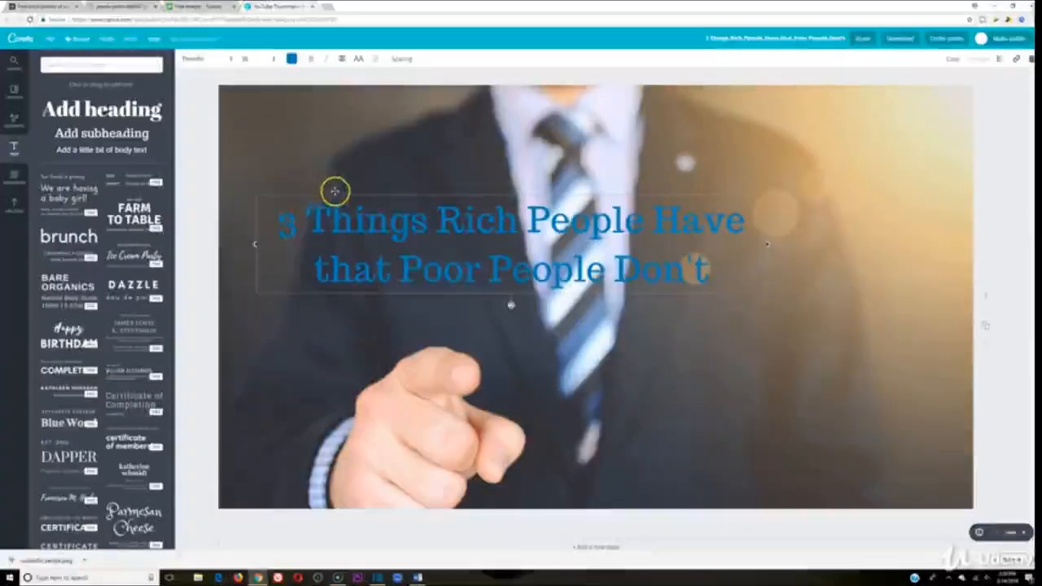
drag(335, 193, 522, 101)
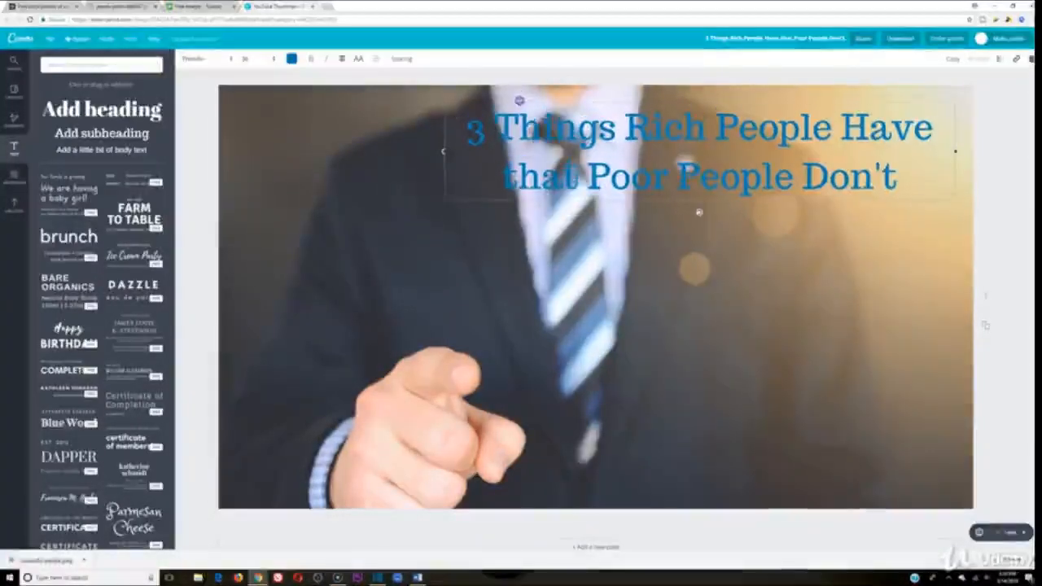
click(332, 114)
Add a gray rectangle shape with a white border and resize it to cover the title area at the photo's upper right
click(14, 119)
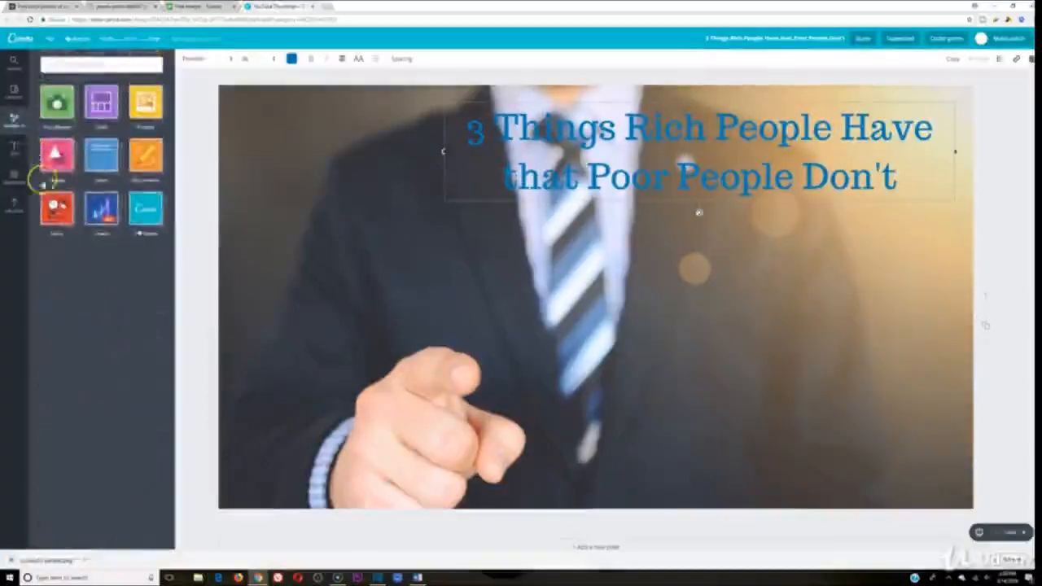
click(142, 224)
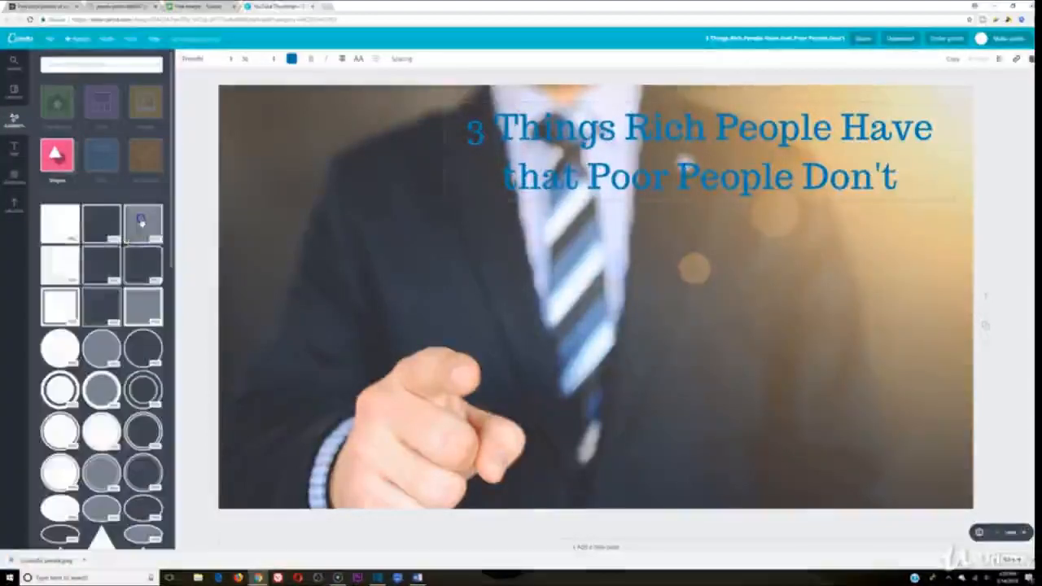
drag(593, 103, 596, 358)
drag(596, 405, 754, 142)
drag(574, 164, 453, 165)
drag(705, 237, 704, 218)
Send the bordered rectangle behind the title text and center the title inside it
click(978, 59)
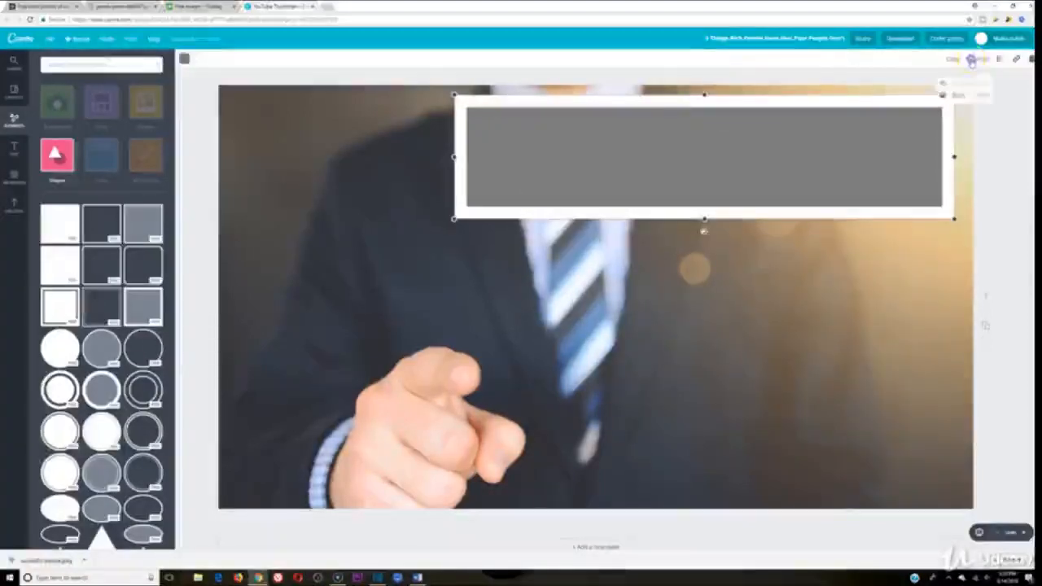
click(953, 96)
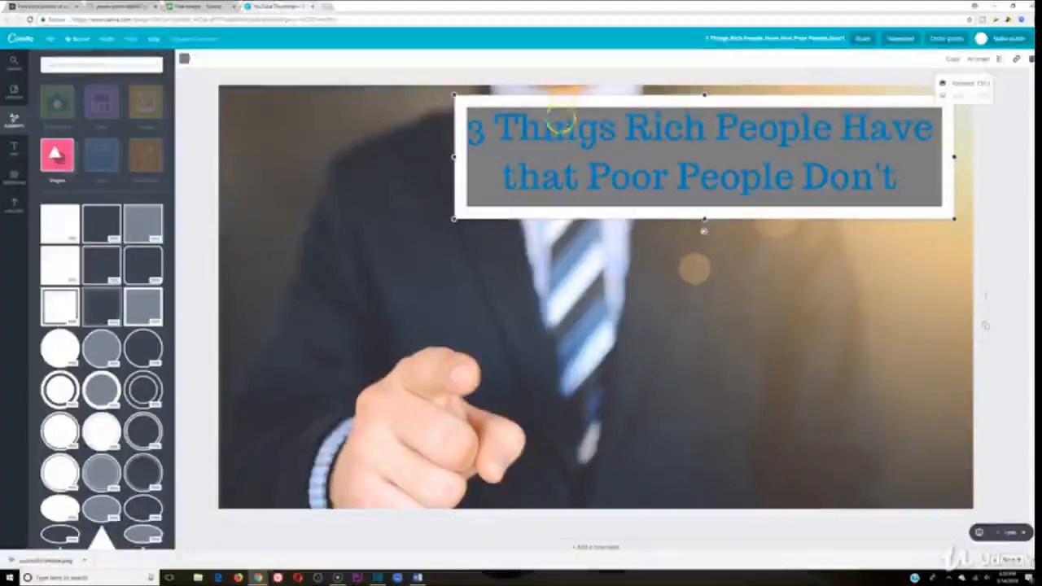
drag(560, 128, 564, 132)
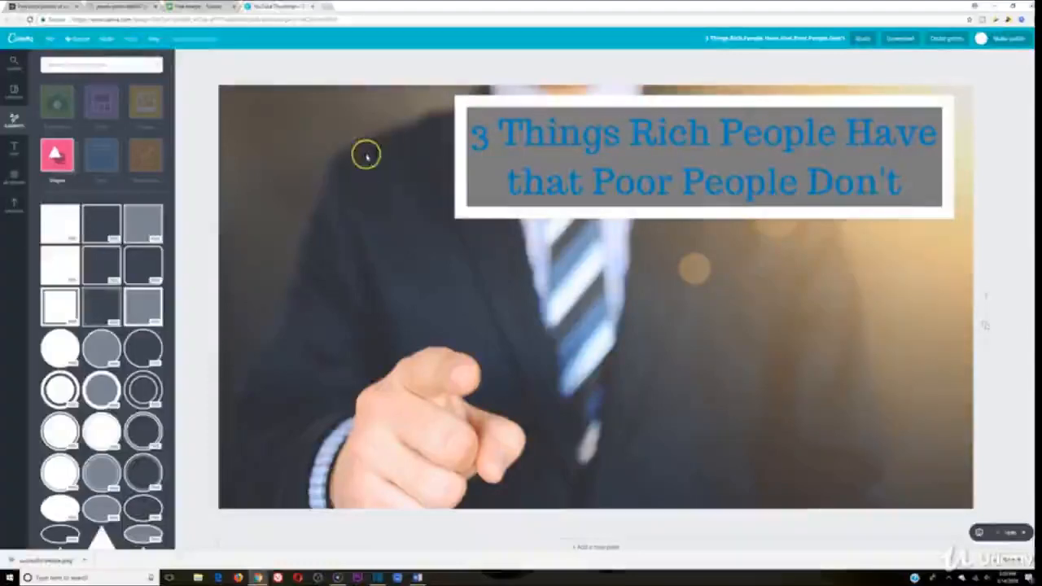
Set the title rectangle's fill to white and its border to black
click(481, 97)
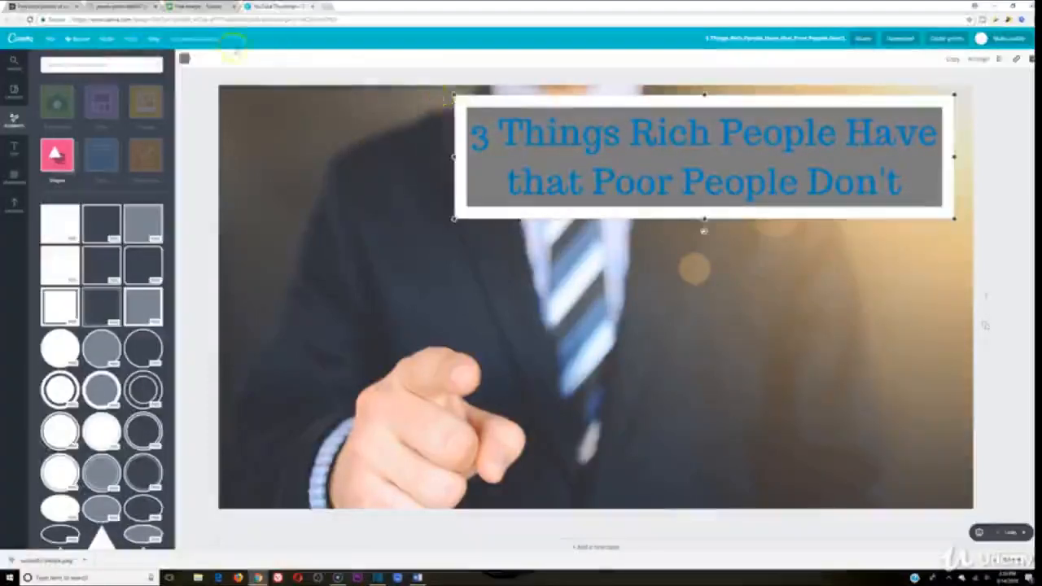
click(185, 59)
click(253, 170)
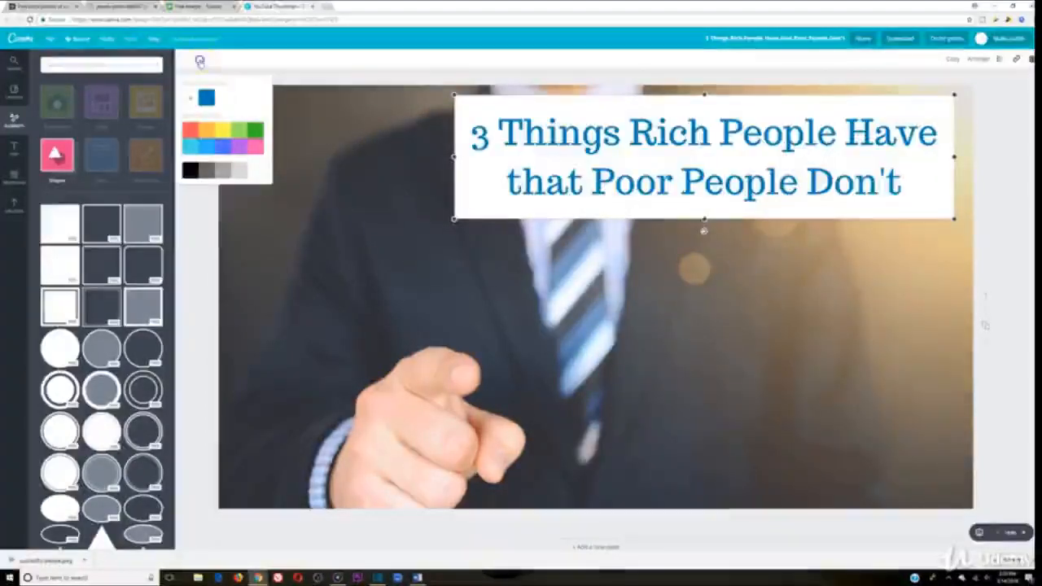
click(189, 170)
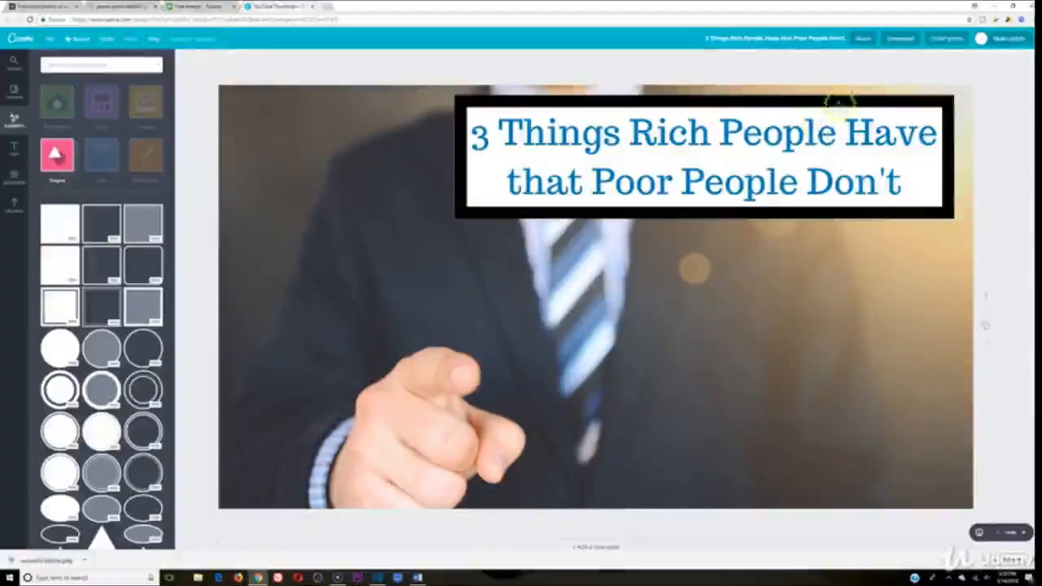
Check the design's title and download the finished title image from Canva
click(720, 39)
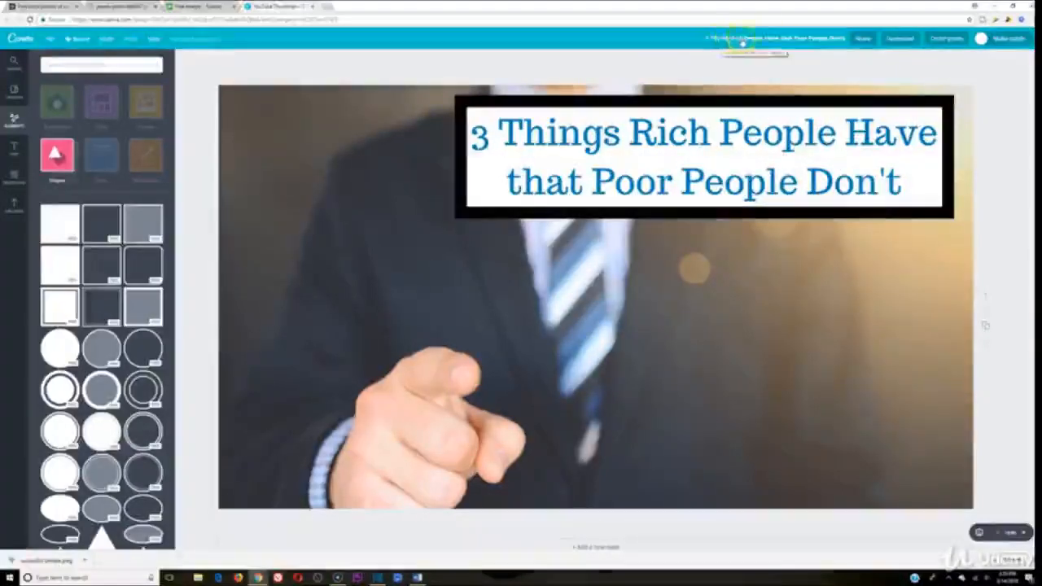
click(868, 41)
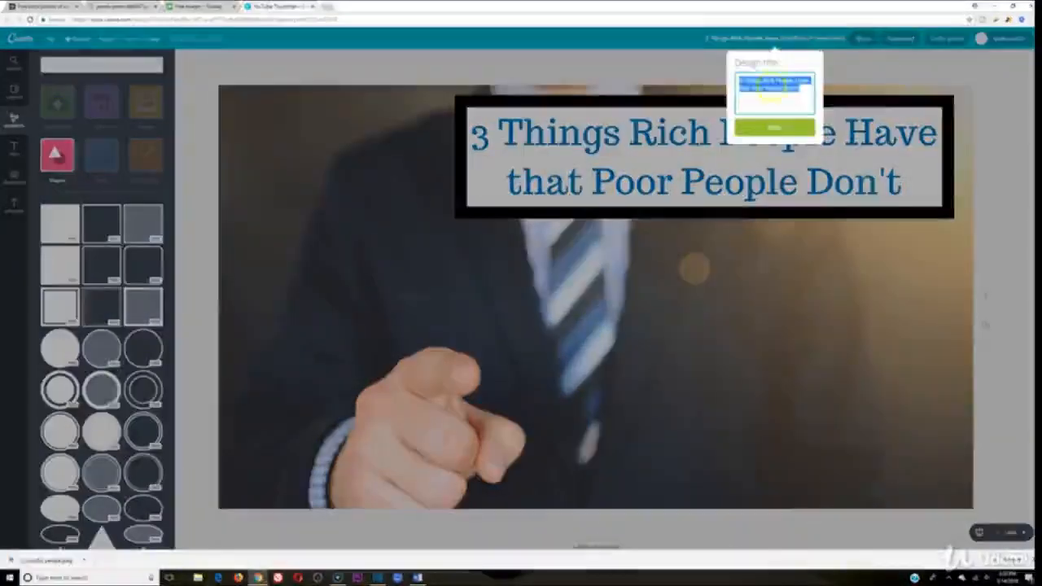
click(854, 76)
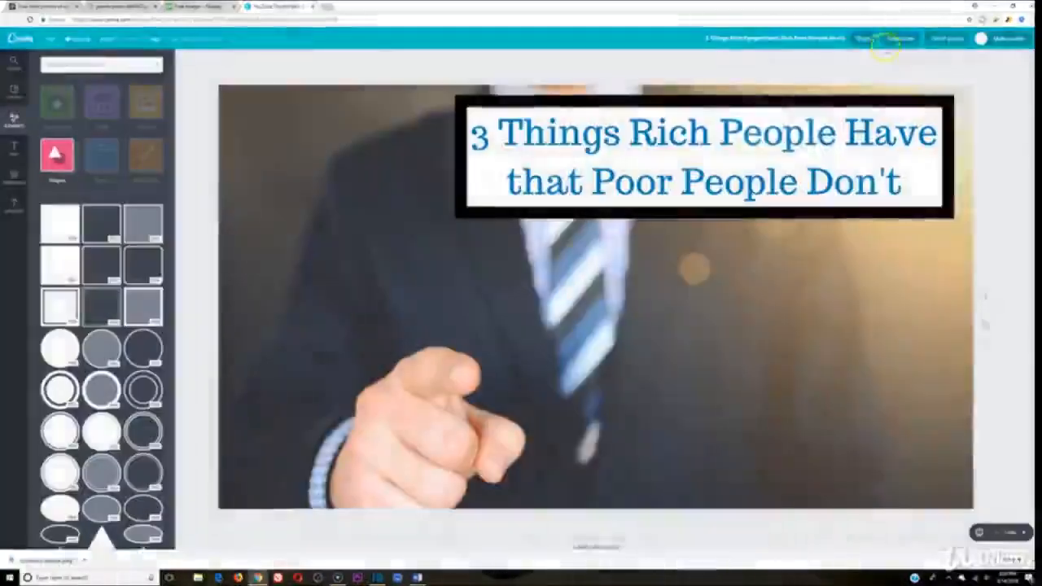
click(901, 38)
click(899, 131)
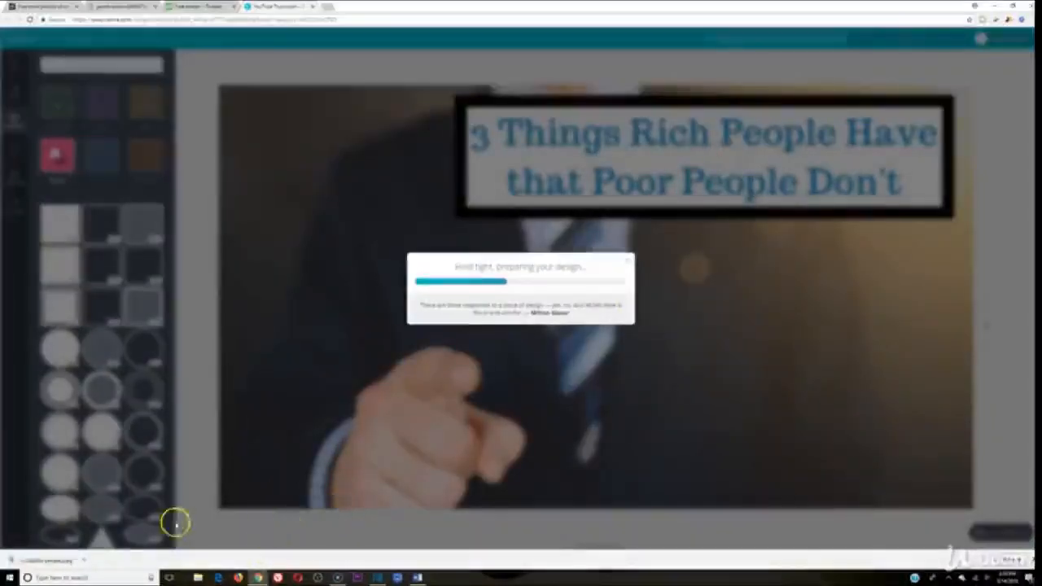
Switch to Shotcut, open the "3 Things Rich People Have that Poor People Don't" image from Downloads and place it at the video track's start
click(377, 577)
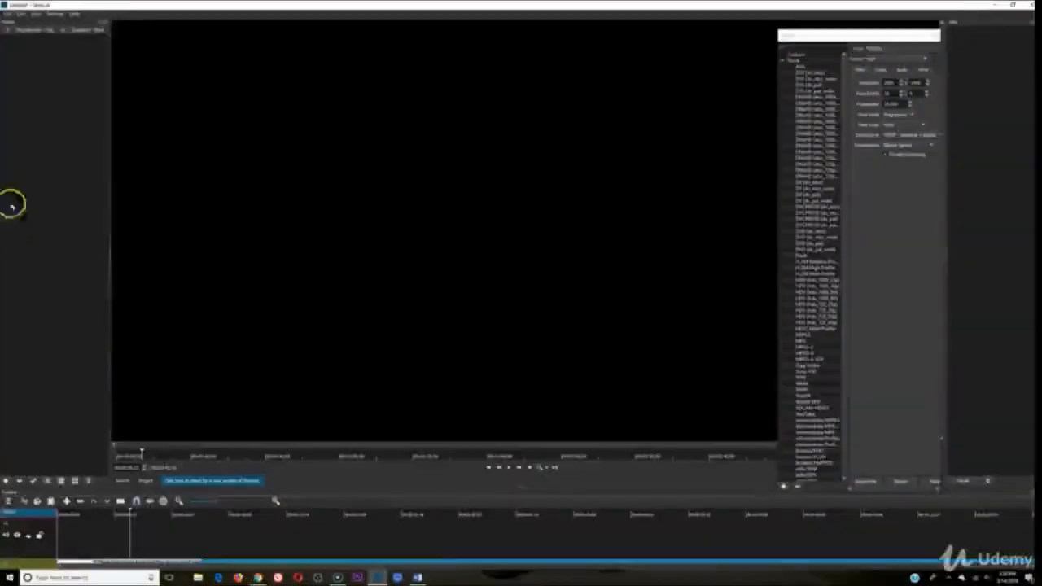
click(7, 14)
click(24, 28)
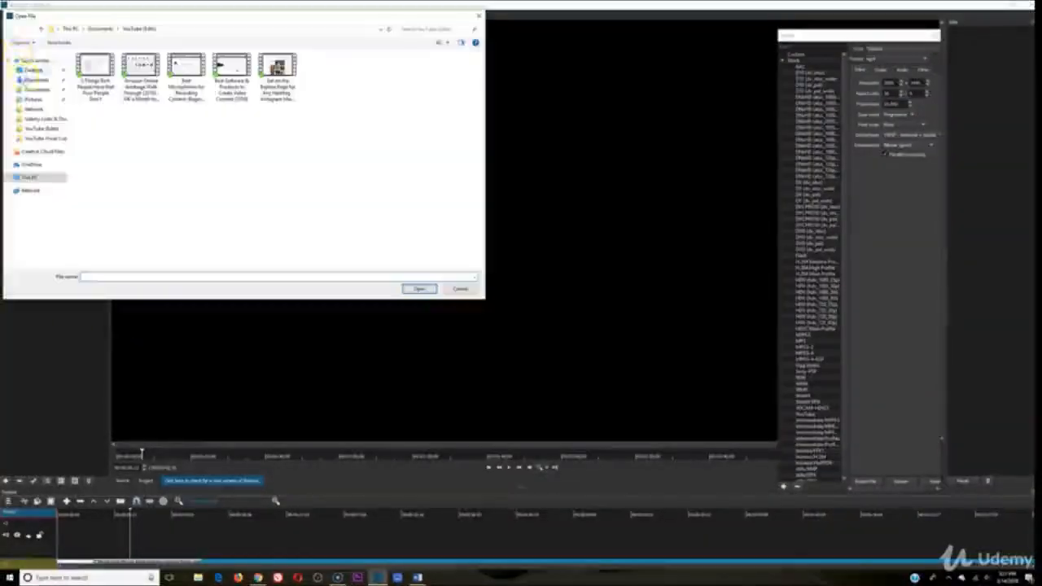
click(34, 99)
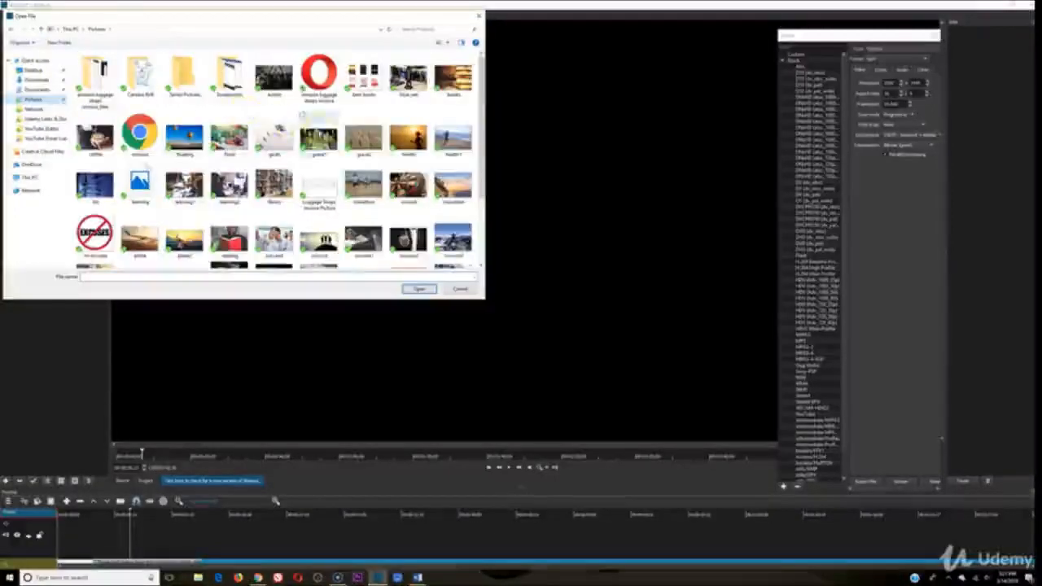
click(36, 80)
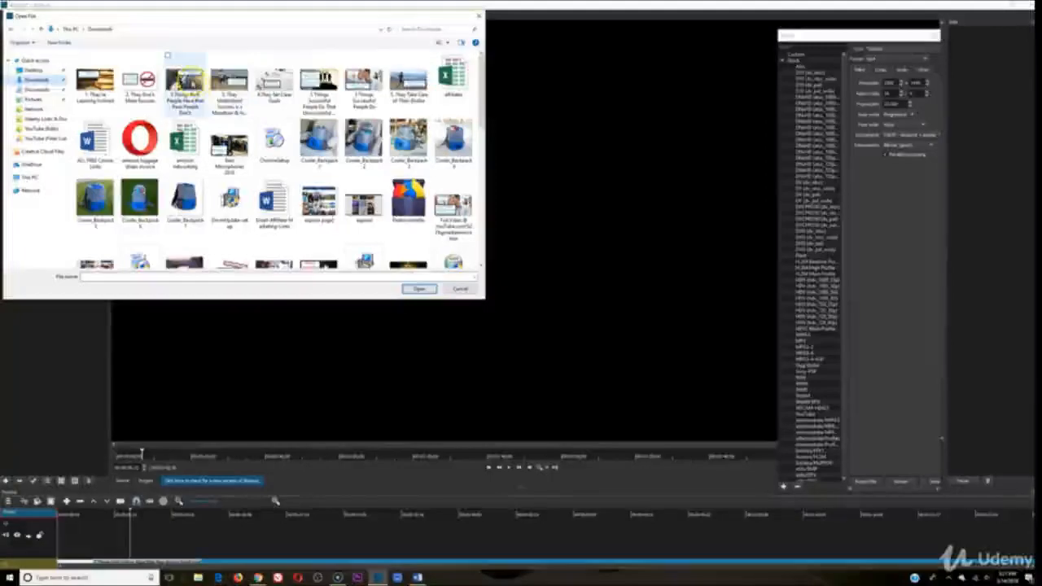
double_click(193, 83)
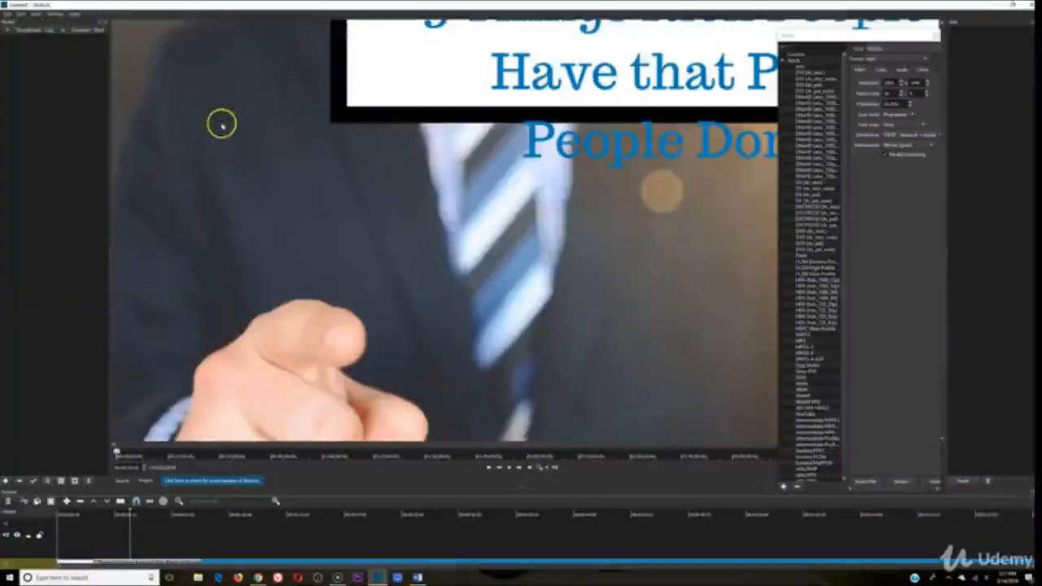
drag(276, 101, 134, 531)
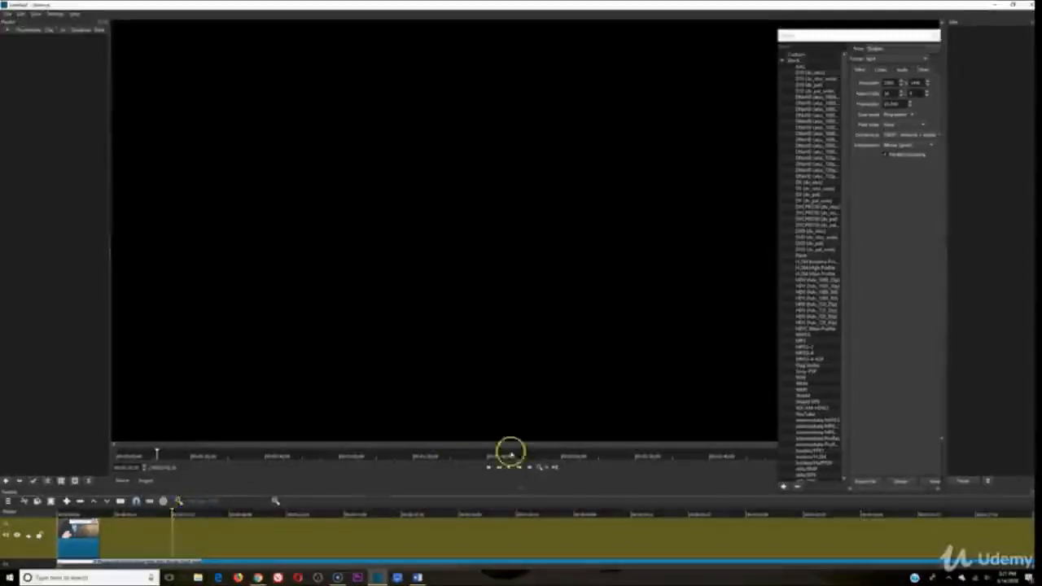
click(488, 469)
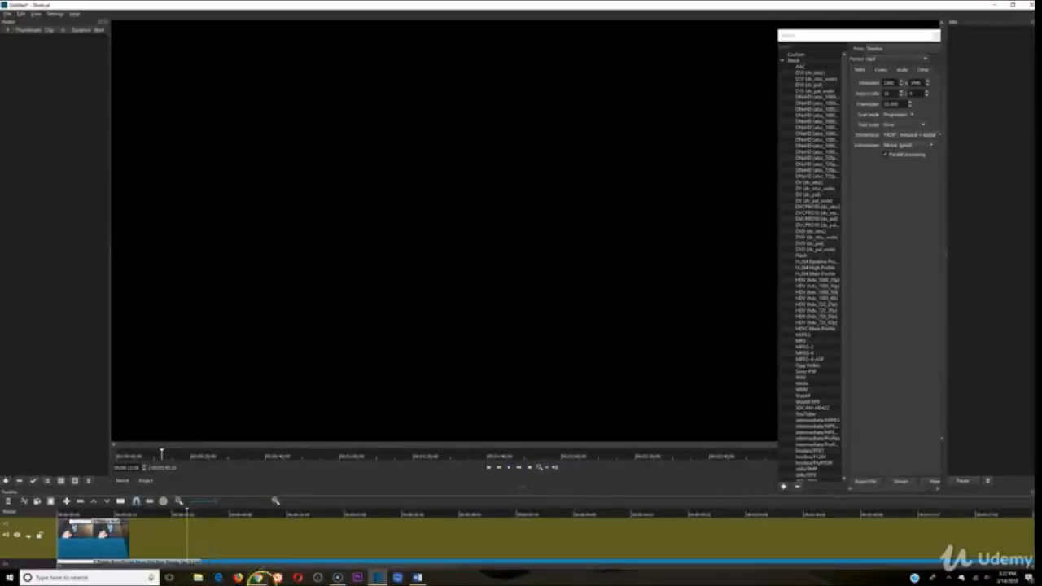
Check the script's first point in Word and return to the enlarged Pexels photo in the browser
click(257, 578)
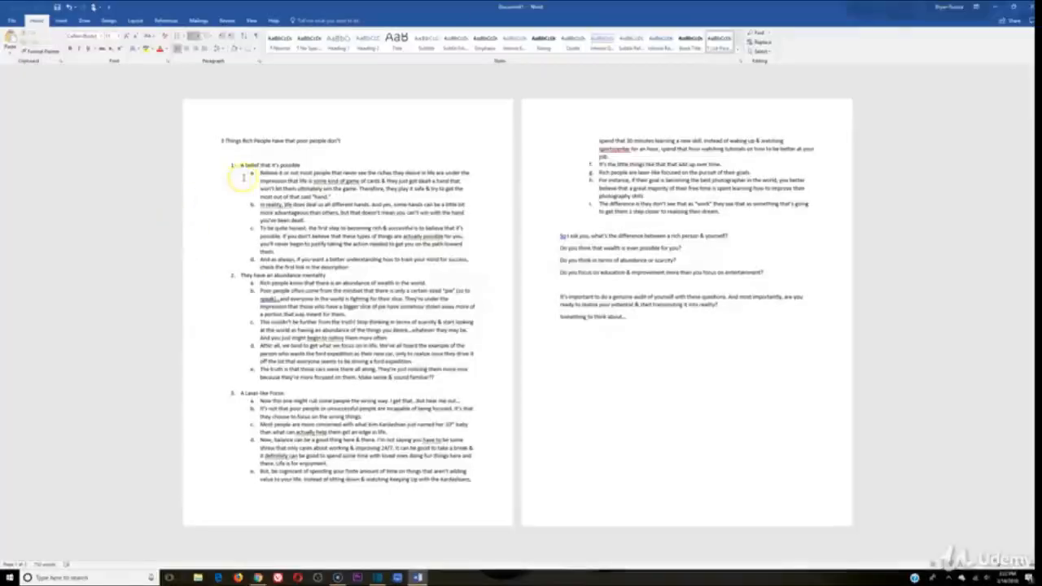
click(256, 579)
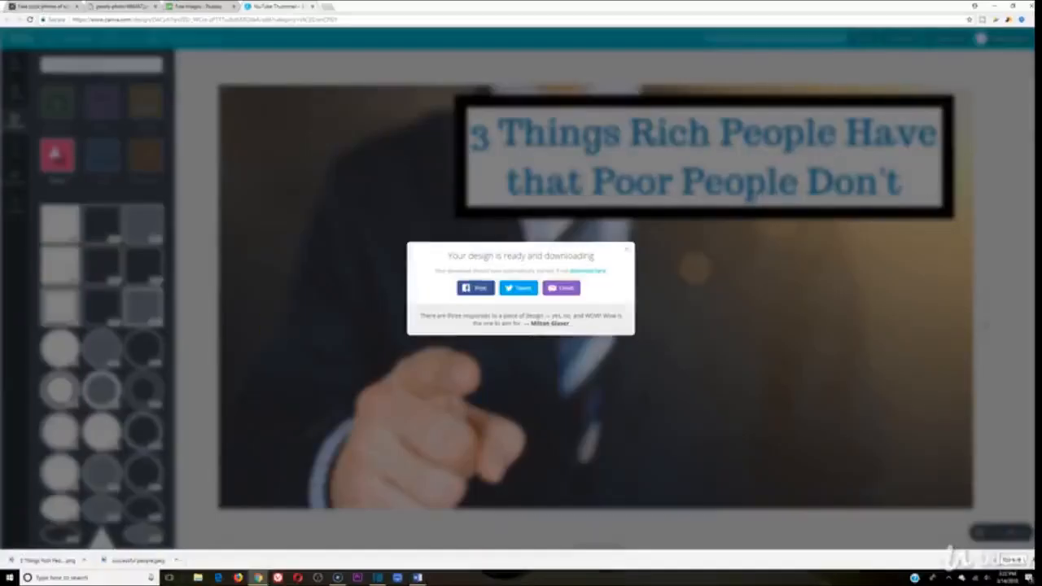
click(197, 7)
click(130, 7)
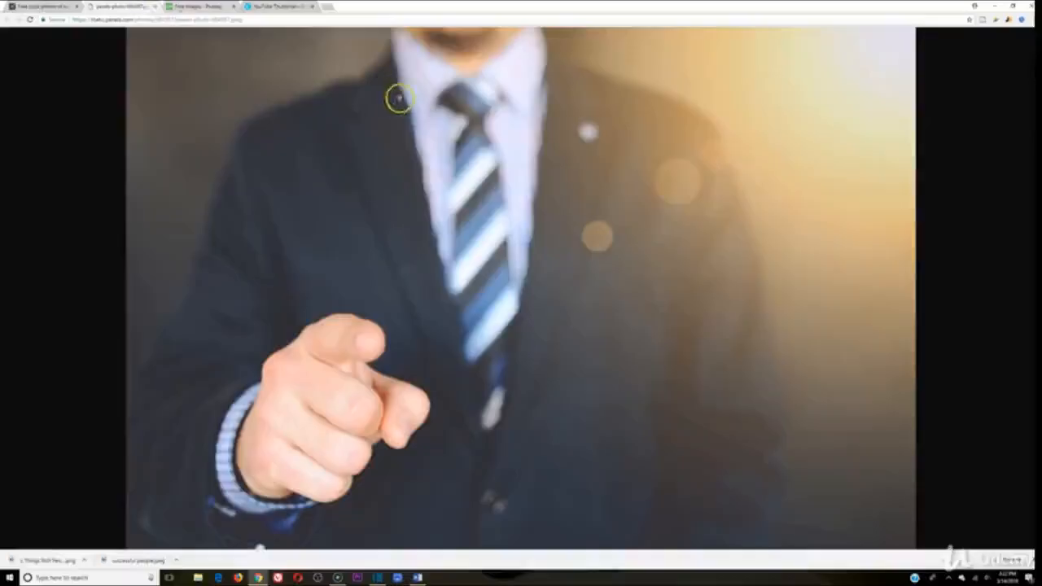
Search Pexels for "belief" and look through the results for a photo that suits the first point
click(96, 18)
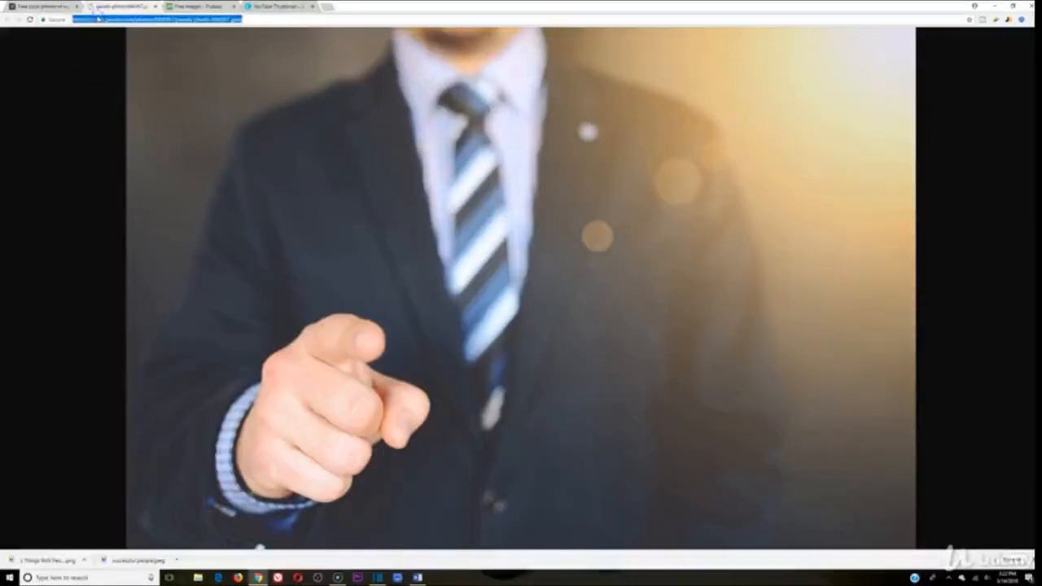
text(pex)
key(Return)
text(be)
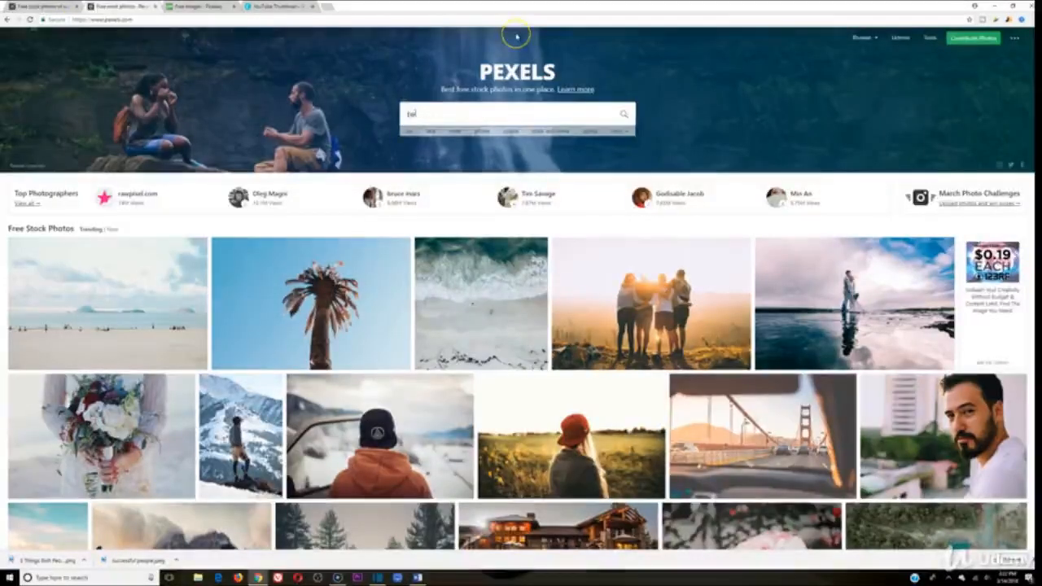
text(lief)
key(Return)
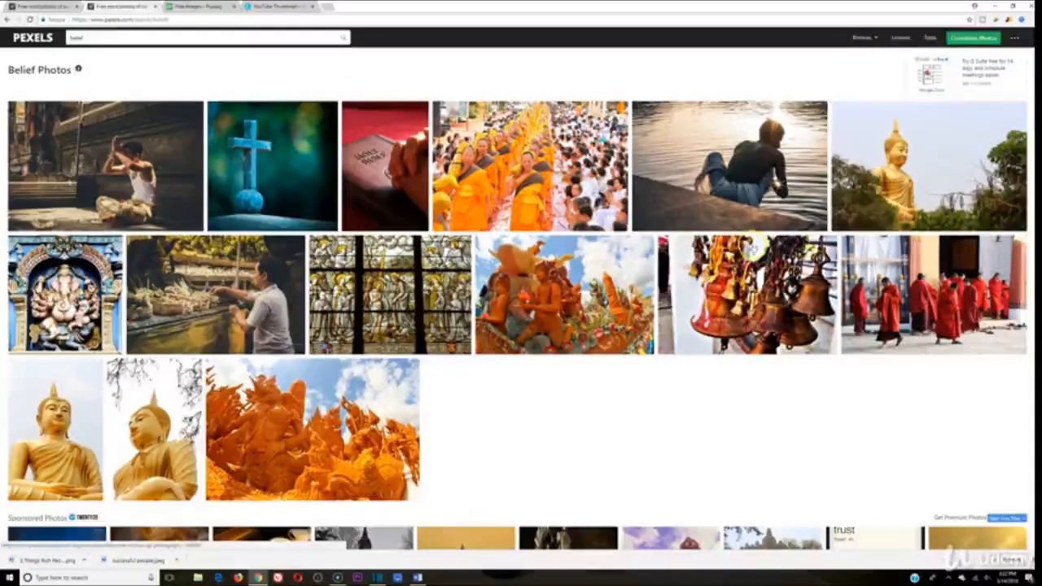
scroll(465, 295, down, 3)
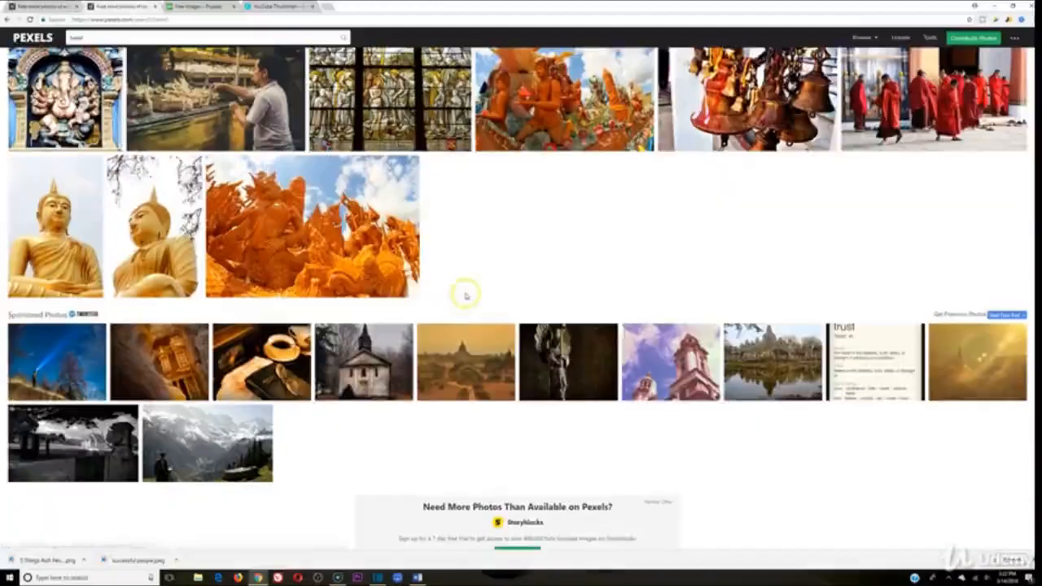
scroll(408, 269, up, 3)
scroll(346, 218, down, 1)
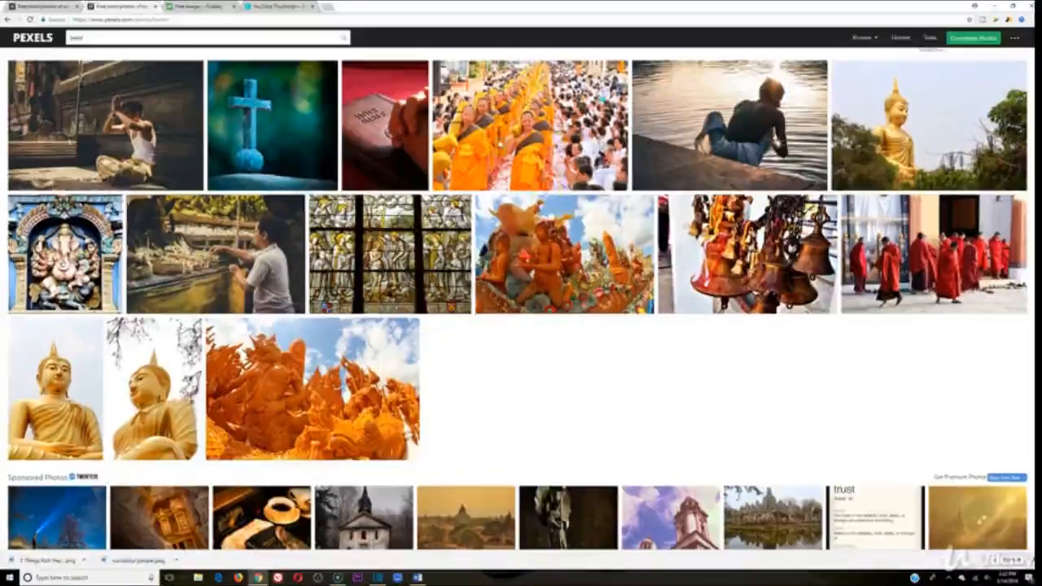
scroll(282, 203, down, 2)
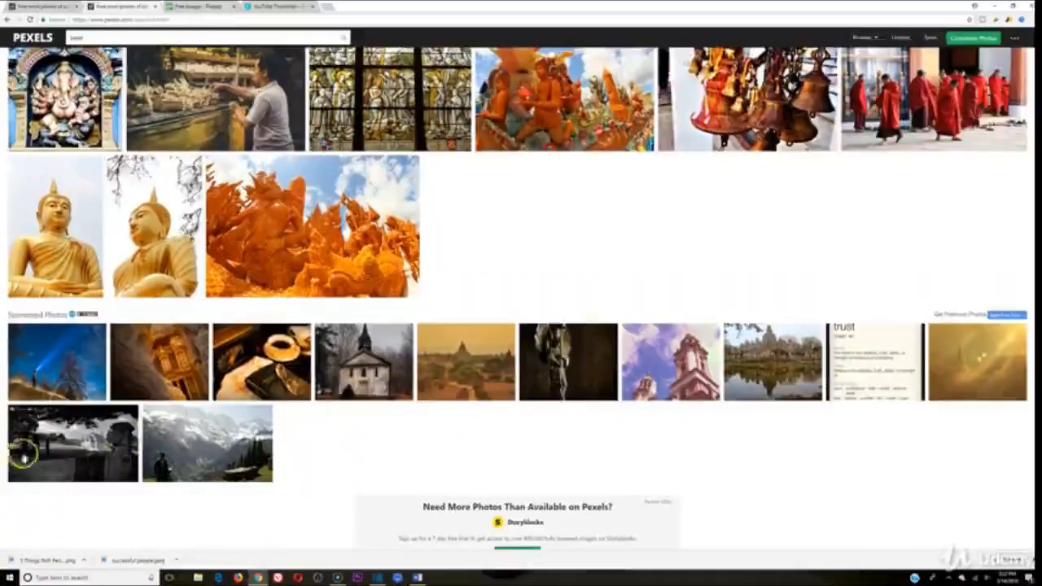
scroll(23, 360, up, 3)
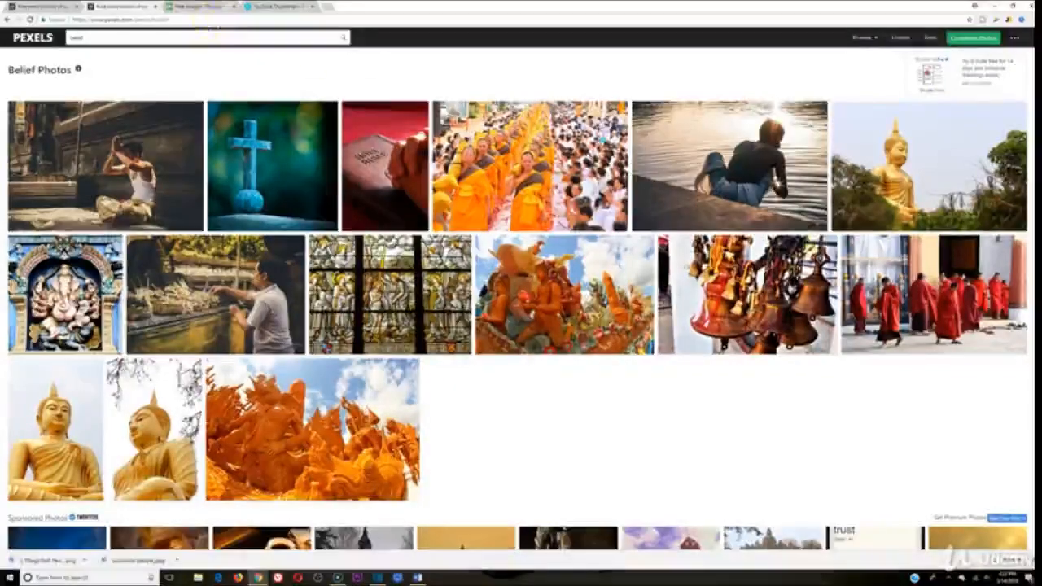
Search Pixabay for "belief" and look through the results for an image that suits the first point
click(231, 6)
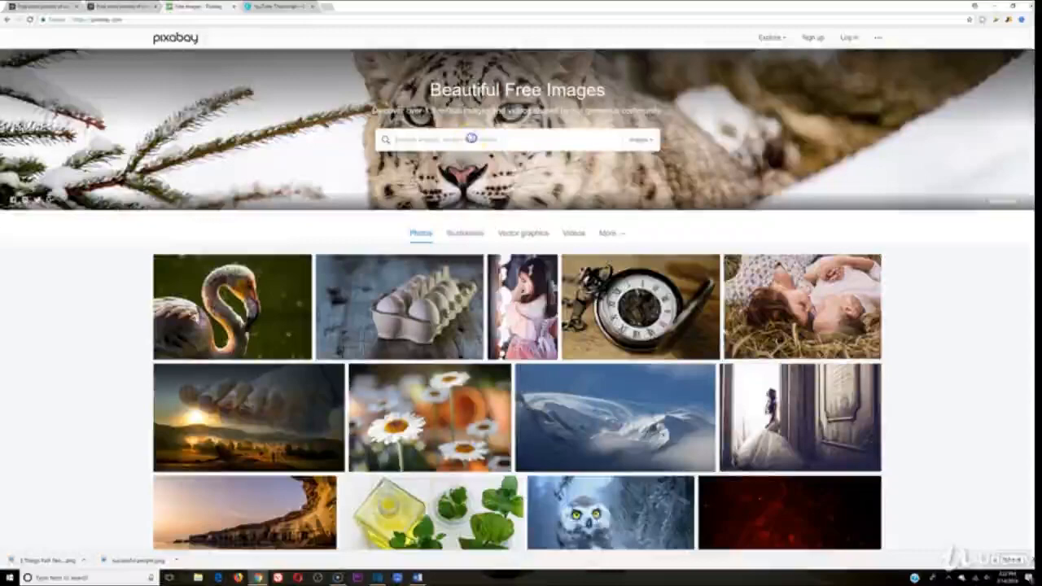
text(h)
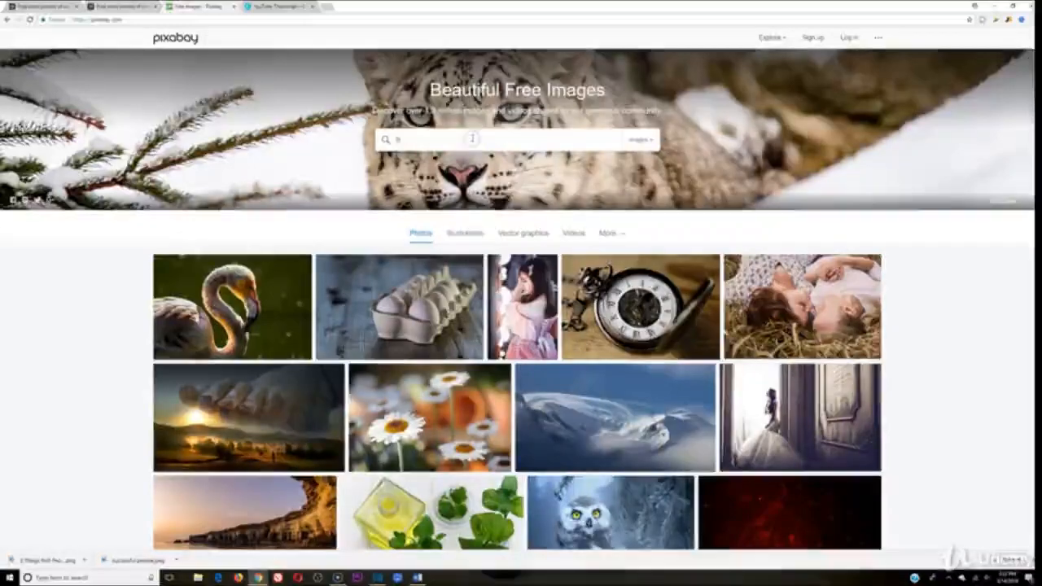
text(ope)
key(Return)
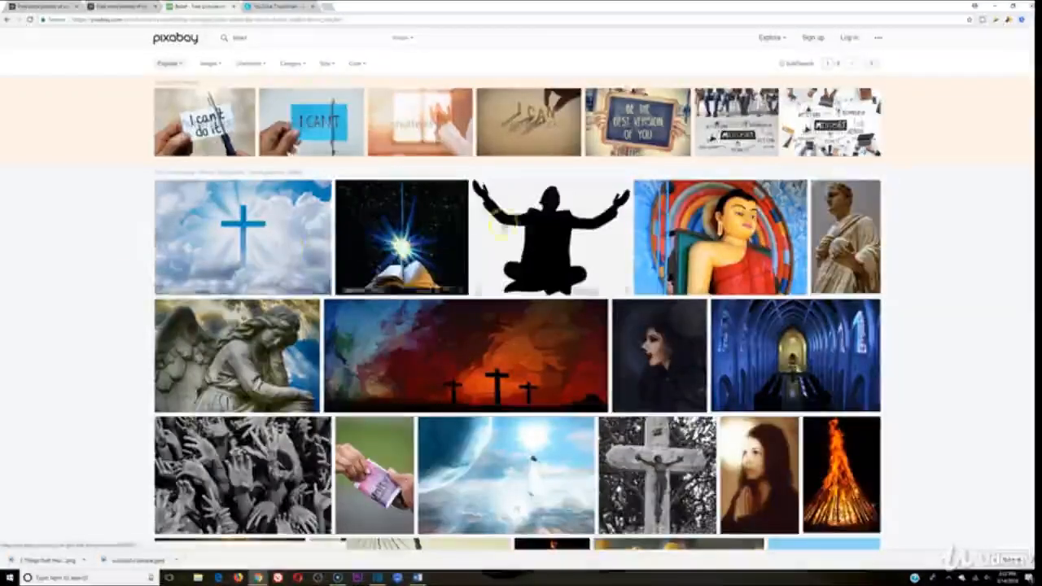
scroll(749, 269, down, 3)
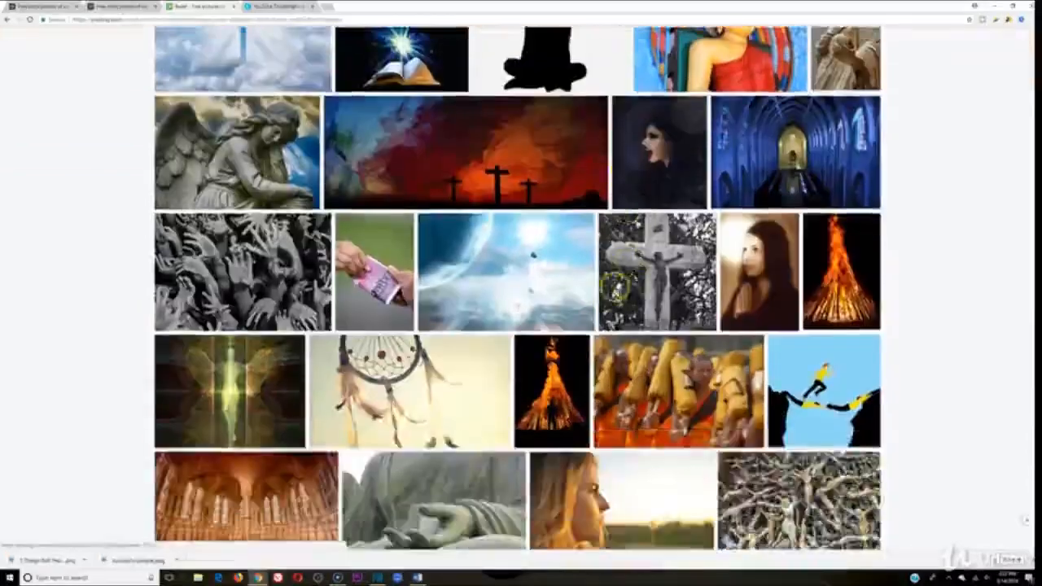
scroll(533, 259, down, 3)
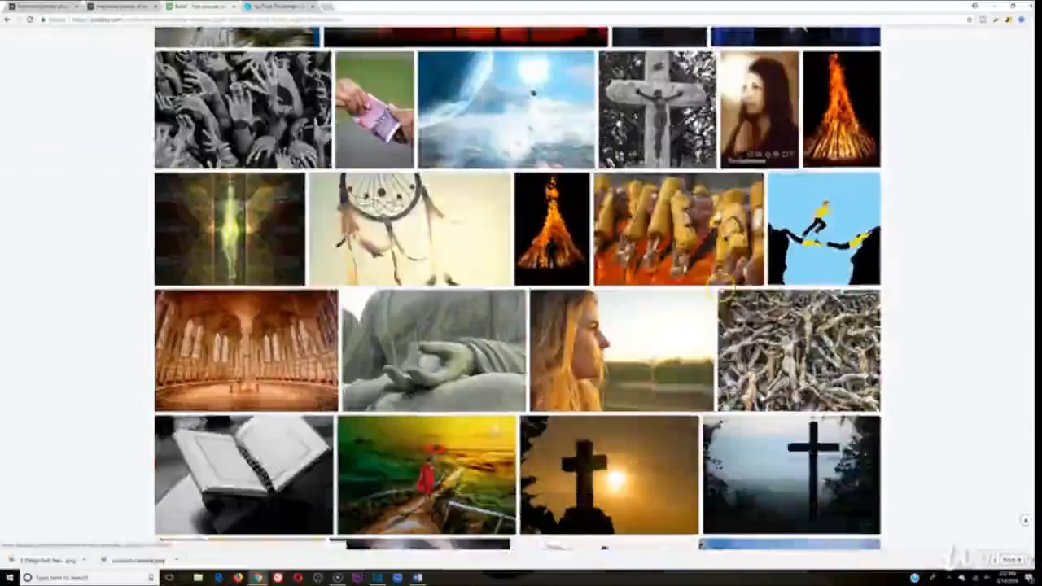
scroll(654, 319, down, 4)
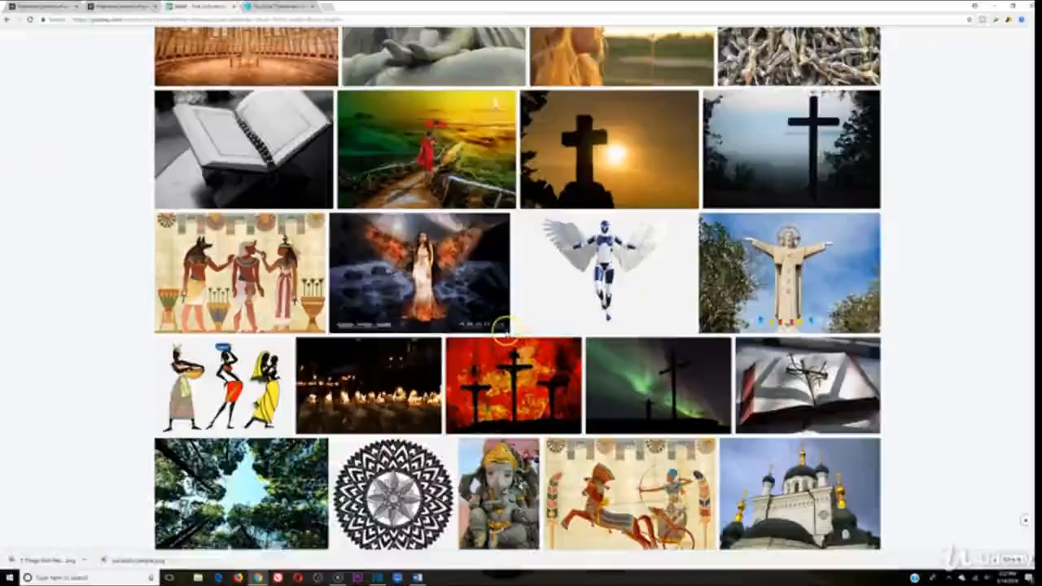
scroll(522, 326, down, 2)
scroll(562, 254, down, 5)
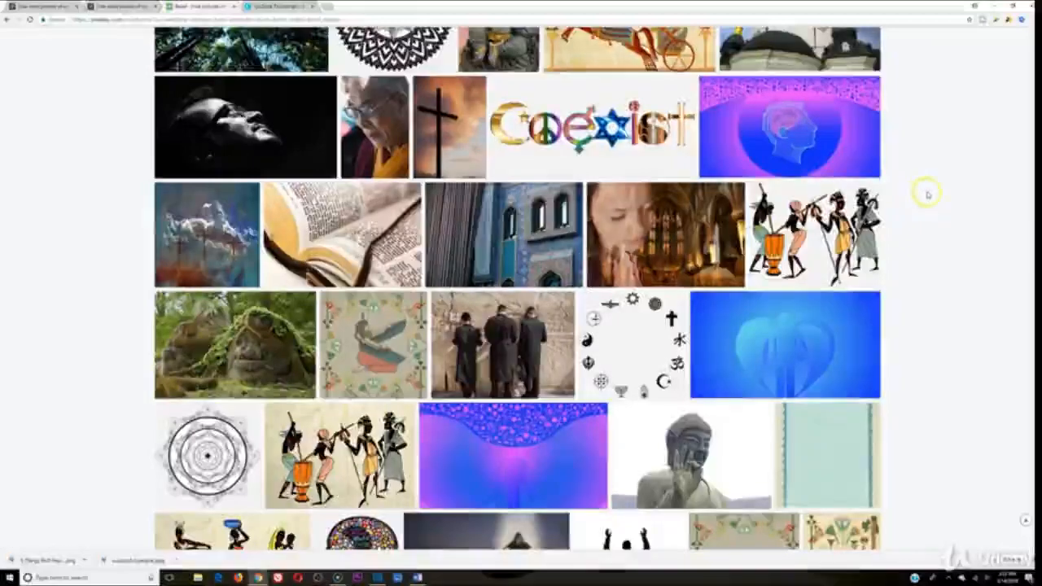
scroll(920, 194, down, 2)
scroll(914, 236, down, 1)
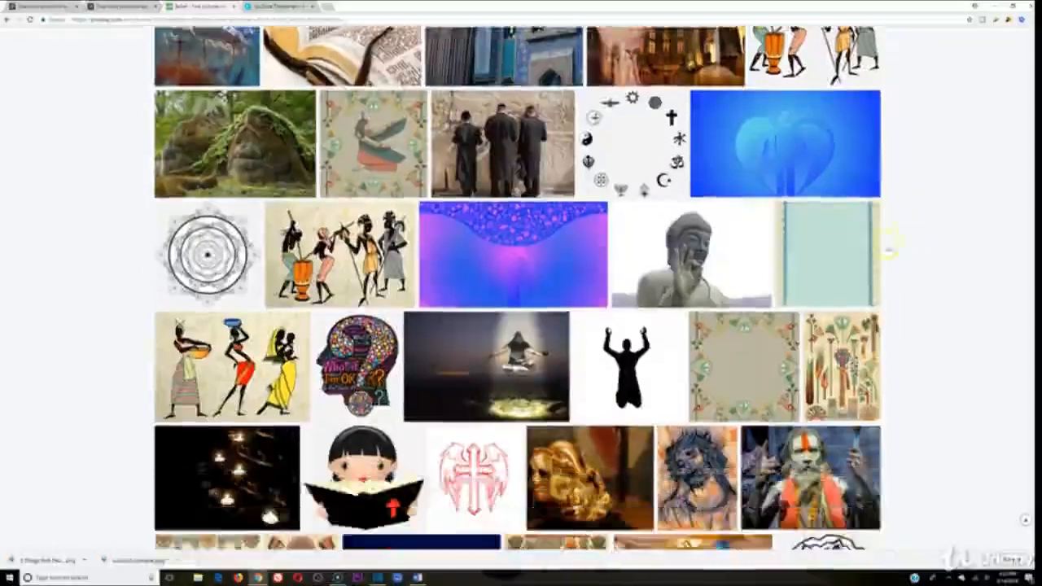
Open the photo of the hooded person levitating cross-legged in a beam of light and download it
click(513, 349)
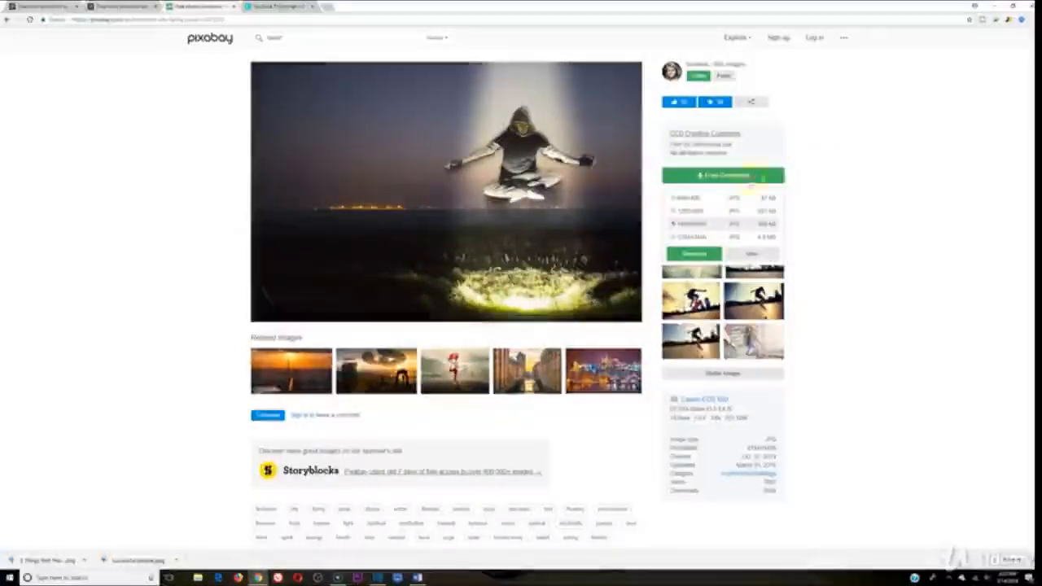
click(693, 253)
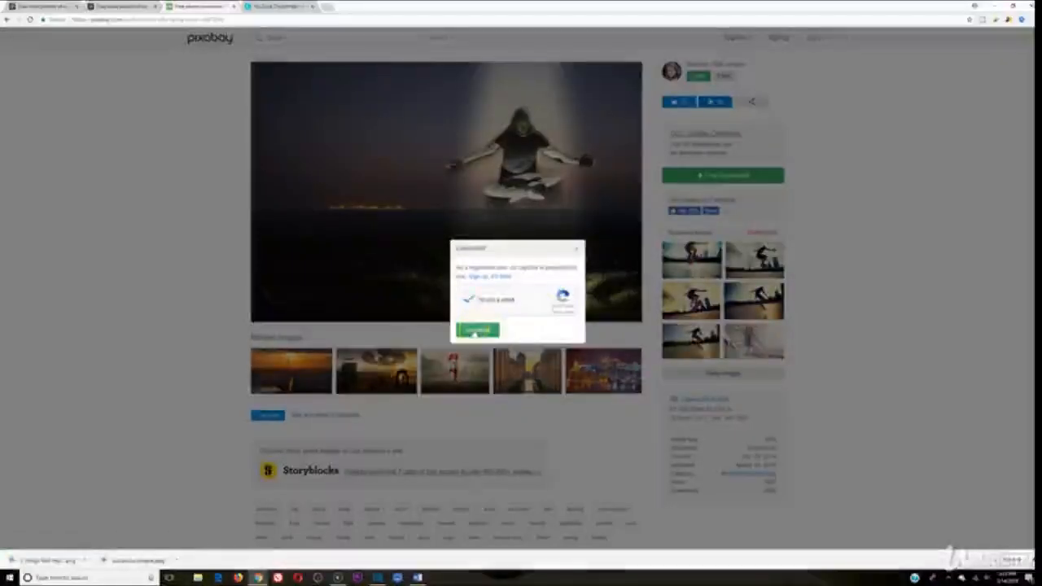
click(476, 331)
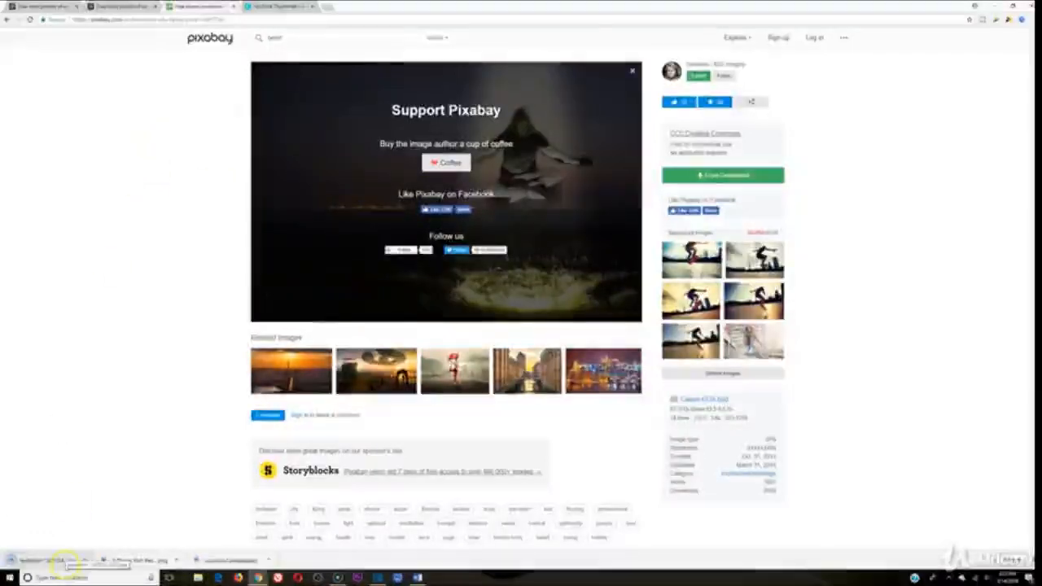
Return to Canva, dismiss the download message and go to the canva.com home page
click(276, 7)
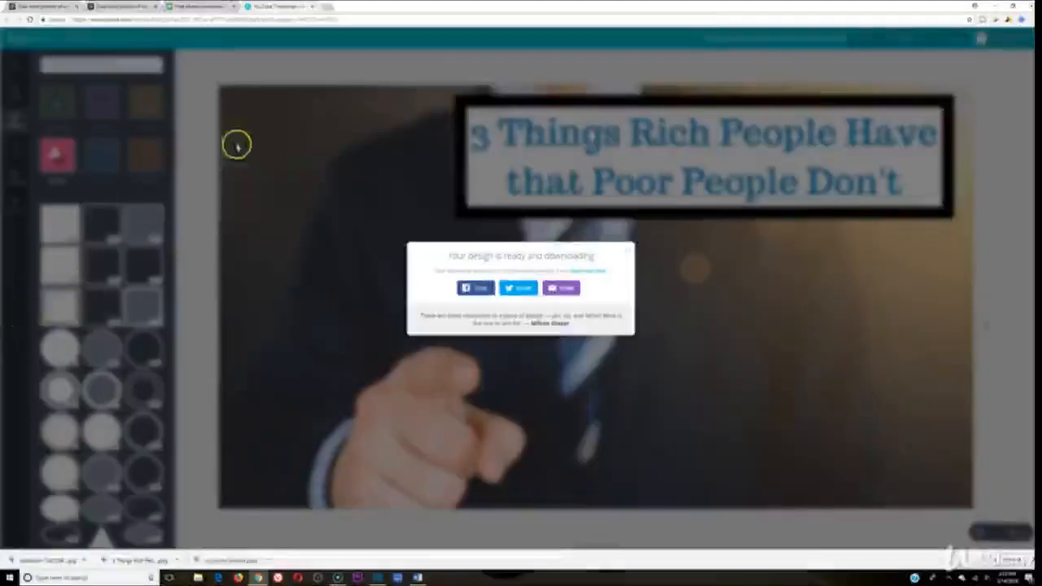
click(209, 63)
click(242, 18)
text(canva.com)
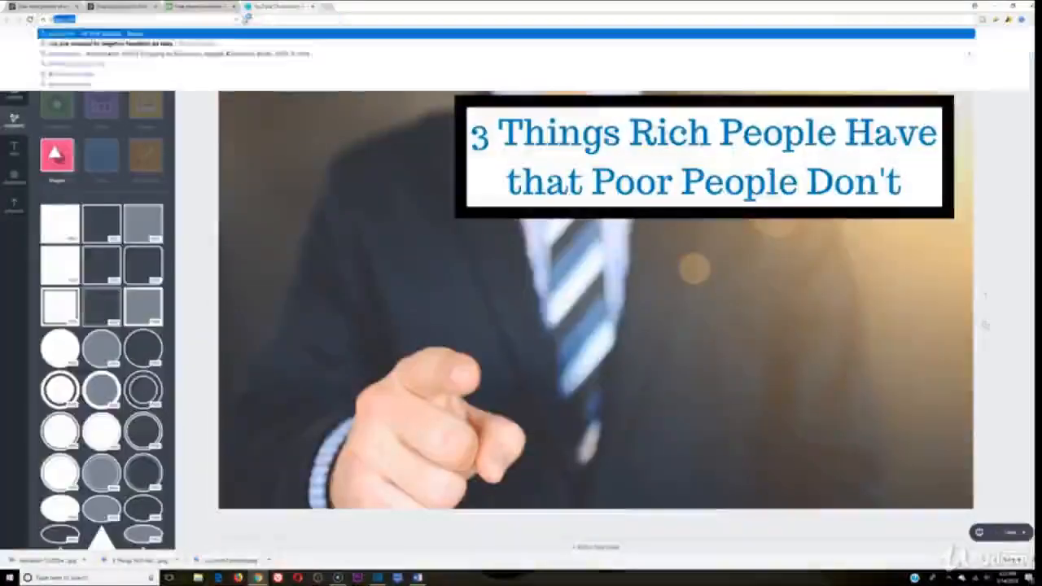
key(Return)
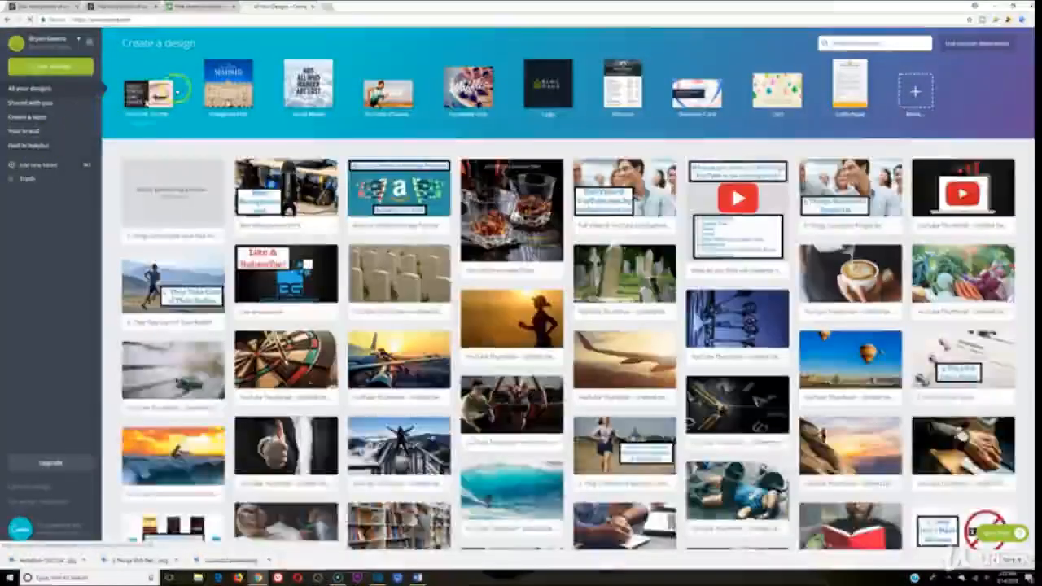
Create a blank YouTube Thumbnail design and upload the levitating-person photo from the Downloads folder
click(153, 92)
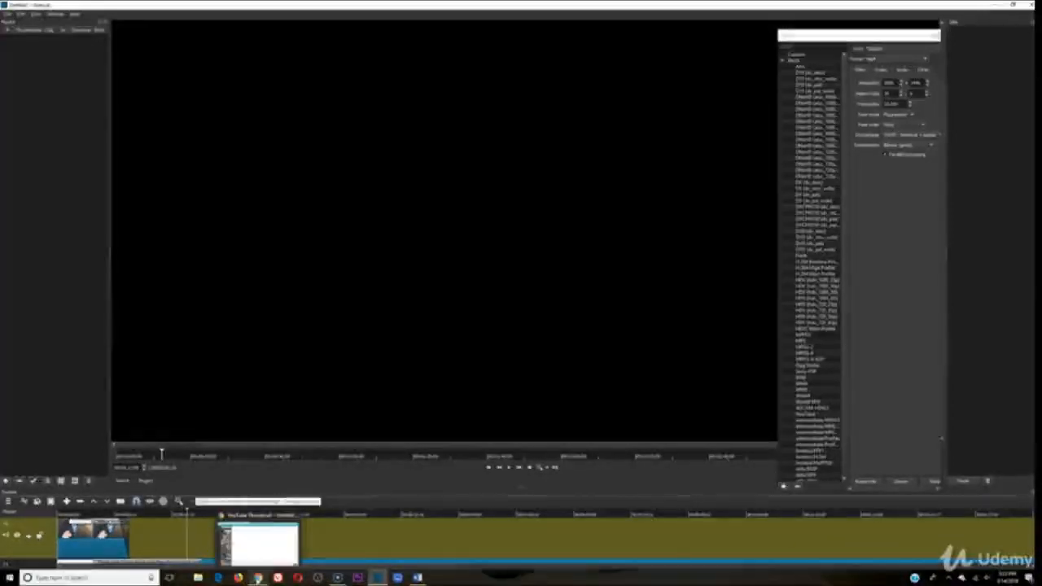
click(269, 487)
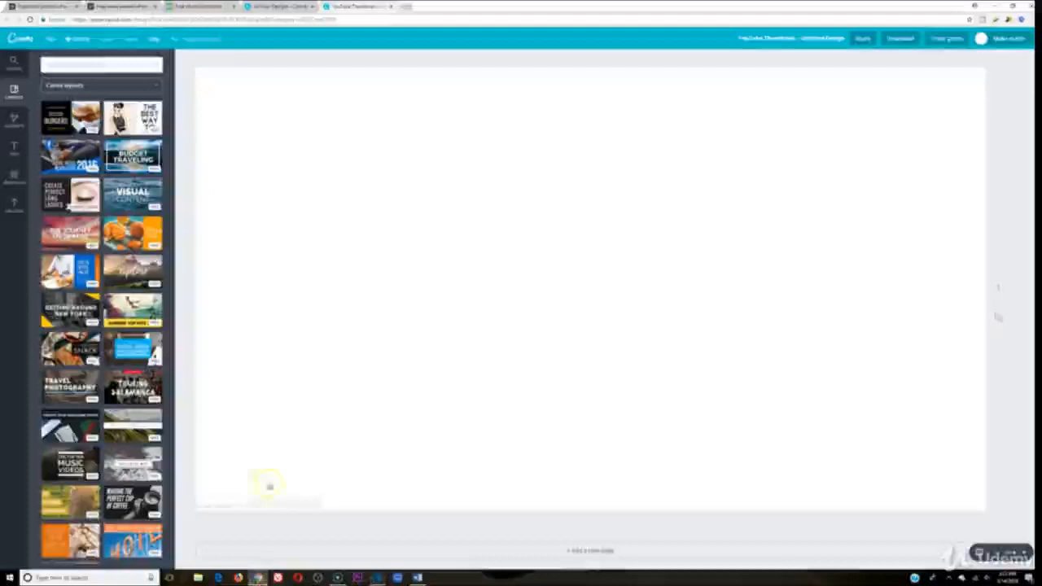
click(13, 206)
click(77, 177)
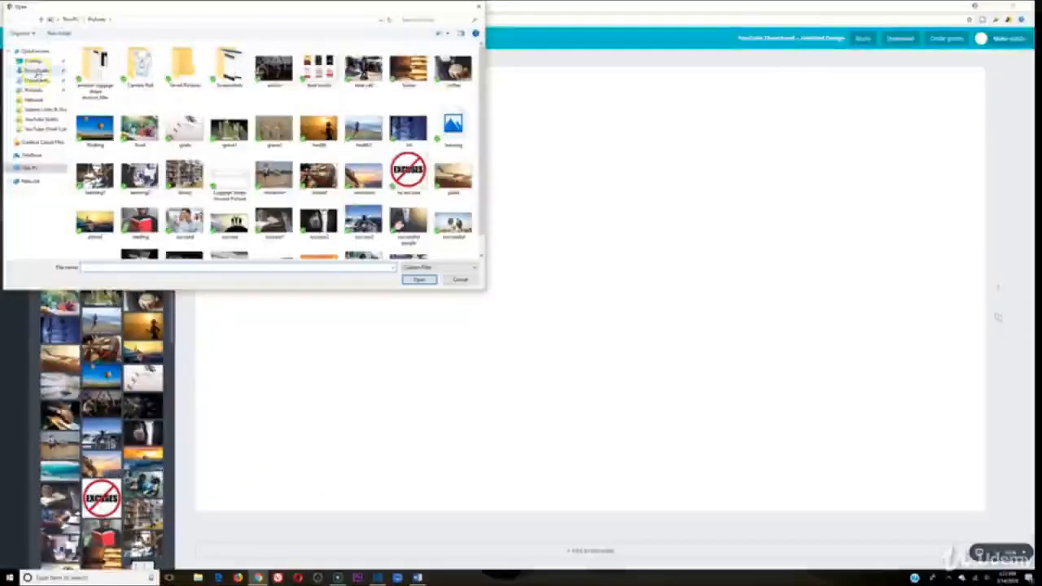
click(35, 70)
scroll(366, 187, down, 5)
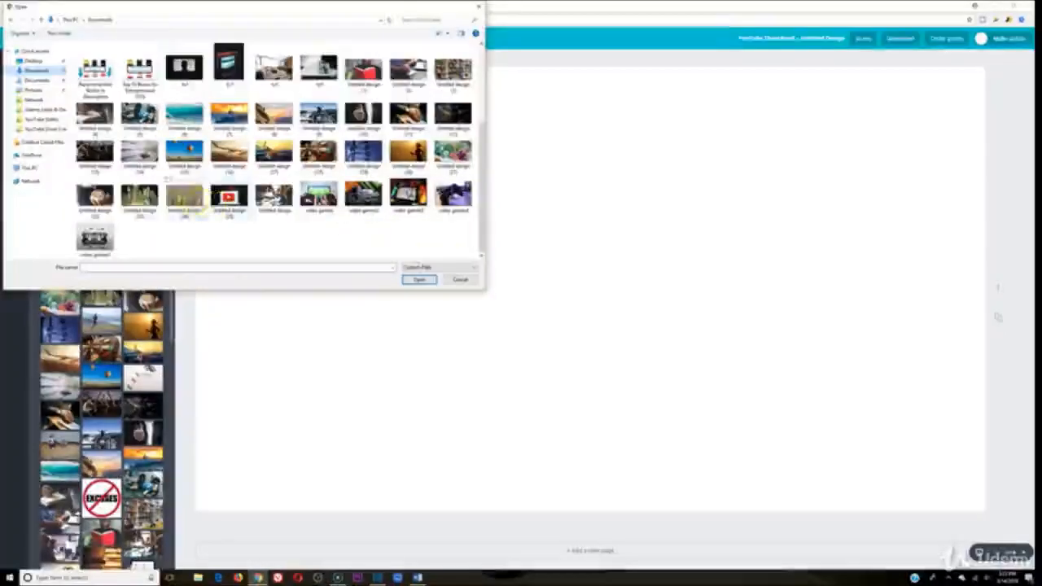
click(433, 19)
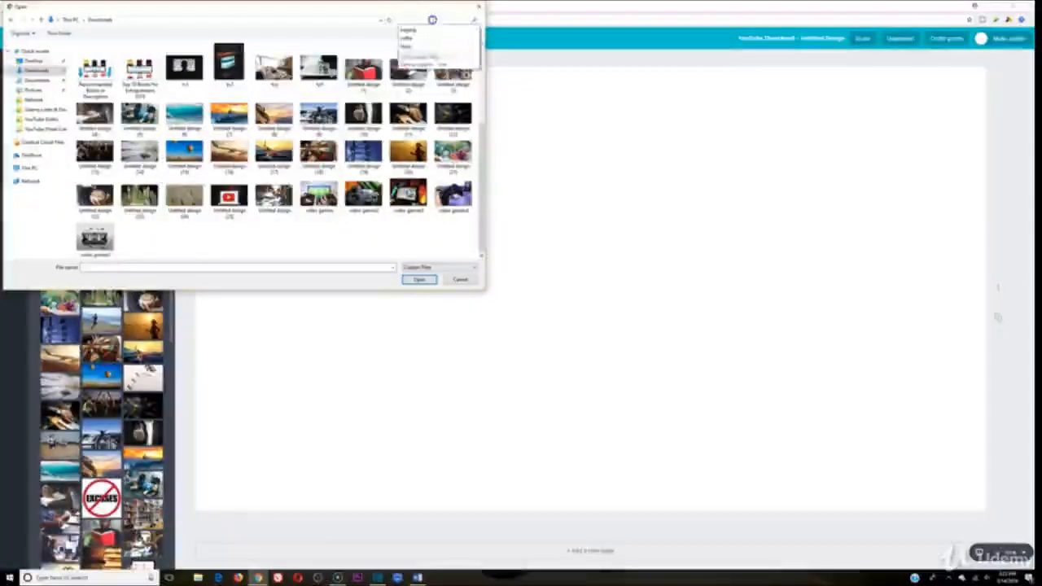
text(w)
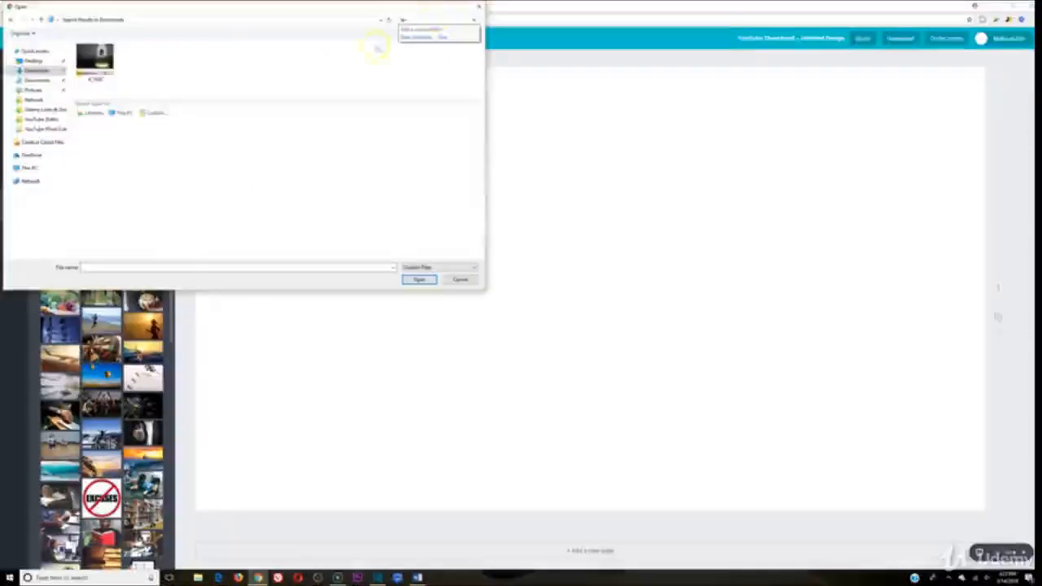
double_click(92, 58)
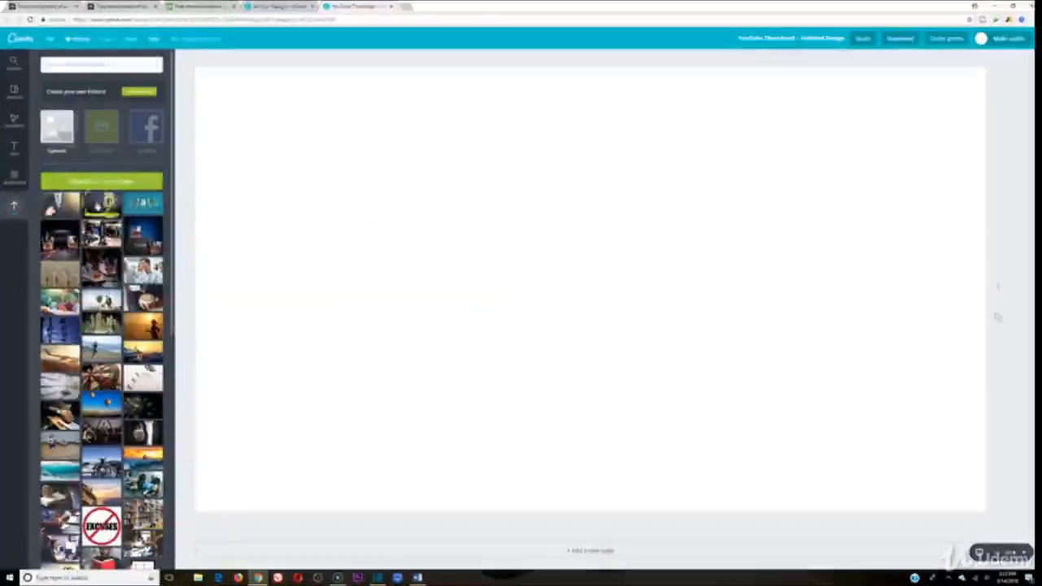
Try the levitating-person photo on the blank page, enlarging and shifting it to cover the thumbnail
click(101, 207)
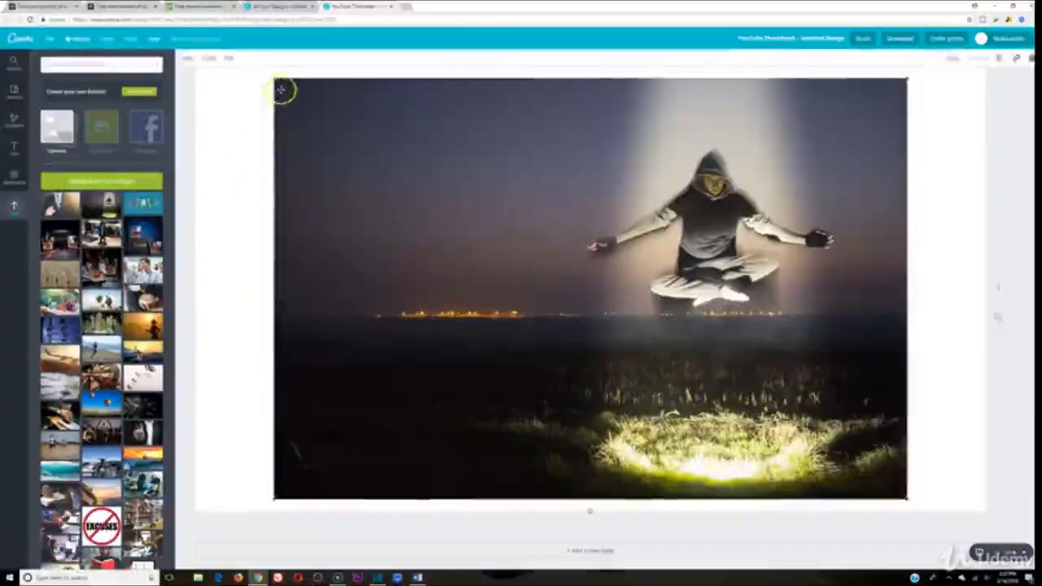
drag(275, 80, 126, 105)
drag(430, 152, 504, 197)
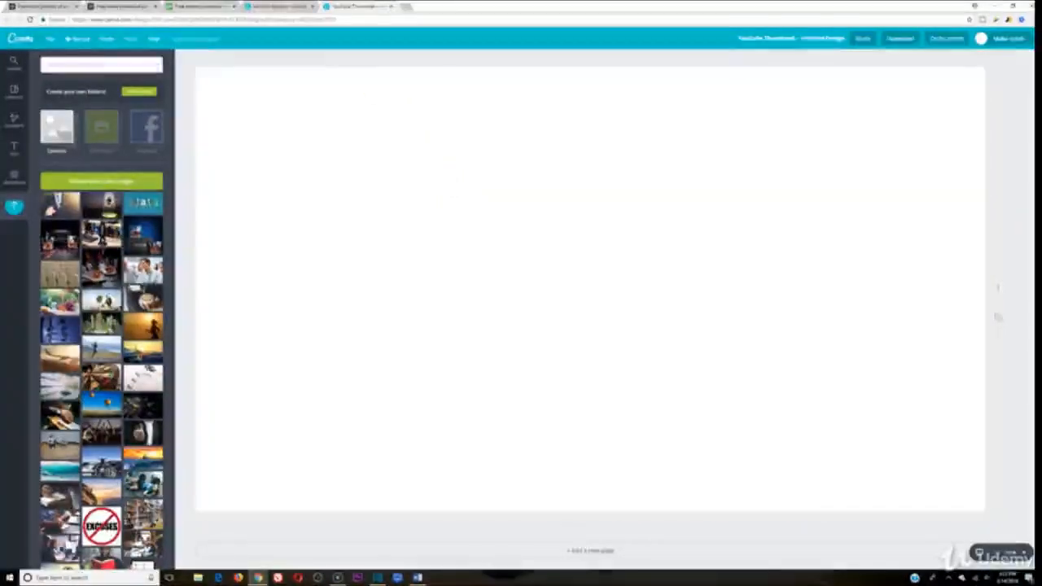
Return to the Pixabay results for "belief" and open the black-and-white photo of the man in glasses looking up
click(199, 6)
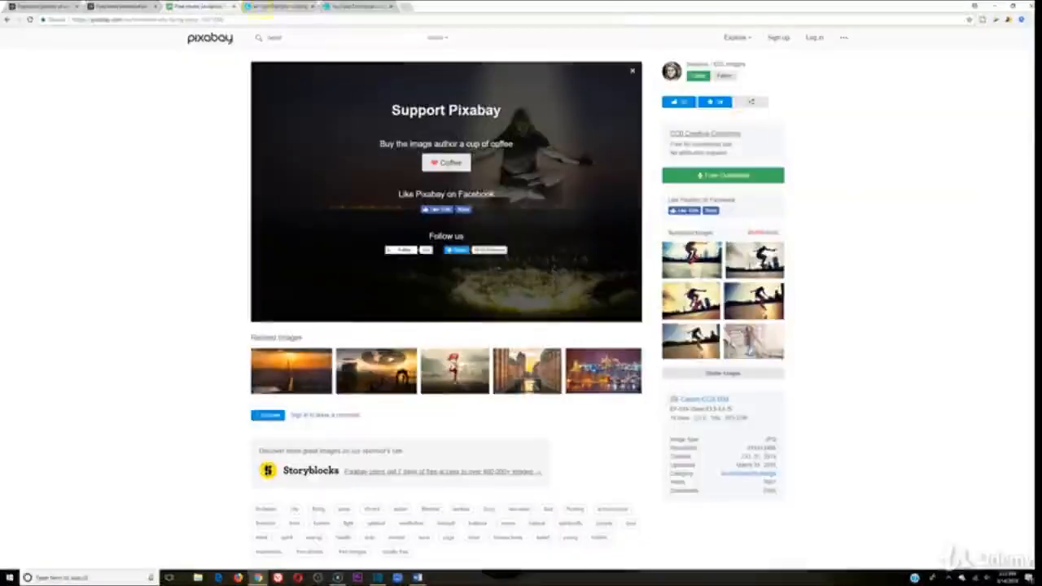
click(7, 20)
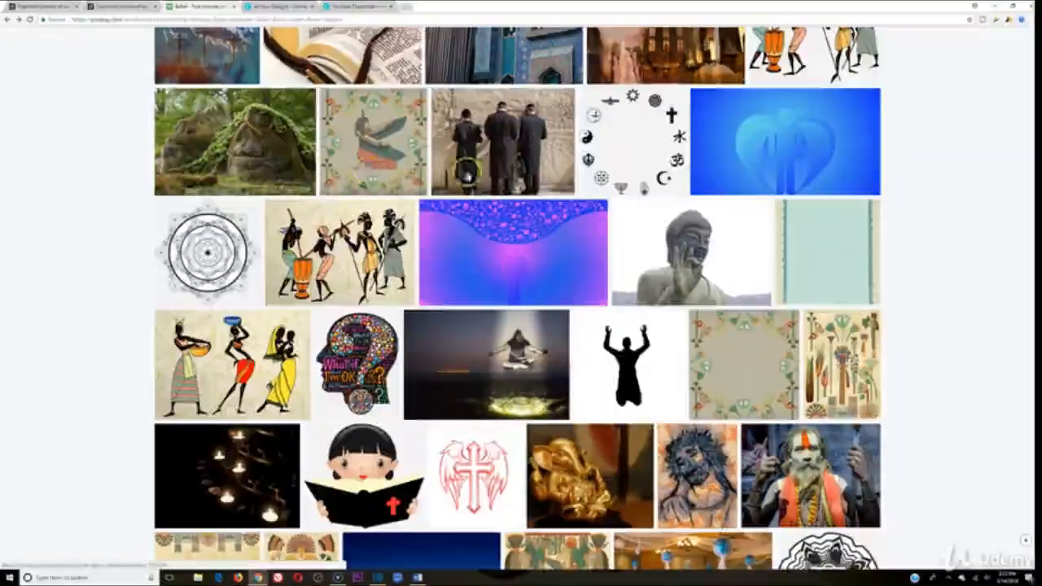
scroll(607, 32, up, 5)
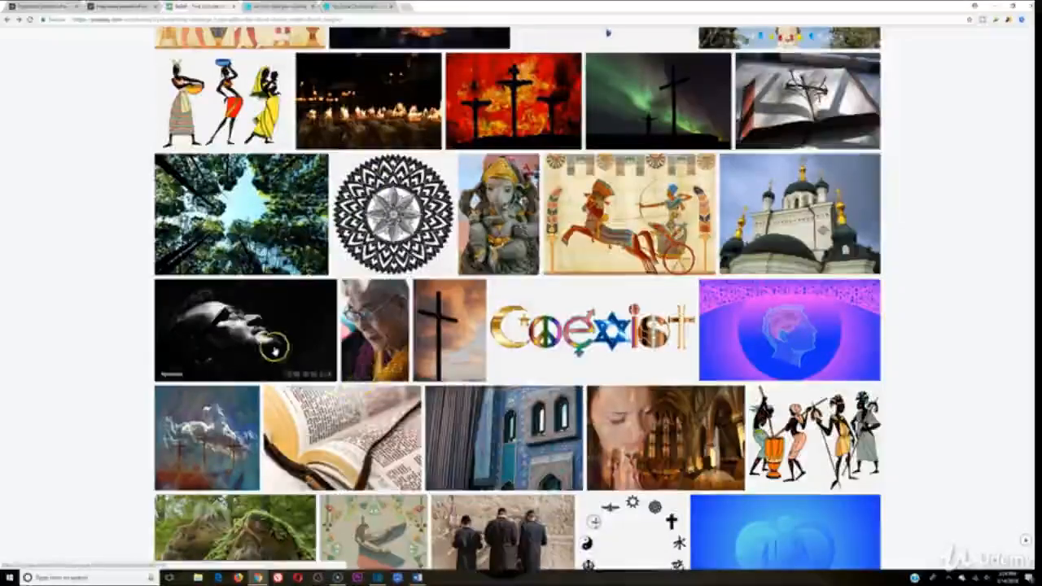
click(270, 324)
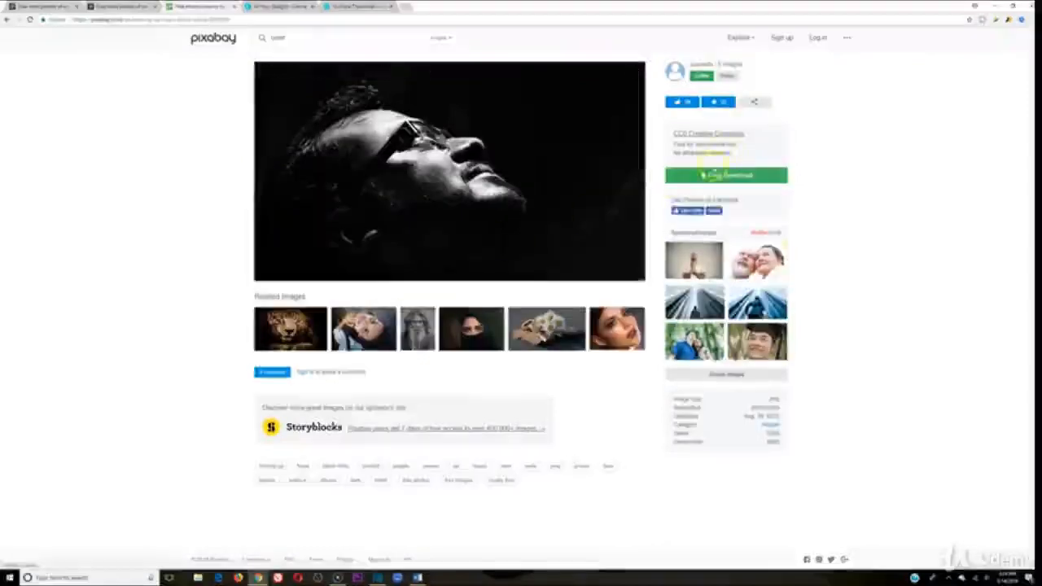
Download the photo of the man looking up, completing the "I'm not a robot" check
click(717, 175)
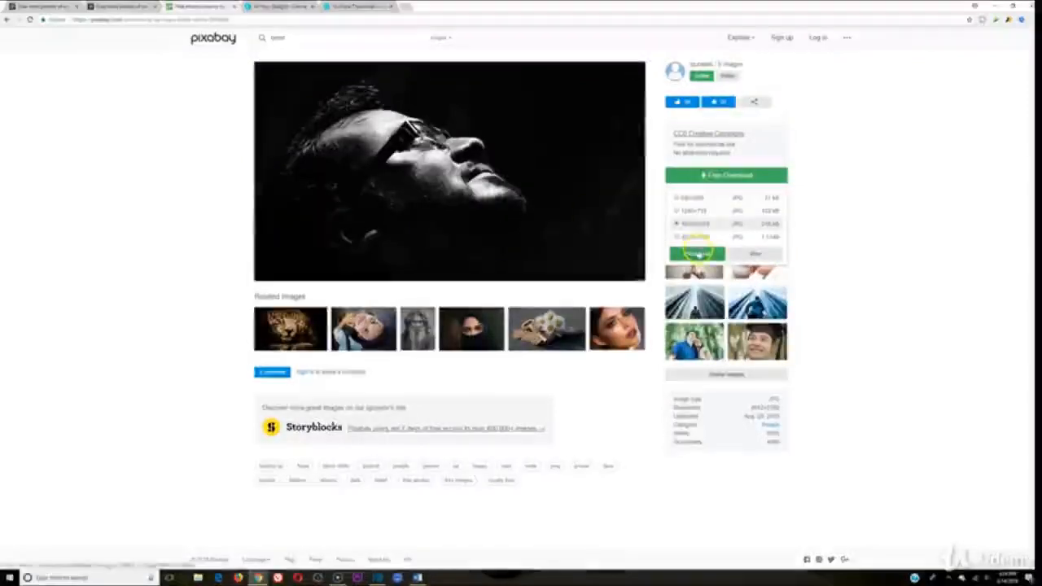
click(698, 253)
click(471, 309)
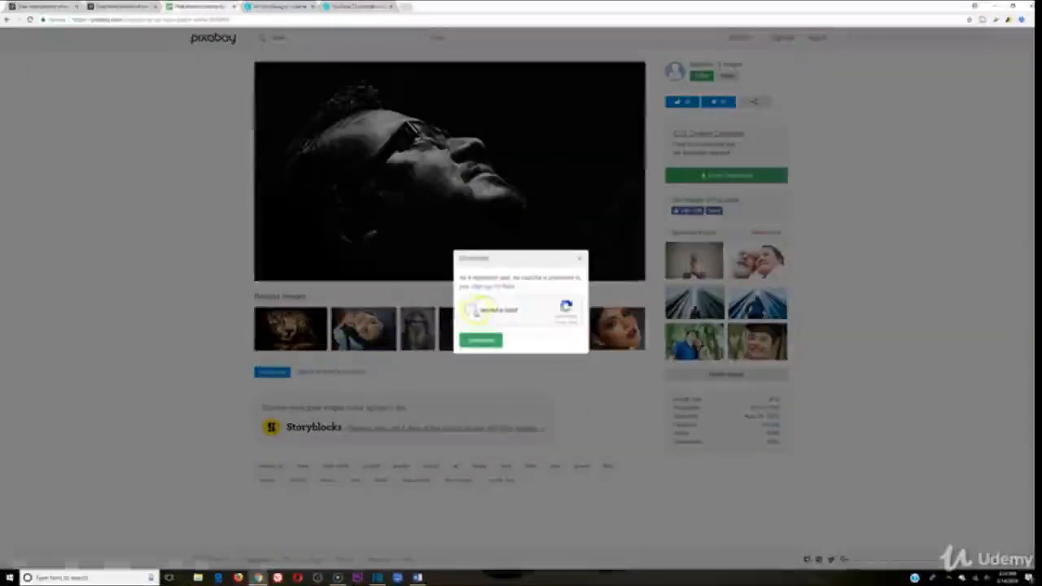
click(479, 341)
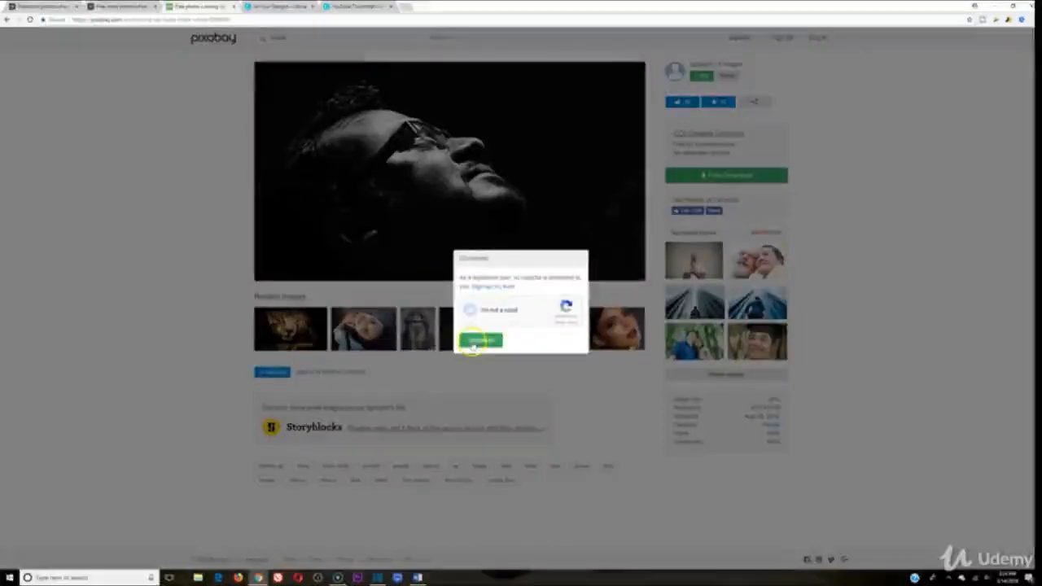
click(479, 341)
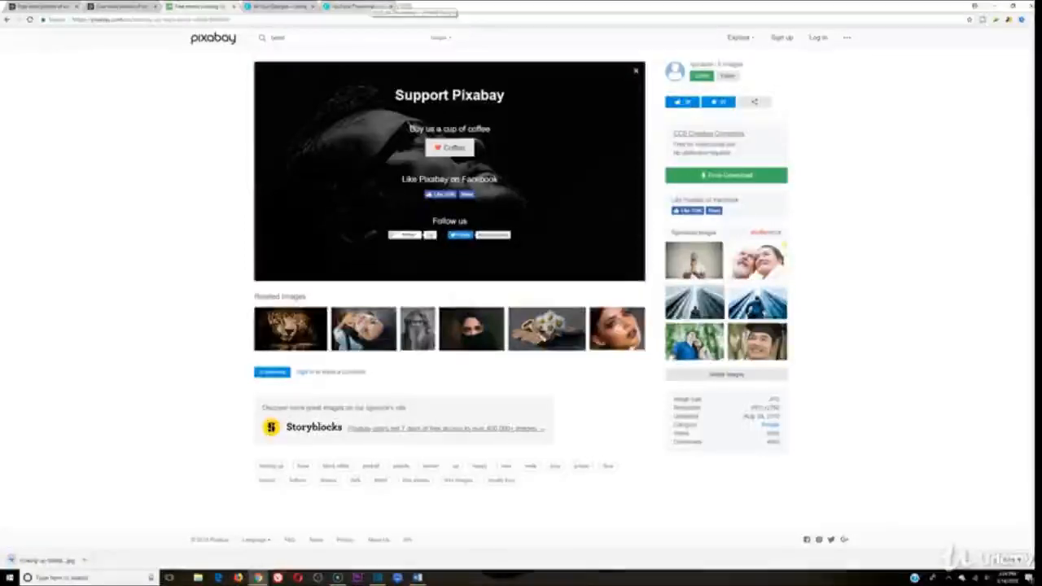
Switch back to the Canva thumbnail design and upload the downloaded "looking-up" photo
click(362, 6)
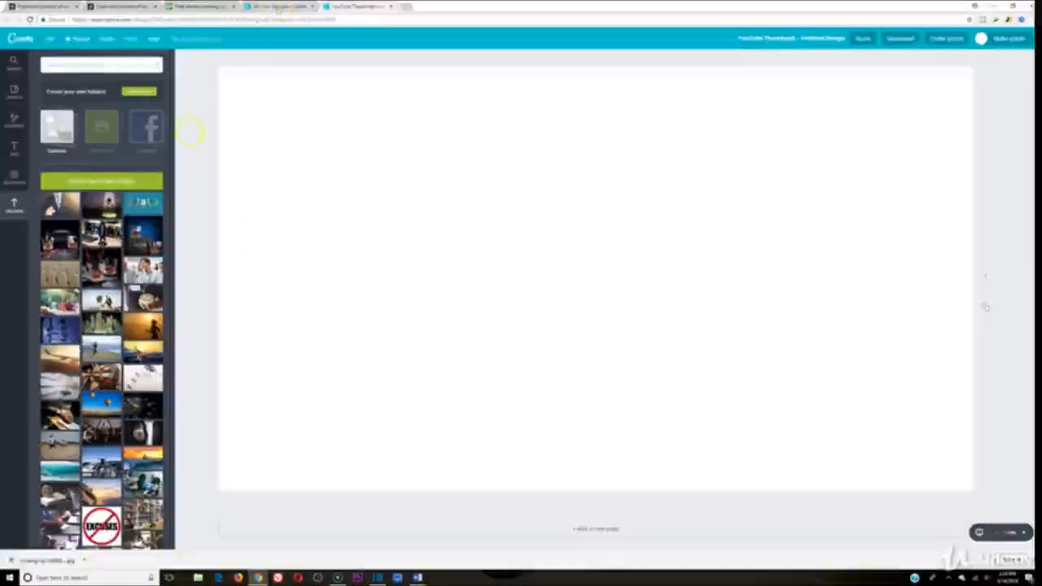
click(59, 182)
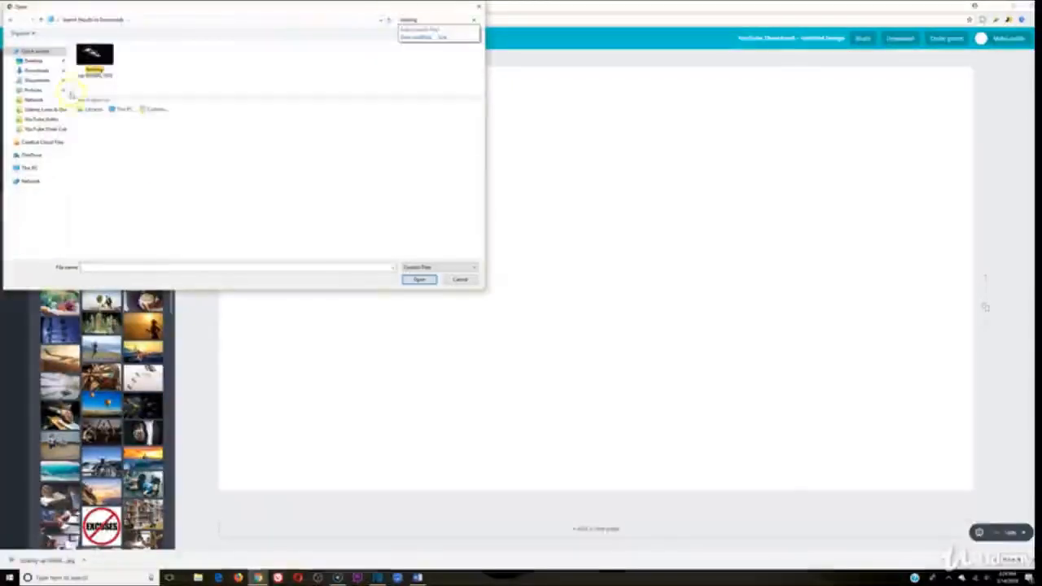
click(95, 58)
double_click(85, 52)
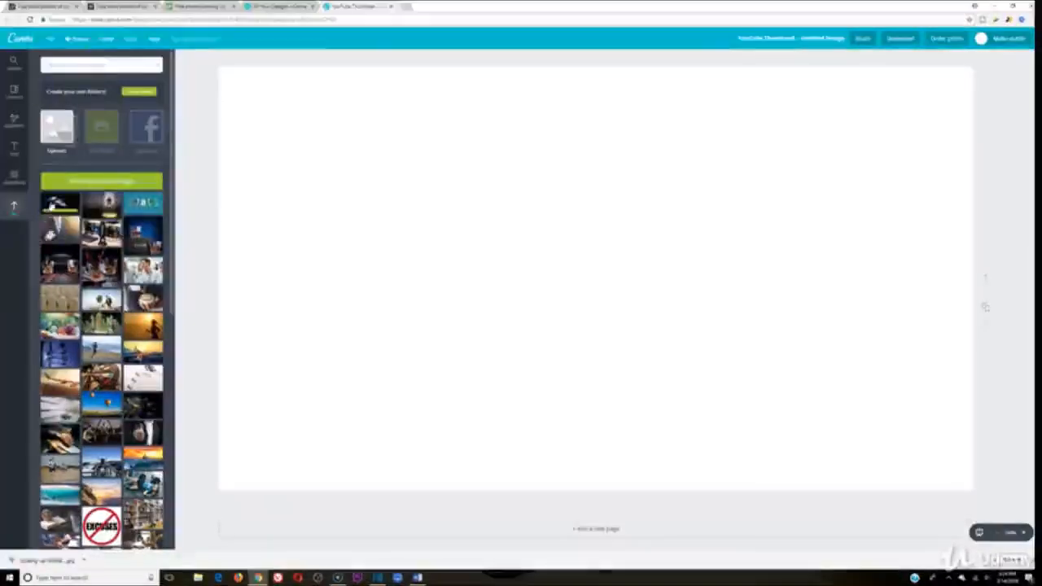
Place the looking-up photo on the blank page, then enlarge and reposition it to cover the whole thumbnail
click(60, 204)
click(298, 122)
drag(237, 79, 106, 91)
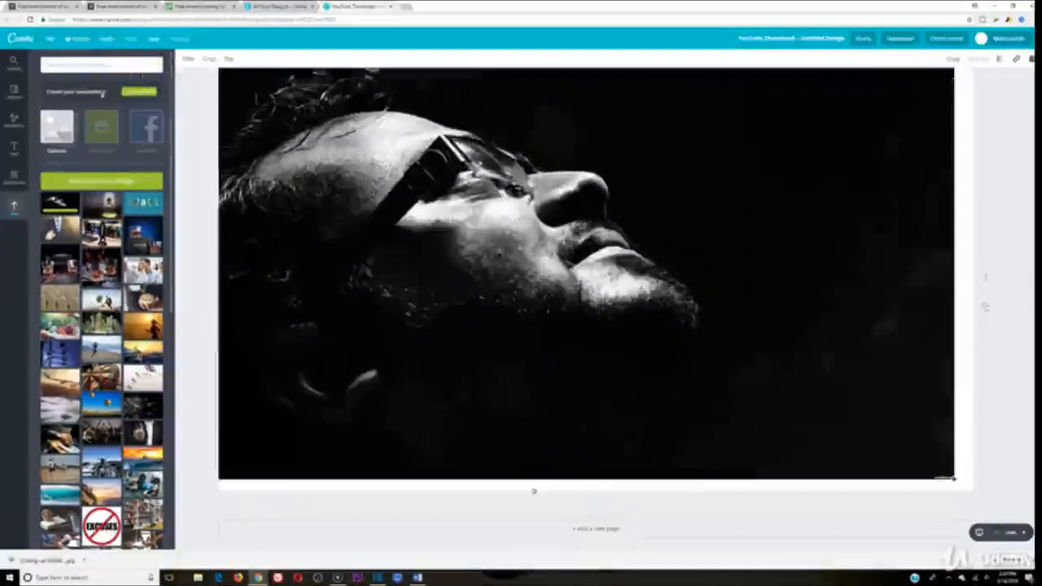
drag(310, 166, 371, 201)
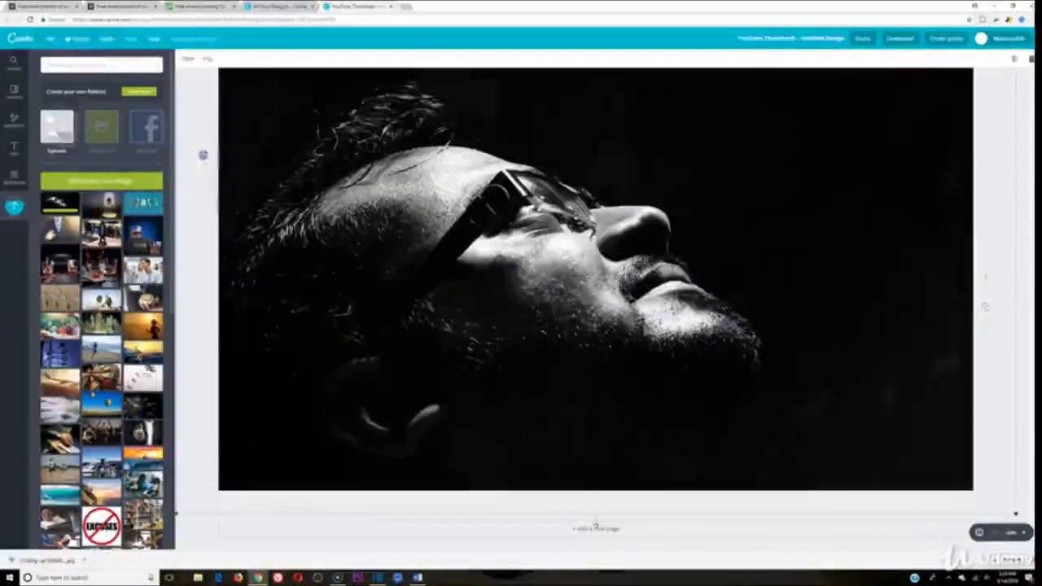
Add a subheading reading "1. A Belief that it's Possible", taking the wording of the first point from the Word script
click(17, 145)
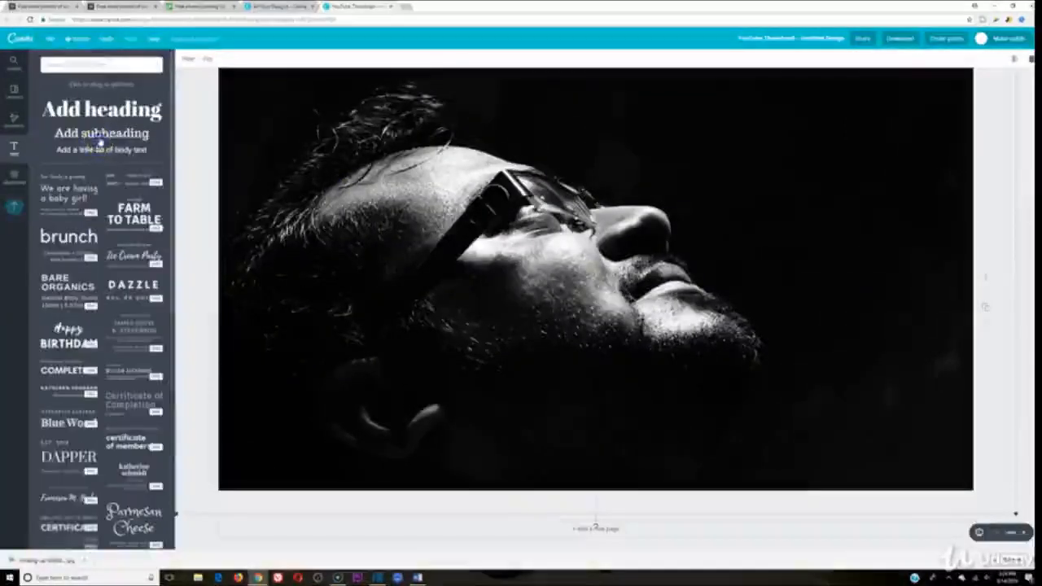
click(128, 133)
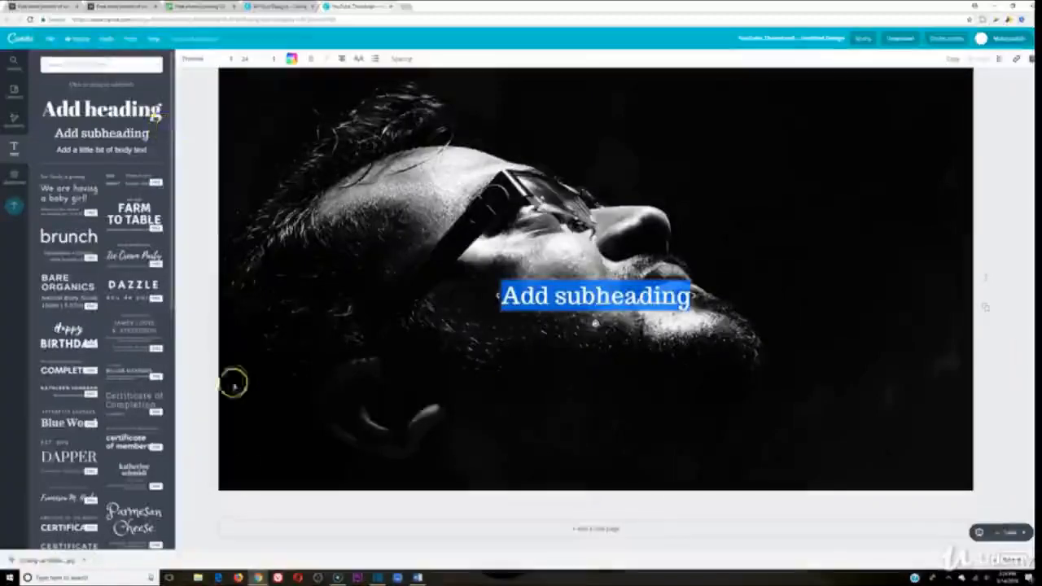
click(418, 577)
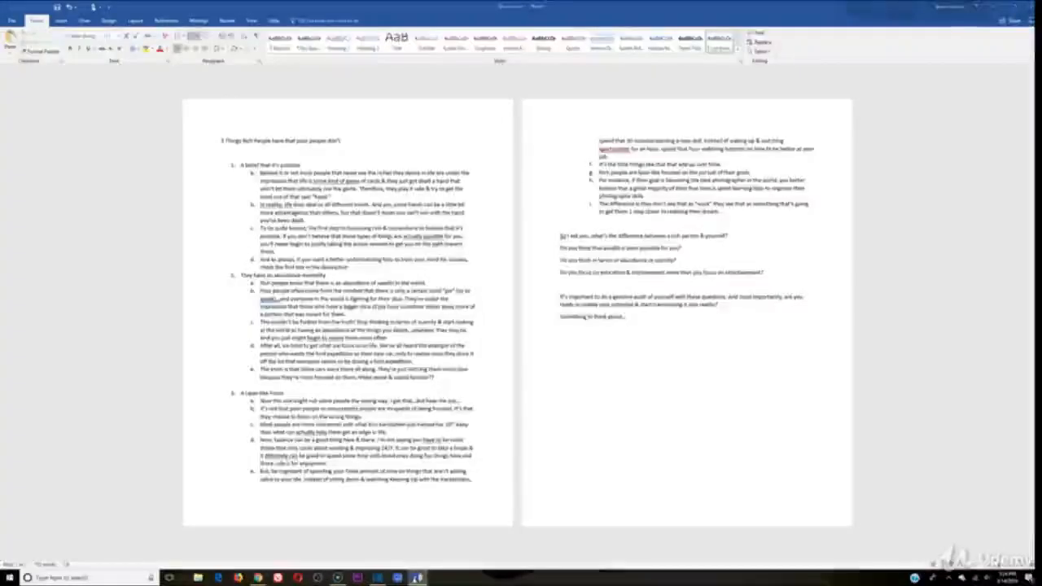
click(258, 577)
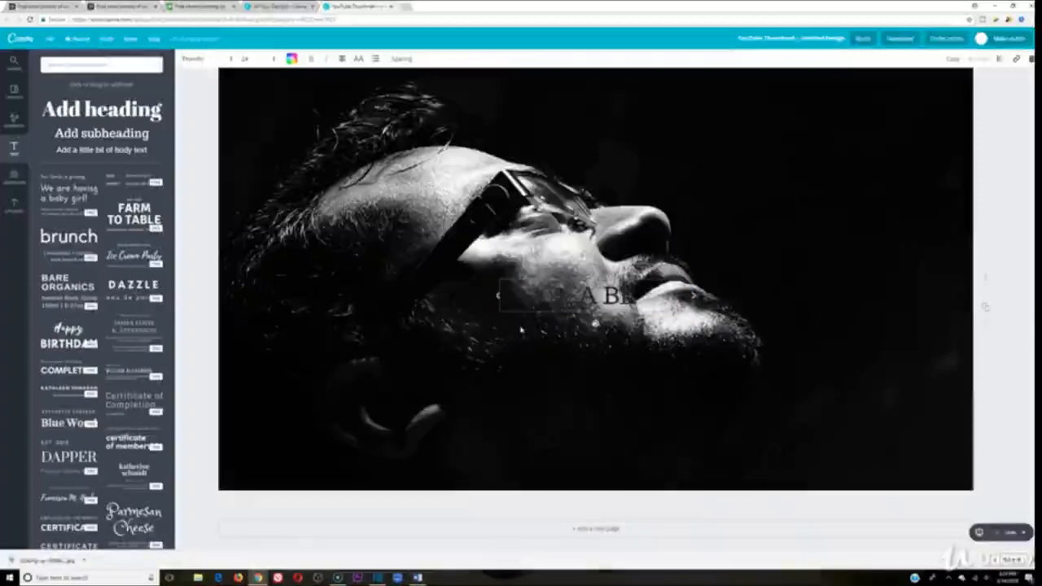
text(s)
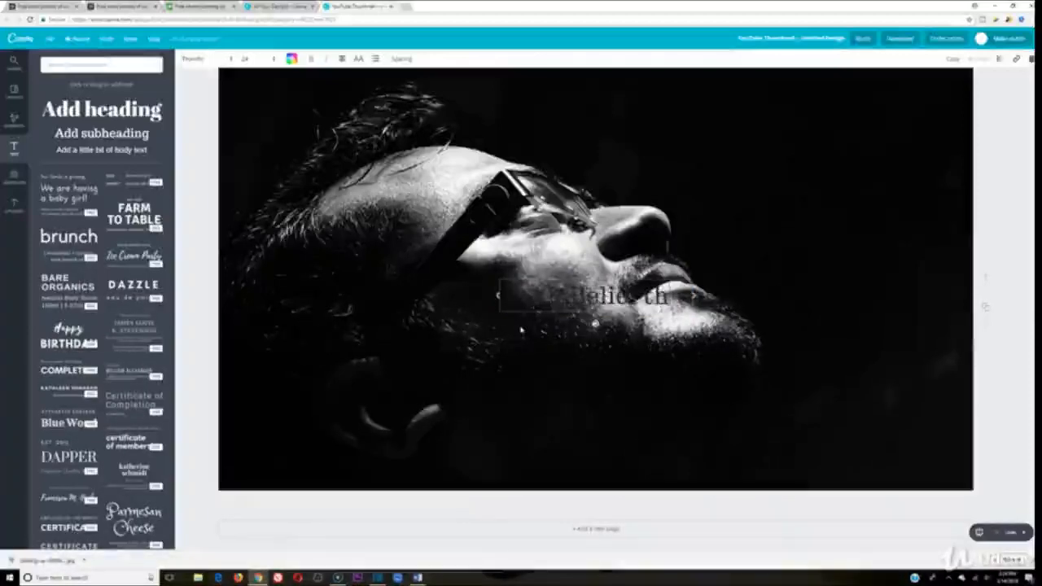
text(ief that it)
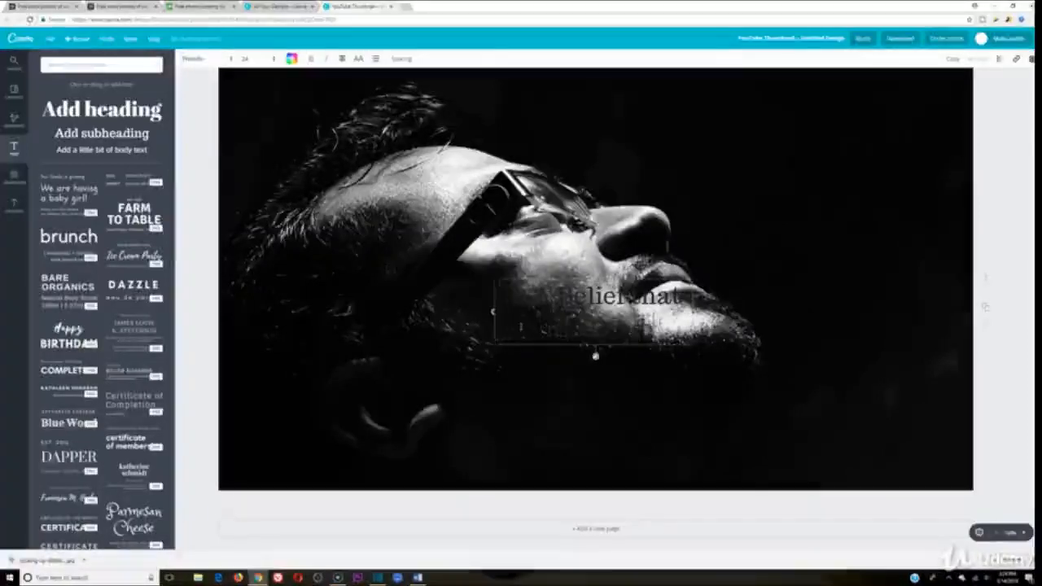
Color the subheading text blue with the custom color code 0071bc
click(292, 59)
click(358, 167)
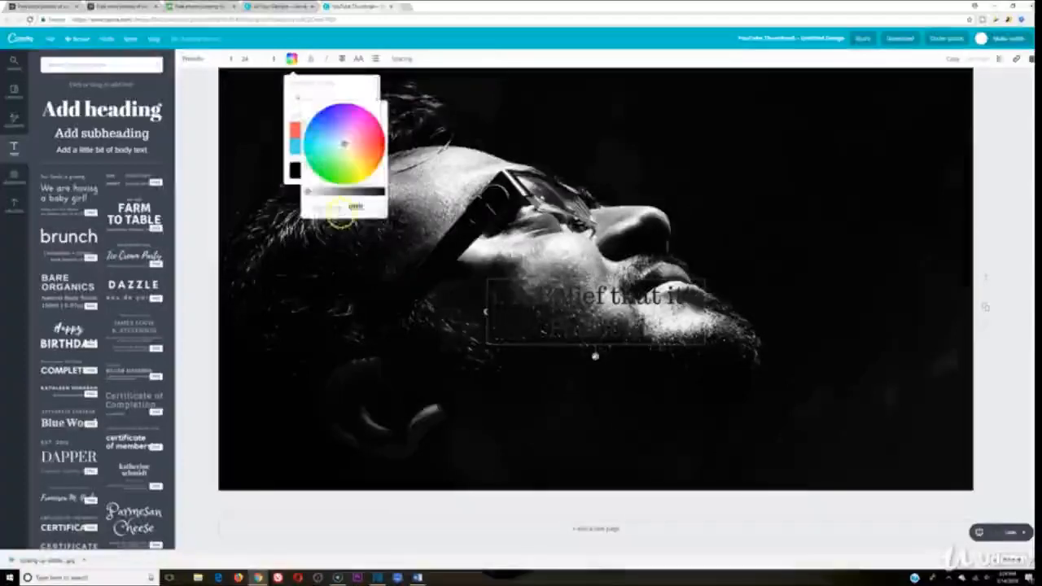
text(0071bc)
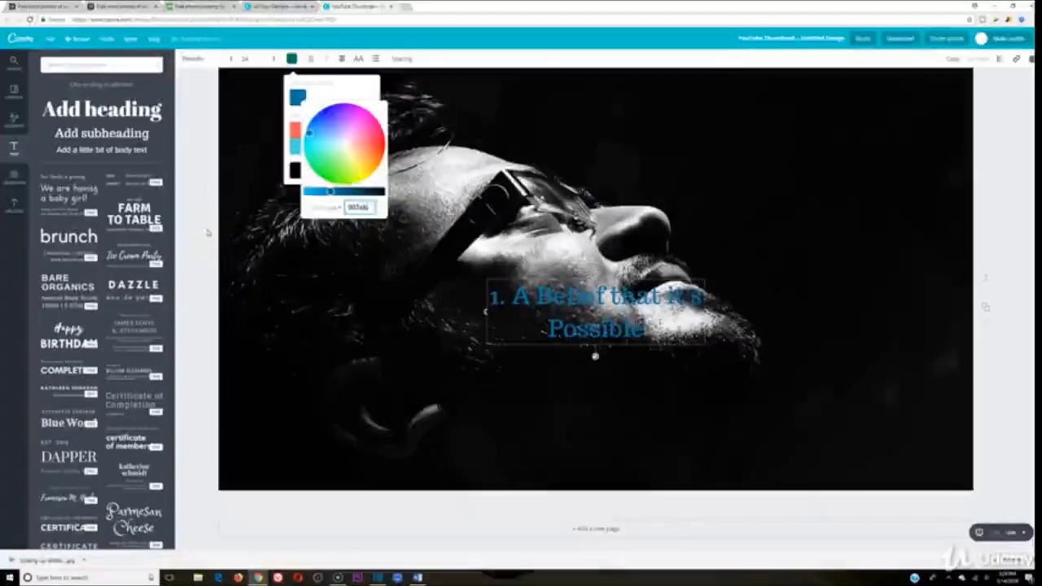
key(Return)
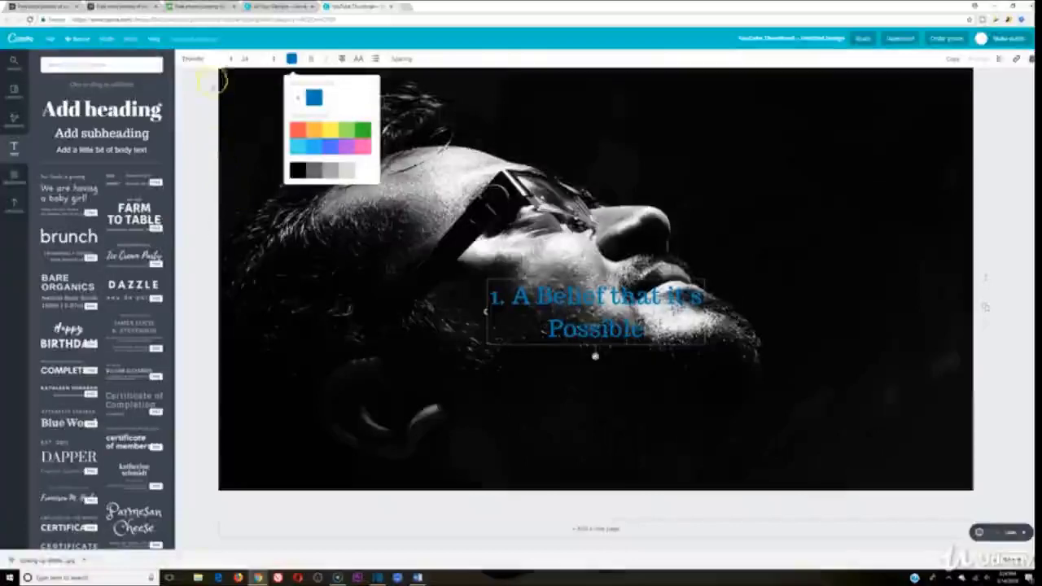
Set the subheading's font size to 42 and narrow its text box so the second line reads "it's Possible"
click(244, 58)
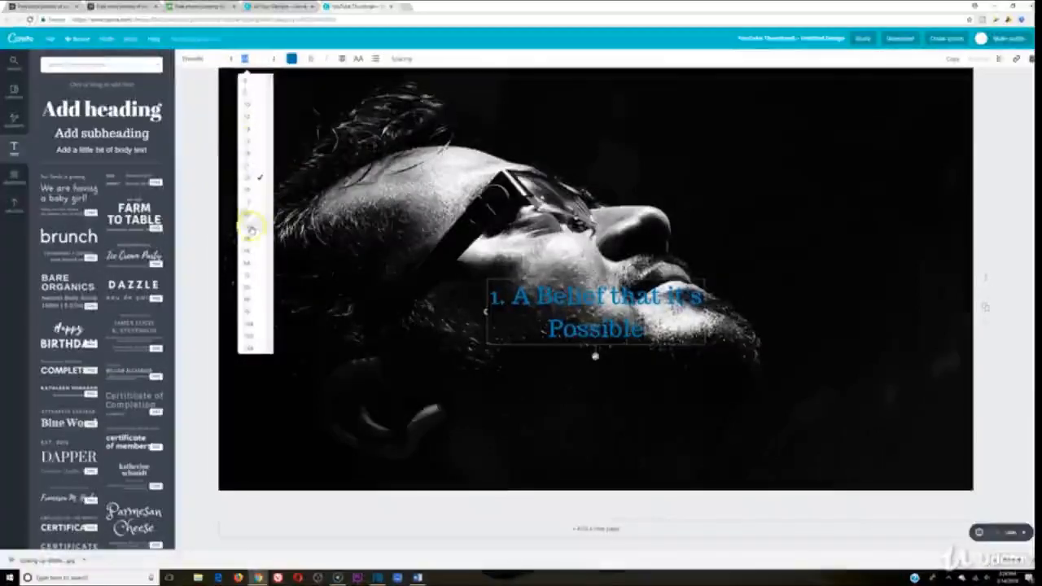
click(252, 222)
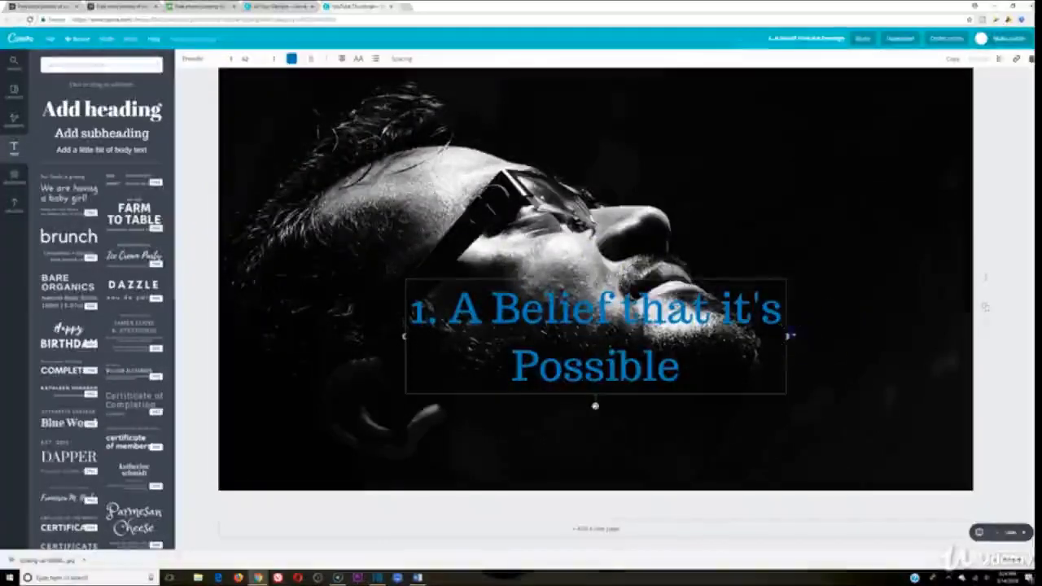
drag(794, 336, 721, 336)
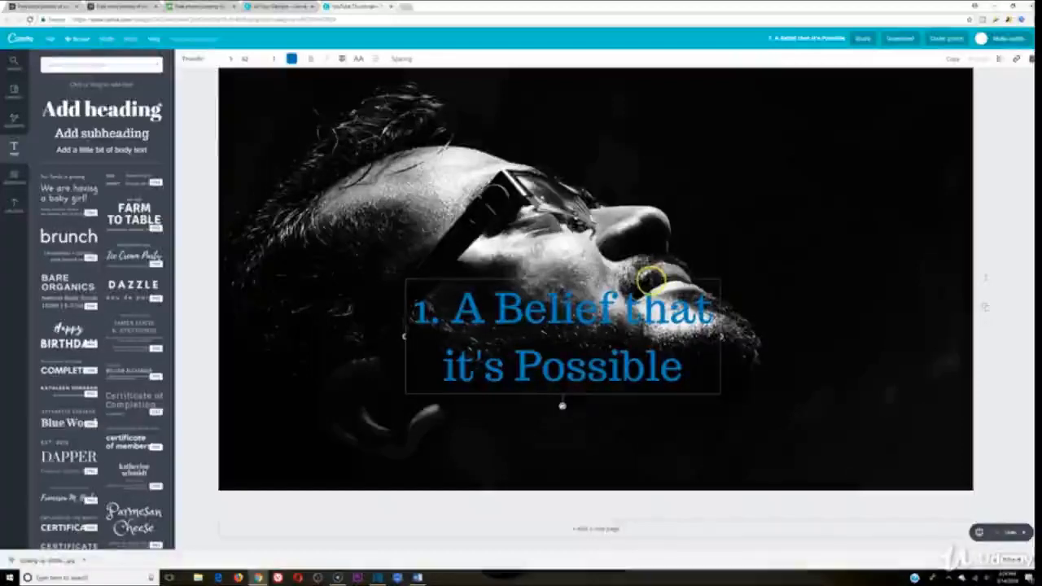
Try the subheading in the photo's dark upper-right area, then place it in the lower-left area below the face
drag(652, 281, 854, 98)
click(807, 253)
drag(709, 143, 342, 372)
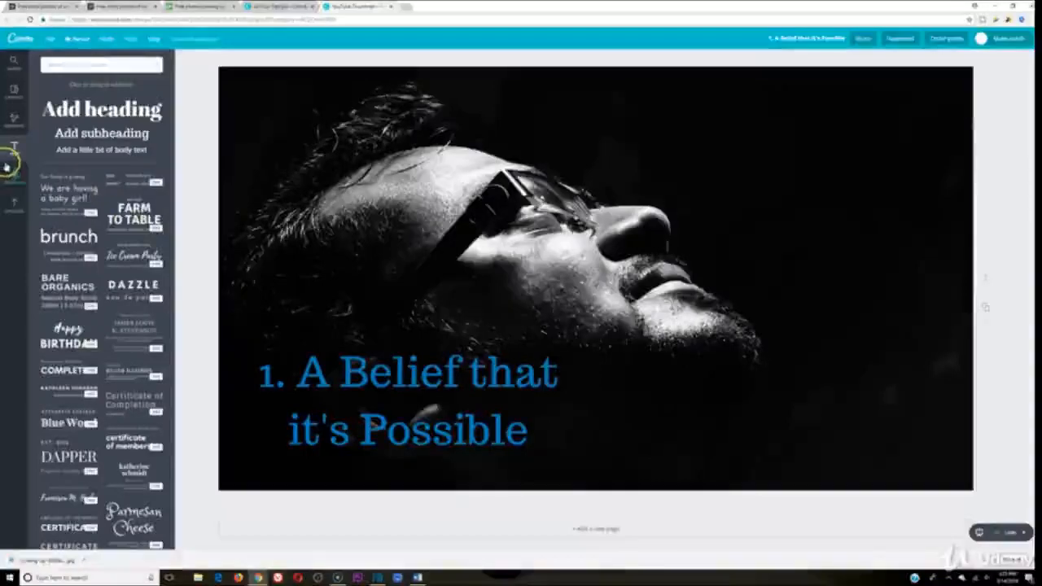
Capitalize the first letters of "that" and "it's" so the subheading reads "1. A Belief That It's Possible"
click(483, 374)
key(BackSpace)
text(T)
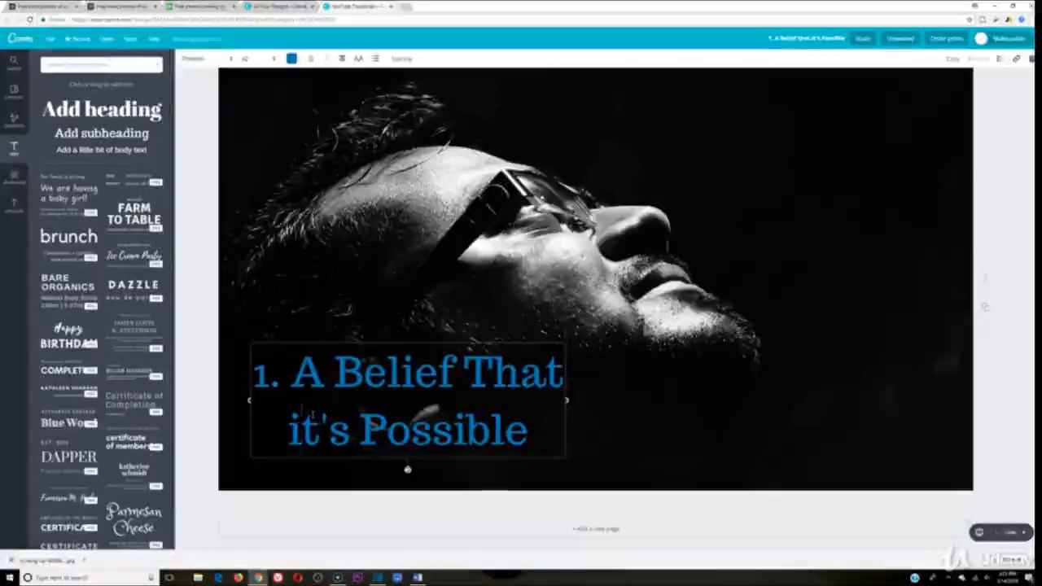
key(BackSpace)
text(I)
click(197, 254)
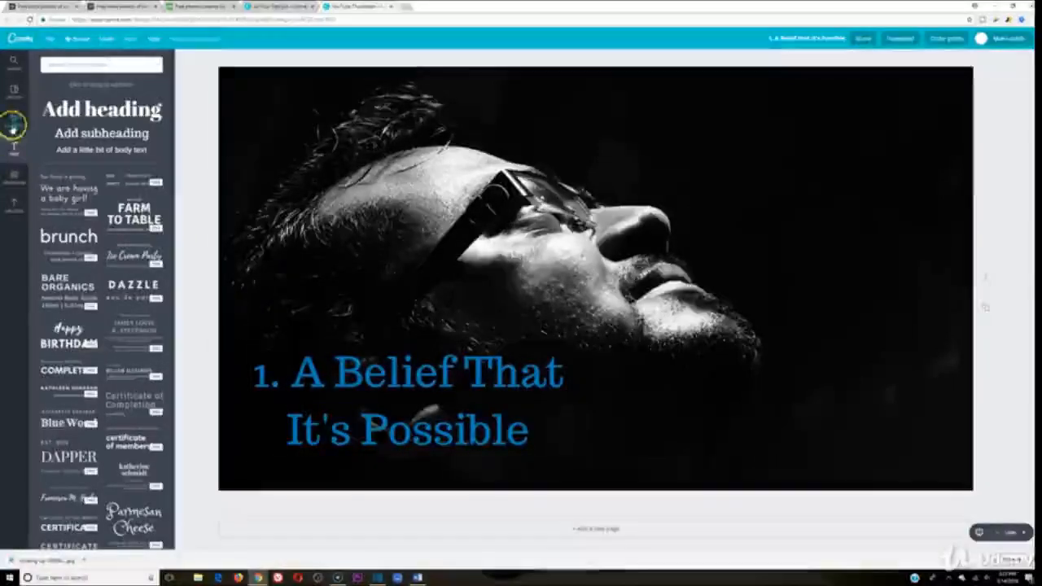
Add a bordered gray rectangle shape and move and resize it to cover the subheading in the photo's lower-left area
click(13, 124)
click(57, 154)
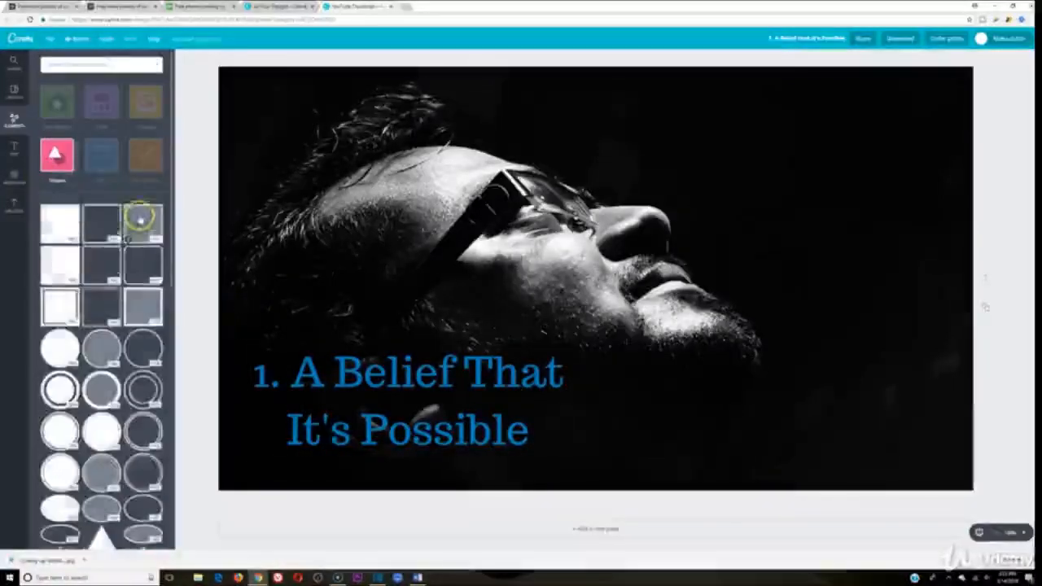
click(139, 219)
drag(595, 73, 634, 309)
drag(605, 361, 442, 356)
drag(432, 300, 434, 316)
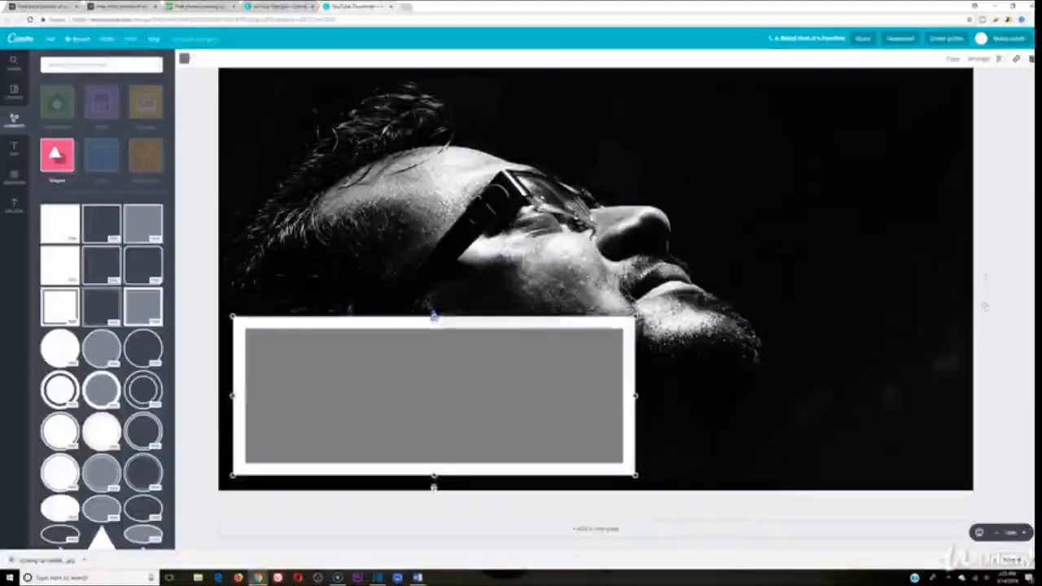
drag(636, 397, 590, 398)
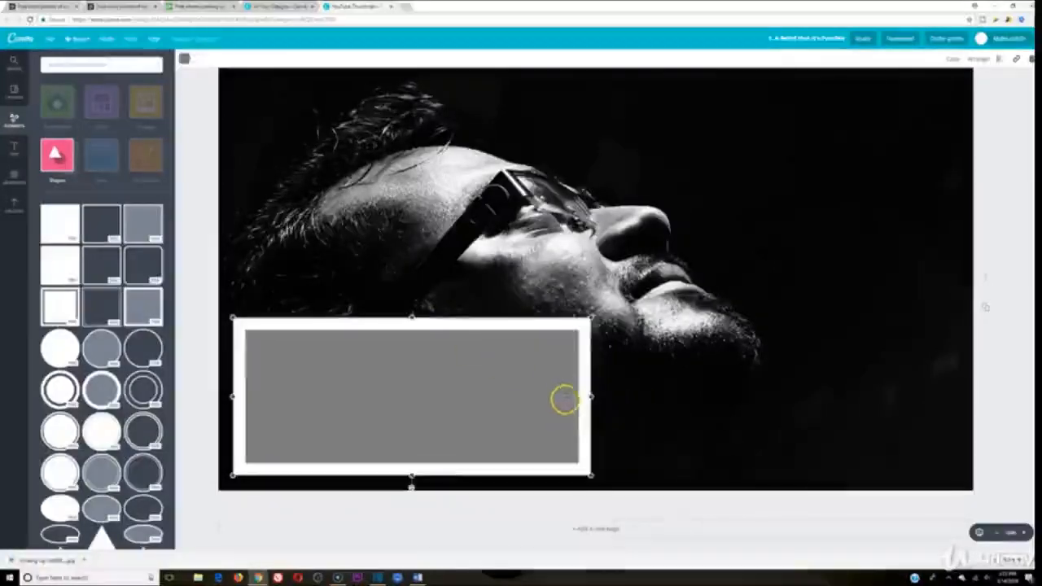
Send the rectangle behind the subheading and trim its width and height to fit closely around the text
click(977, 59)
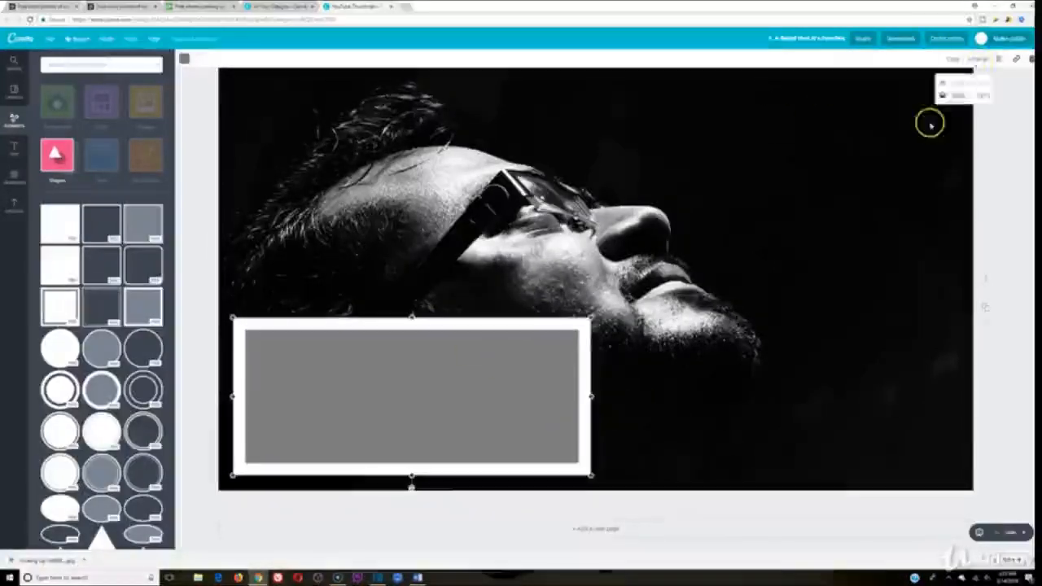
click(945, 86)
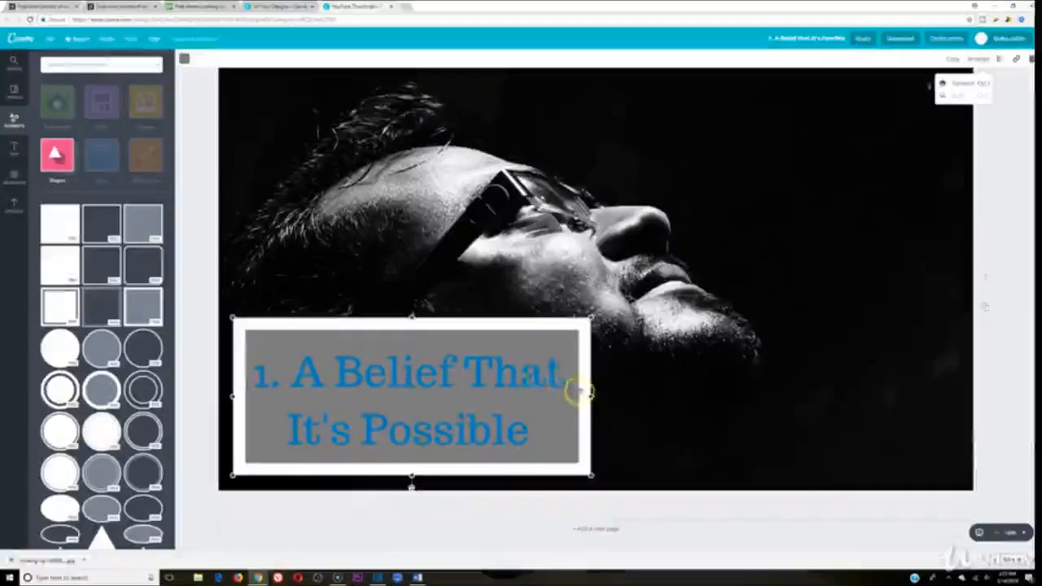
drag(590, 396, 581, 396)
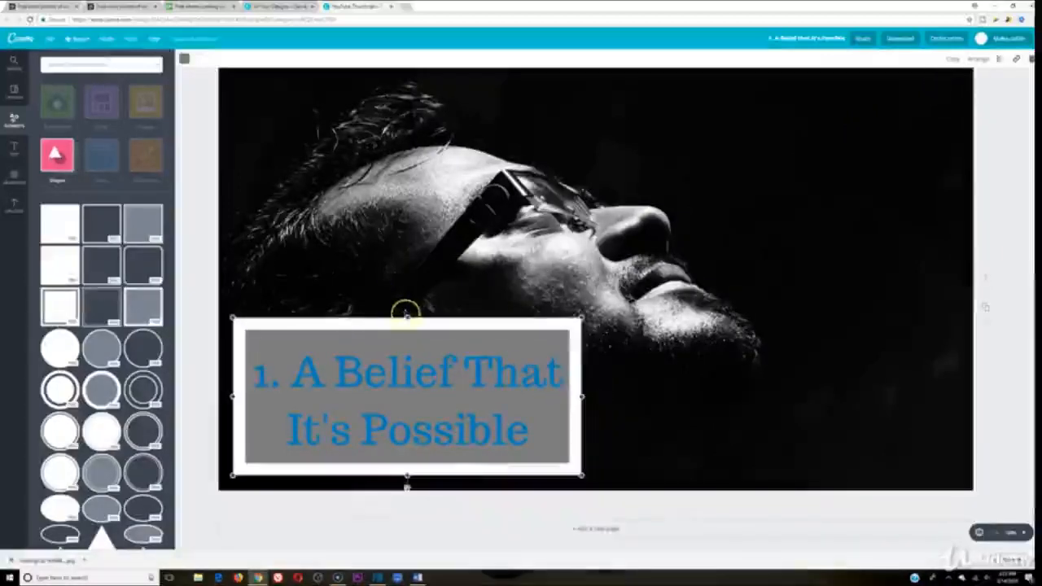
drag(405, 314, 397, 331)
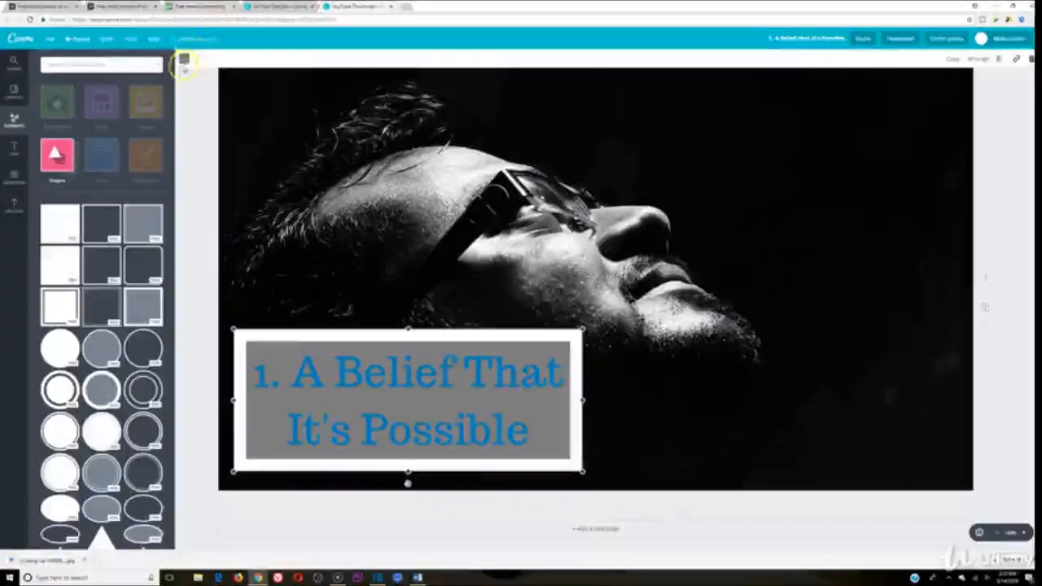
Recolor the rectangle behind the subheading white and download the finished design as an image
click(184, 61)
click(255, 169)
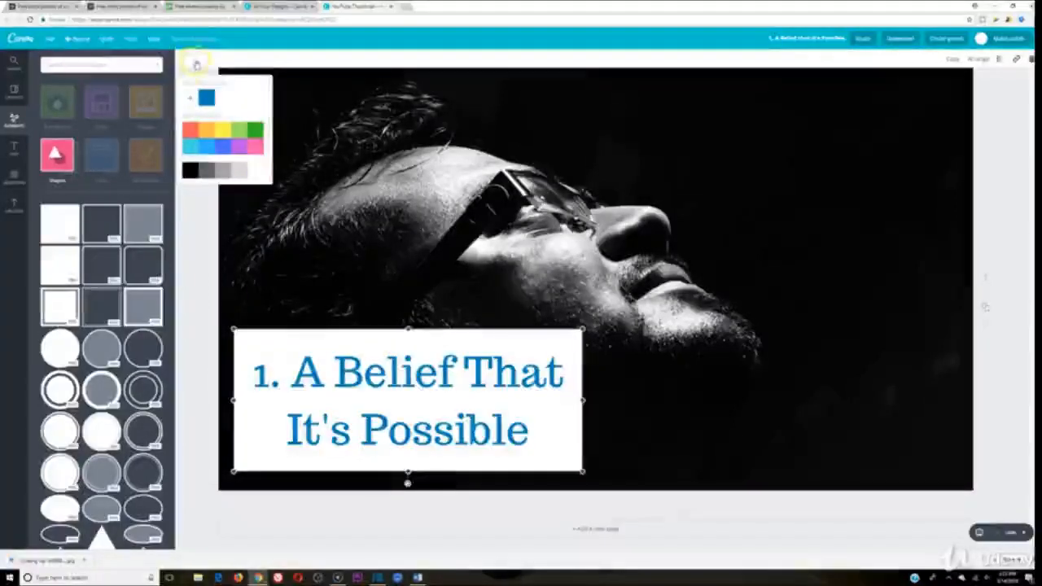
click(389, 207)
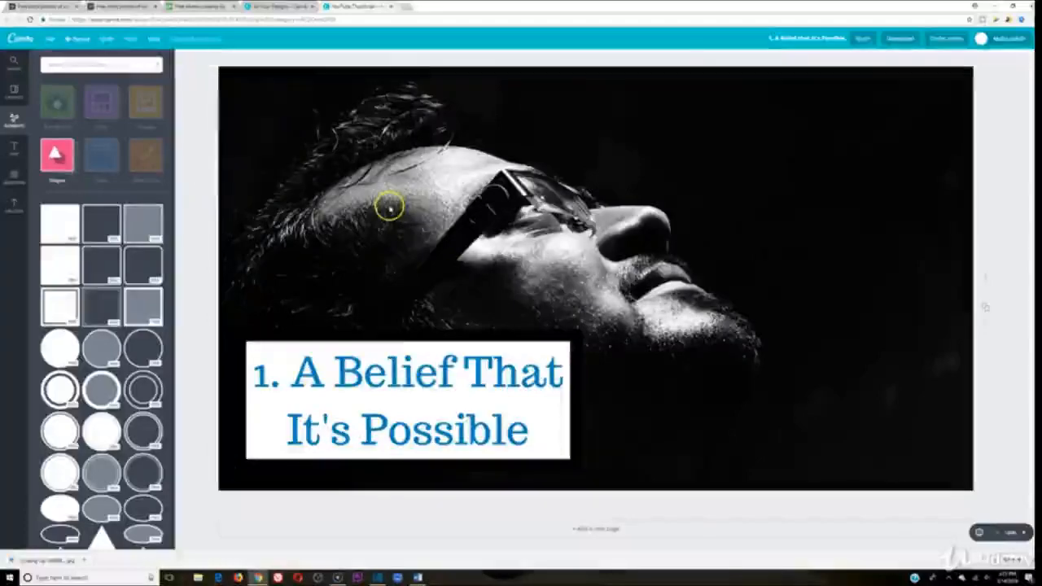
click(899, 38)
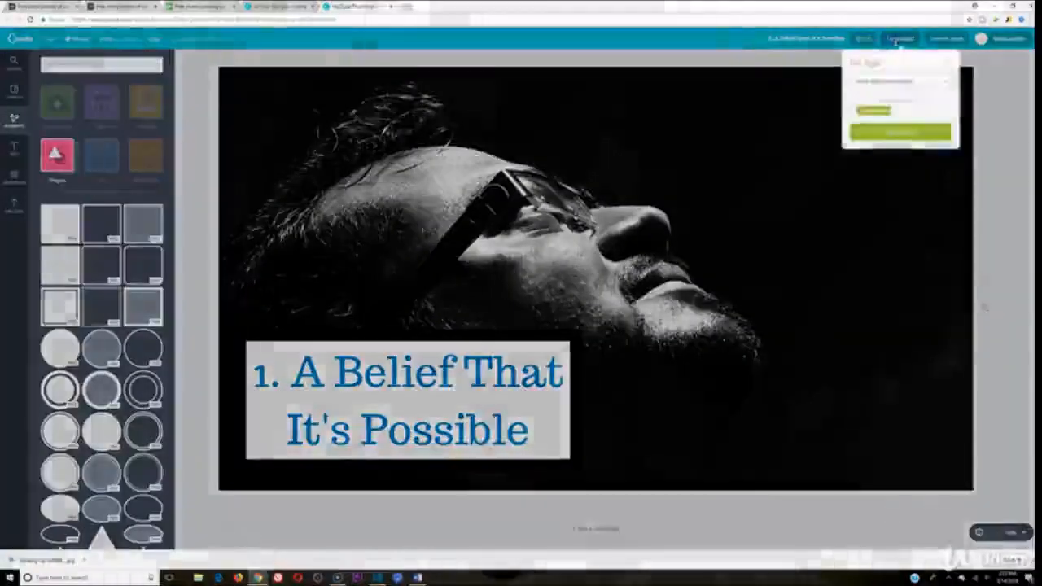
click(875, 132)
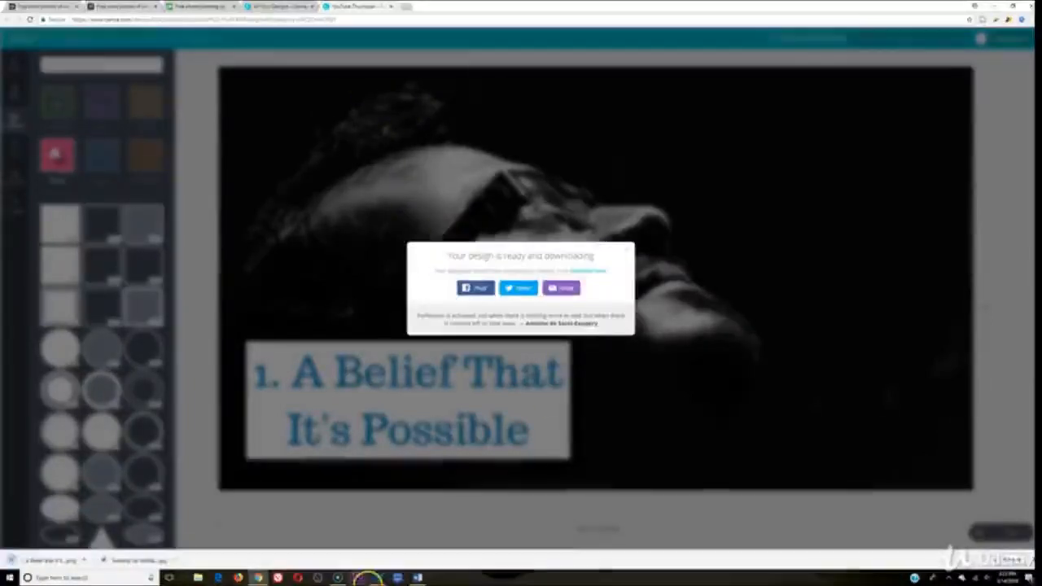
Switch to Shotcut, open the downloaded first-point image and place it on the video track directly after the title image
click(378, 578)
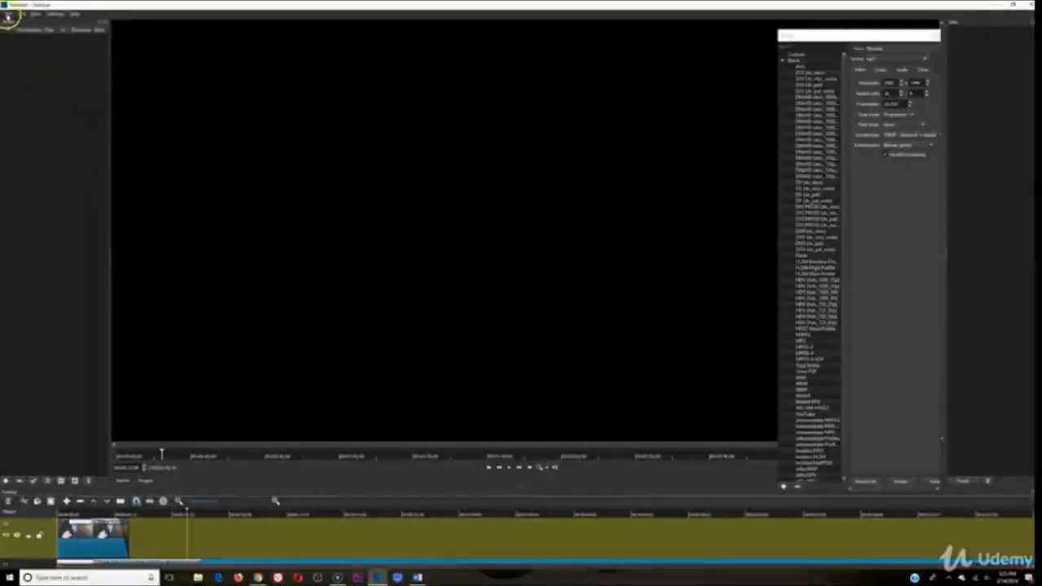
click(8, 14)
click(20, 31)
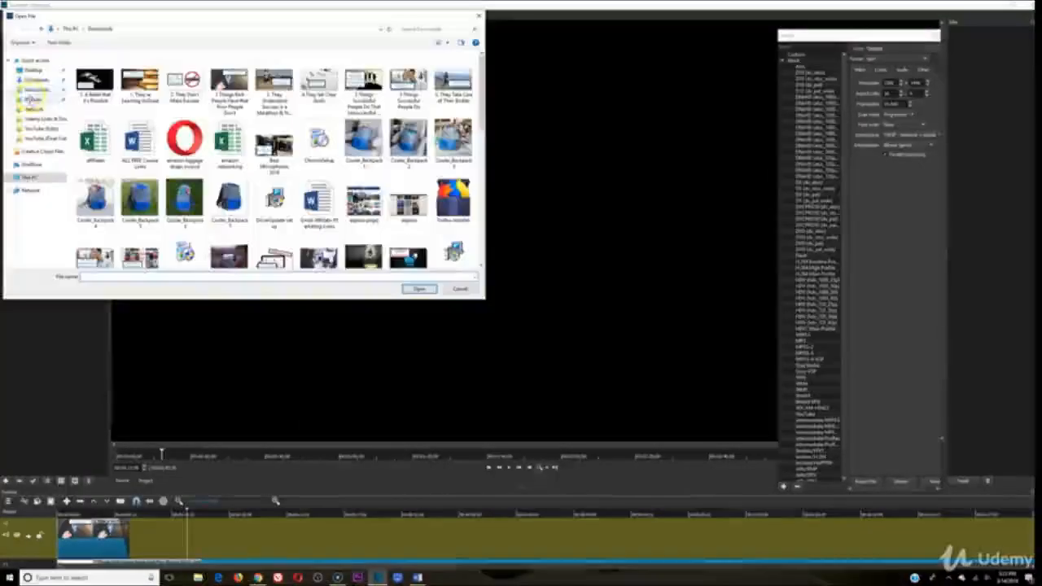
double_click(94, 66)
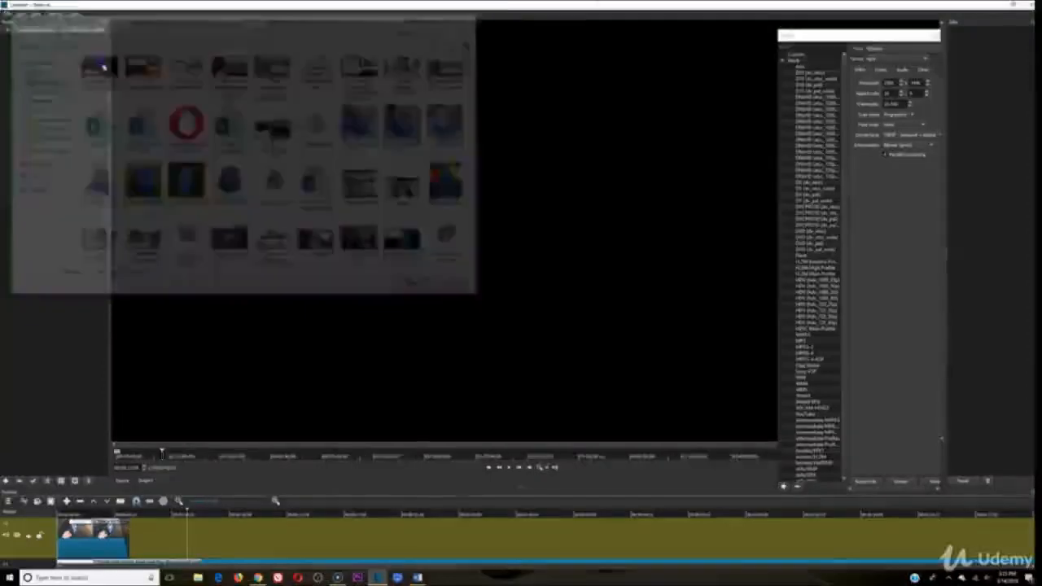
drag(426, 122, 173, 552)
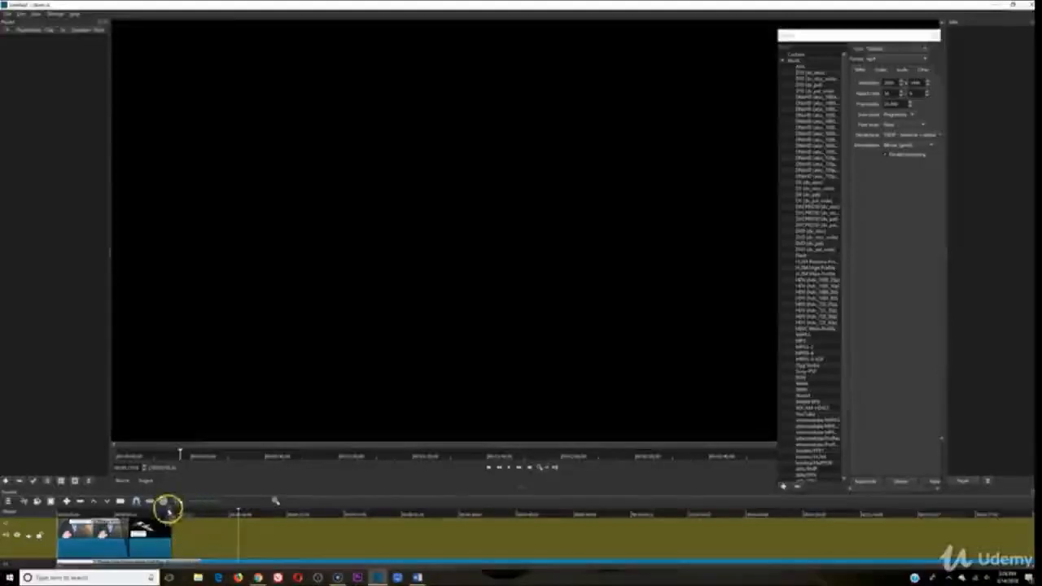
Dock the floating export settings beside the preview and play the timeline from the end of the first-point images
click(125, 514)
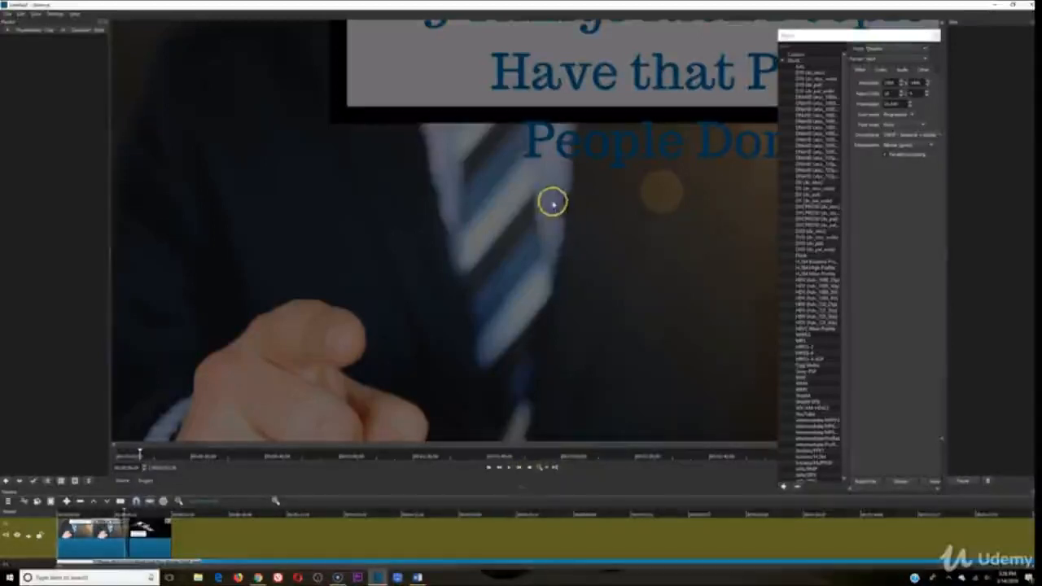
drag(886, 35, 950, 181)
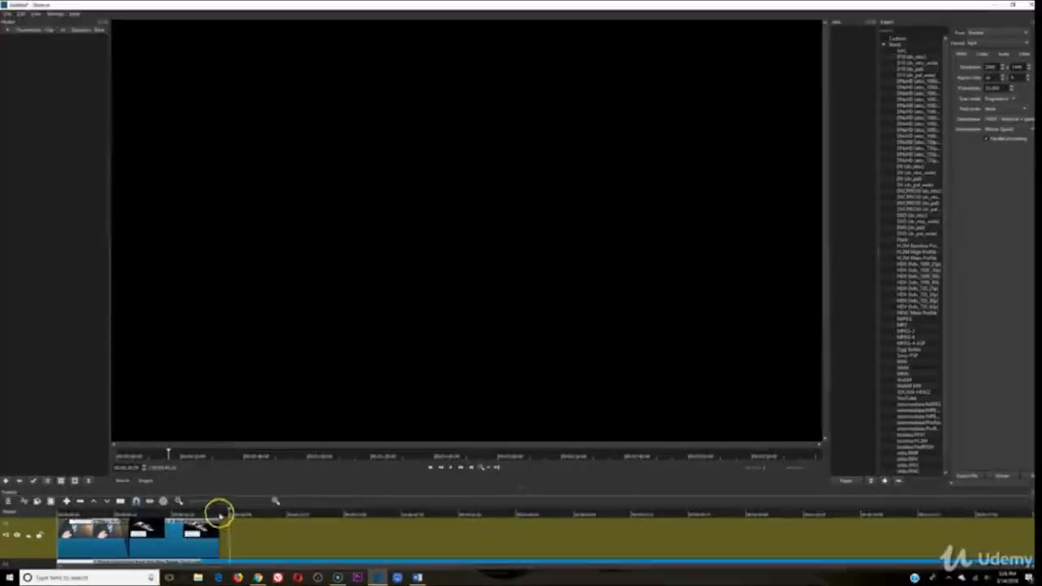
click(218, 513)
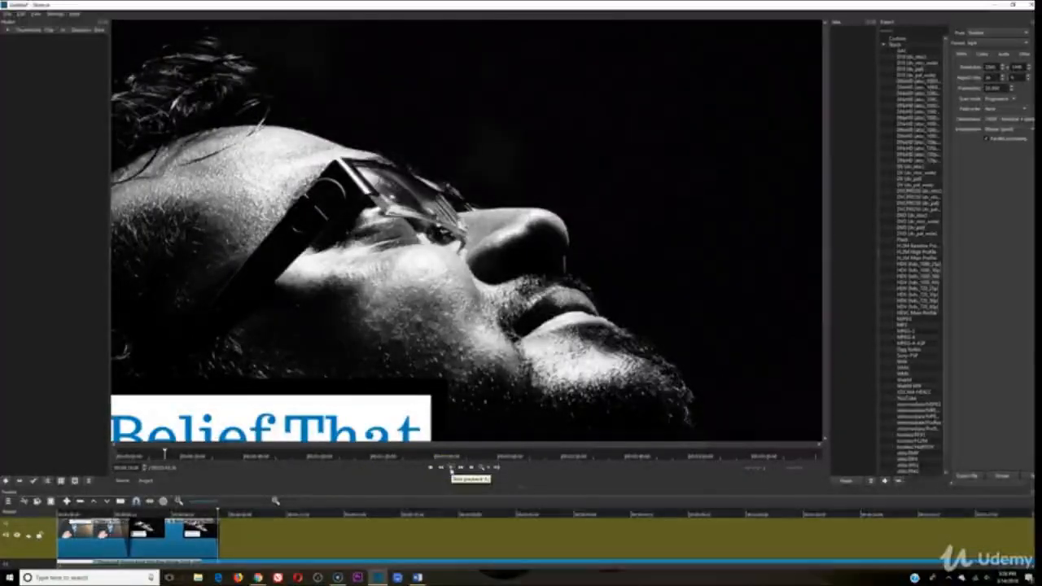
click(452, 468)
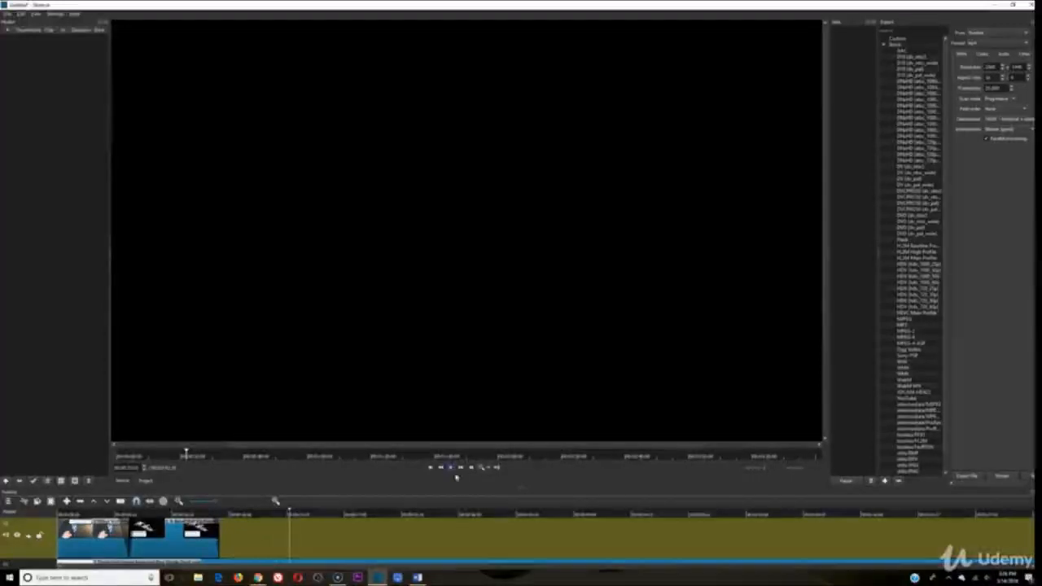
Switch to the browser, close the finished Canva design and search Pexels for "cards"
click(257, 578)
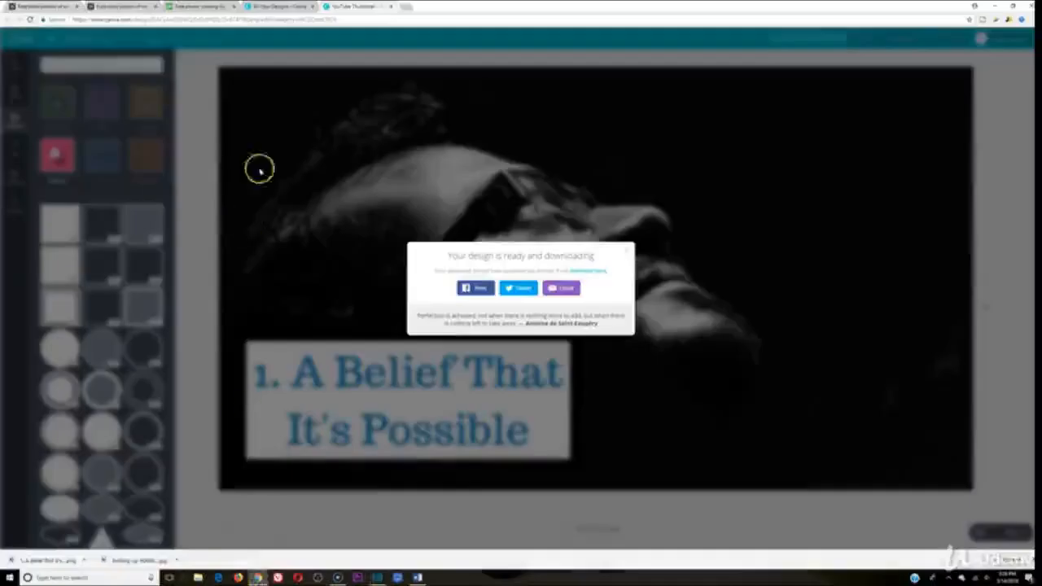
click(191, 7)
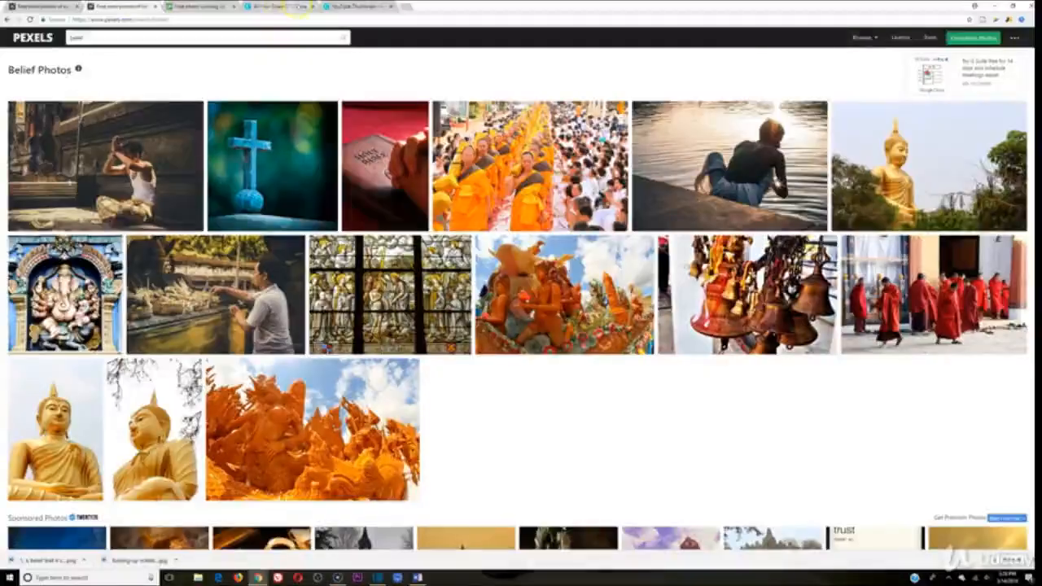
click(318, 7)
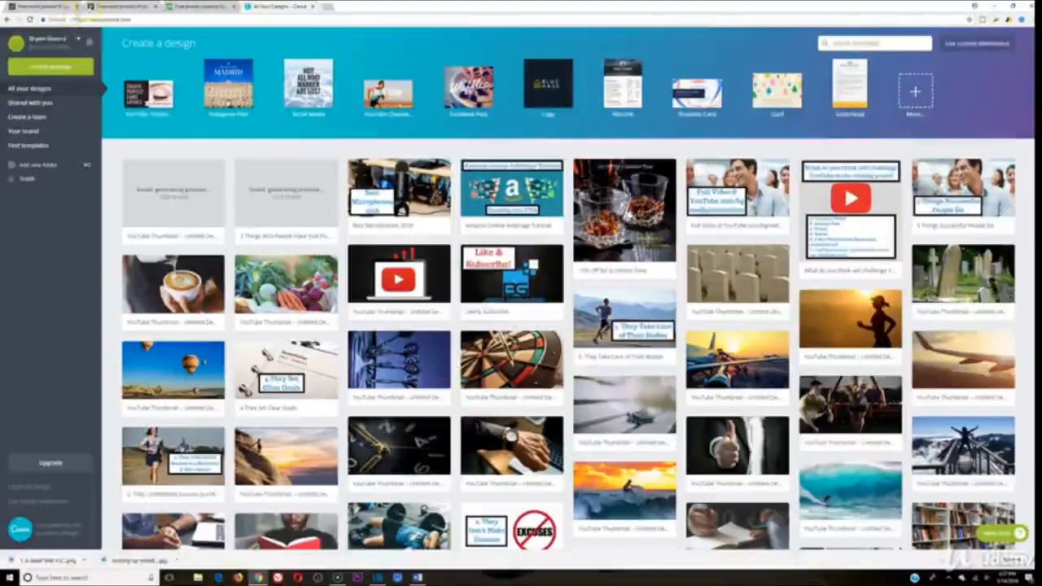
click(102, 7)
double_click(167, 39)
text(relig)
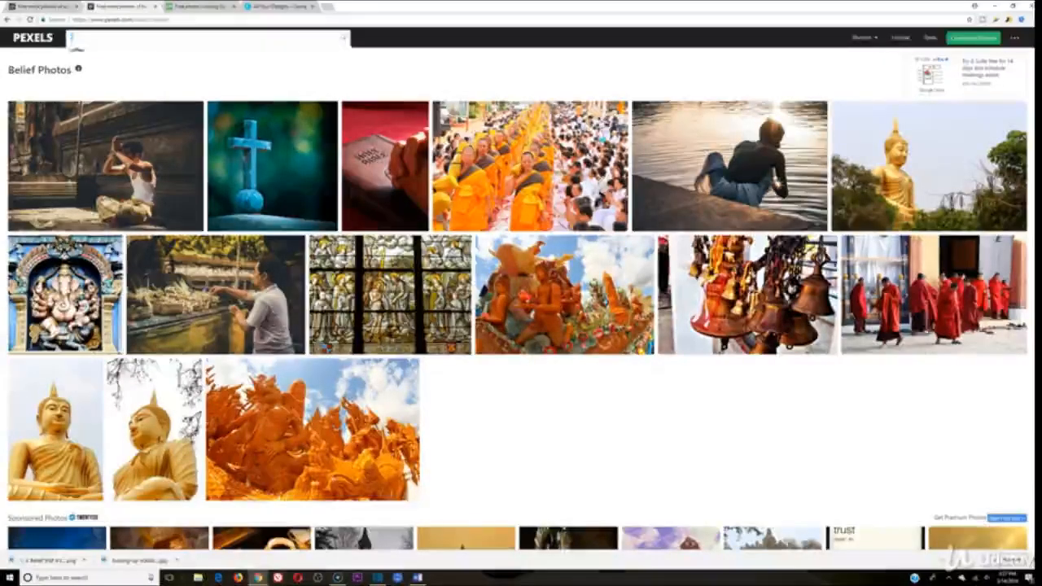
key(Return)
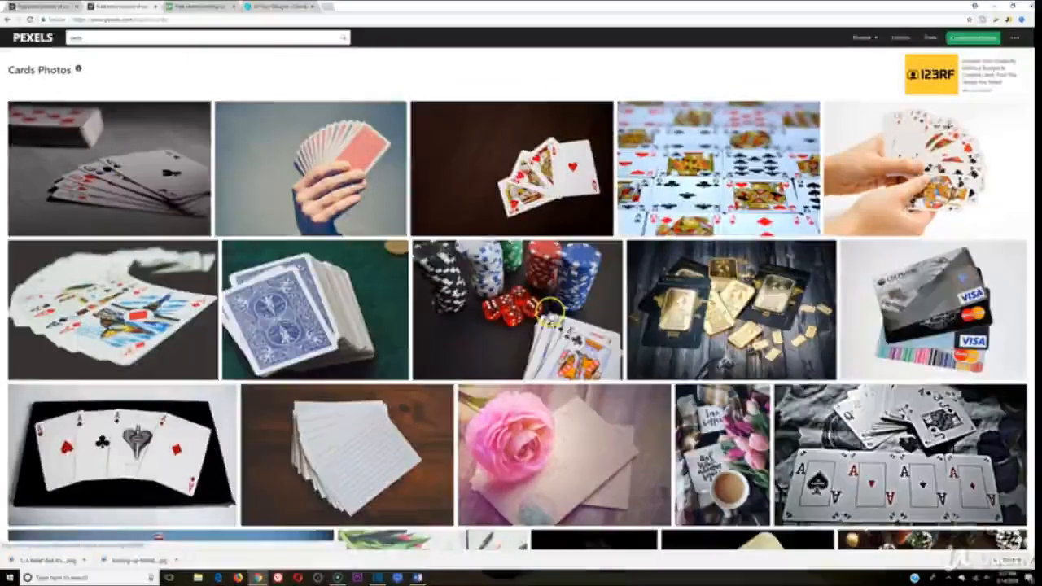
Look at the poker chips photo, and open the dark photo of fanned playing cards at full size for saving
click(517, 309)
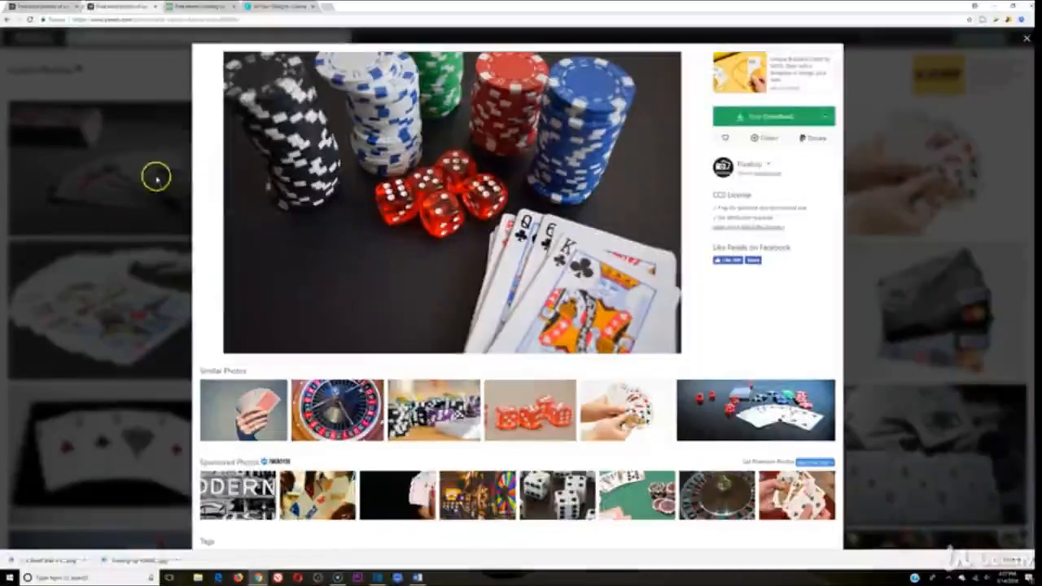
click(150, 171)
click(137, 165)
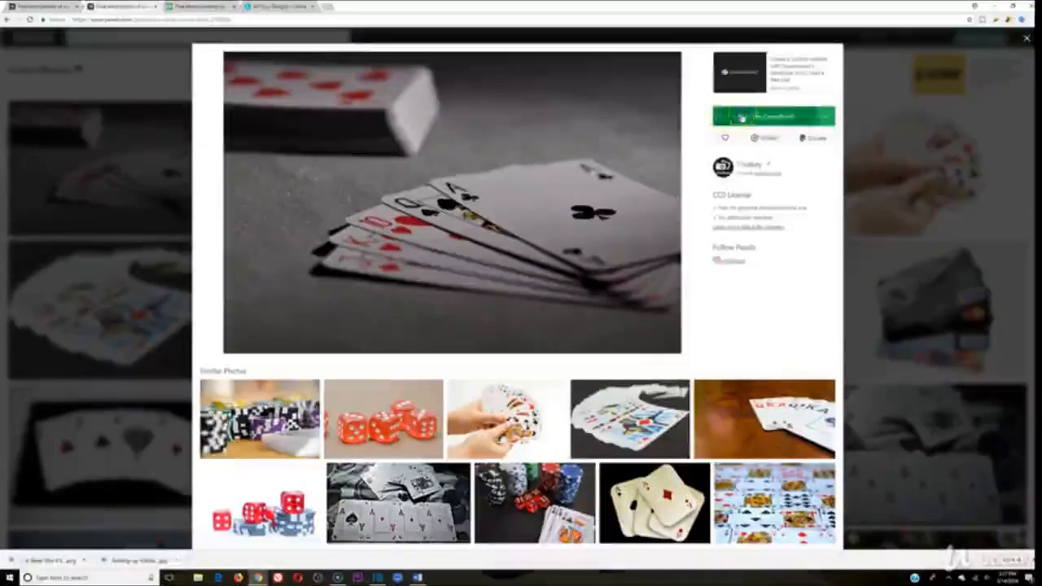
click(547, 167)
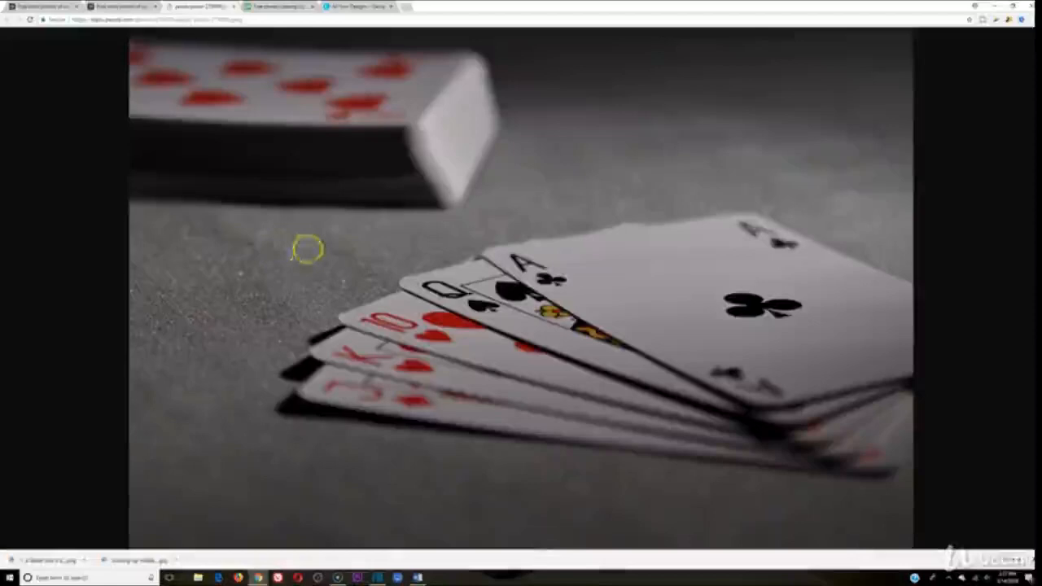
right_click(470, 255)
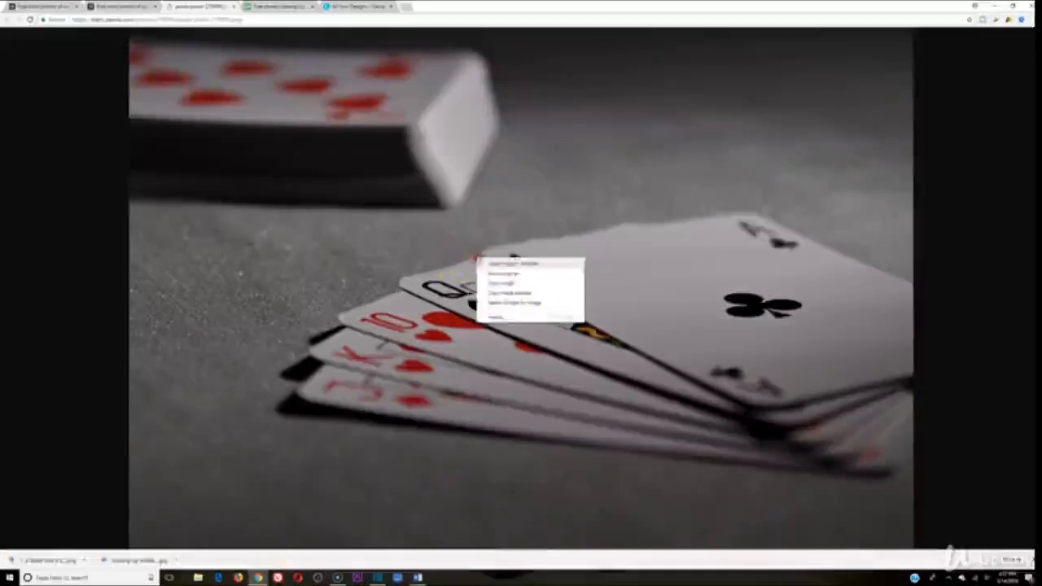
Save the full-size playing-card photo to the computer
click(498, 274)
click(419, 280)
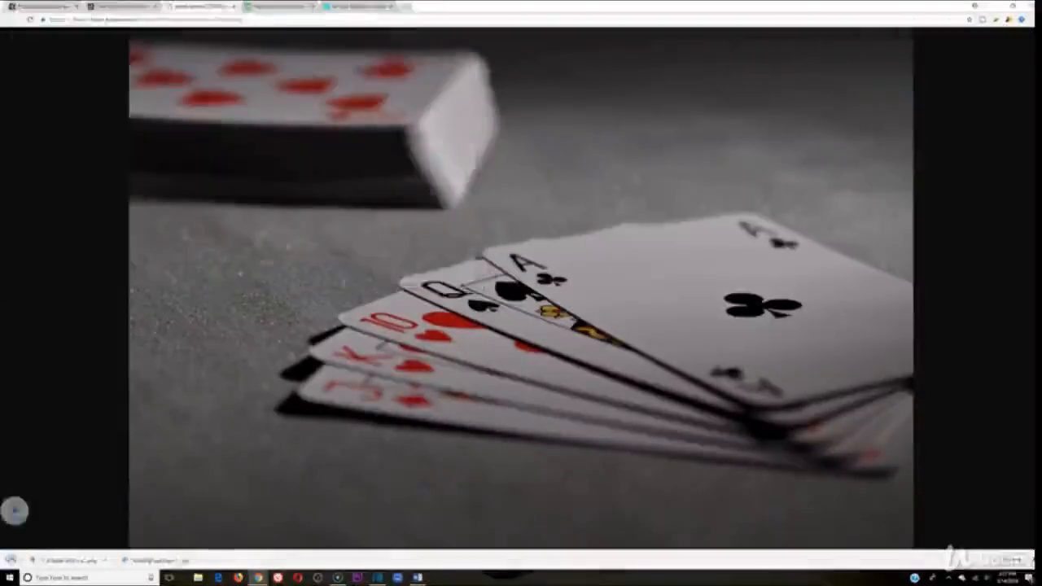
Create a blank YouTube Thumbnail design in Canva and bring it into view
click(359, 5)
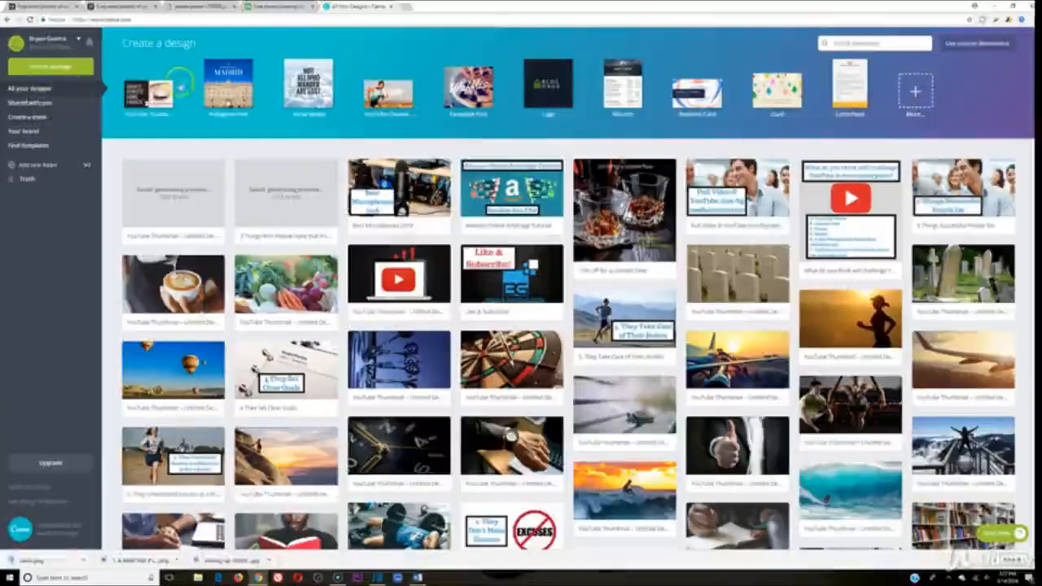
click(141, 96)
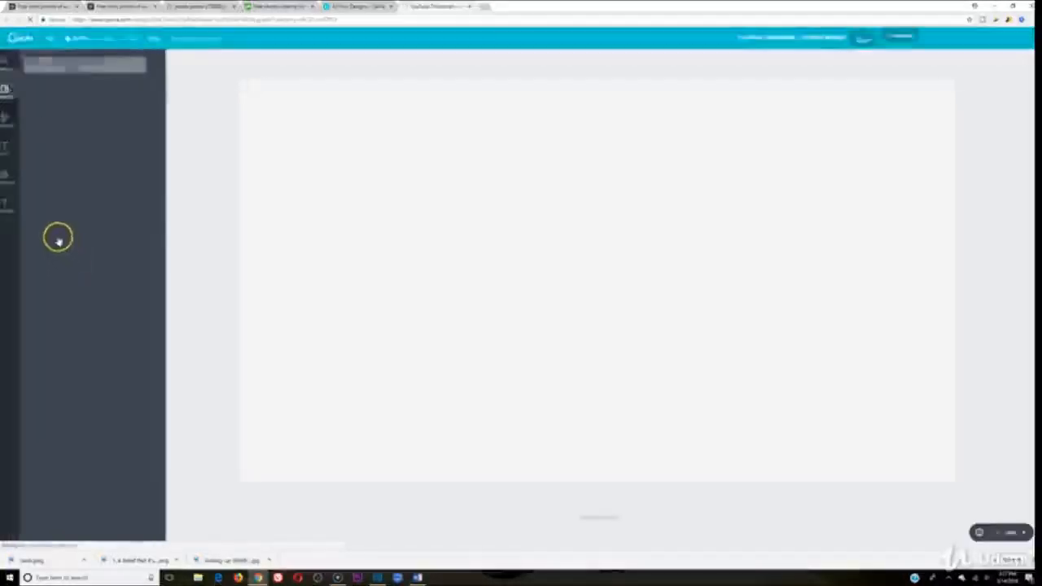
click(118, 7)
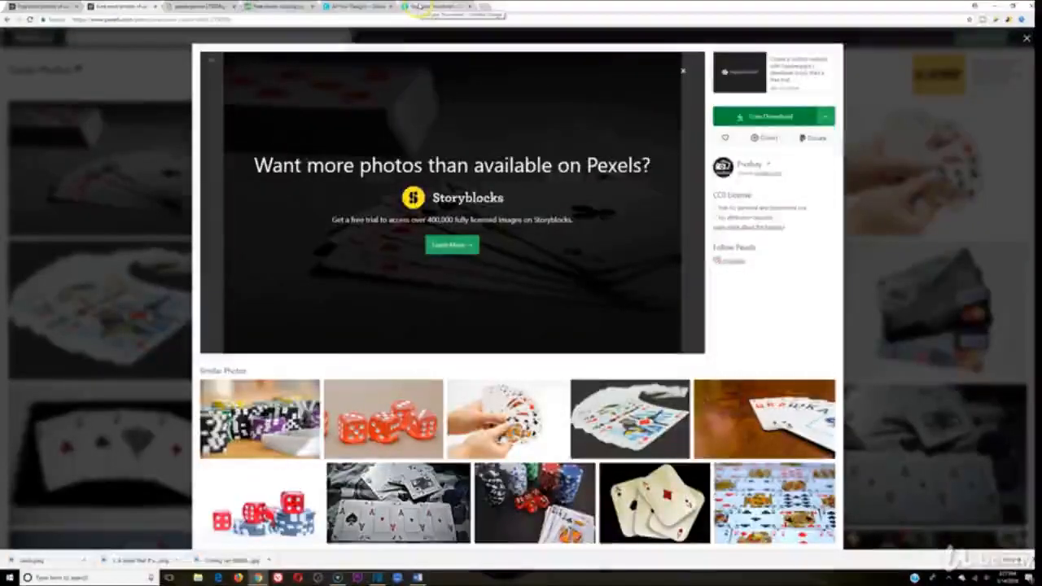
click(432, 6)
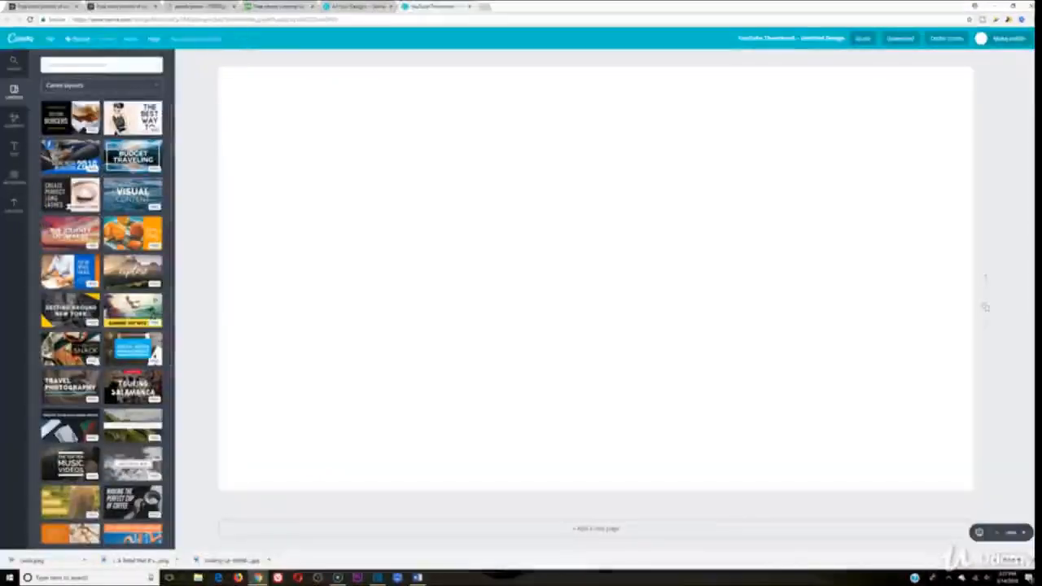
click(358, 7)
click(432, 7)
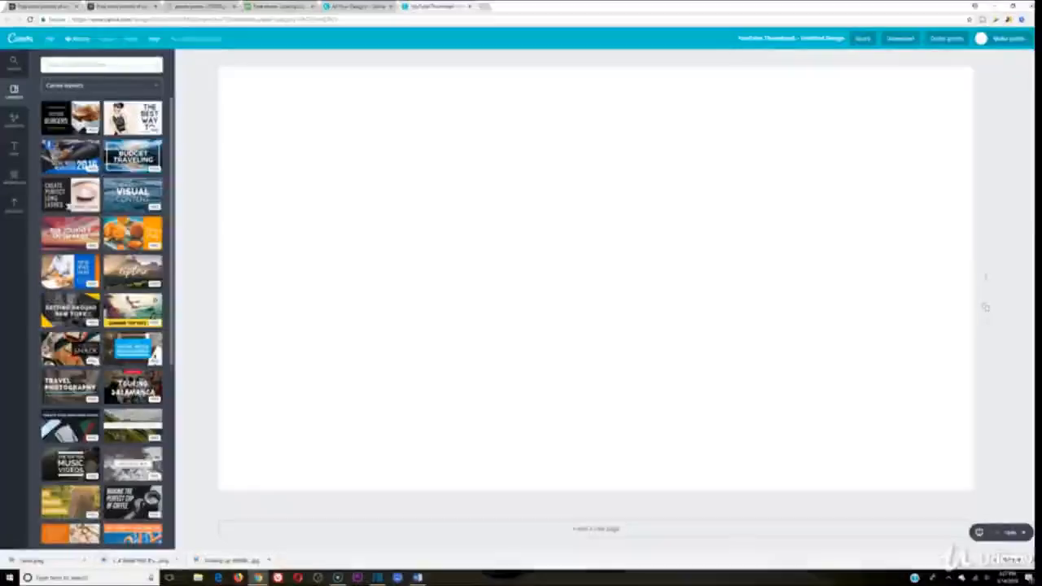
Upload the saved playing-card photo from the Pictures folder and add it to the blank thumbnail
click(13, 205)
click(86, 180)
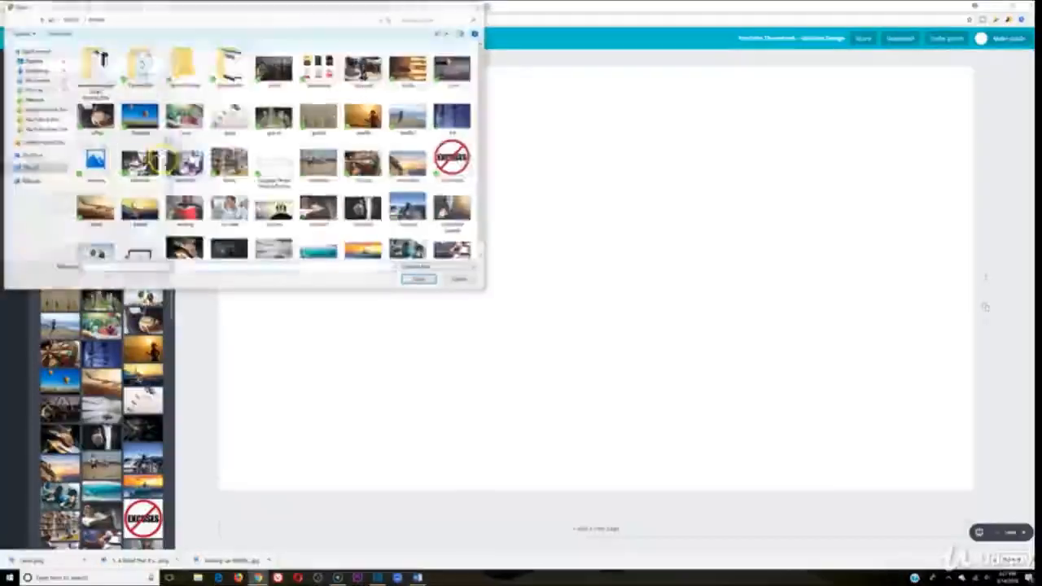
click(413, 20)
text(cardio)
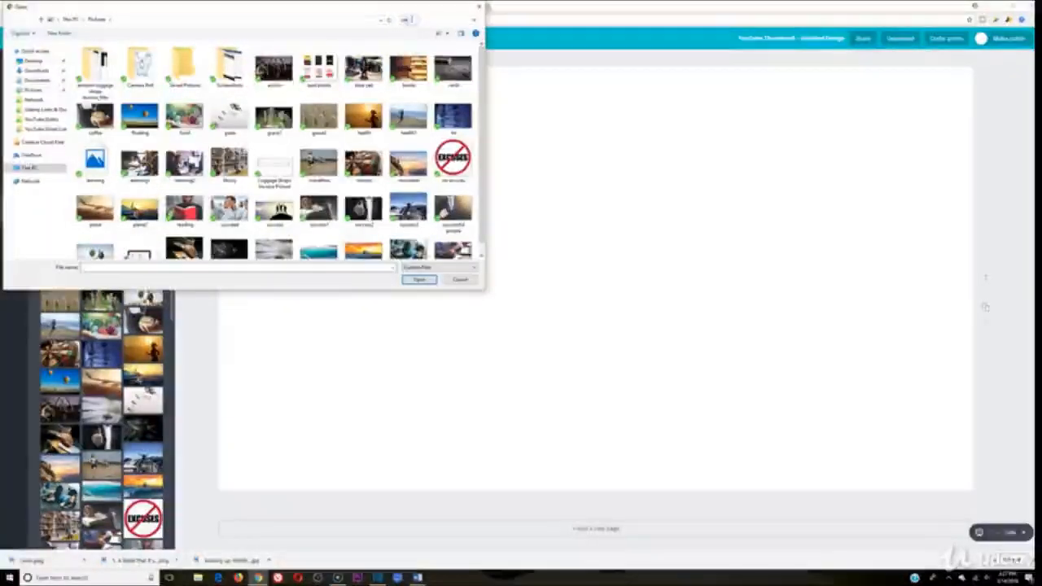
double_click(98, 61)
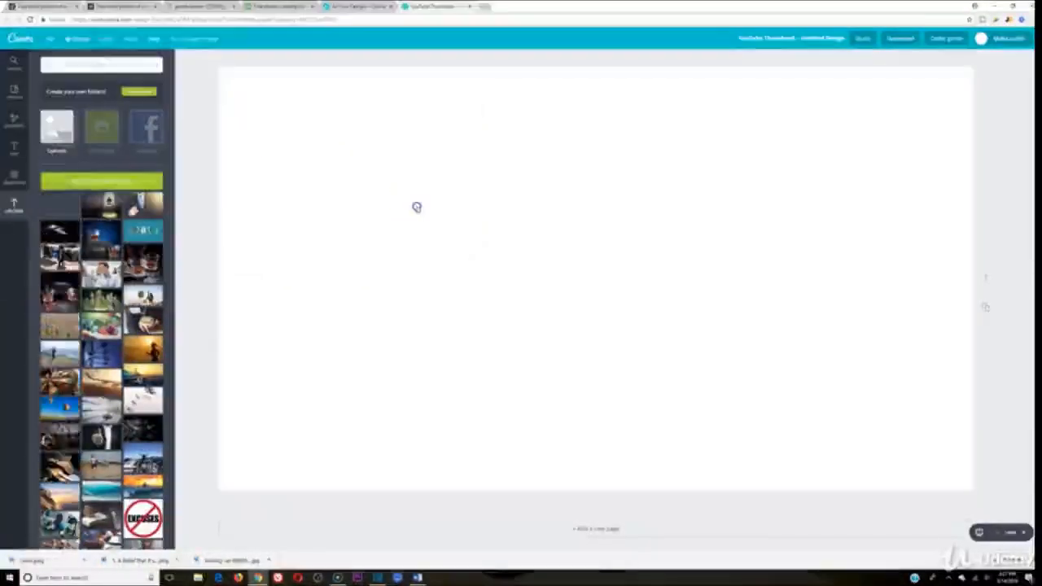
click(55, 208)
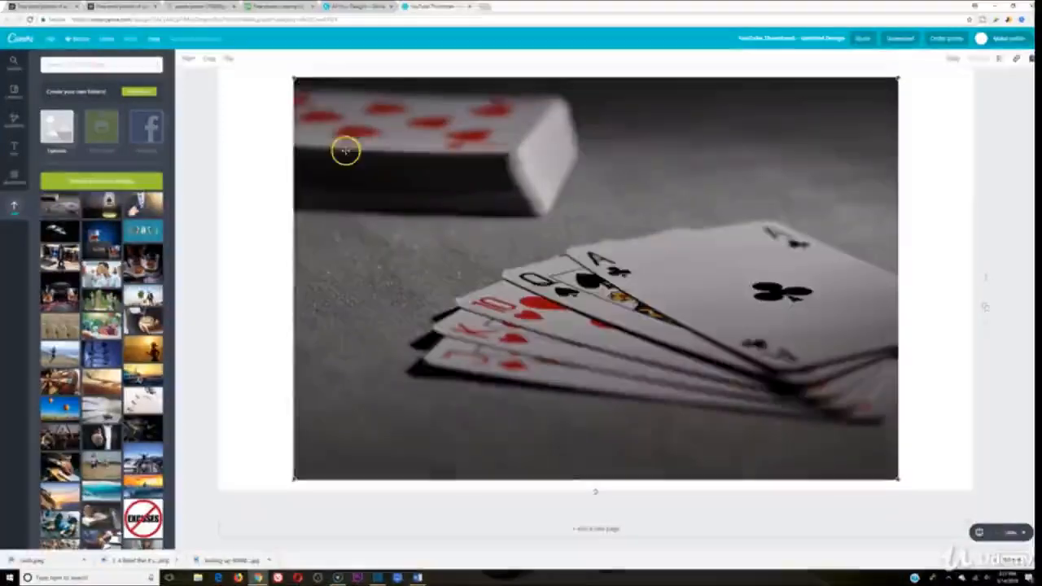
Enlarge and reposition the playing-card photo so it fills the whole thumbnail canvas, and download the design
drag(295, 79, 181, 4)
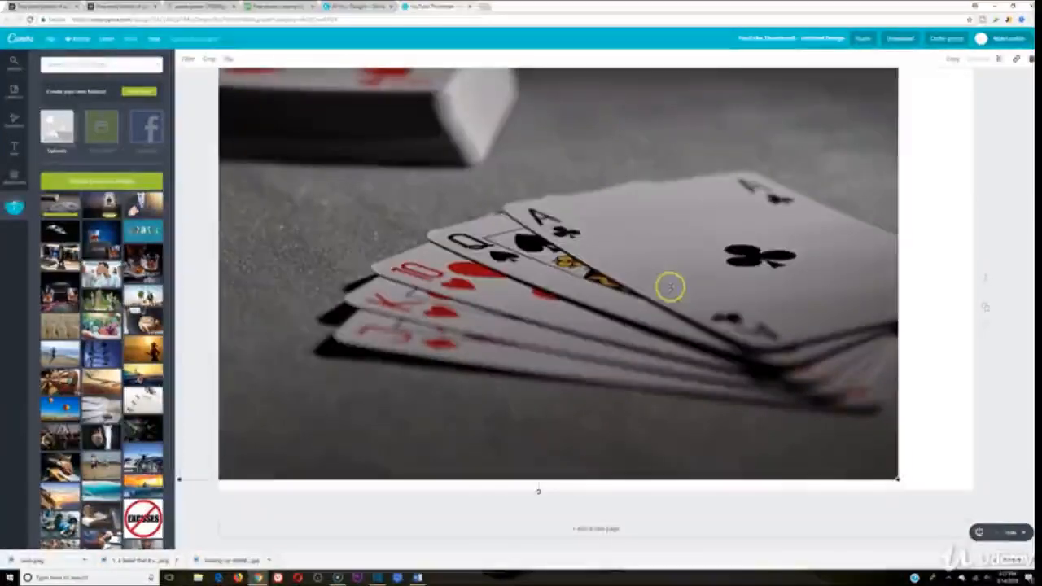
drag(899, 482, 945, 490)
drag(847, 432, 886, 442)
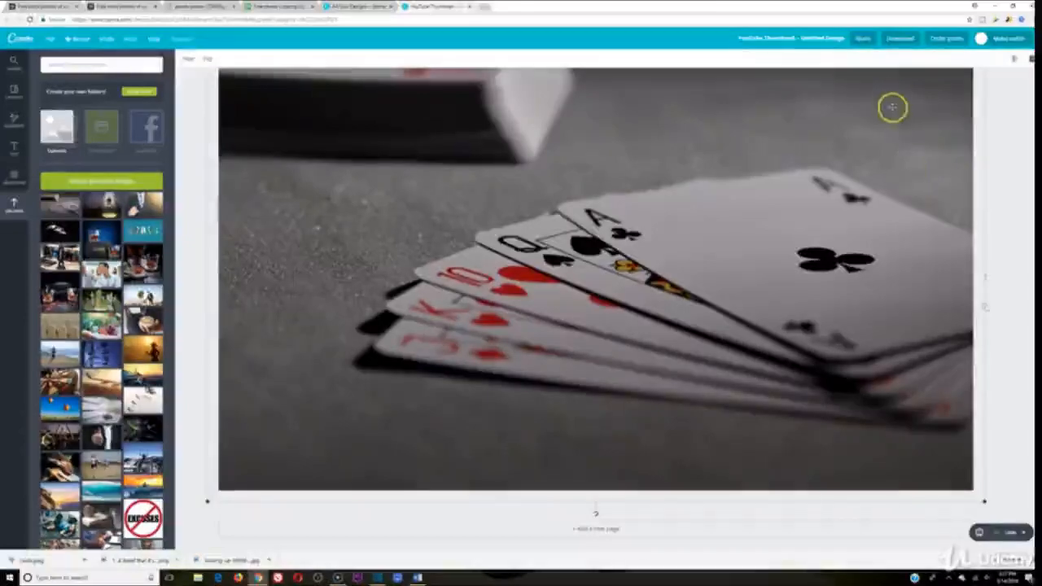
click(900, 38)
click(899, 132)
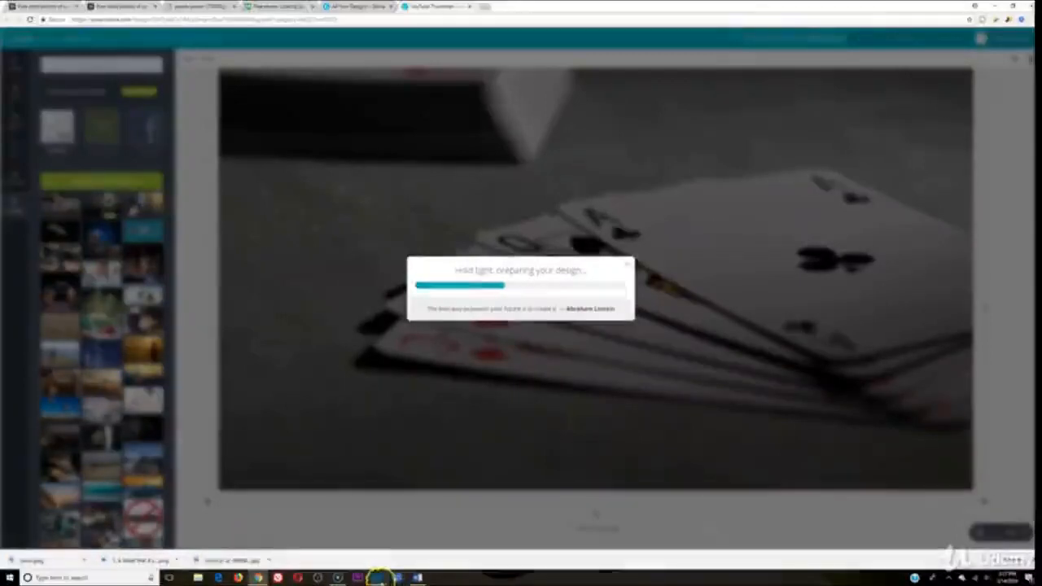
Switch to Shotcut, open the downloaded playing-card design and place it on the timeline directly after the last clip
mouse_move(378, 578)
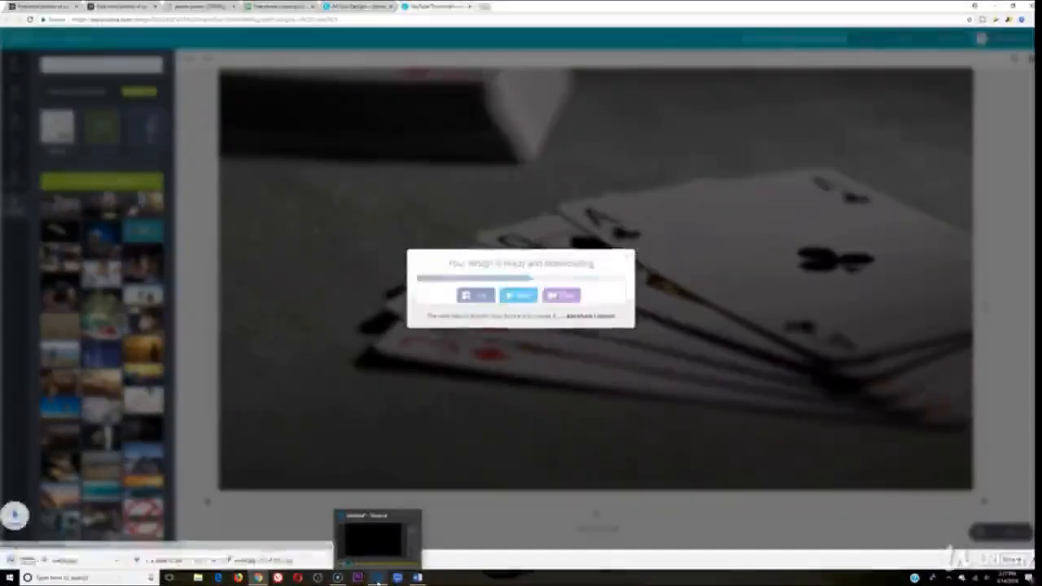
click(378, 578)
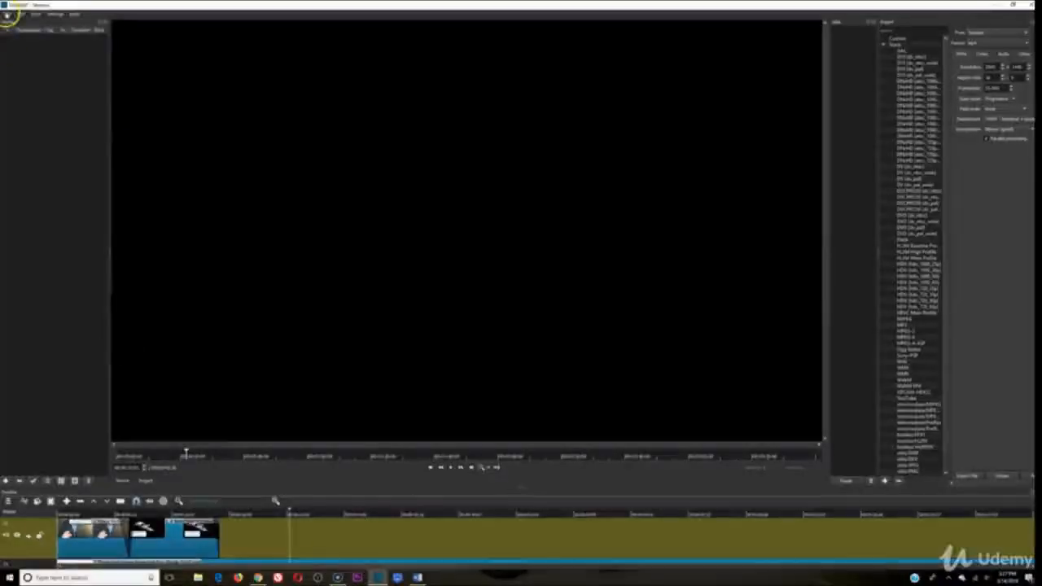
click(6, 15)
click(24, 23)
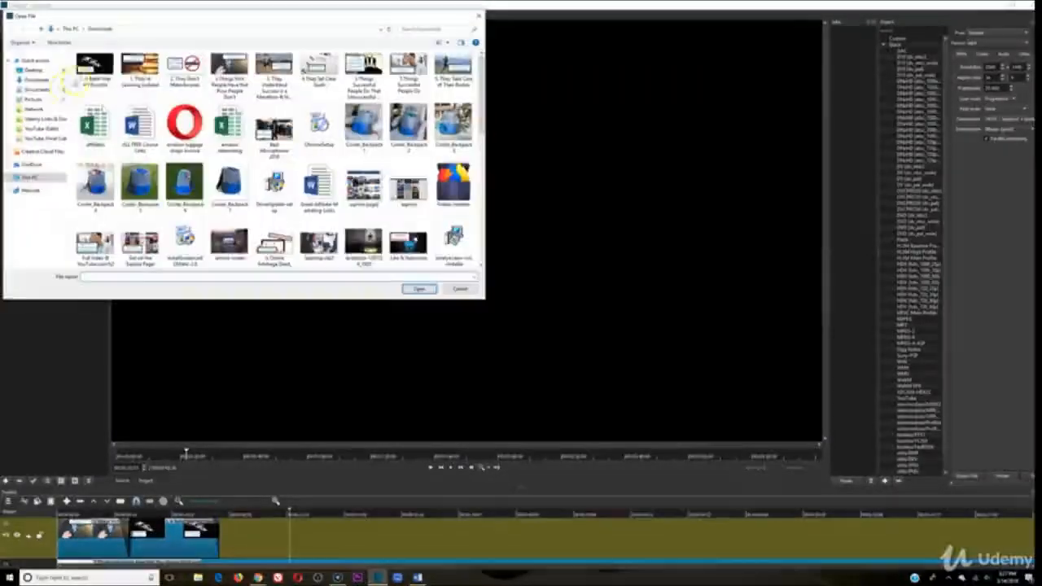
click(419, 29)
scroll(332, 174, down, 10)
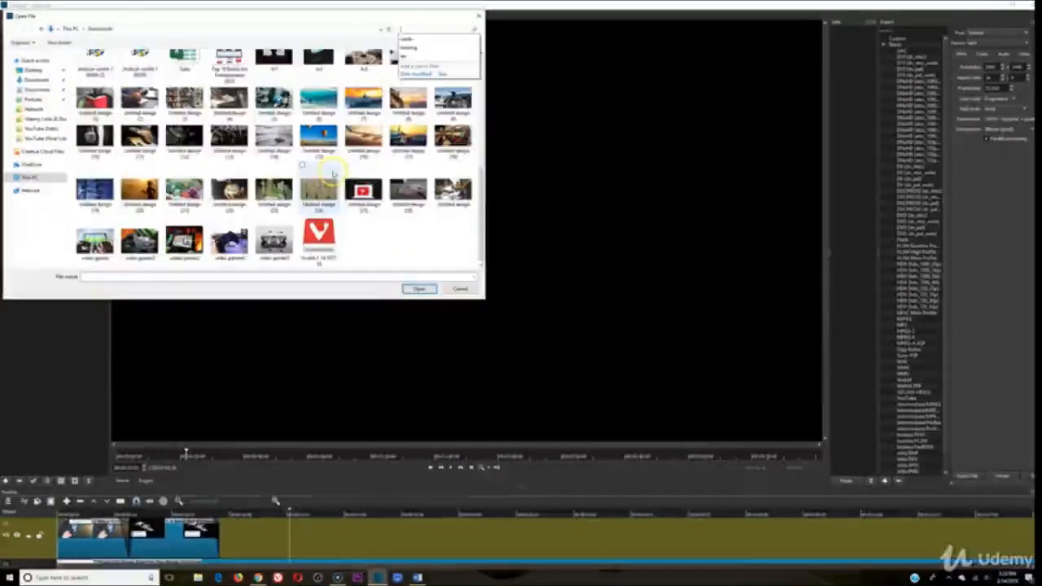
double_click(408, 190)
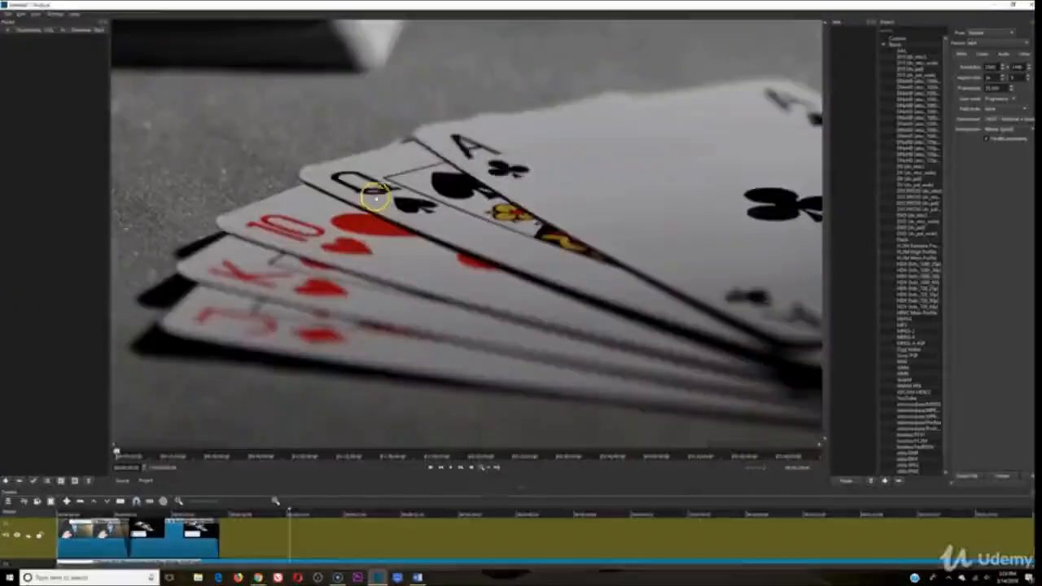
drag(374, 195, 269, 538)
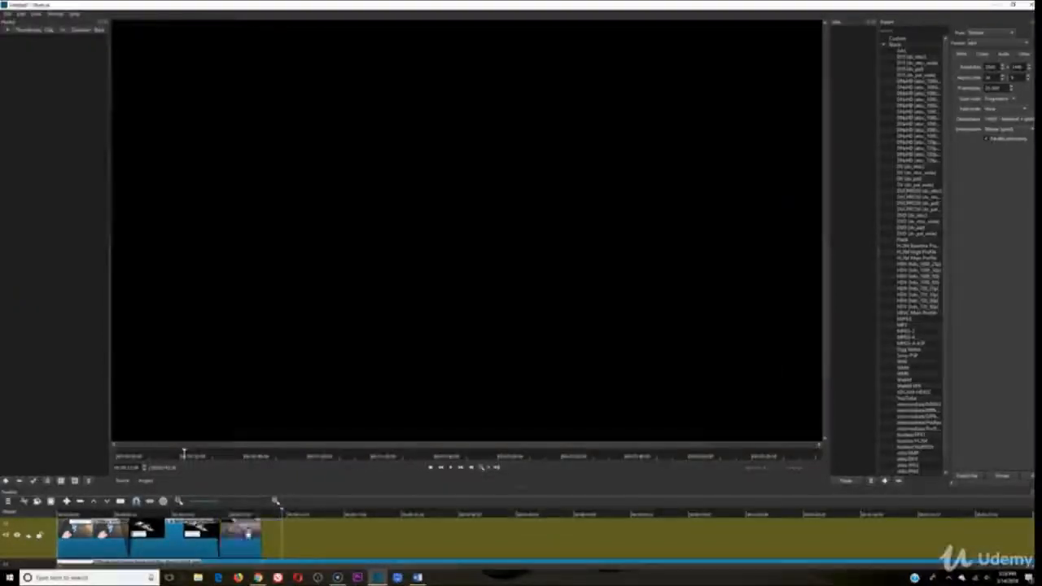
Play through the new playing-card clip, extend its end to the playhead, and replay the timeline from the start
click(209, 514)
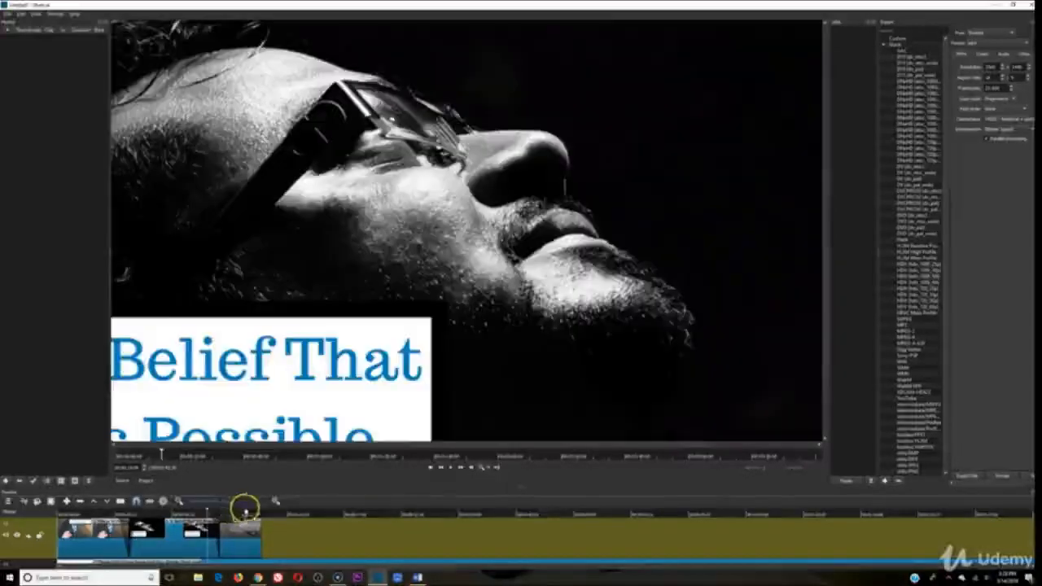
click(450, 468)
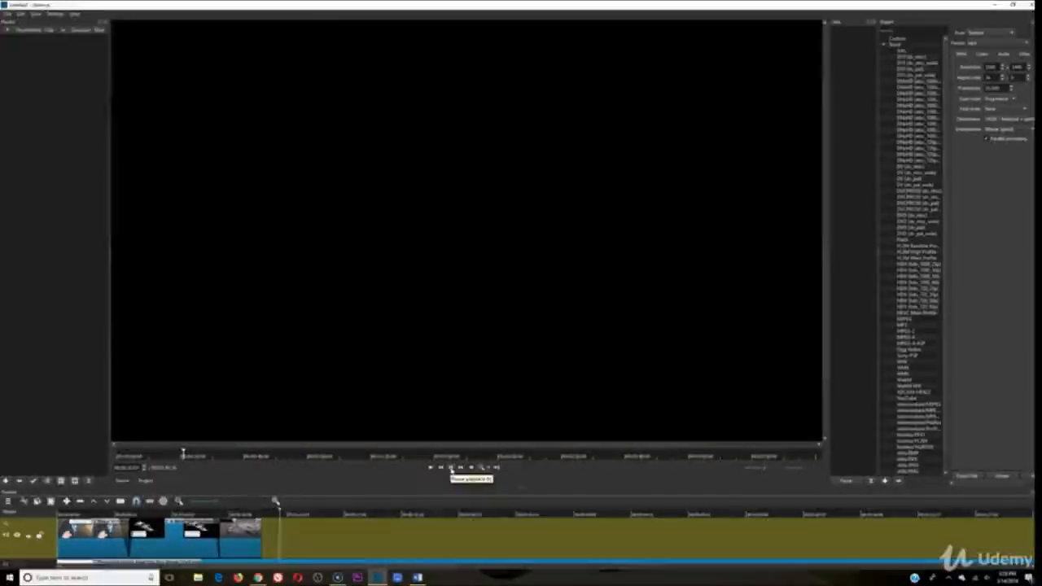
click(310, 547)
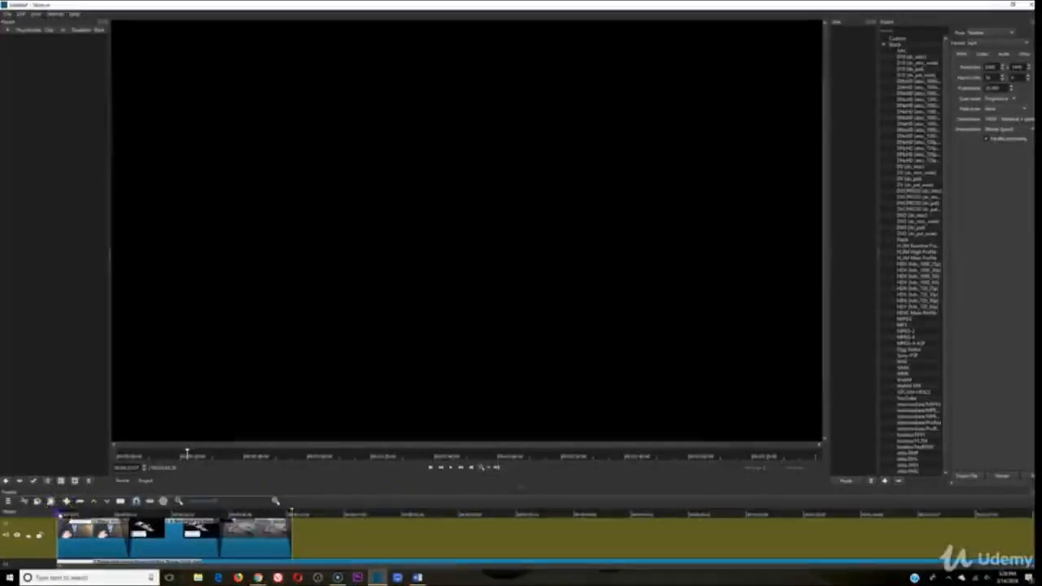
click(59, 514)
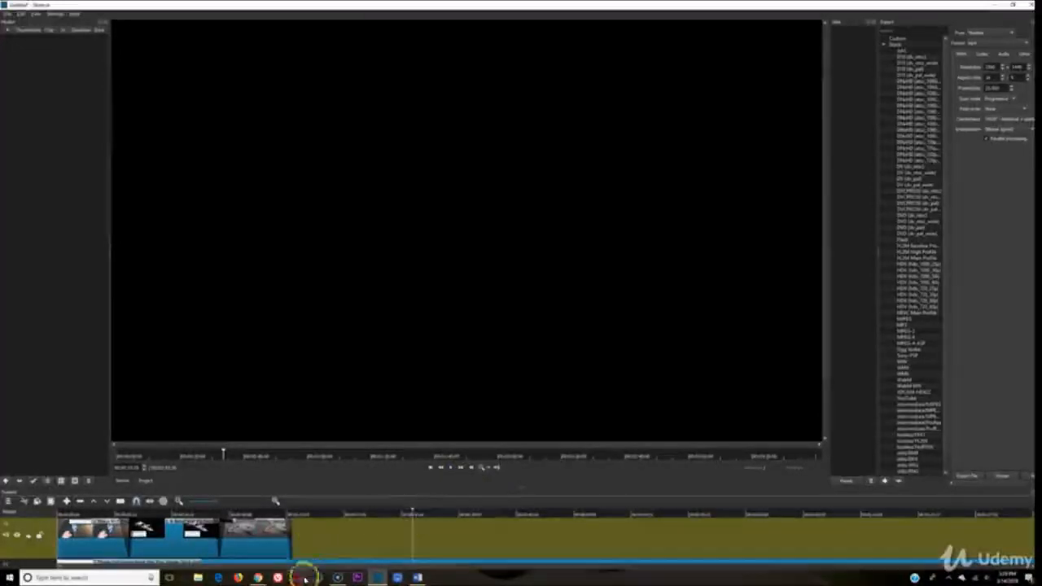
Switch to Chrome, browse the Pexels card photos for another image, and open the photo of hands holding fanned cards at full size
click(259, 577)
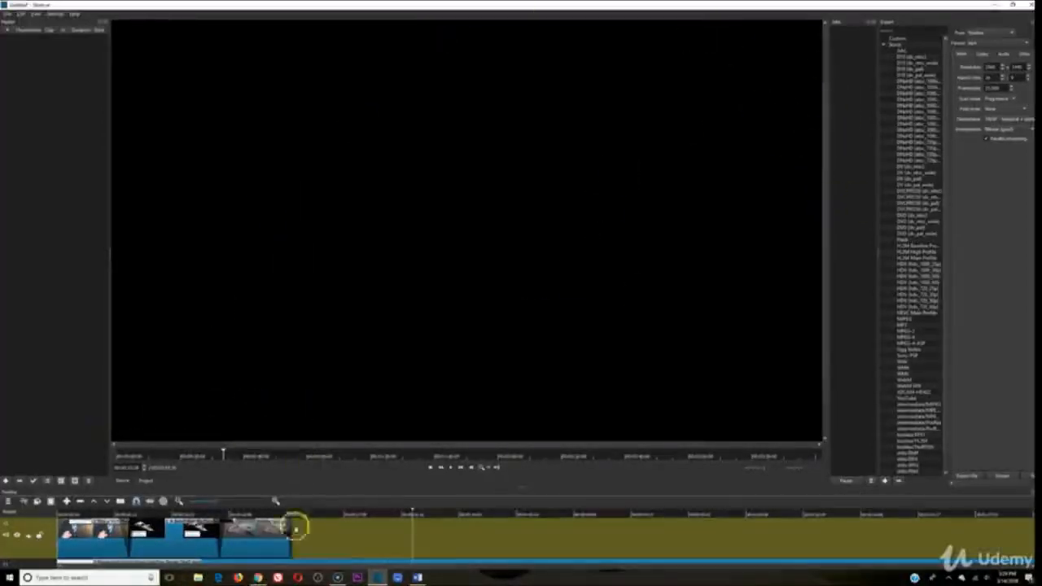
click(262, 578)
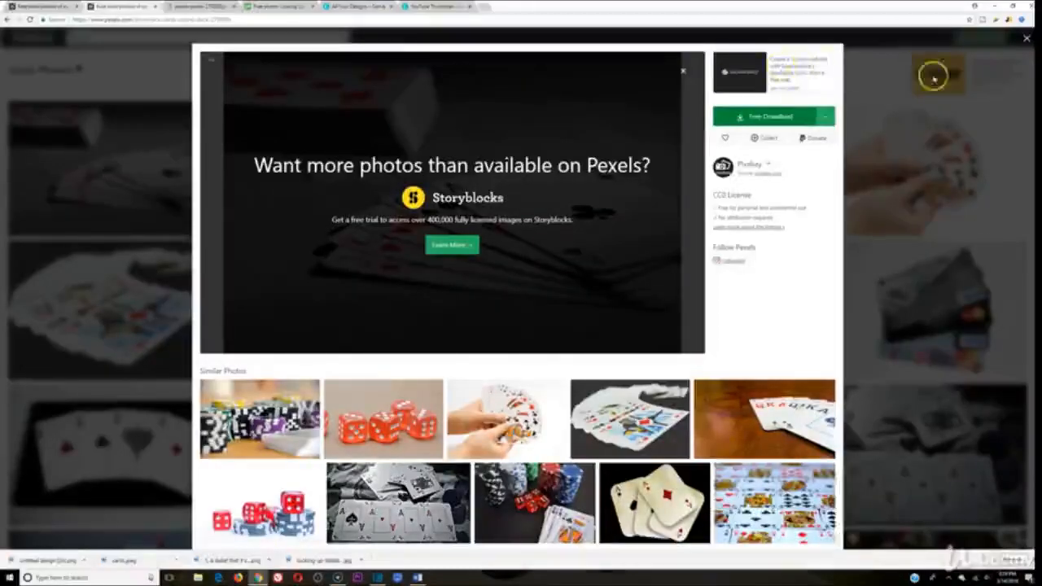
click(912, 107)
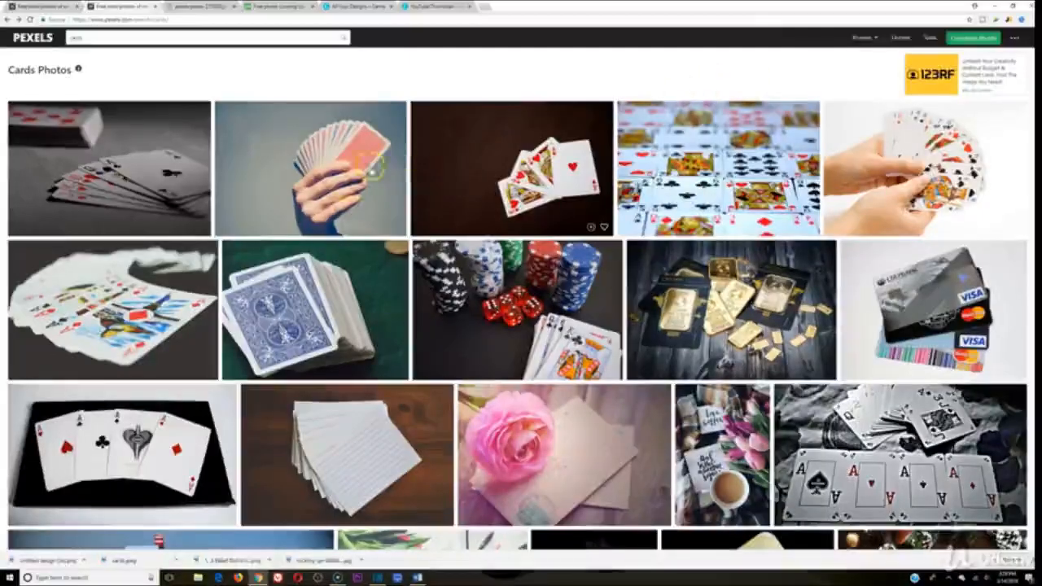
scroll(521, 302, down, 4)
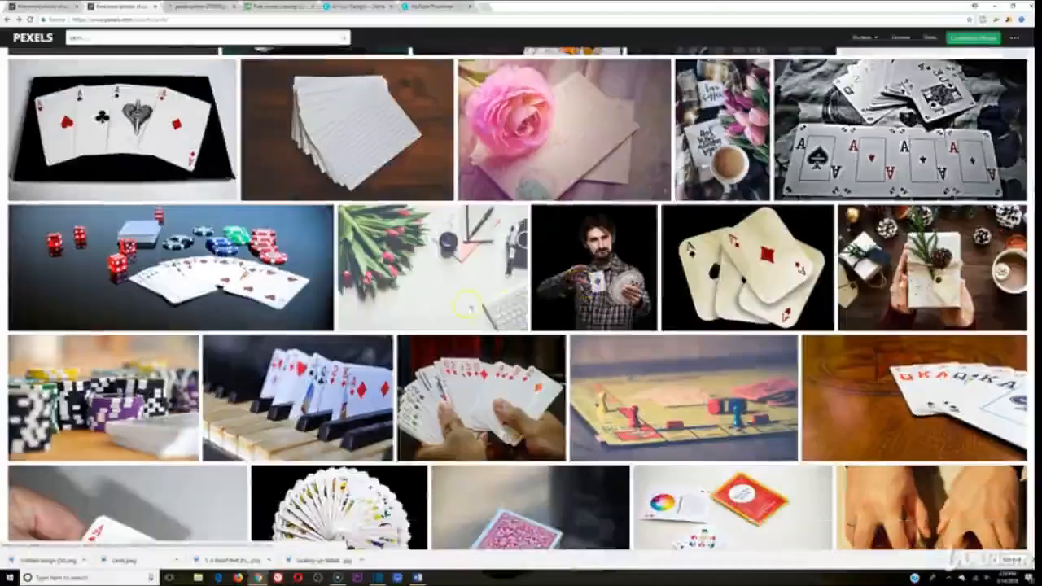
click(202, 267)
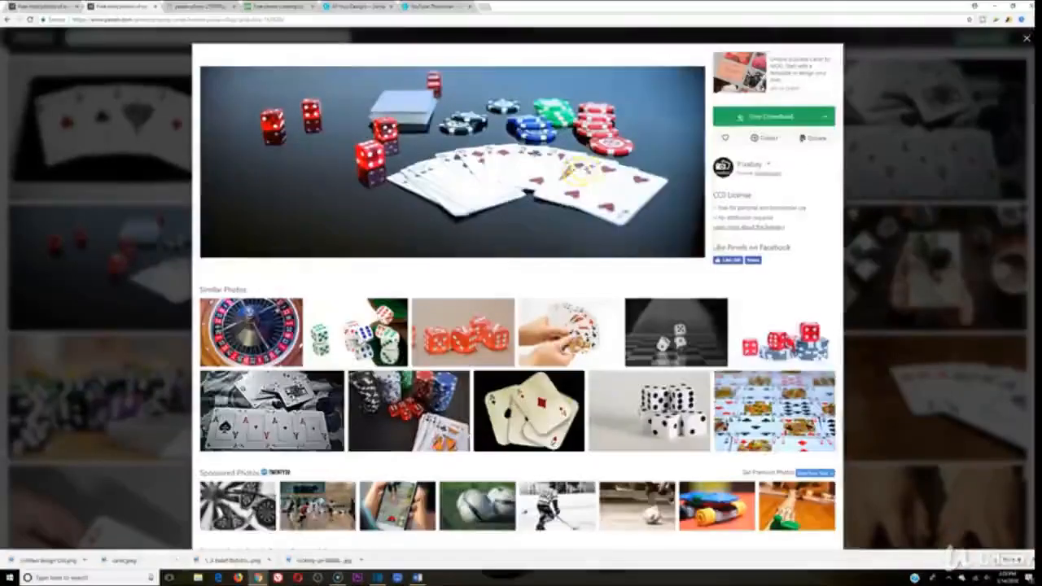
click(896, 147)
scroll(483, 344, down, 2)
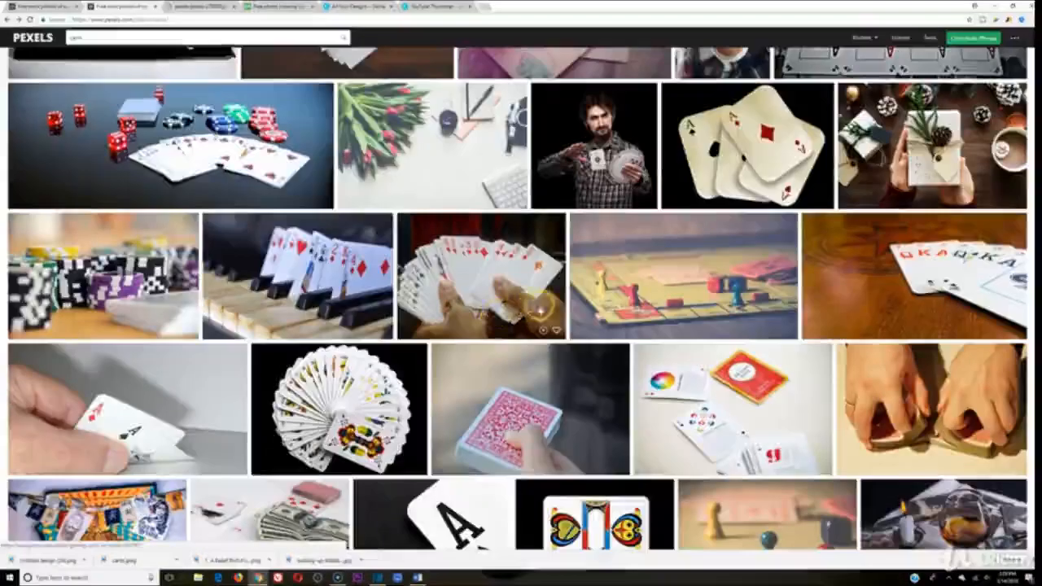
click(500, 277)
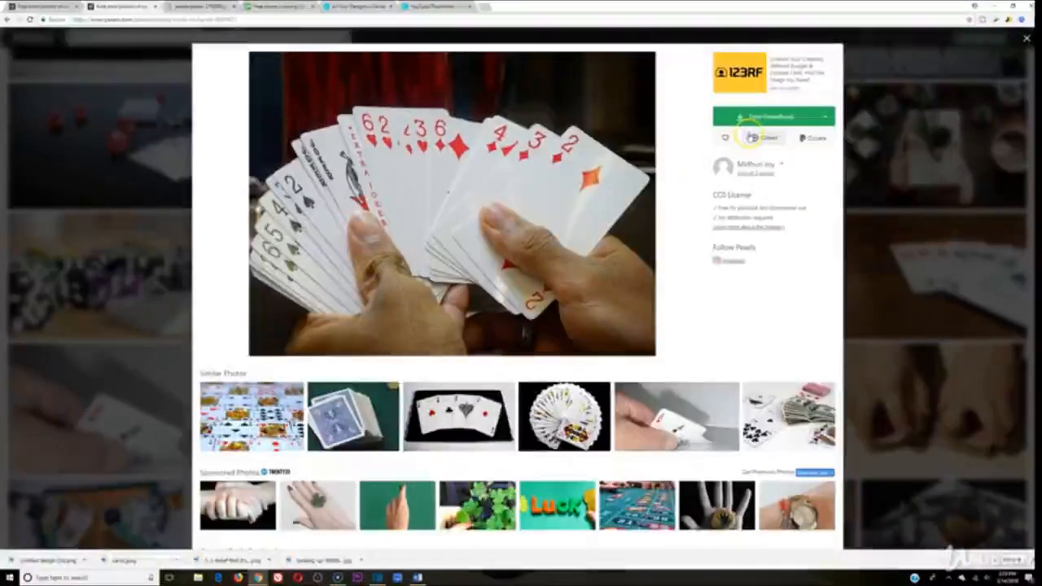
click(756, 118)
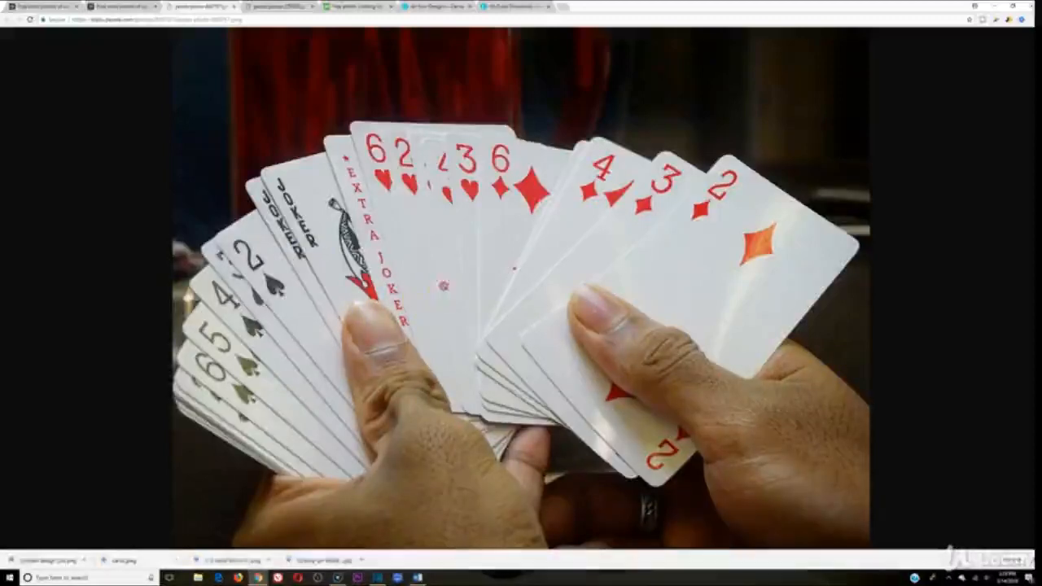
Save the fanned-cards photo in Pictures as "card hand" and close the two full-size photo tabs and the free-photo tab
right_click(444, 285)
click(461, 303)
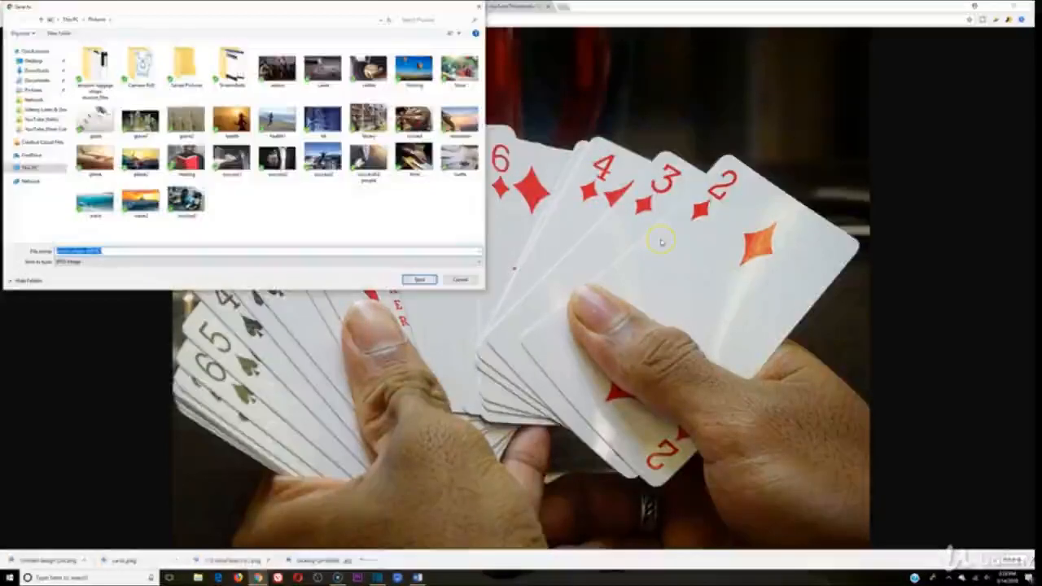
text(card hand)
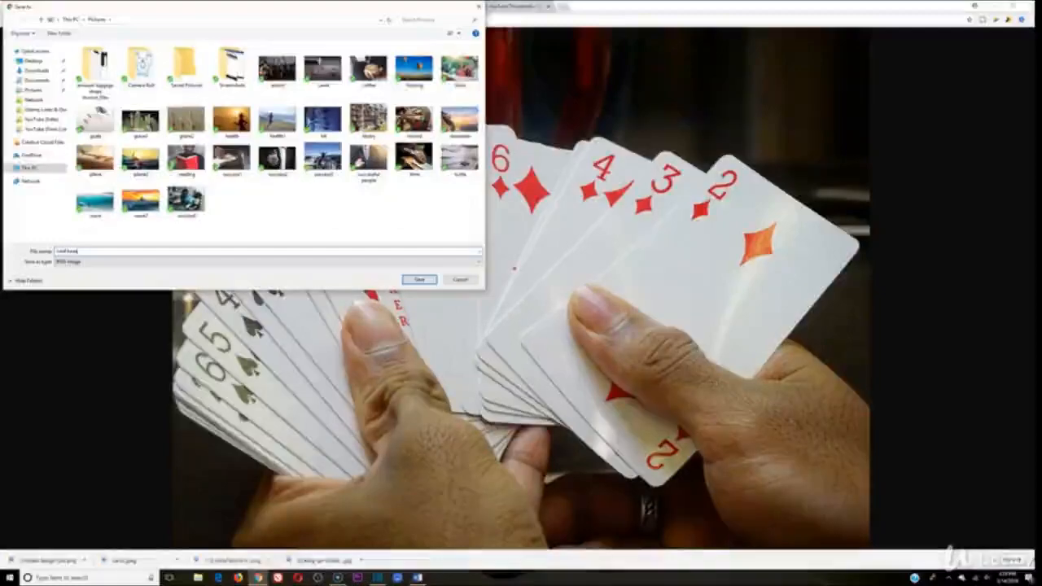
key(Return)
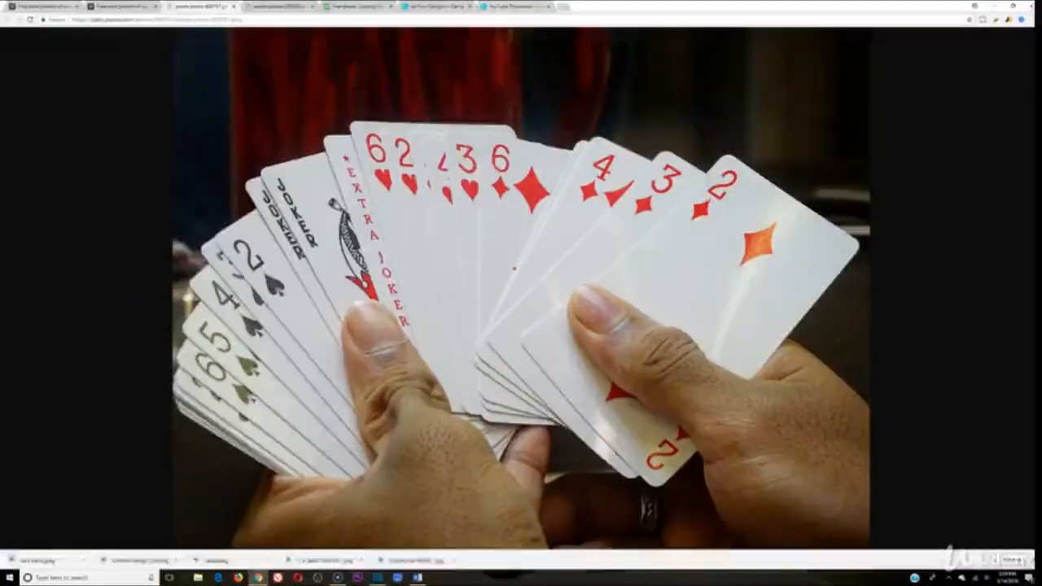
click(233, 6)
click(233, 6)
click(232, 6)
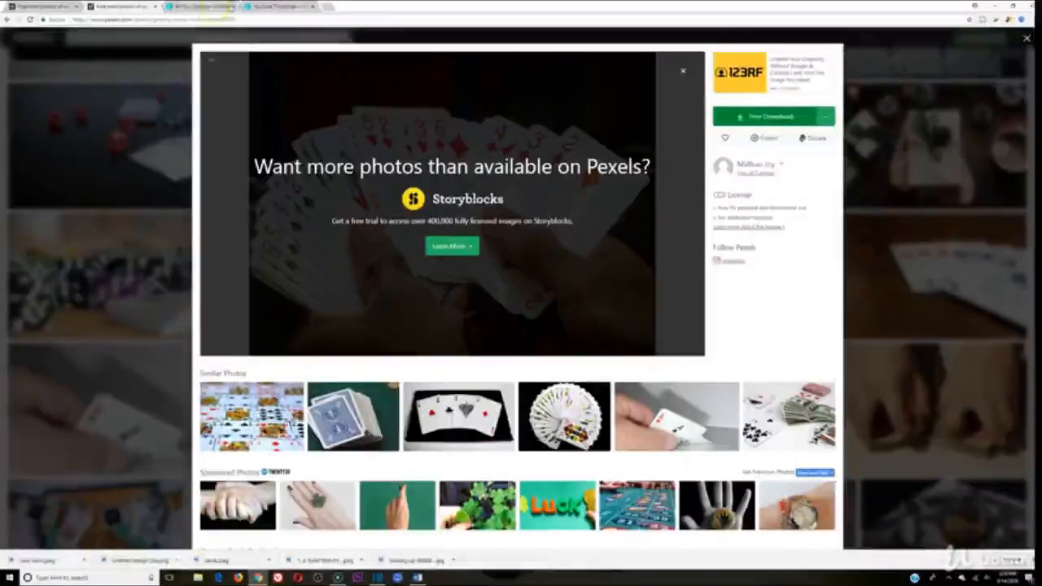
Replace the old design tab with a new YouTube Thumbnail design in Canva, upload the "card hand" photo and add it to the canvas
click(224, 7)
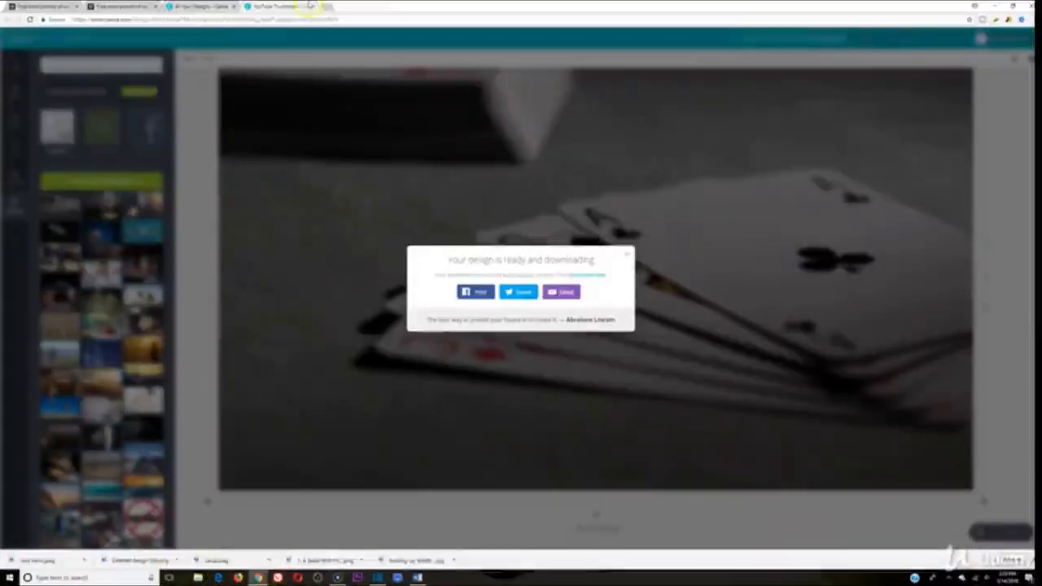
click(313, 7)
click(140, 106)
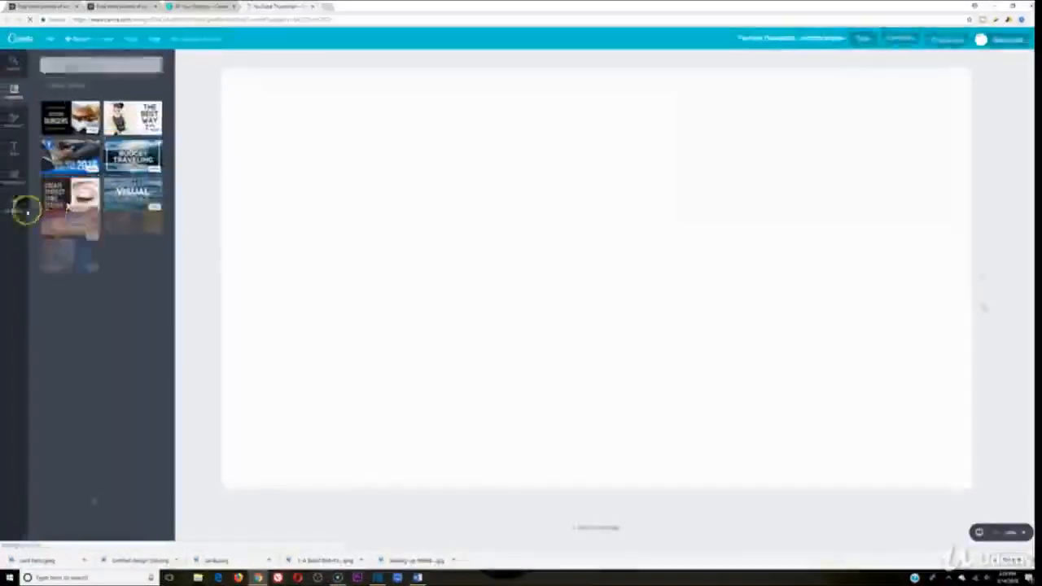
click(17, 208)
click(105, 181)
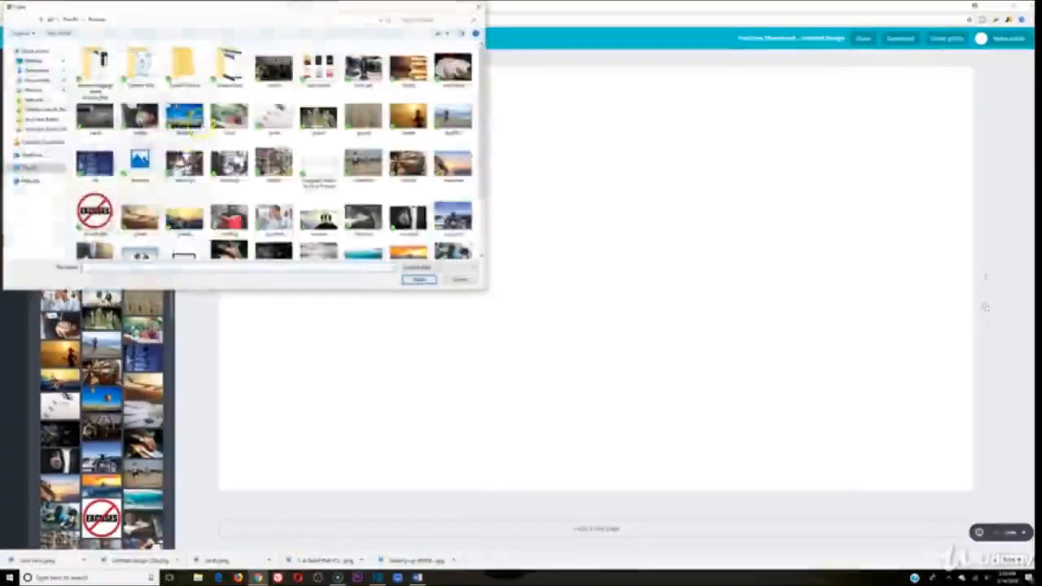
double_click(454, 67)
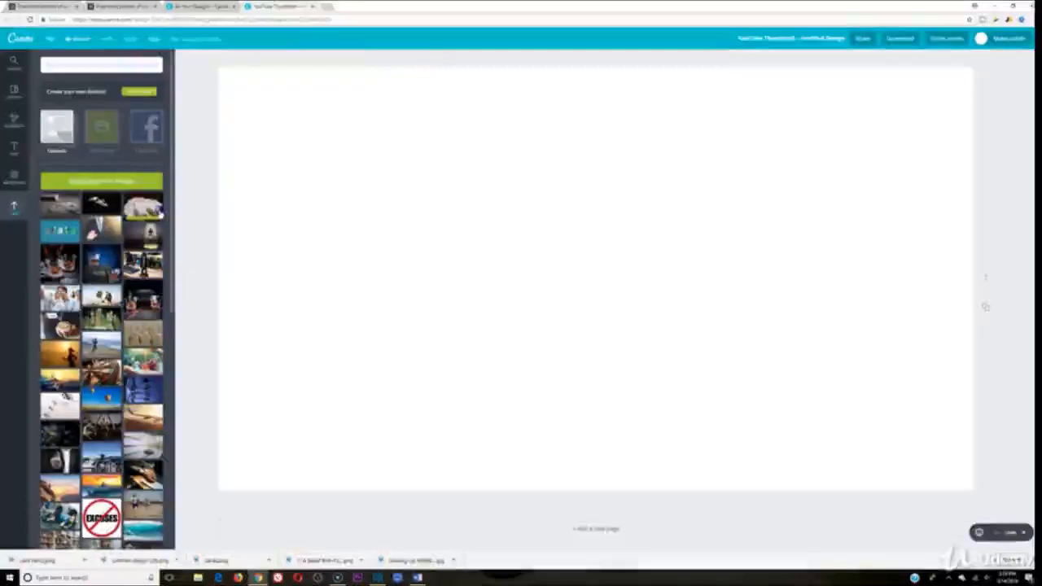
click(145, 211)
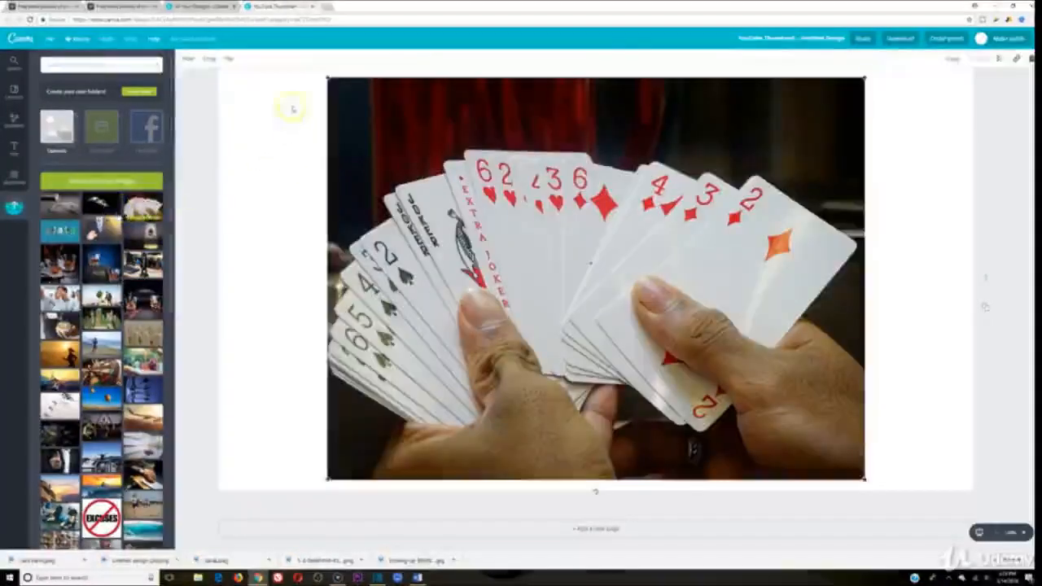
Enlarge and reposition the fanned-cards photo so that it fills the whole thumbnail canvas
drag(327, 77, 76, 86)
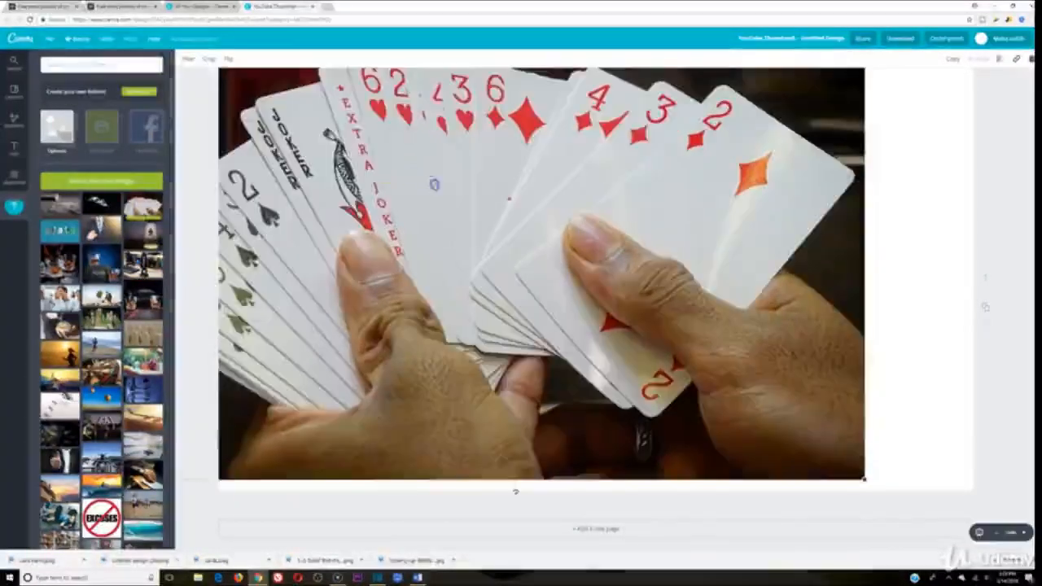
drag(435, 184, 482, 206)
drag(725, 417, 688, 324)
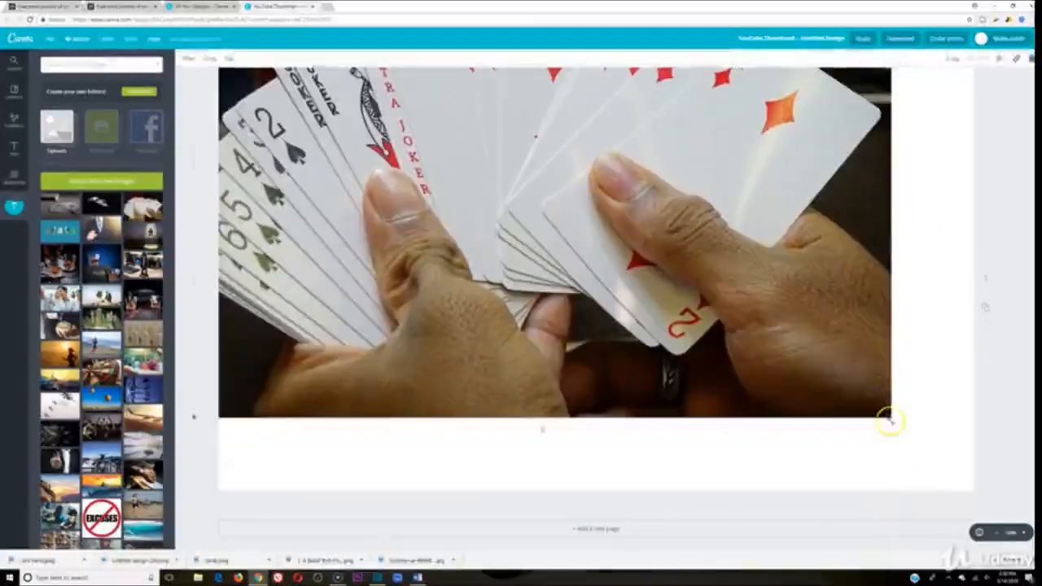
drag(891, 417, 974, 491)
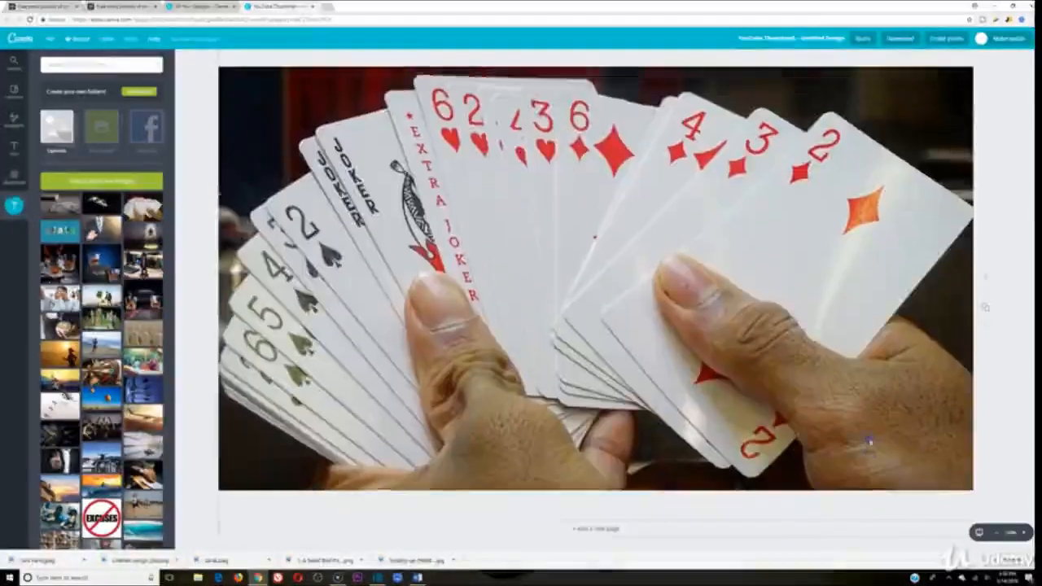
drag(870, 441, 871, 448)
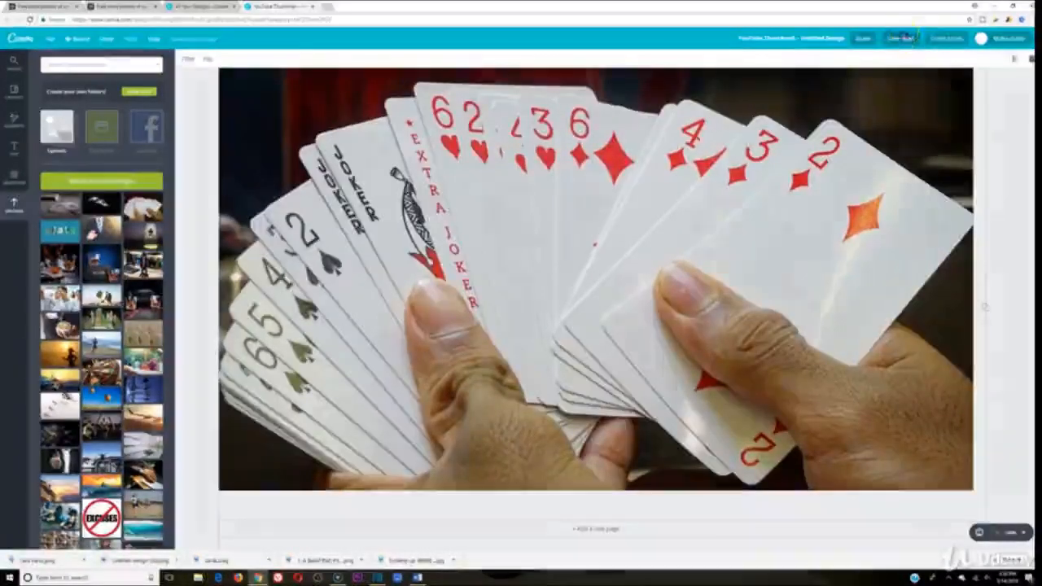
Download the fanned-cards design and check in Chrome whether the download has finished
click(902, 37)
click(896, 129)
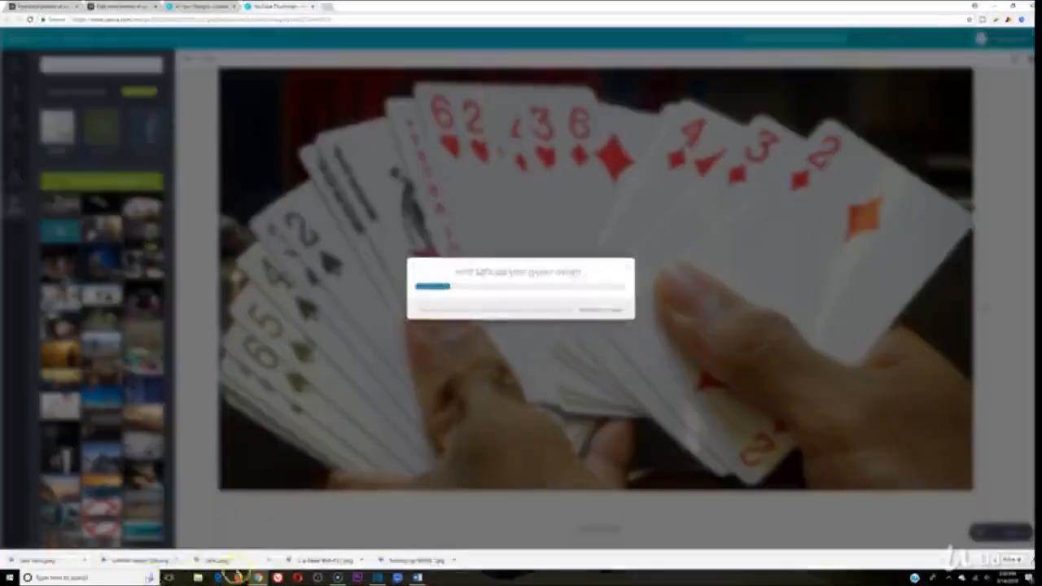
mouse_move(377, 577)
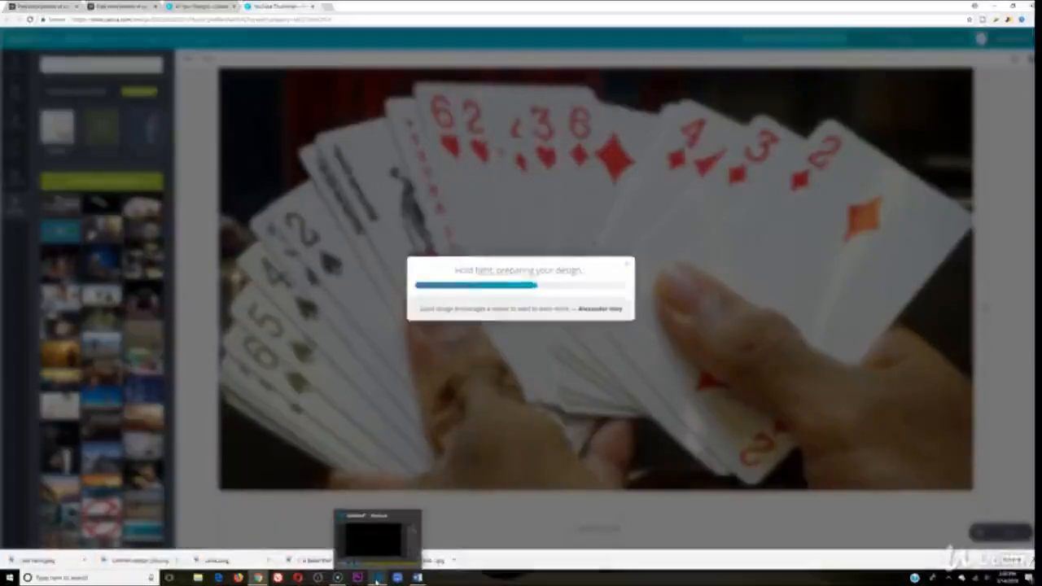
click(377, 577)
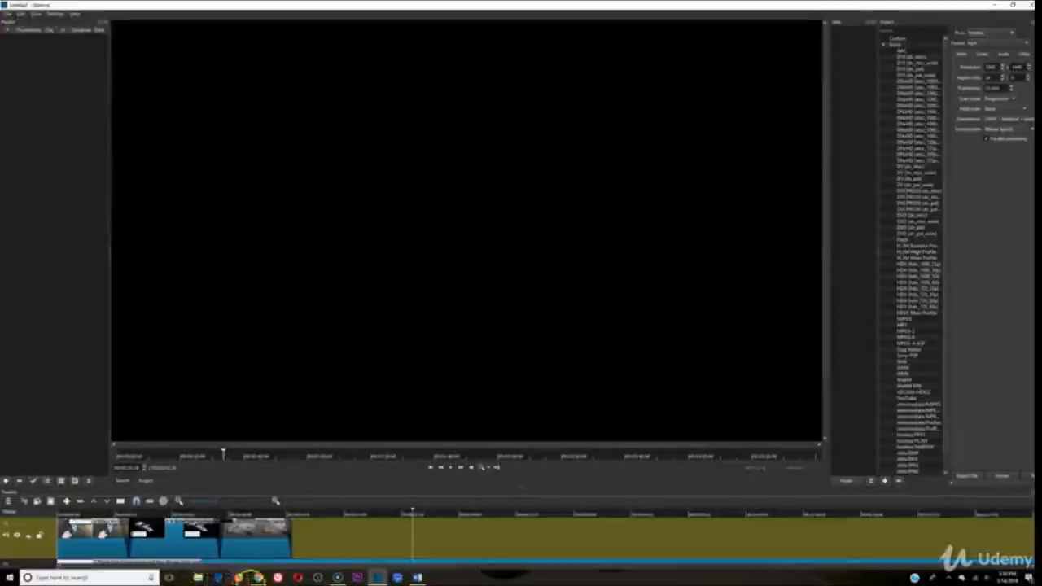
click(252, 577)
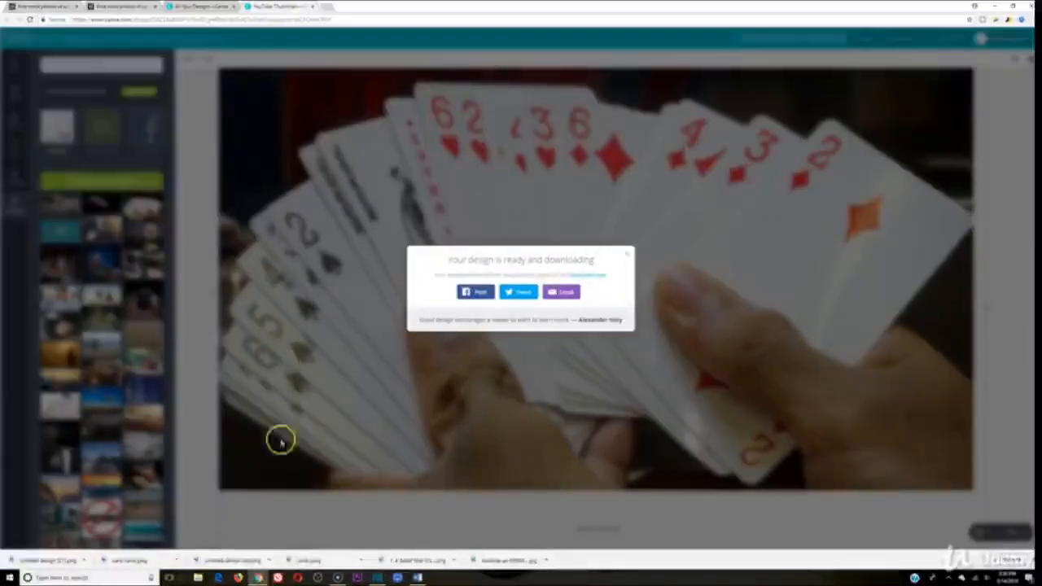
Switch to Shotcut, open the downloaded fanned-cards design and place it on the timeline directly after the last clip
click(377, 578)
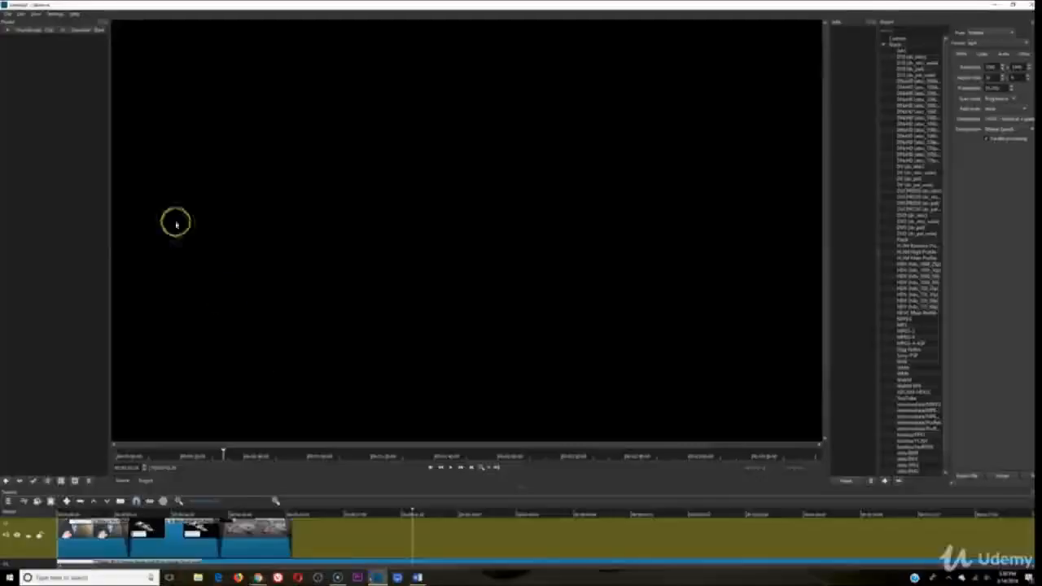
click(11, 14)
click(32, 32)
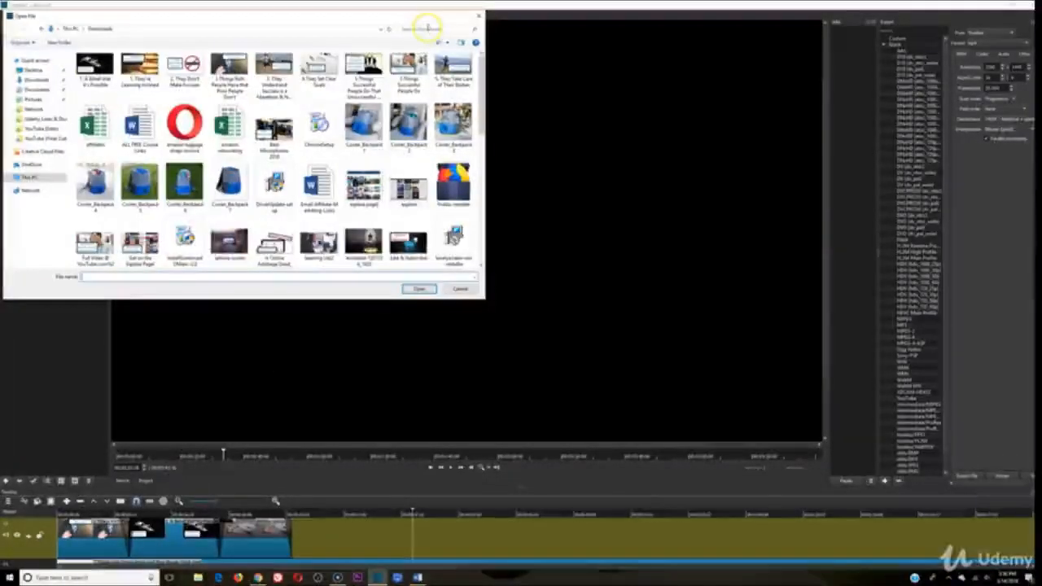
scroll(436, 167, down, 10)
double_click(446, 185)
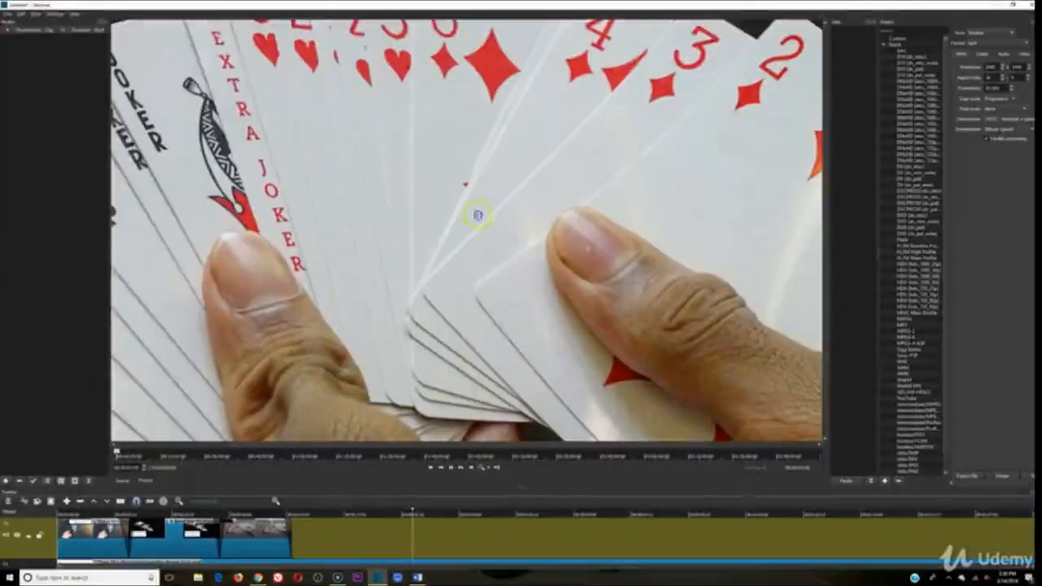
drag(478, 214, 334, 530)
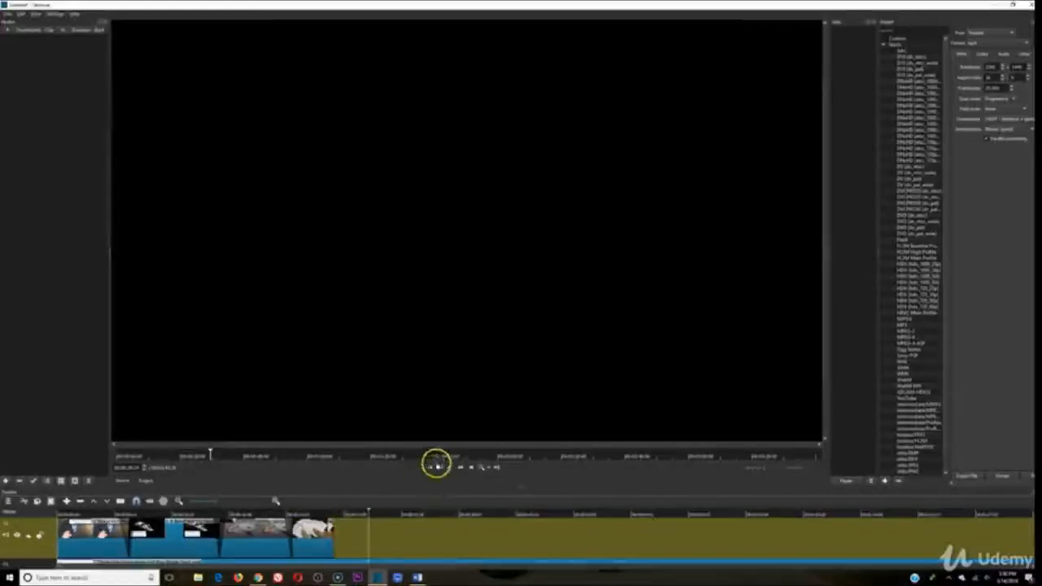
Play the timeline from the start of the fanned-cards clip, pause, and extend the clip's end to the playhead
click(436, 464)
click(432, 468)
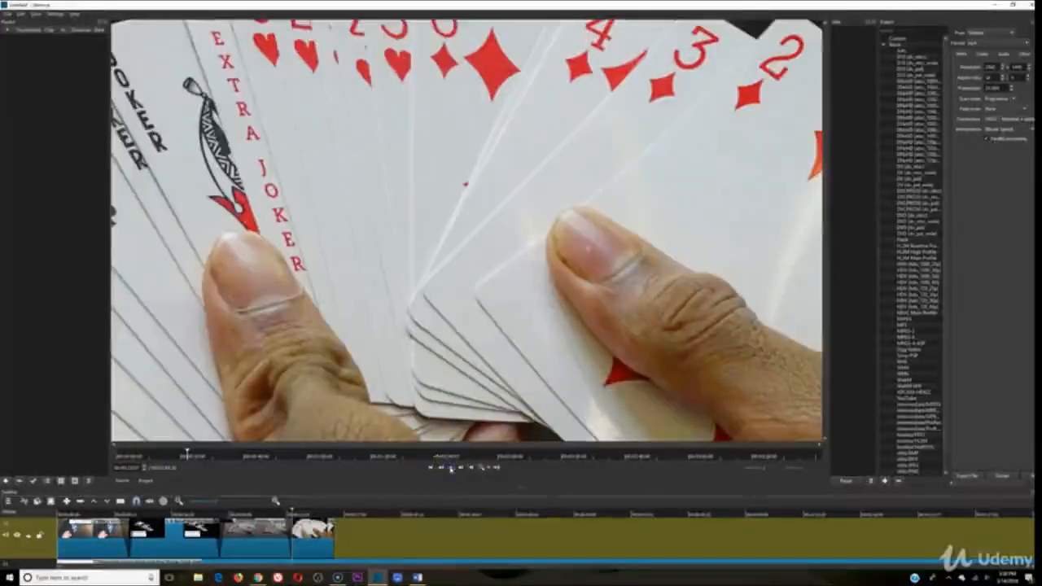
click(450, 467)
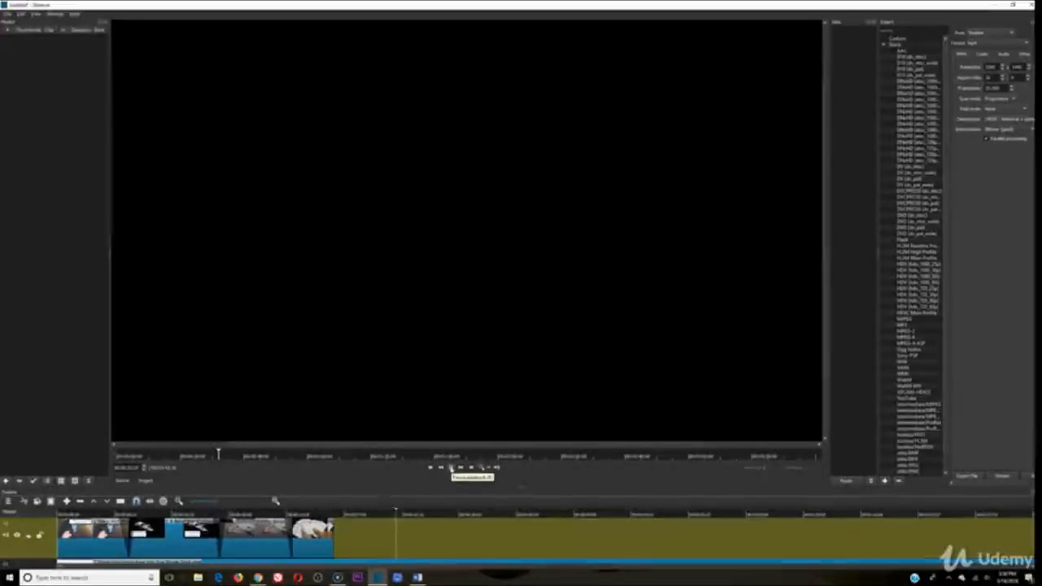
click(451, 468)
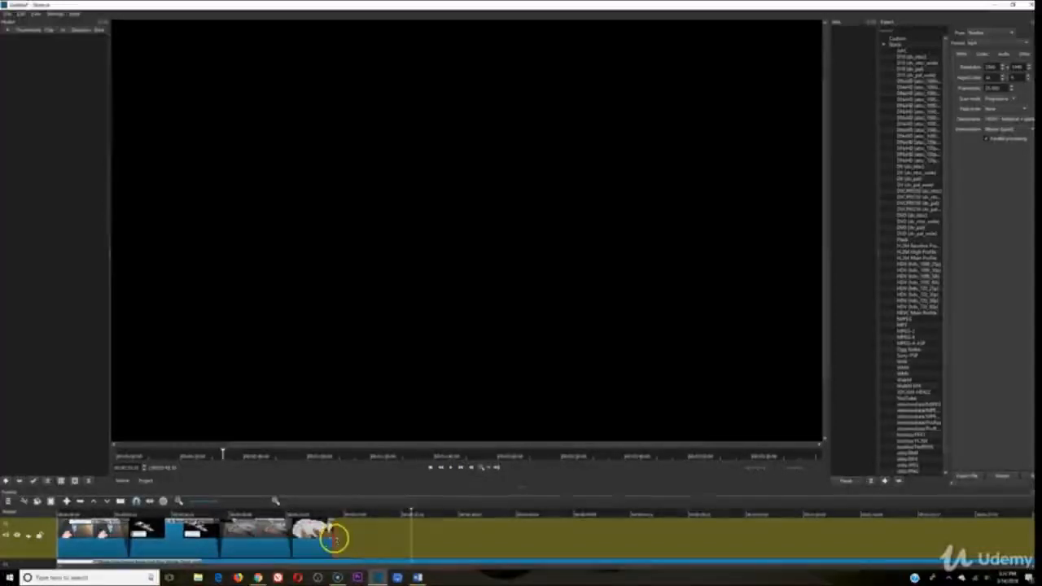
drag(349, 542, 414, 539)
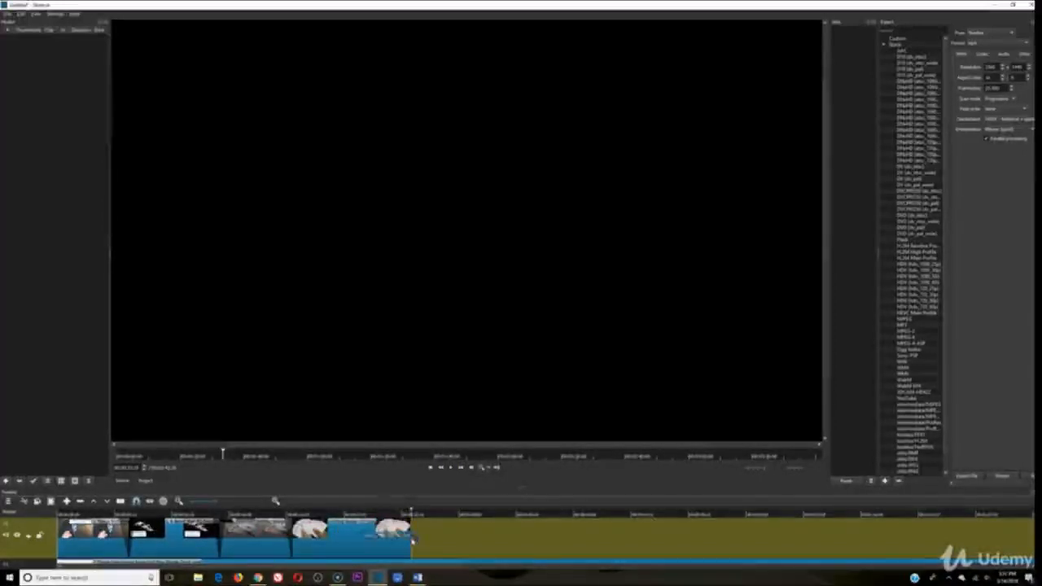
click(408, 519)
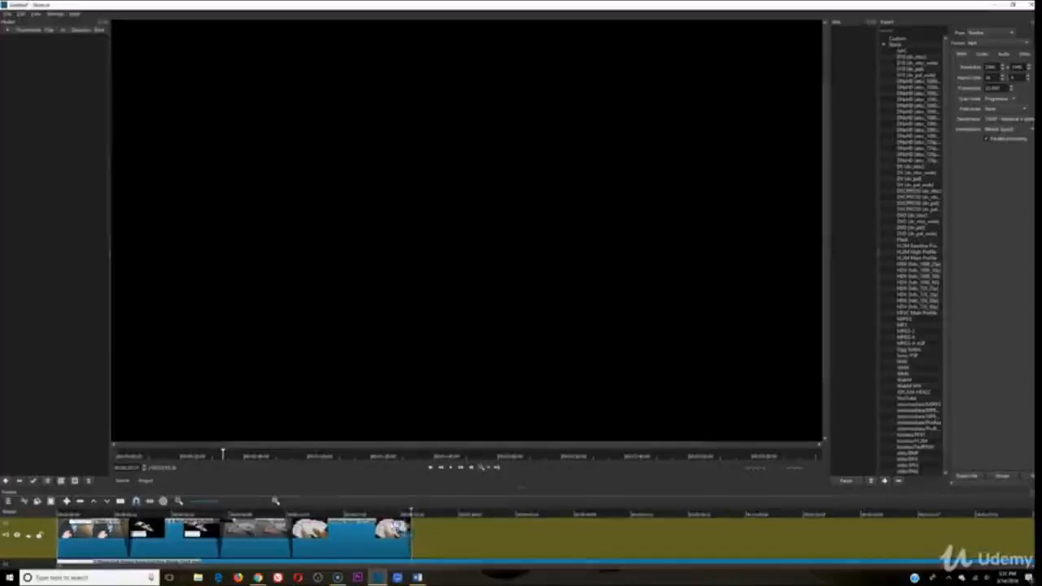
click(295, 528)
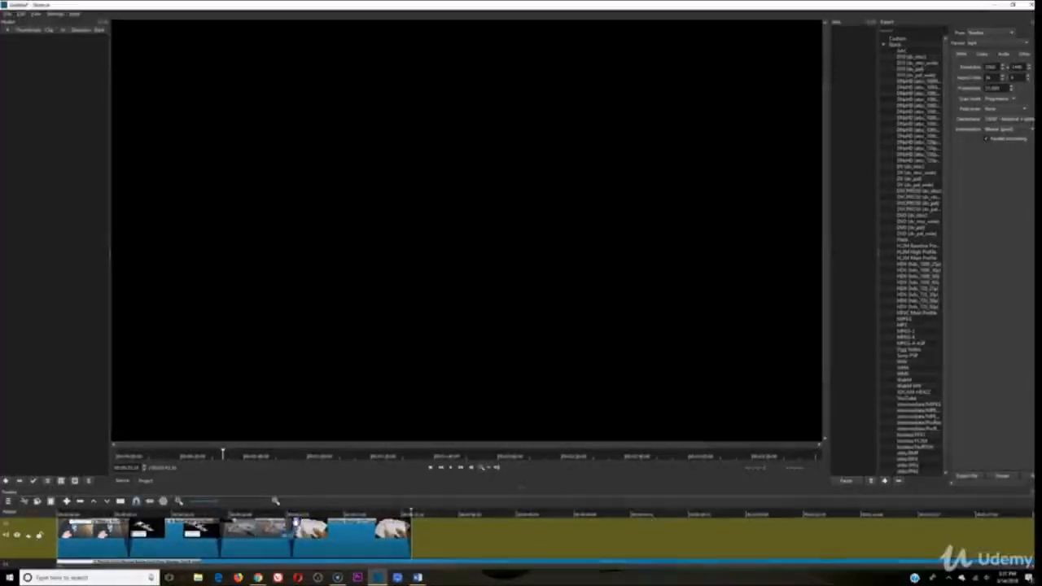
click(230, 526)
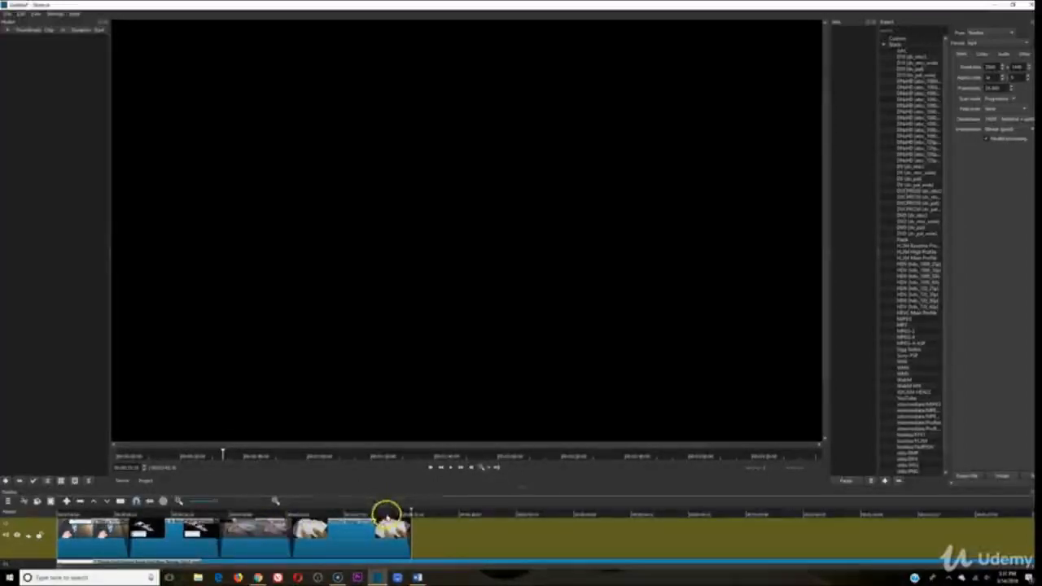
click(257, 578)
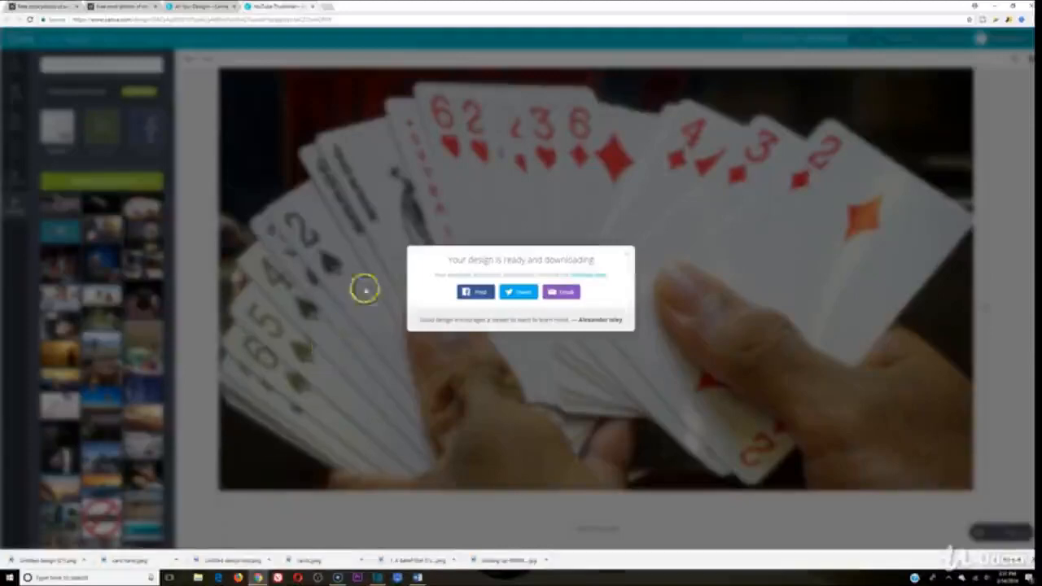
click(377, 577)
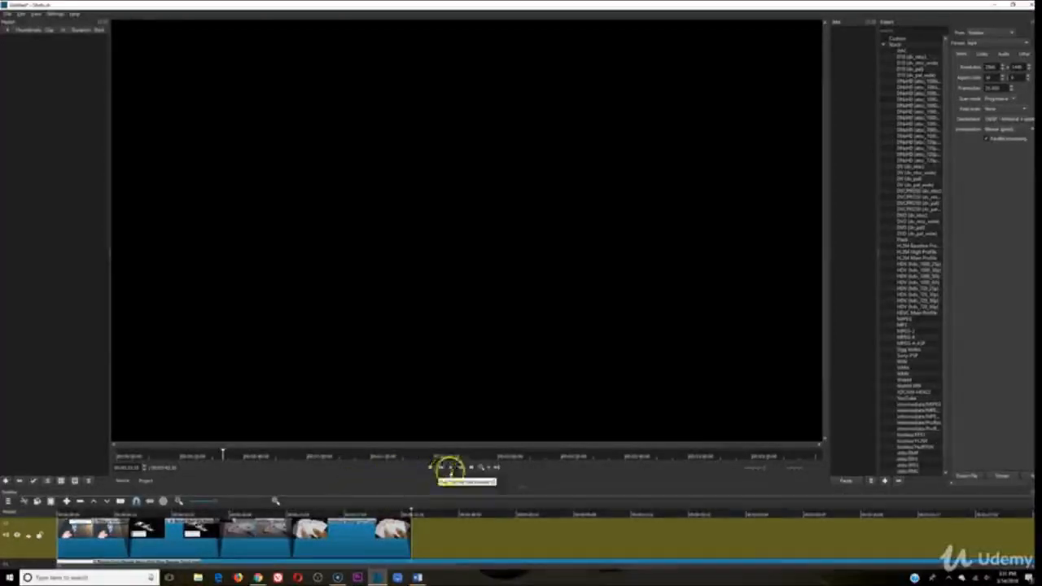
drag(431, 564, 1009, 559)
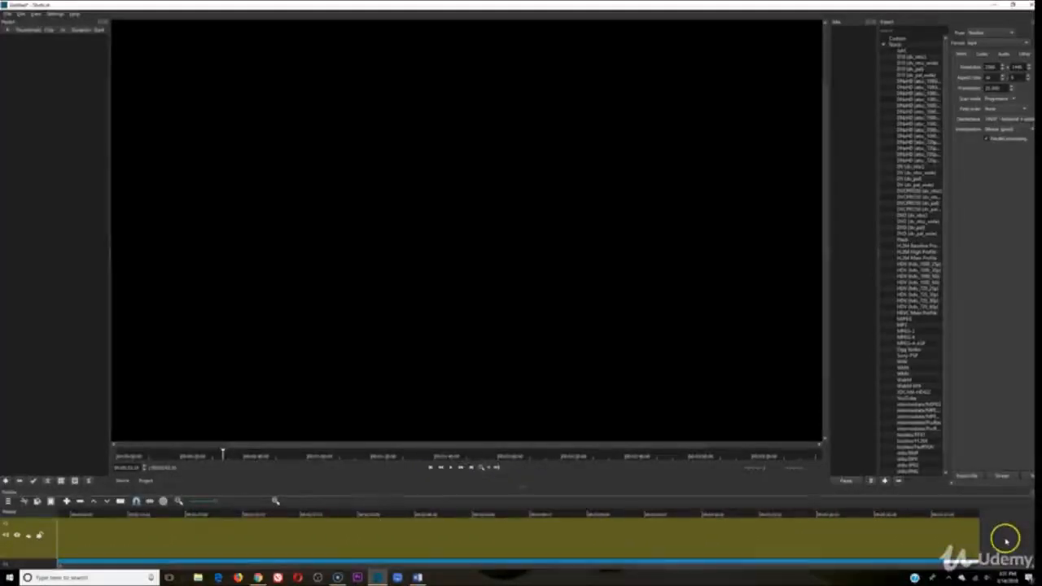
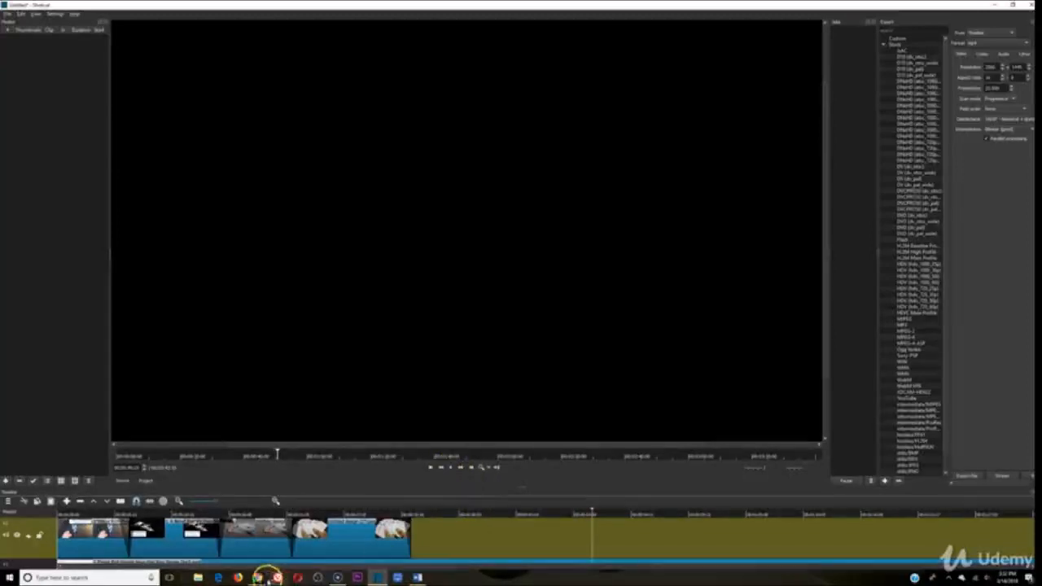
Switch to Chrome, close the Pexels card-photo tab and return to the Pexels success photos
mouse_move(257, 578)
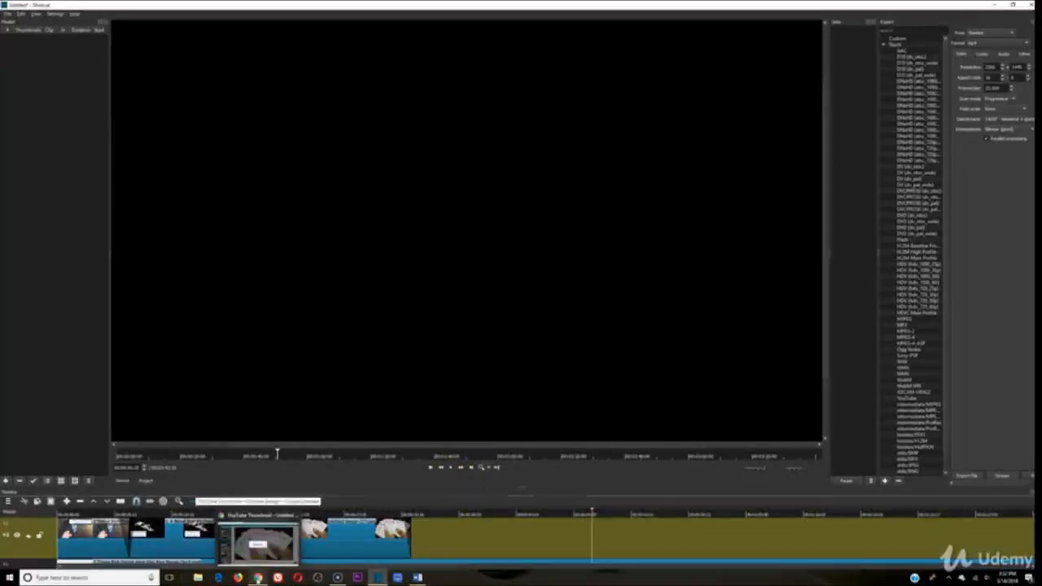
click(258, 544)
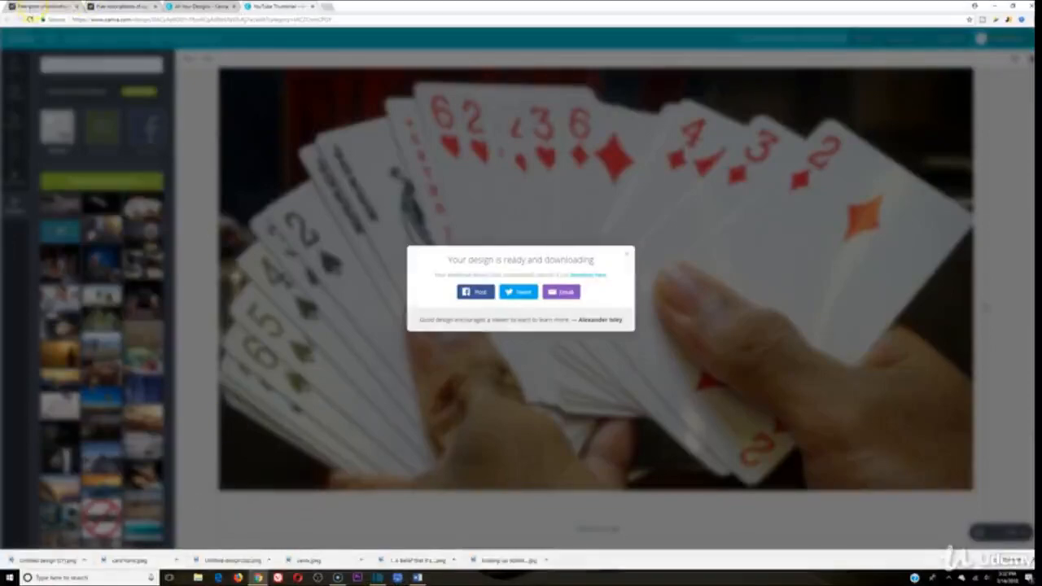
click(126, 7)
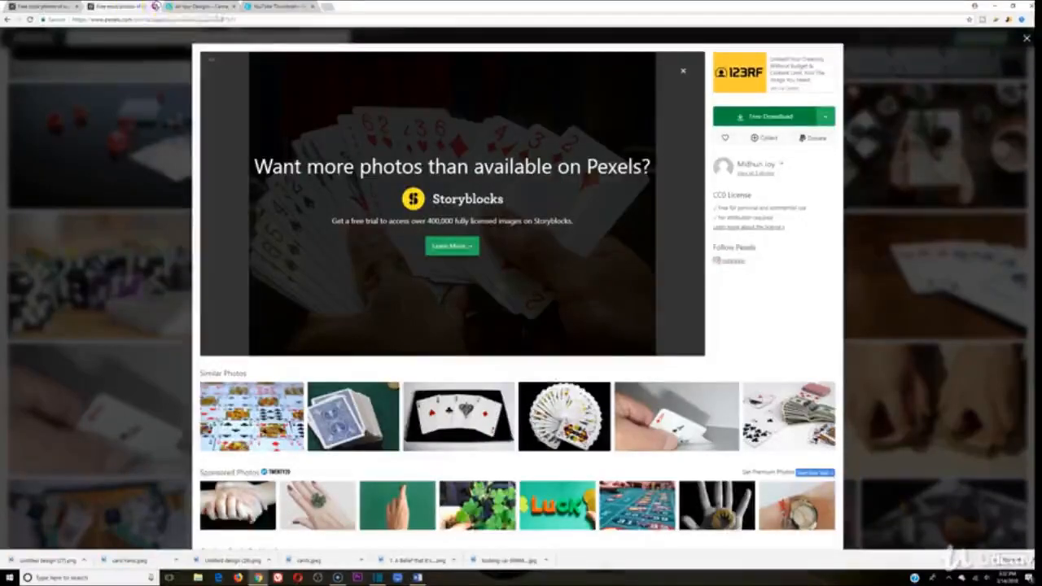
click(155, 6)
click(45, 4)
click(86, 100)
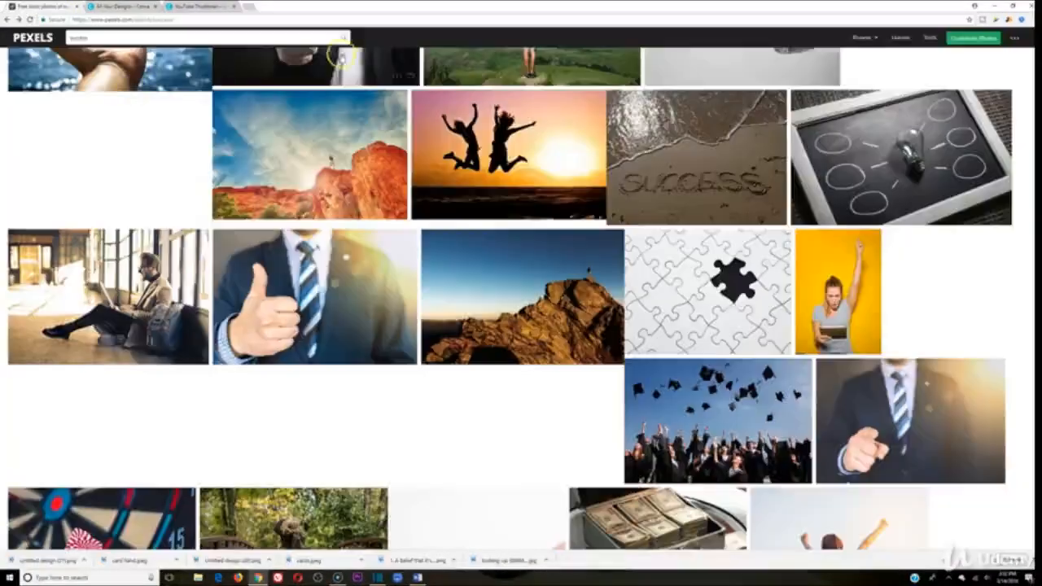
Search Pexels for "faith" and browse the resulting photos for a suitable image
drag(254, 32, 79, 37)
key(BackSpace)
key(BackSpace)
key(BackSpace)
key(BackSpace)
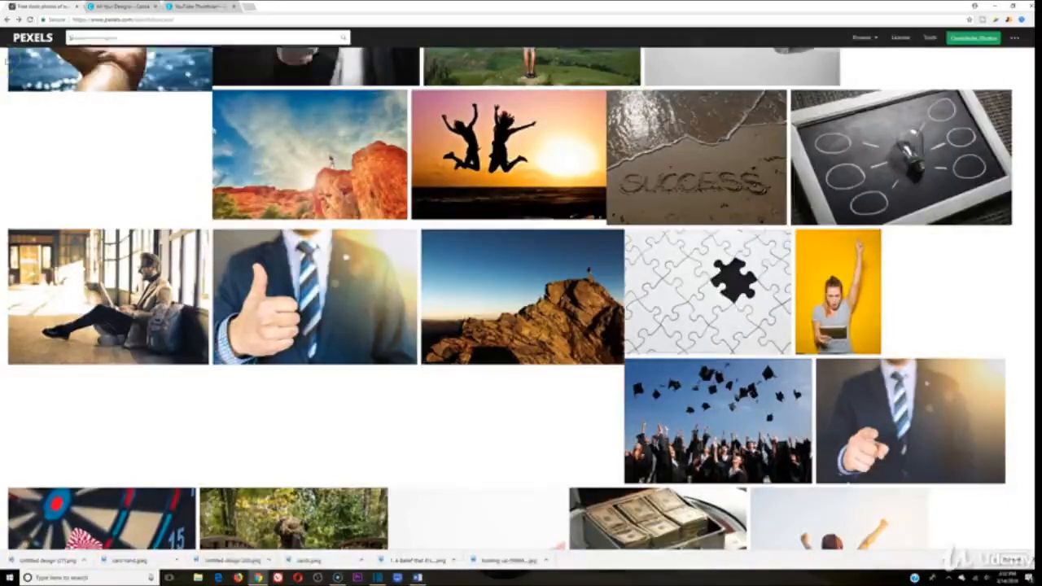
text(lucth)
key(Return)
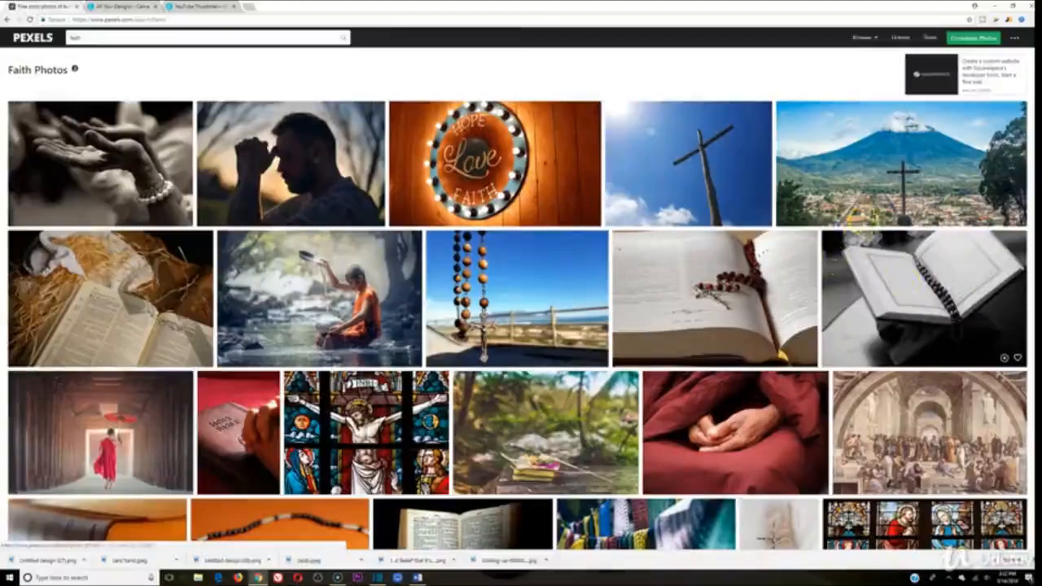
scroll(659, 367, down, 2)
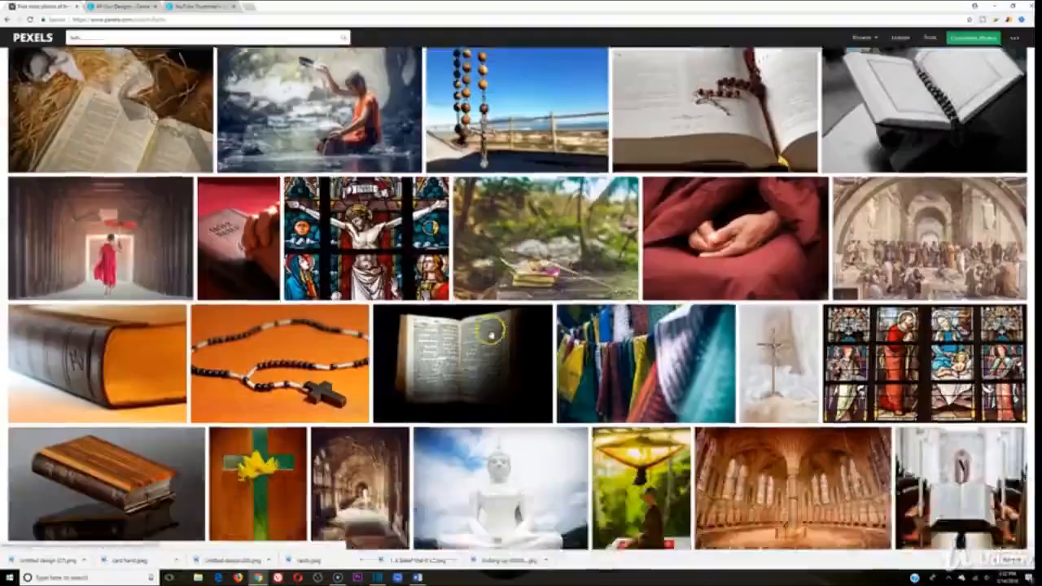
Replace the "faith" photo search on Pexels with a search for "mountain climbing"
scroll(491, 331, down, 1)
scroll(104, 261, down, 2)
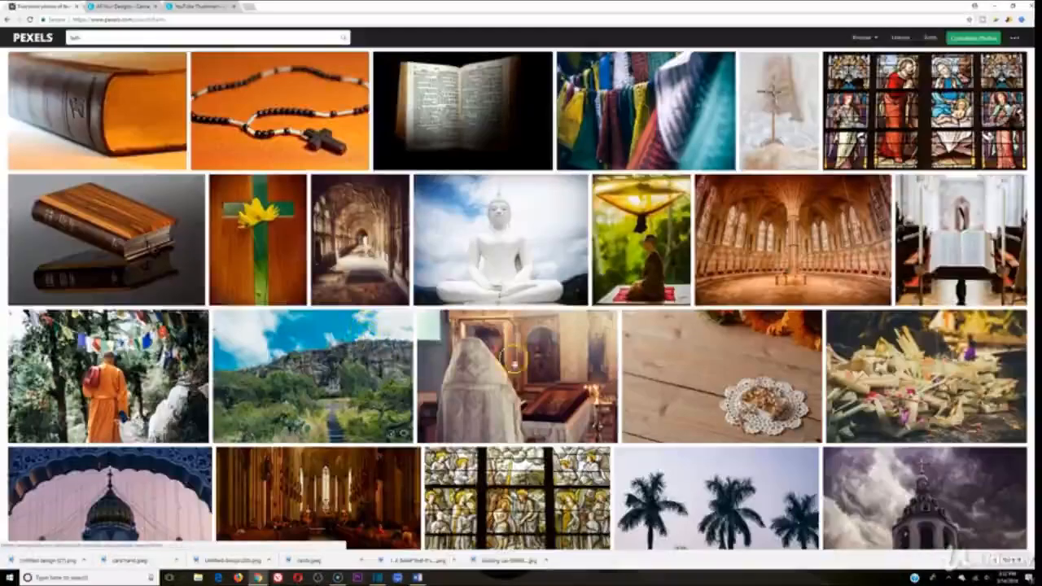
scroll(515, 364, down, 3)
scroll(414, 277, up, 6)
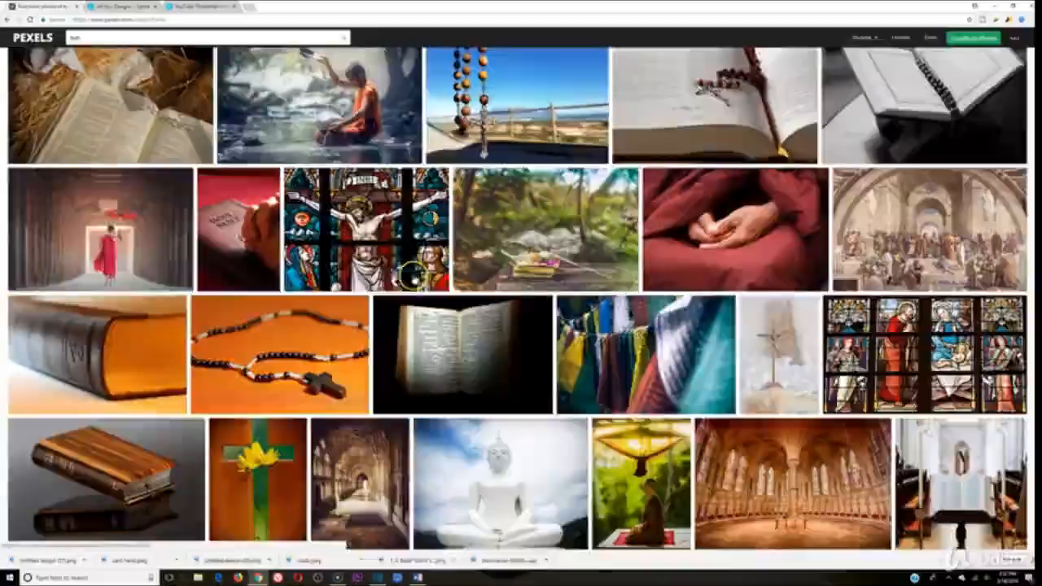
scroll(415, 278, up, 3)
drag(170, 36, 69, 37)
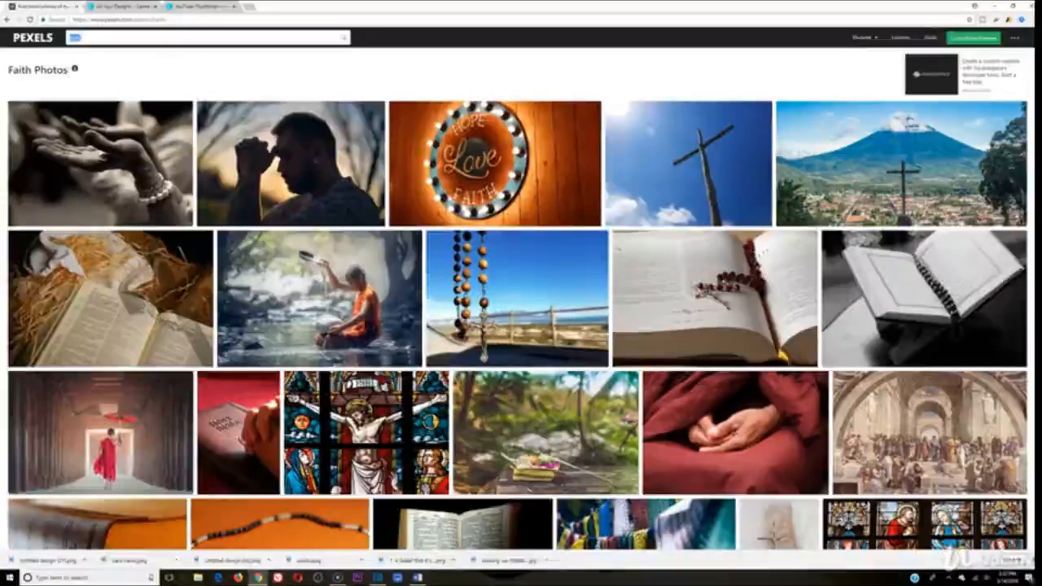
text(entrepreneurship)
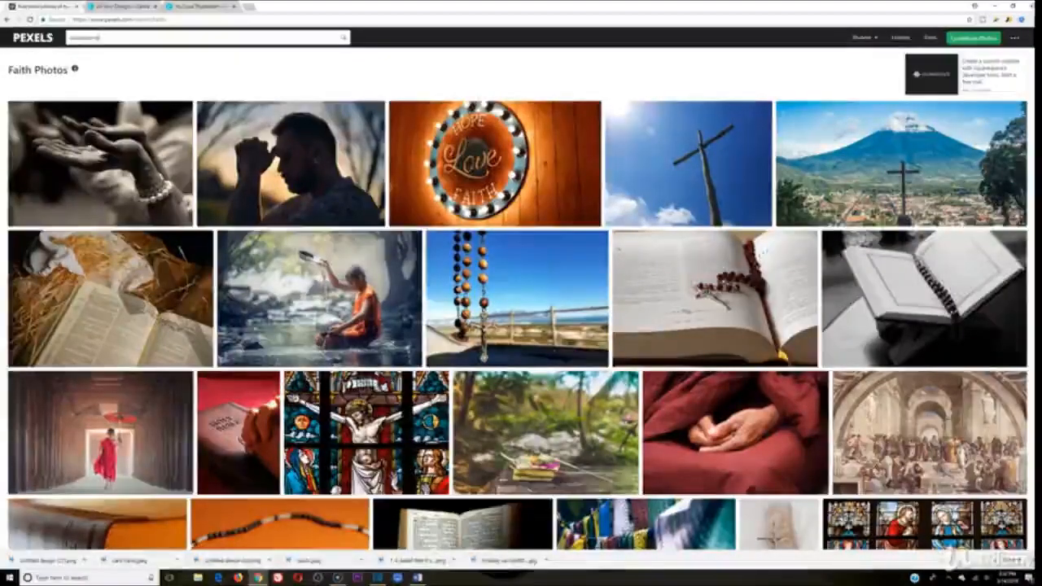
key(Return)
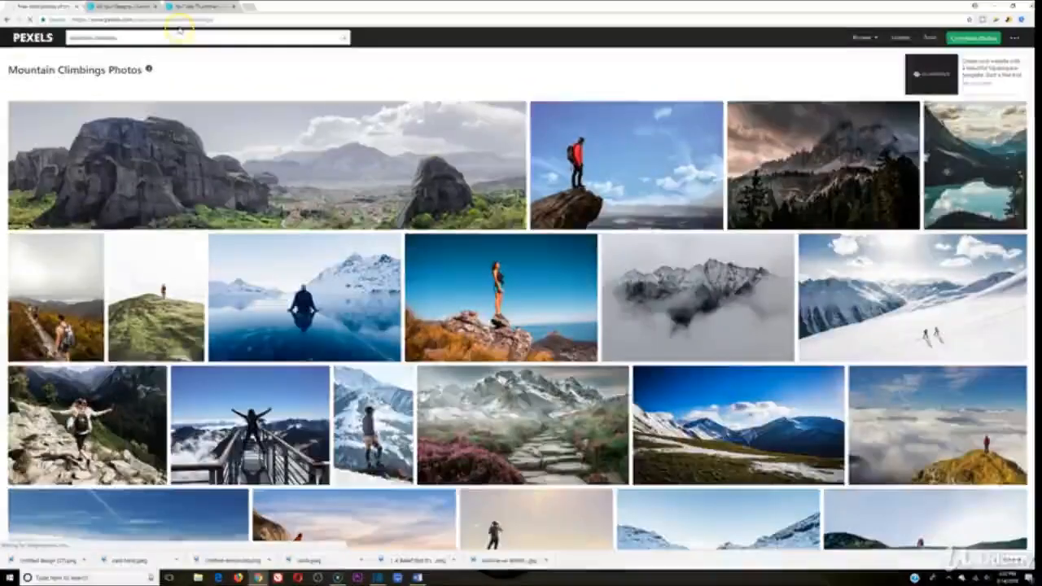
click(179, 37)
key(BackSpace)
key(Return)
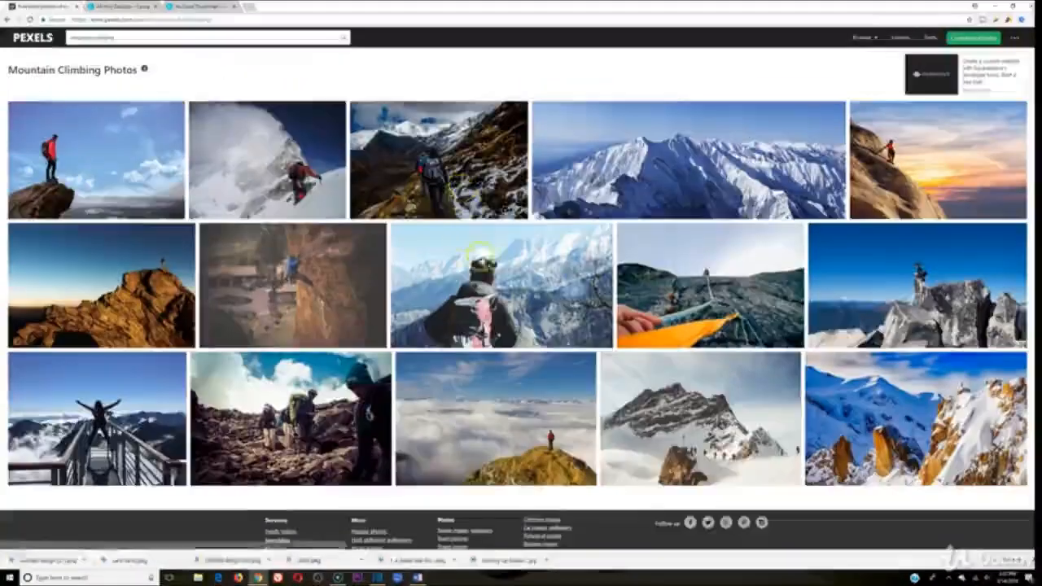
Open the photo of the backpacker facing snowy mountains at full size and save it to the Pictures folder
click(490, 257)
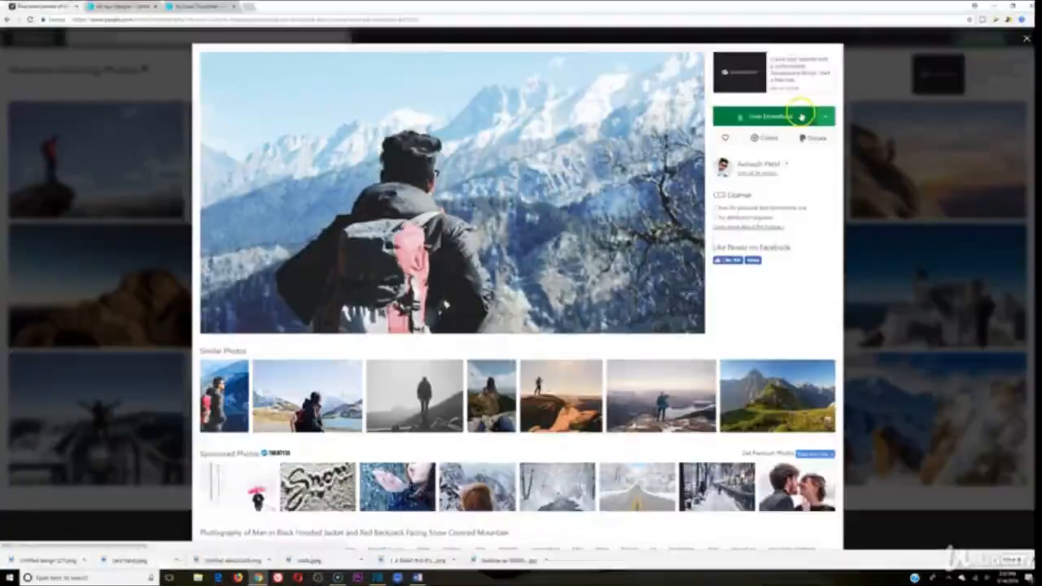
click(798, 111)
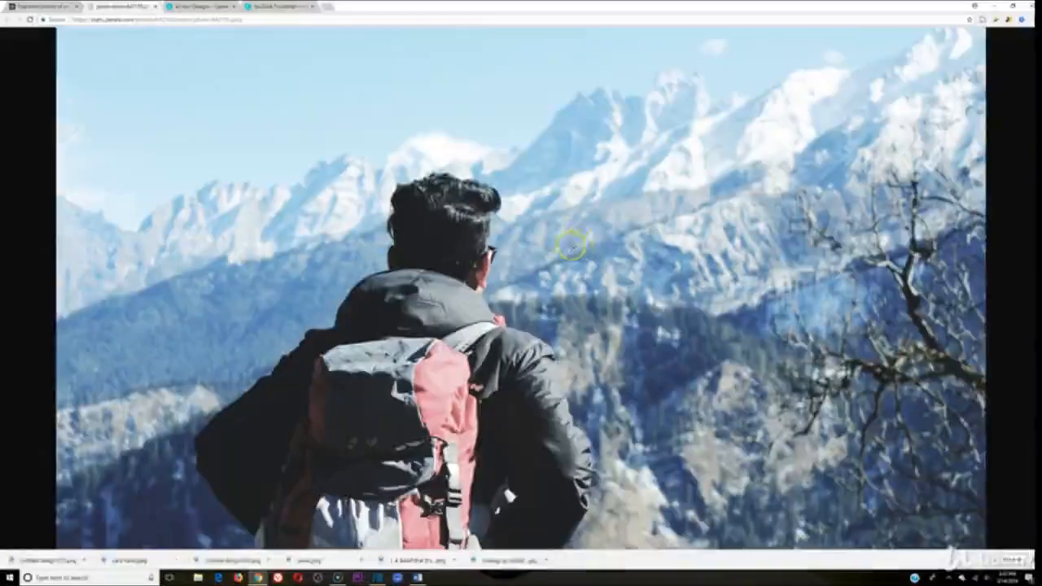
right_click(572, 244)
click(580, 262)
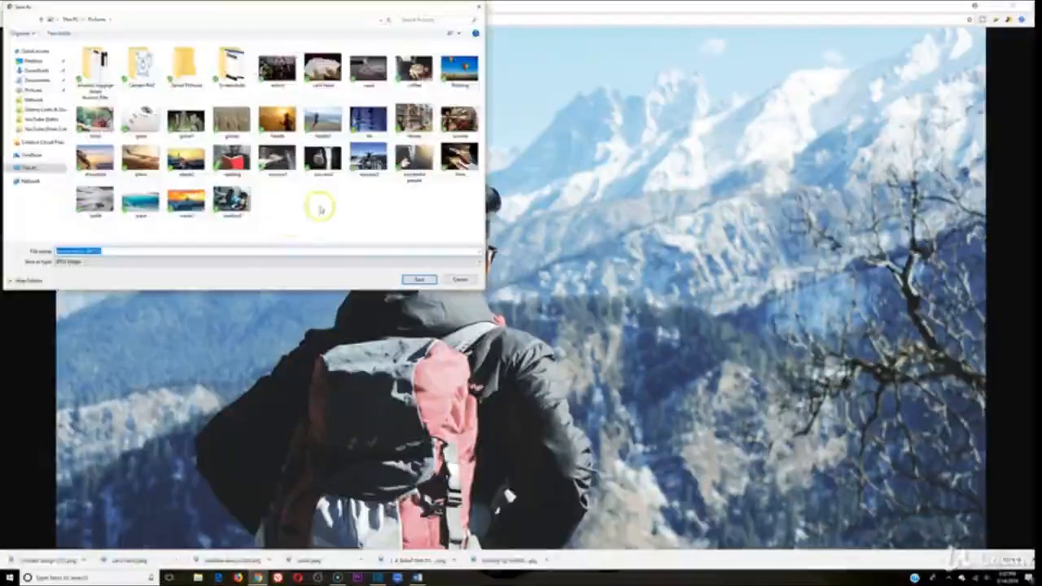
text(hiking)
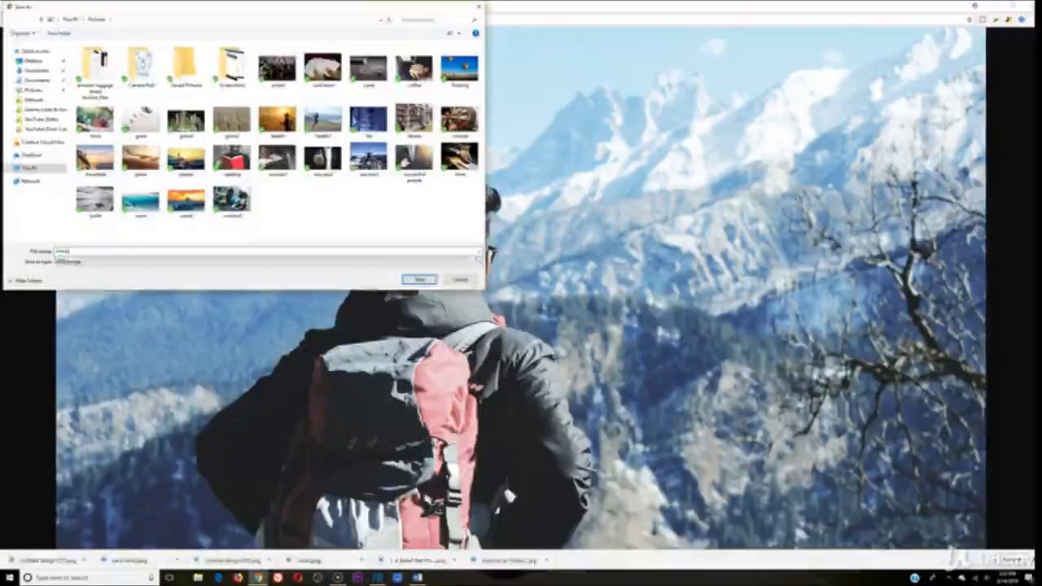
click(418, 280)
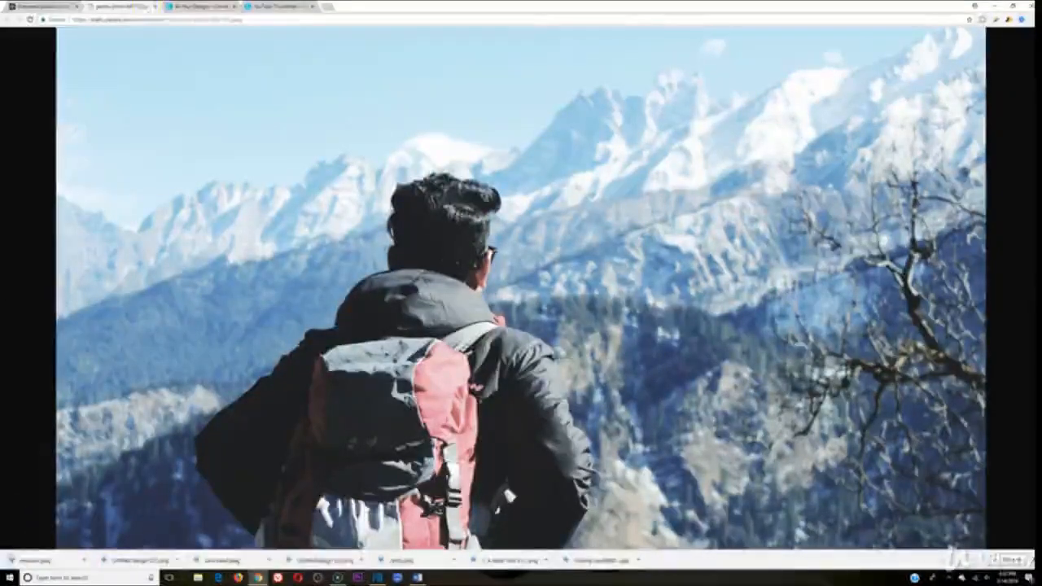
Return to Canva, close the fanned-cards design and create a blank YouTube Thumbnail design
click(281, 6)
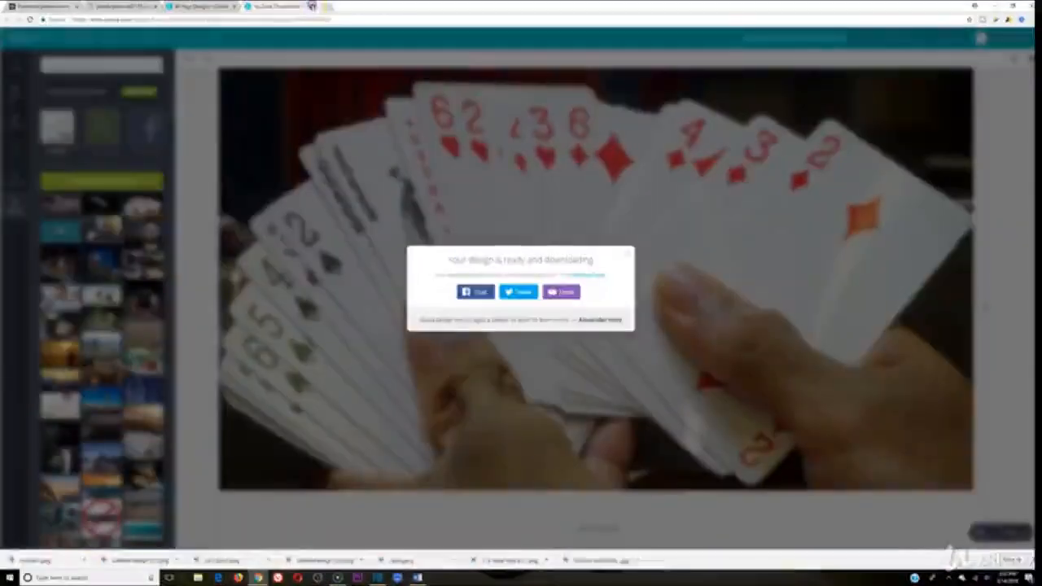
click(313, 7)
click(145, 88)
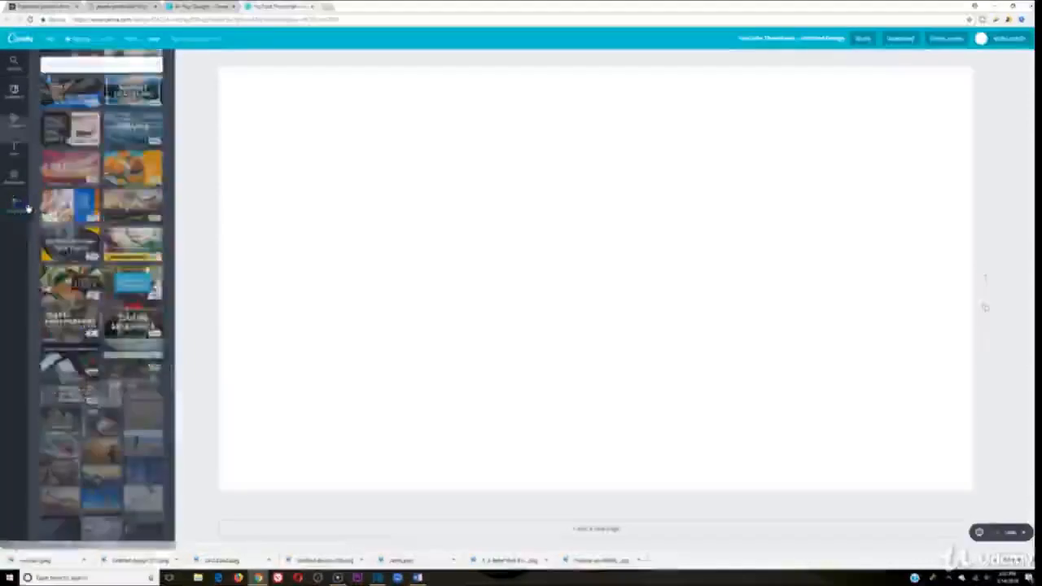
Upload the saved backpacker photo from the Pictures folder to the Canva uploads
click(18, 205)
click(109, 180)
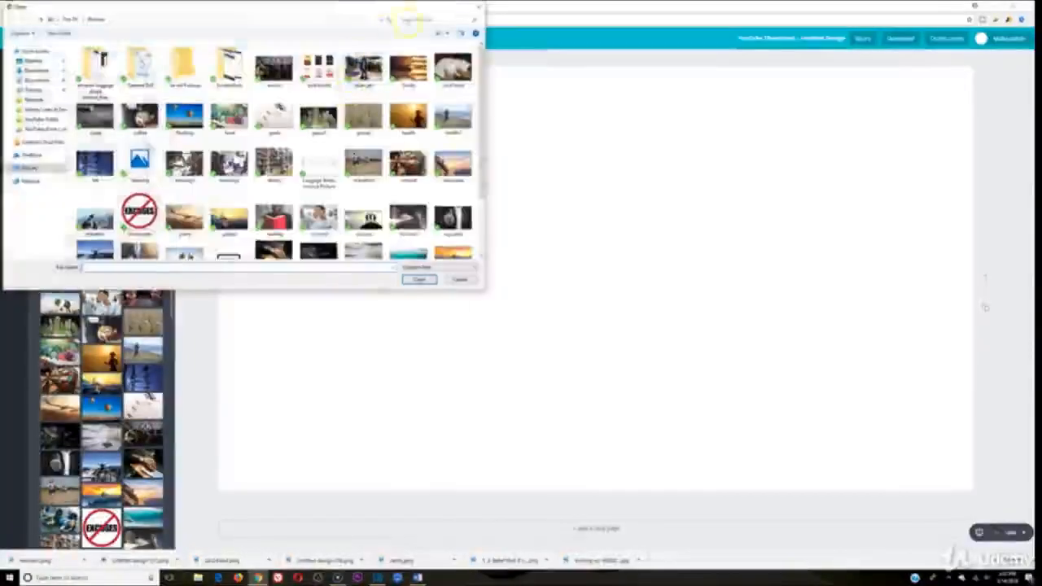
click(408, 20)
text(mount)
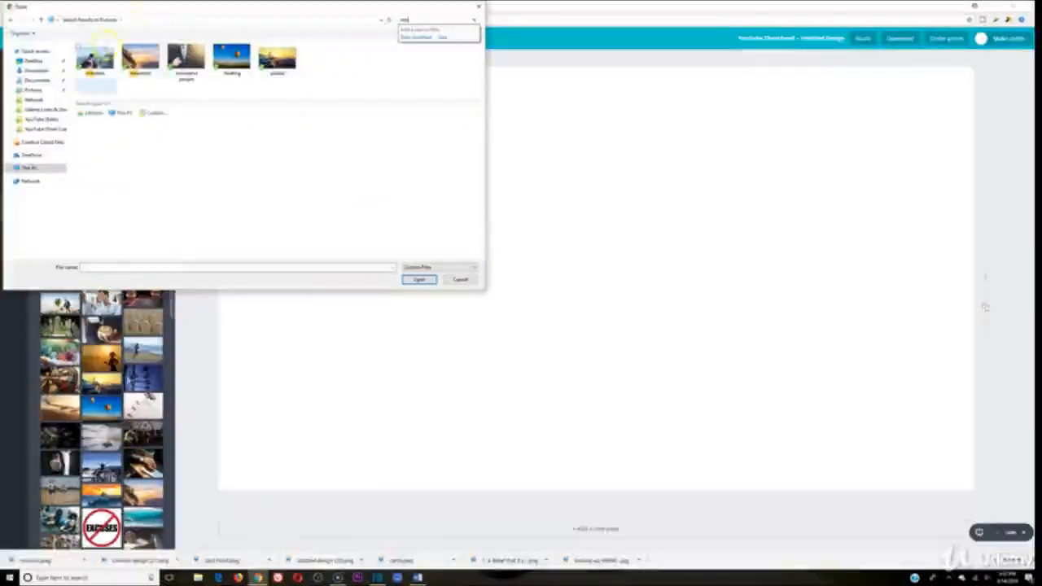
double_click(95, 56)
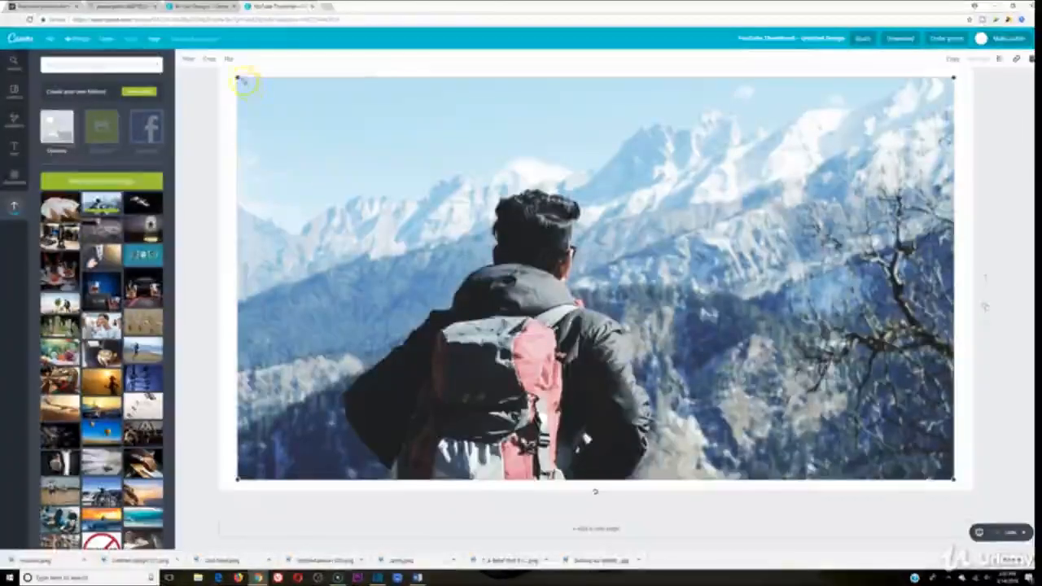
Enlarge and reposition the backpacker photo to cover the whole canvas, and download the design
drag(238, 79, 22, 90)
drag(431, 234, 470, 252)
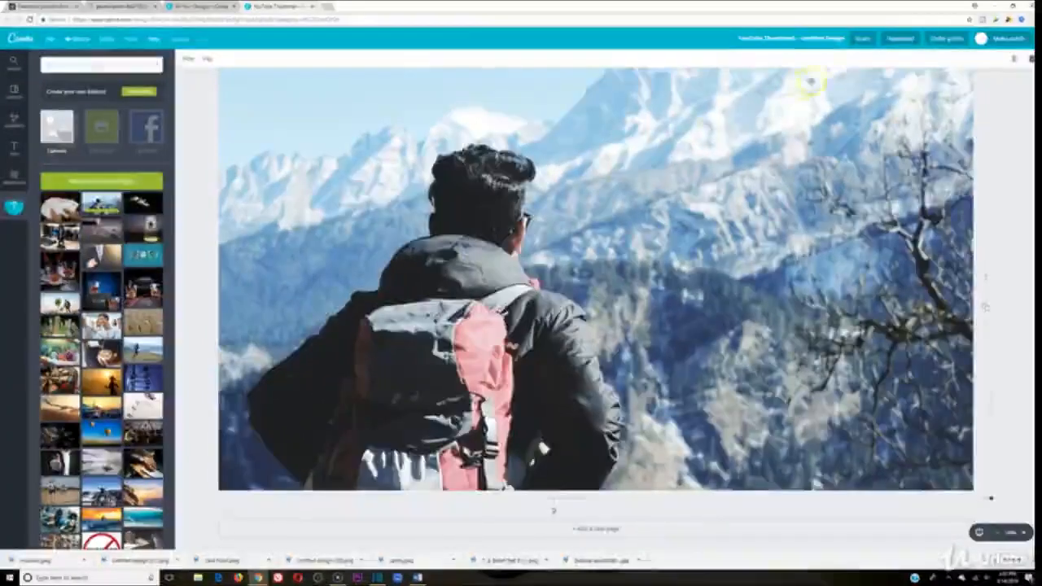
click(885, 41)
click(875, 130)
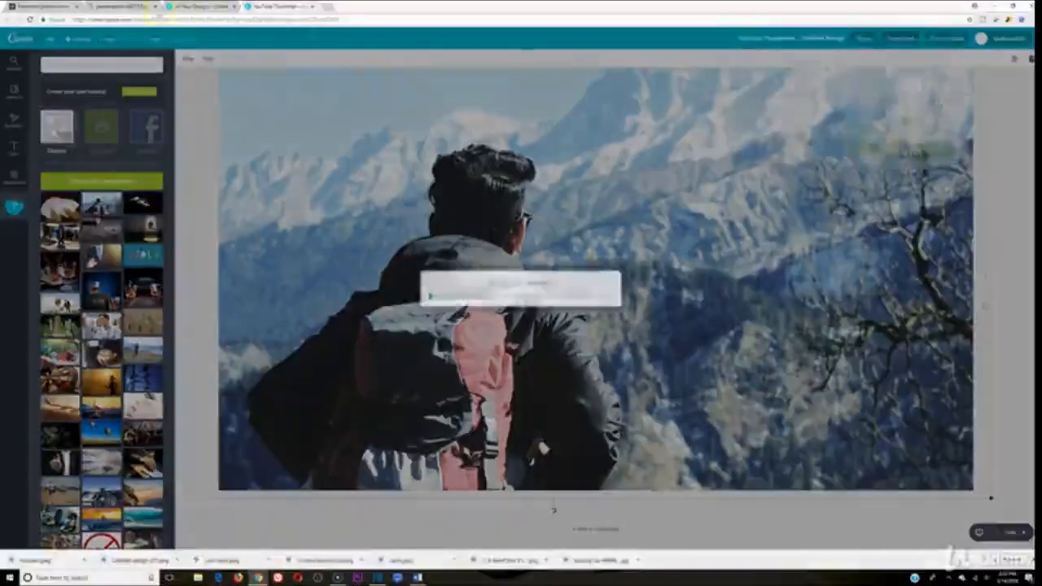
Return to Pexels, close the open photo preview and search for "action"
click(54, 7)
click(149, 103)
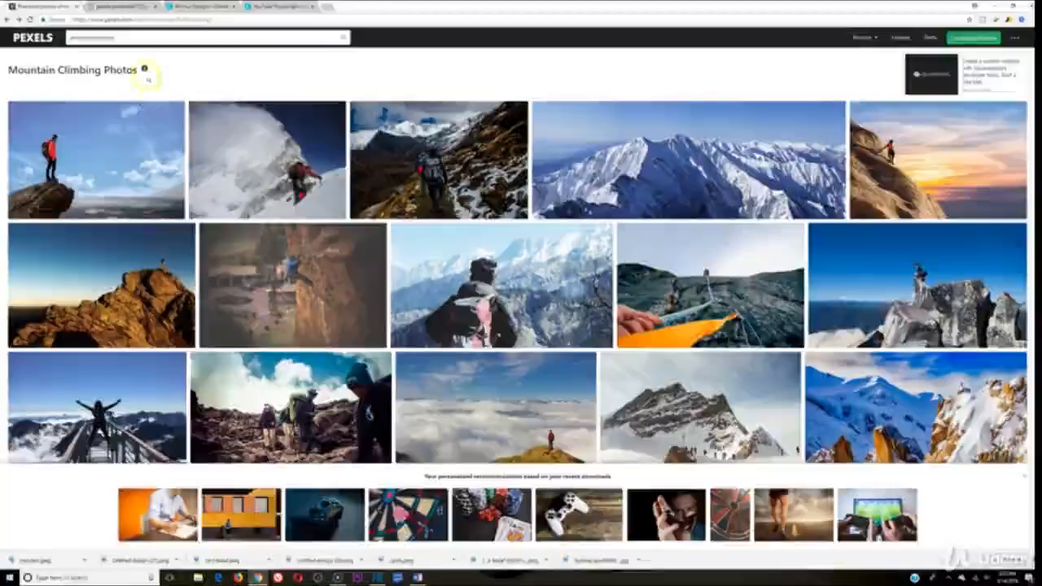
drag(161, 36, 70, 38)
key(BackSpace)
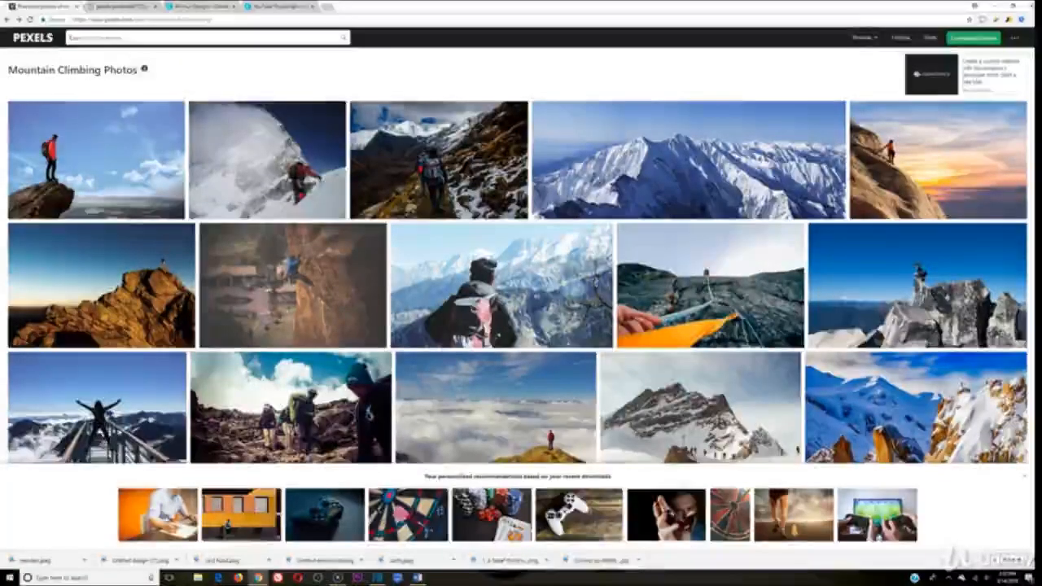
text(sution)
key(Return)
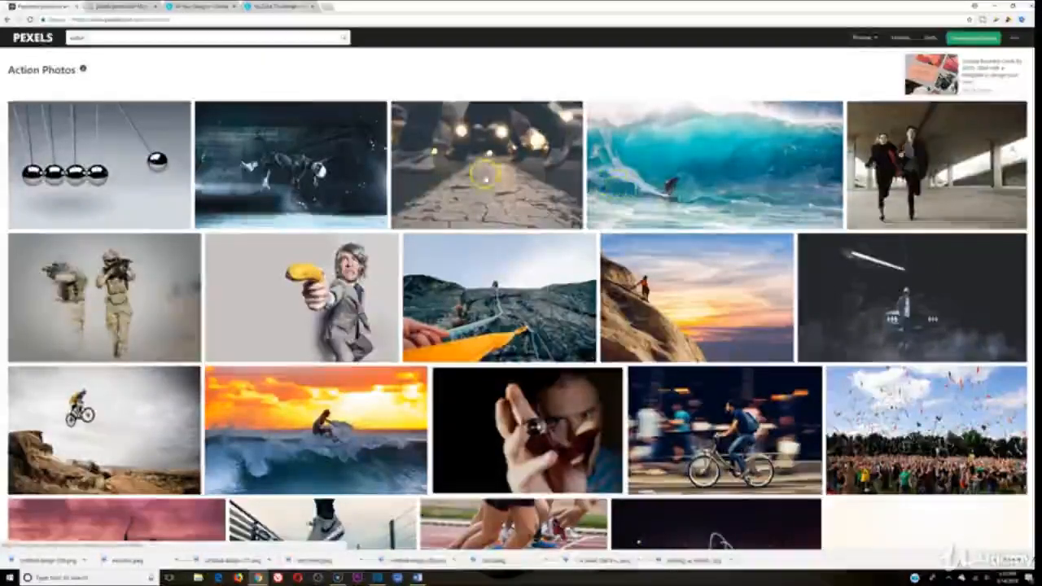
click(482, 172)
click(768, 114)
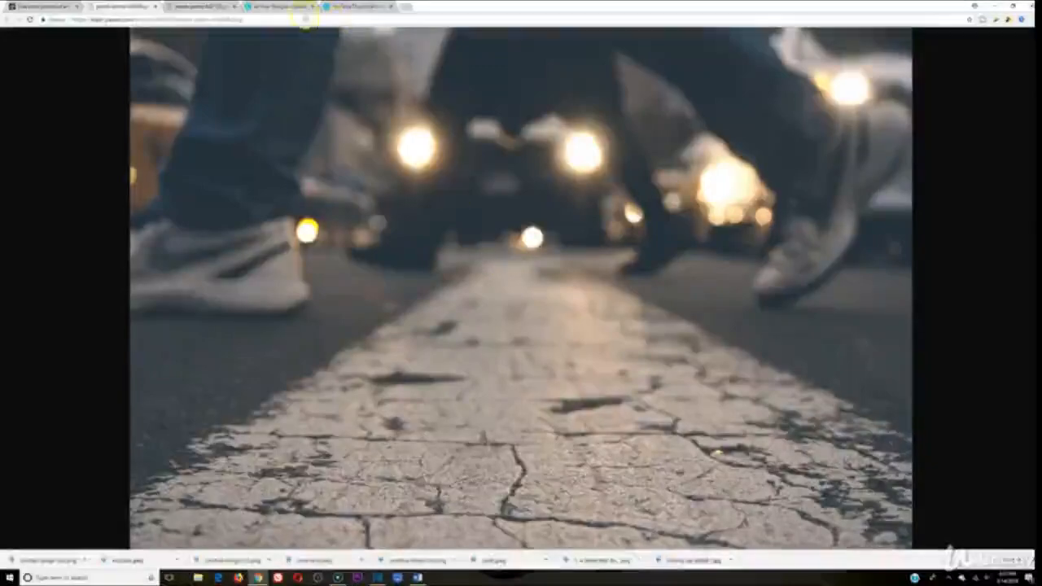
click(154, 7)
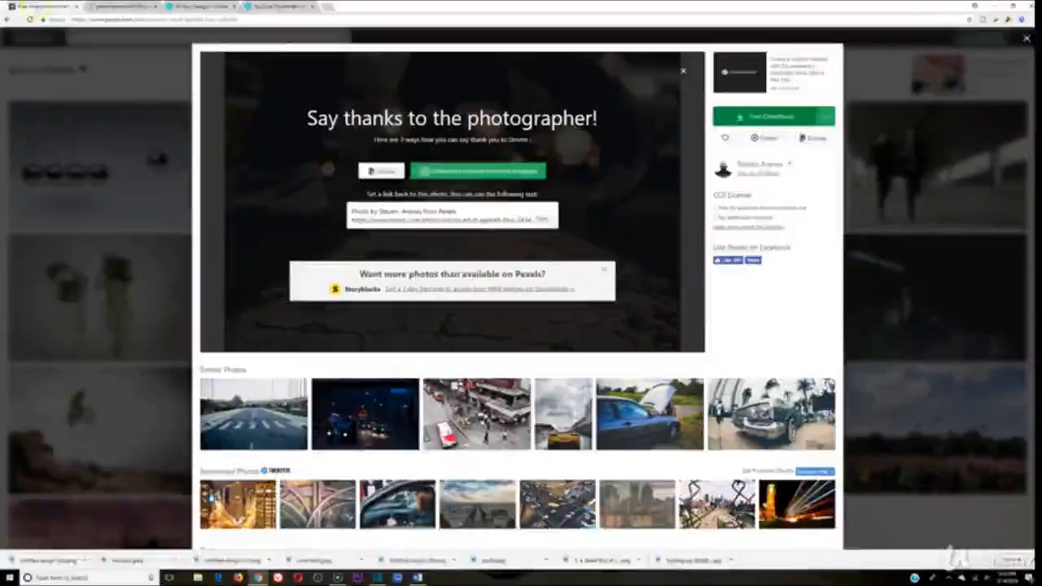
click(167, 114)
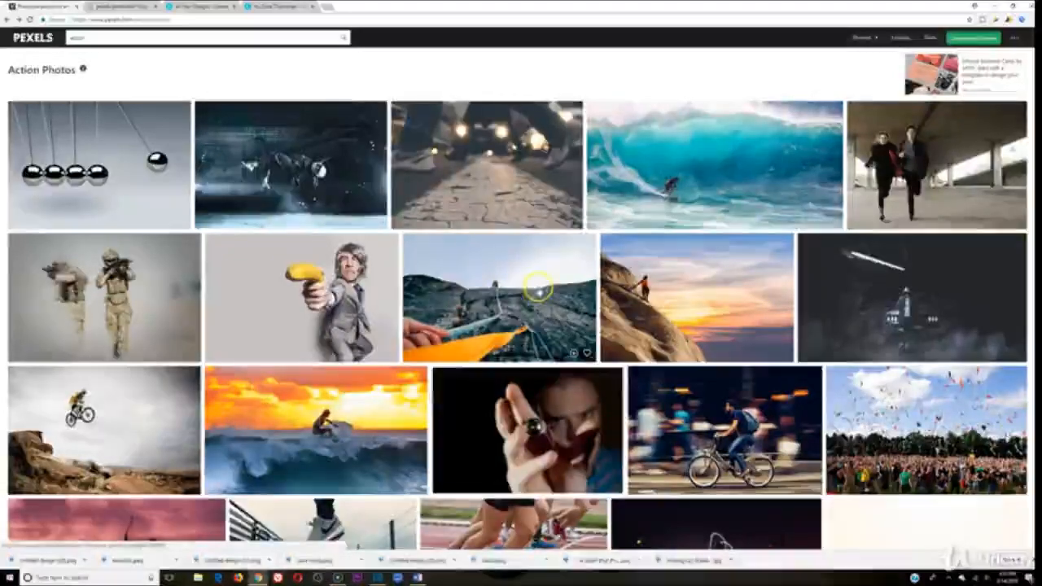
Open the photo of the rock climber on a rope at full size and save it to the Pictures folder
click(499, 297)
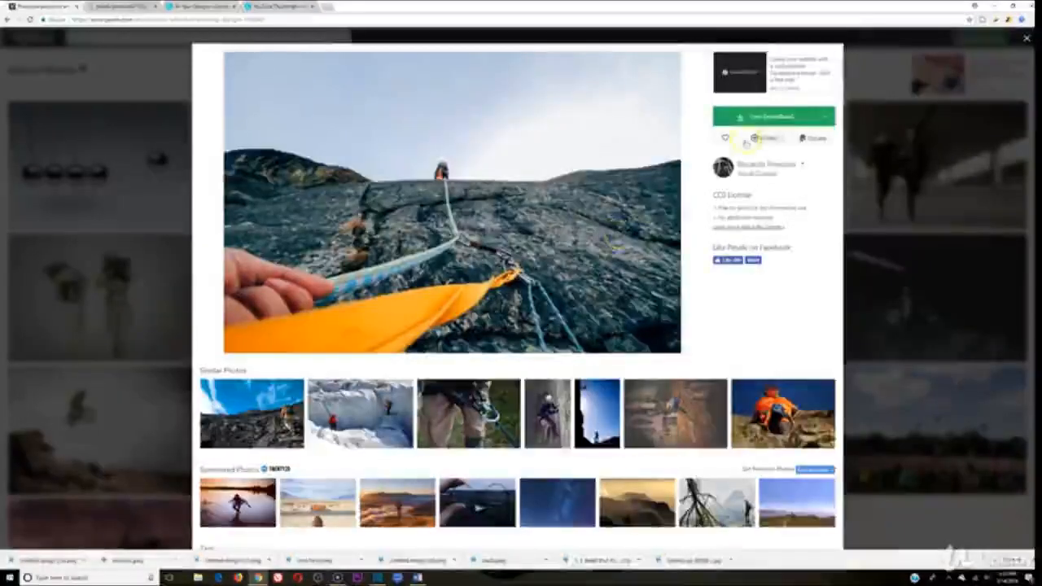
click(772, 116)
right_click(313, 202)
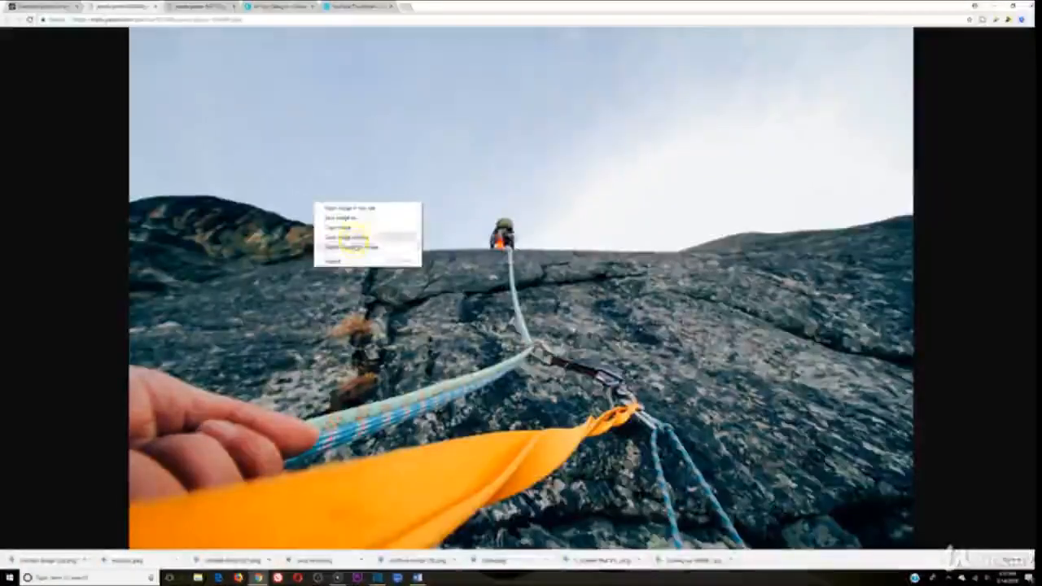
click(351, 217)
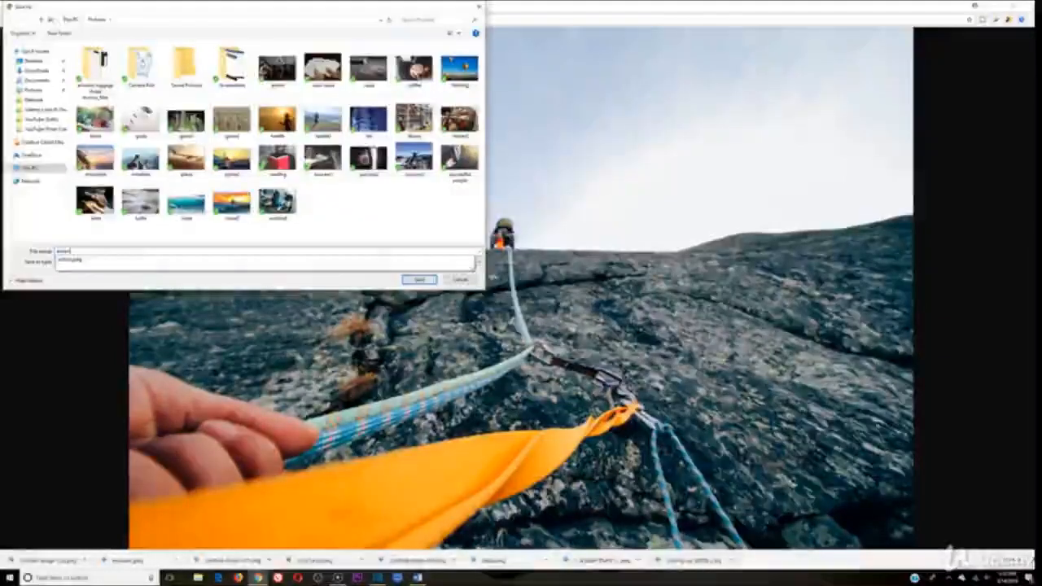
key(Return)
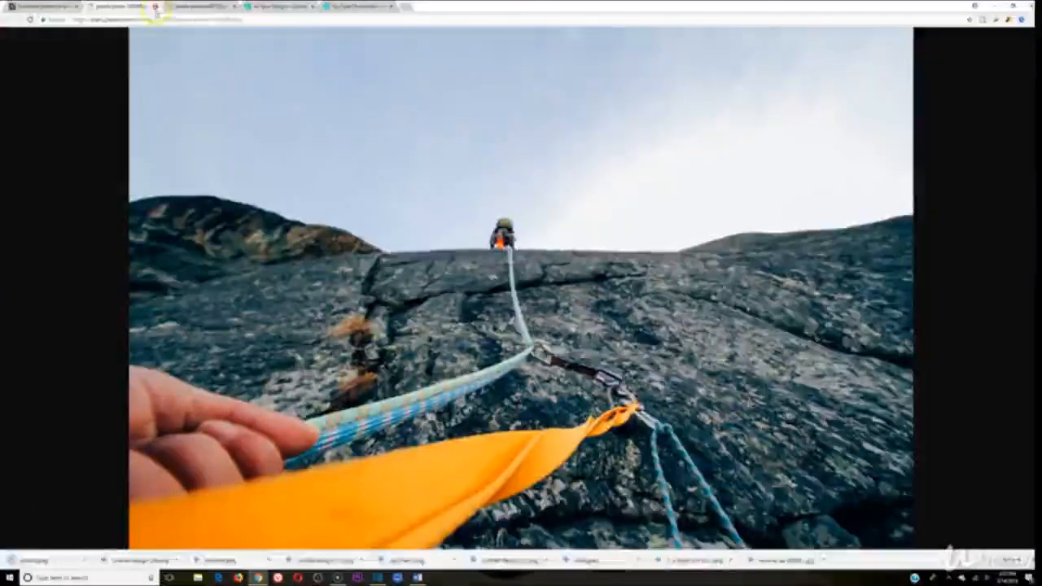
Close the full-size photo tabs and the backpacker design, and create a blank YouTube Thumbnail design in Canva
click(155, 6)
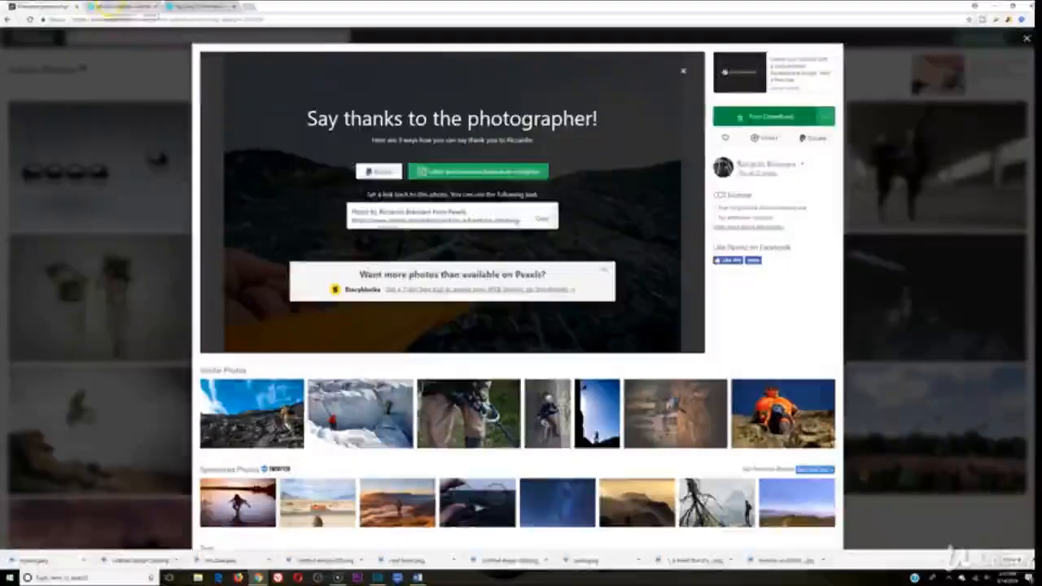
click(122, 7)
click(216, 7)
click(234, 6)
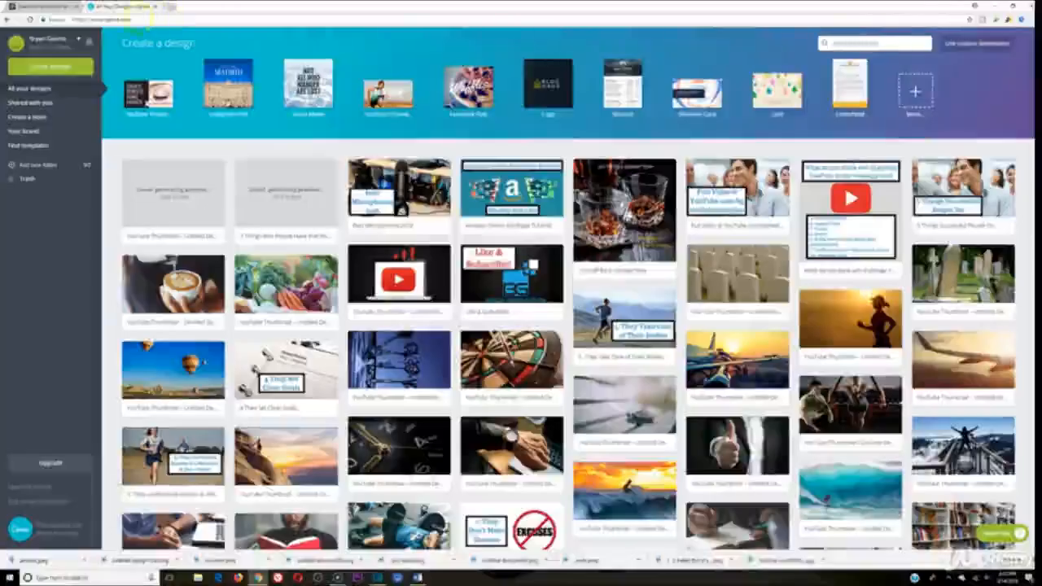
click(147, 91)
click(146, 7)
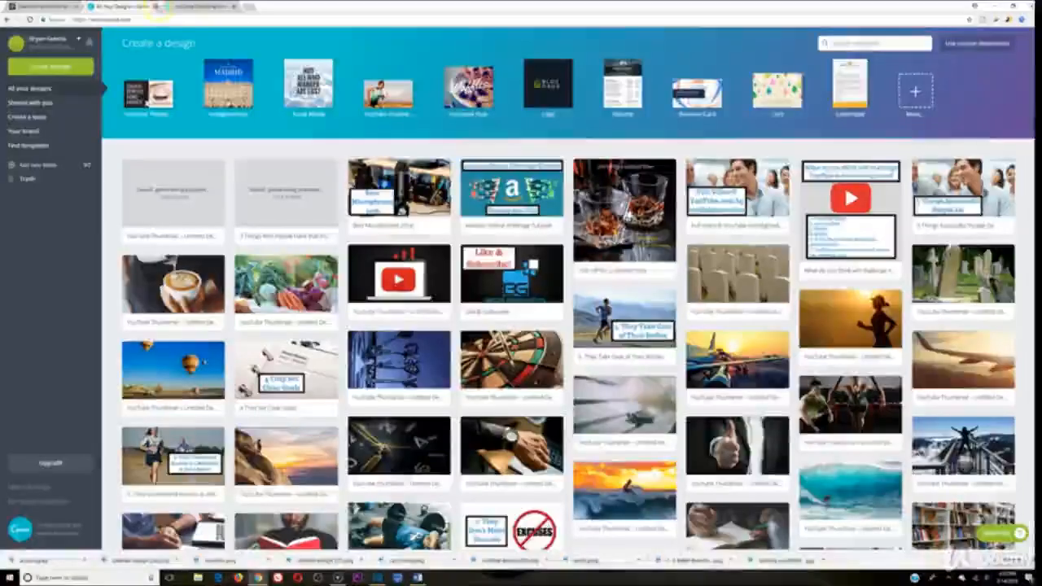
click(204, 7)
Upload the saved rope-climbing photo from the Pictures folder and add it to the blank design
click(12, 208)
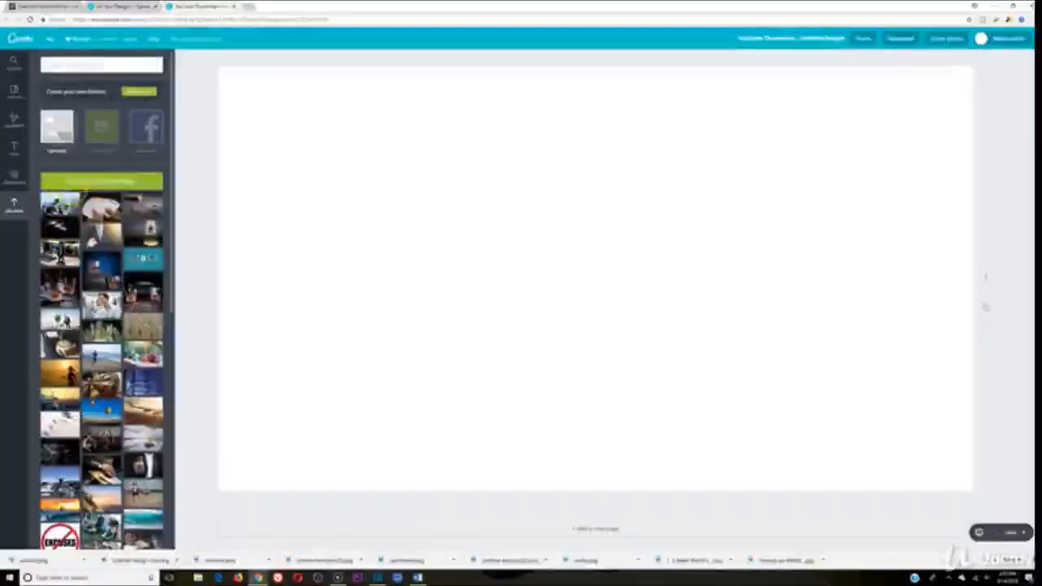
click(82, 179)
click(430, 20)
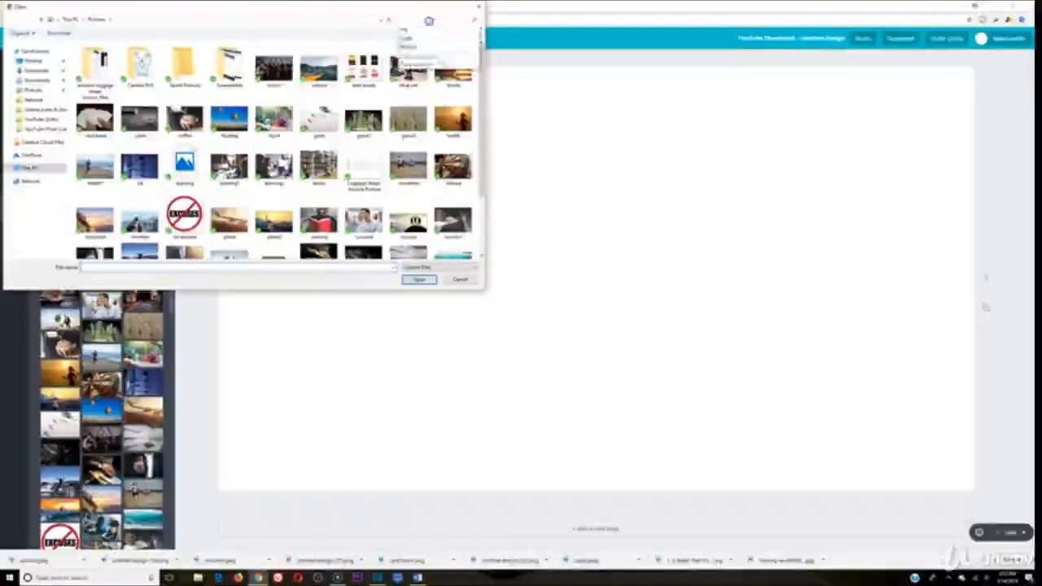
text(animal)
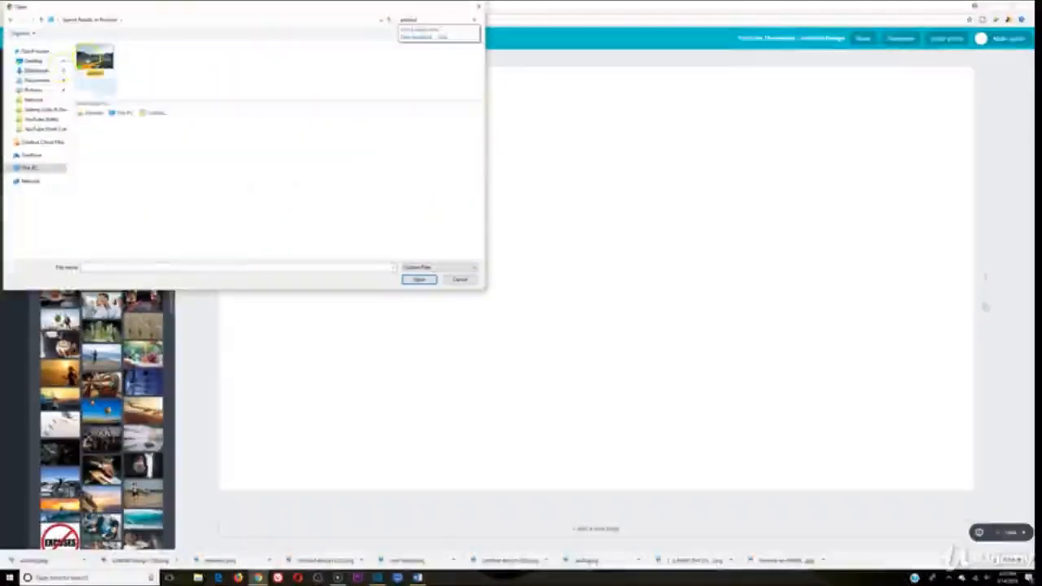
double_click(93, 62)
click(138, 204)
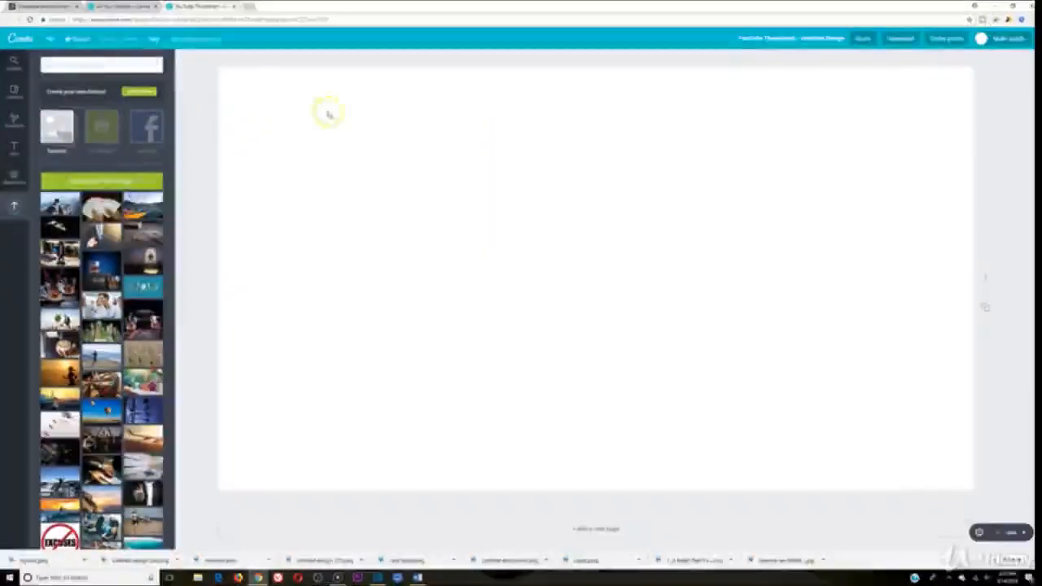
Enlarge and position the rope-climbing photo to fill the whole thumbnail design, and download the design as an image
drag(292, 78, 17, 89)
drag(402, 178, 527, 196)
click(900, 38)
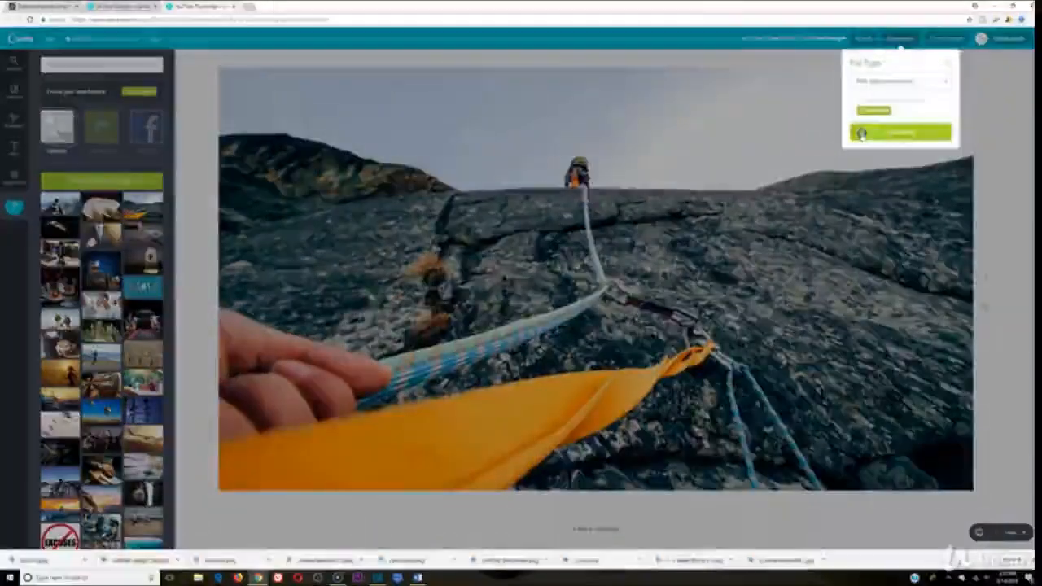
click(899, 130)
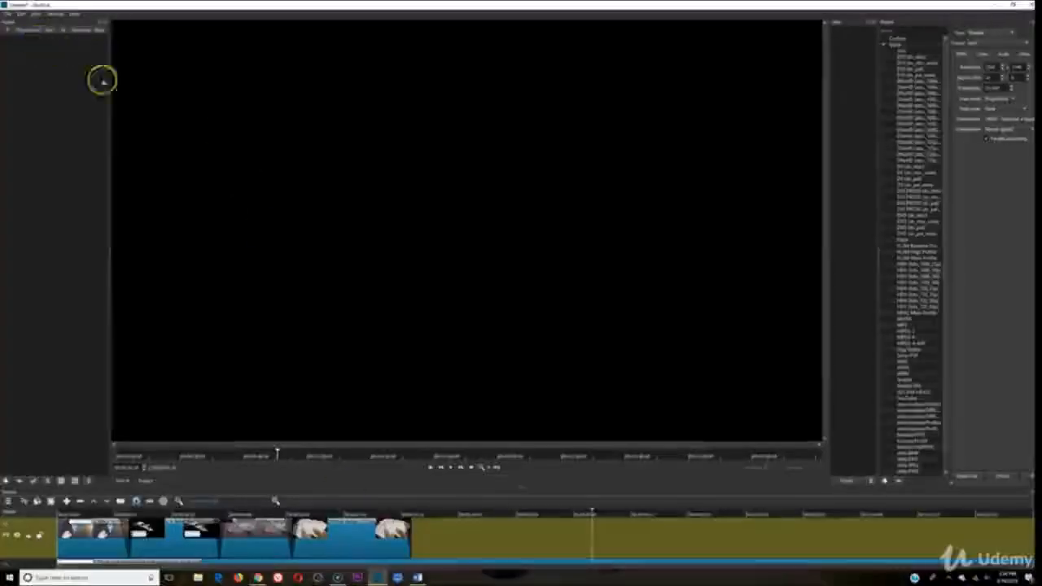
In Shotcut, open the downloaded backpacker image from the Downloads folder and place it on the timeline directly after the last clip
click(9, 14)
click(20, 32)
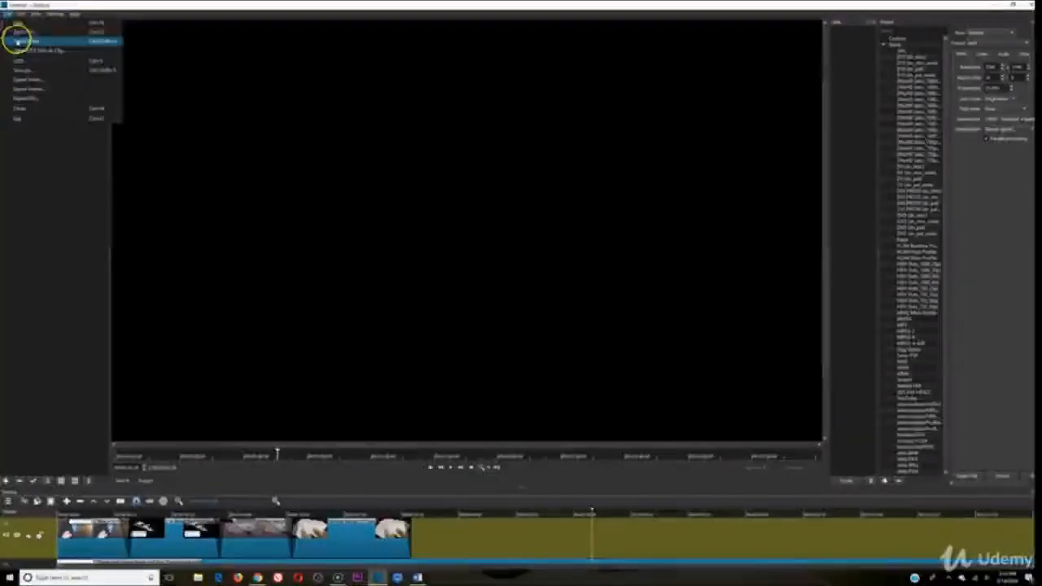
scroll(342, 171, down, 3)
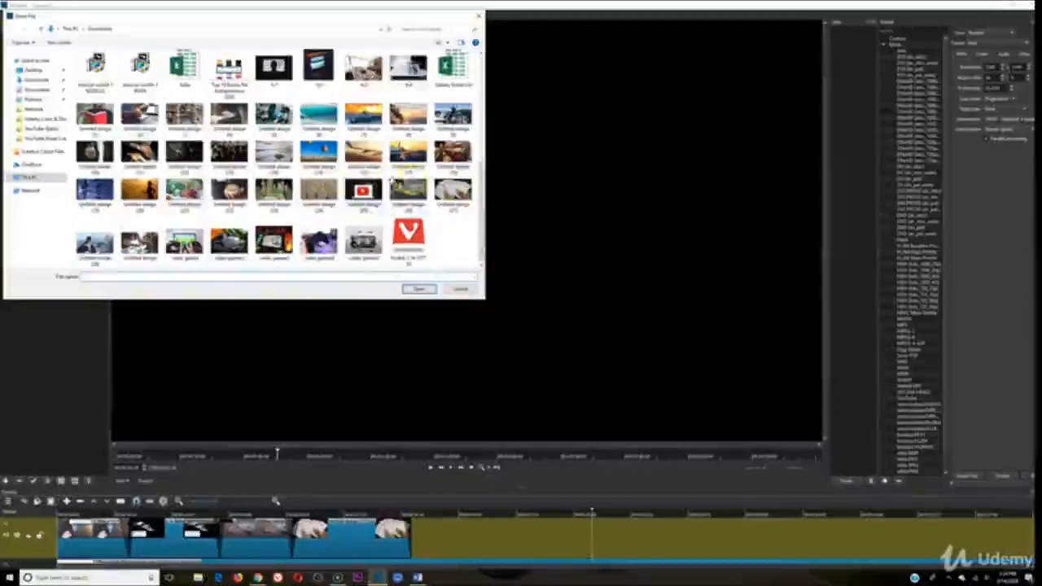
click(94, 241)
double_click(94, 246)
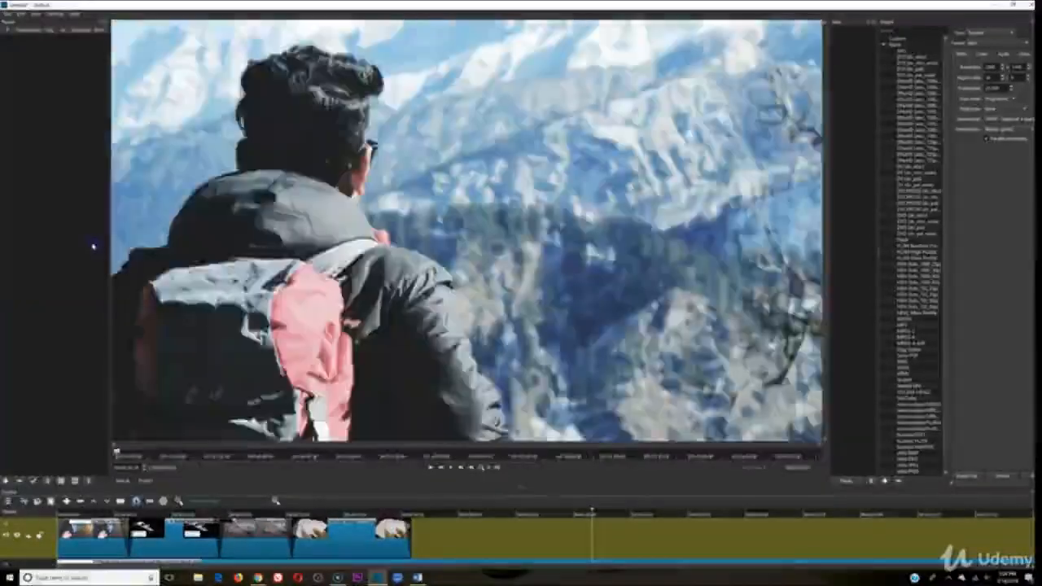
drag(313, 128, 436, 537)
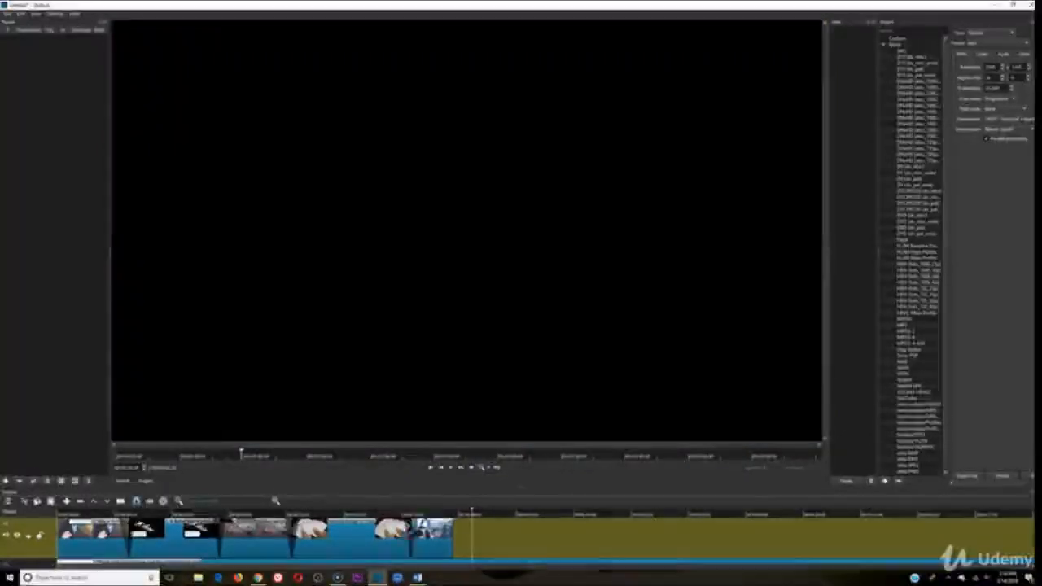
Play the narration from just before the backpacker clip and extend the clip to the point where its passage ends
click(398, 512)
click(452, 468)
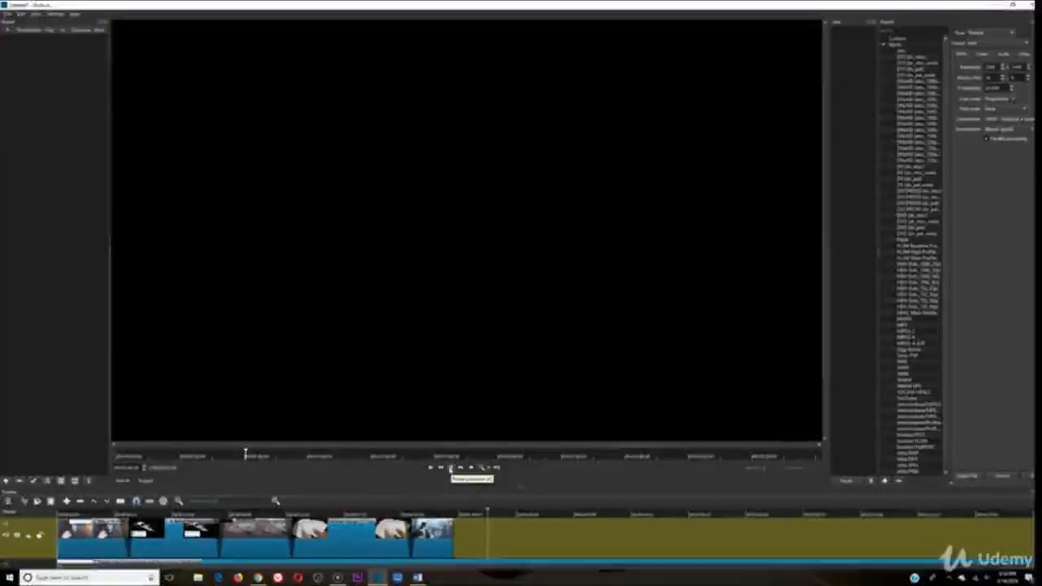
click(451, 469)
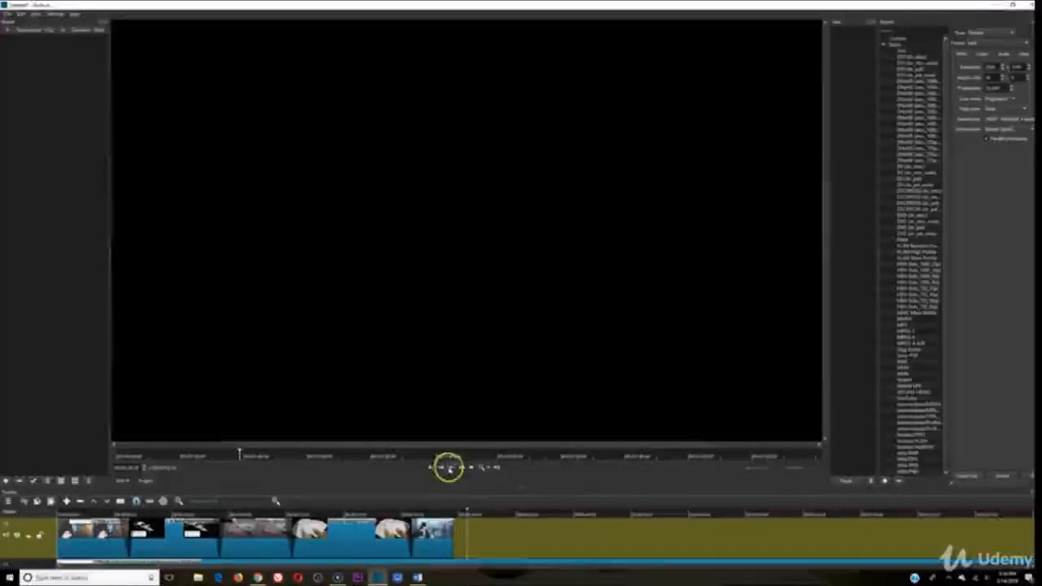
click(450, 469)
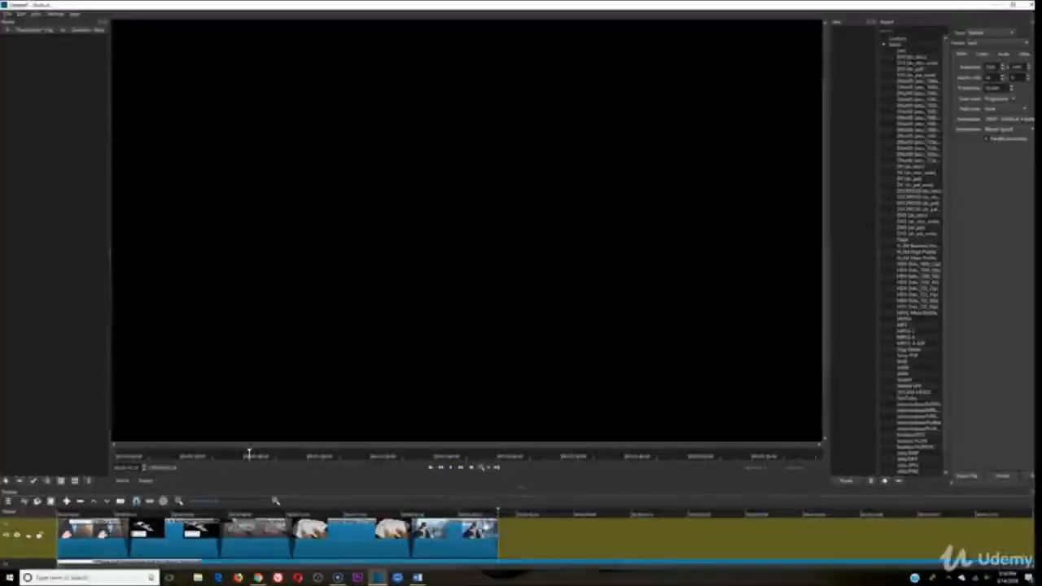
Open the downloaded rope-climbing image from the Downloads folder and place it on the timeline after the backpacker clip
click(8, 14)
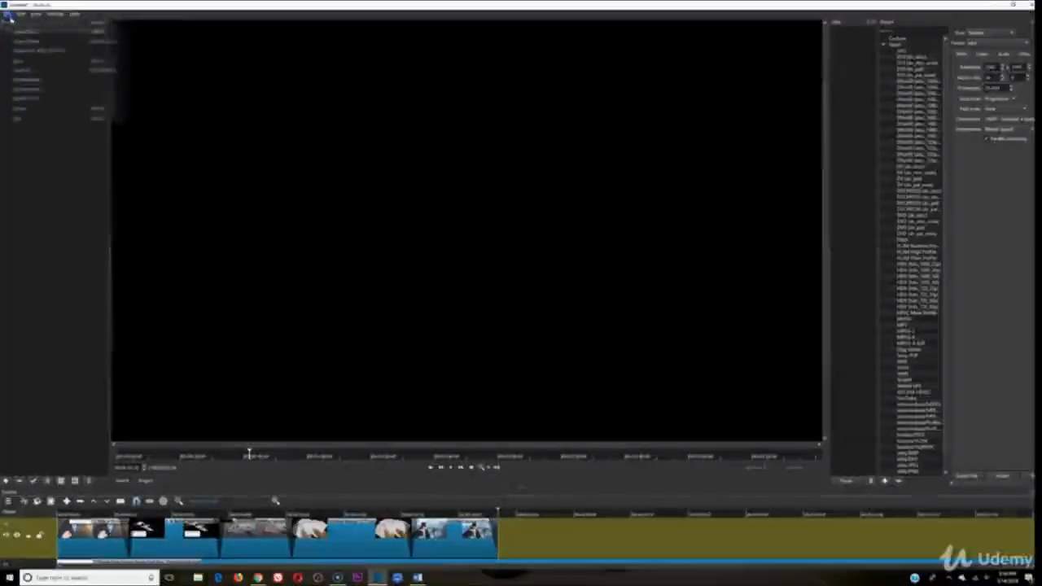
click(27, 32)
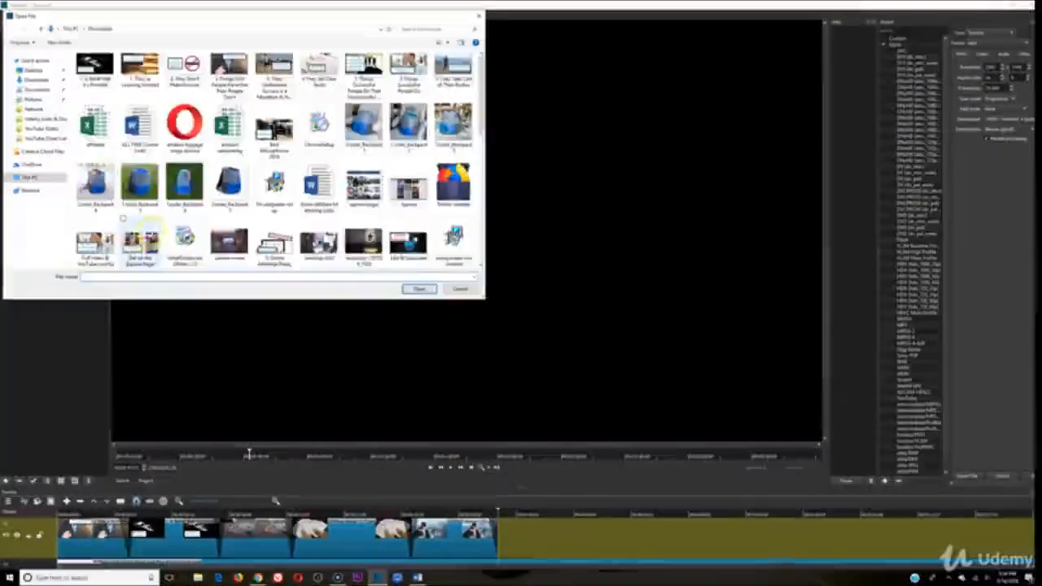
scroll(140, 236, down, 3)
double_click(141, 236)
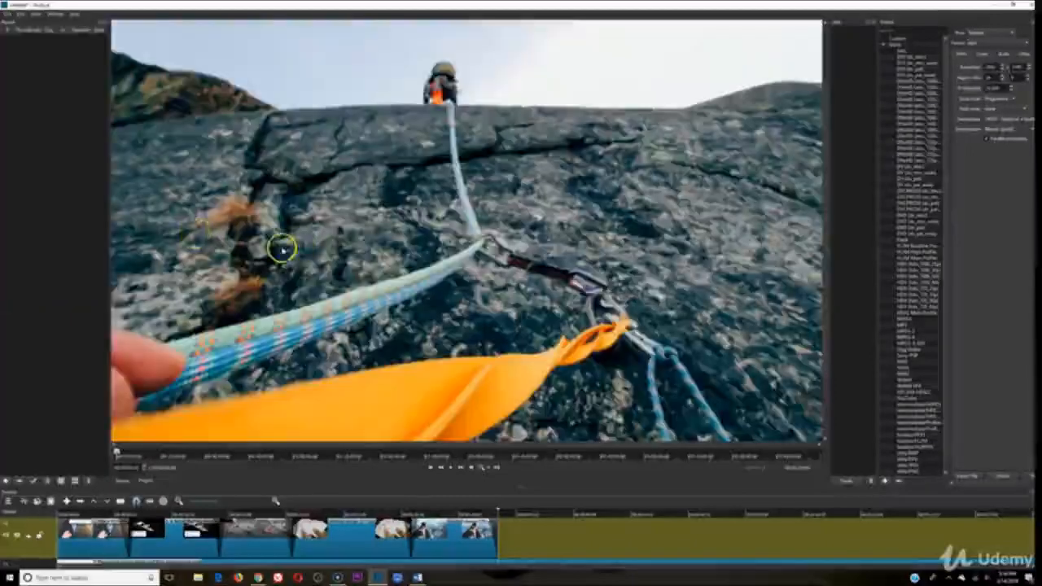
drag(281, 248, 531, 531)
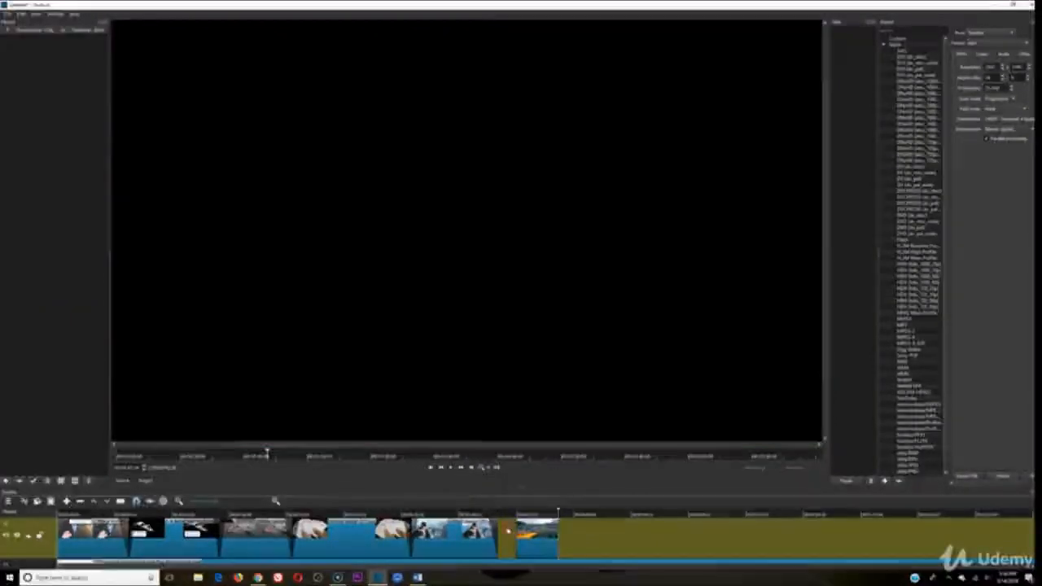
Close the gap before the rope-climbing clip, listen to the following narration and lengthen the clip
click(442, 468)
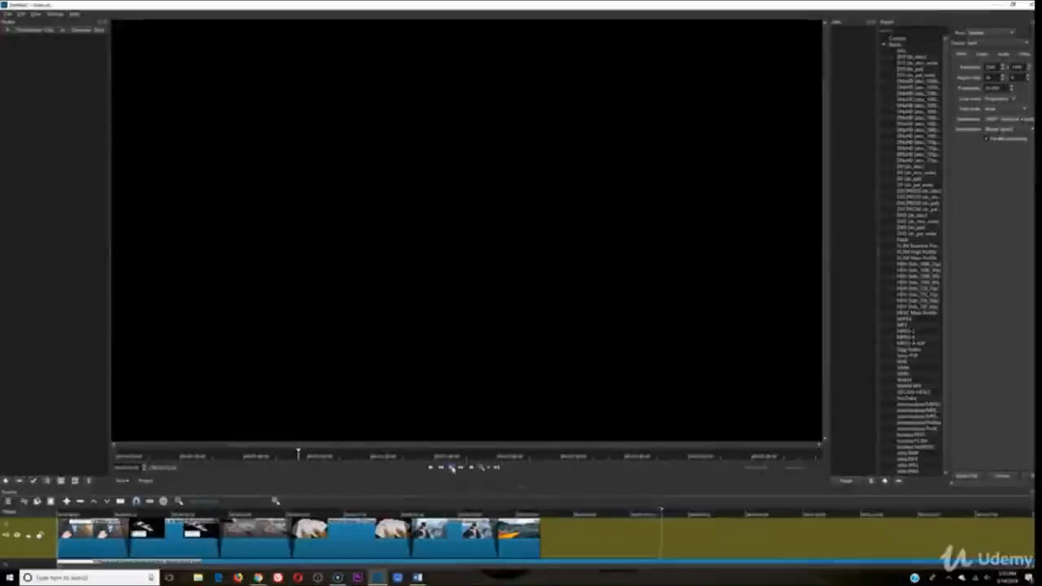
click(452, 468)
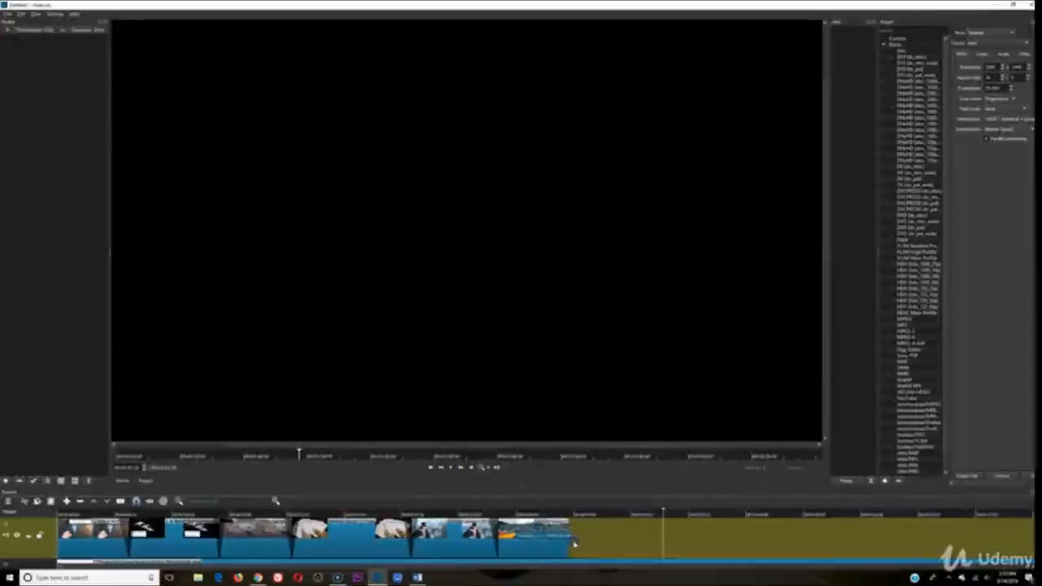
drag(572, 528, 565, 525)
Replay the narration from the end of the backpacker clip and extend the rope-climbing clip to the playhead where playback is paused
click(495, 512)
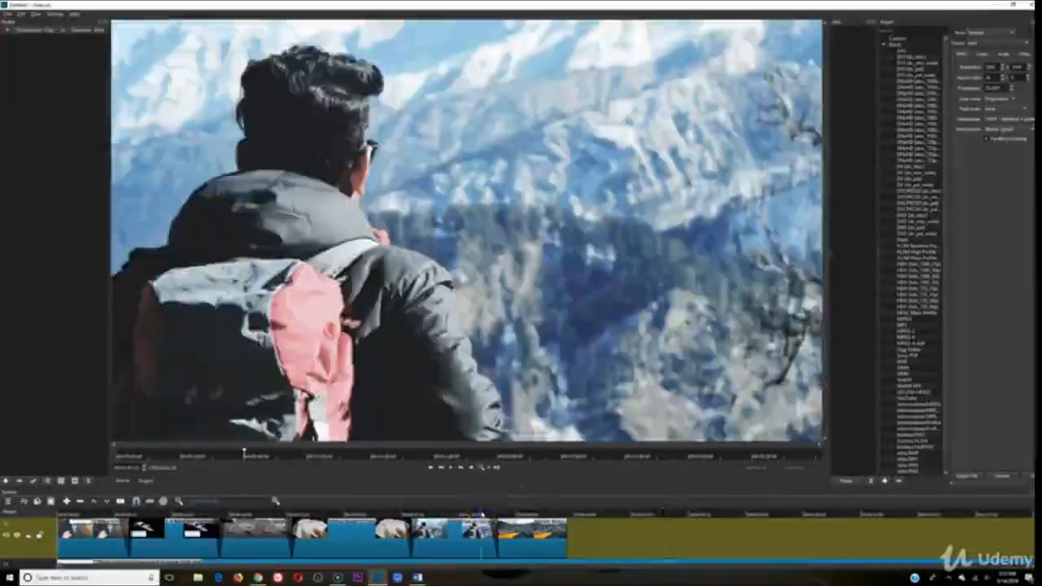
click(454, 468)
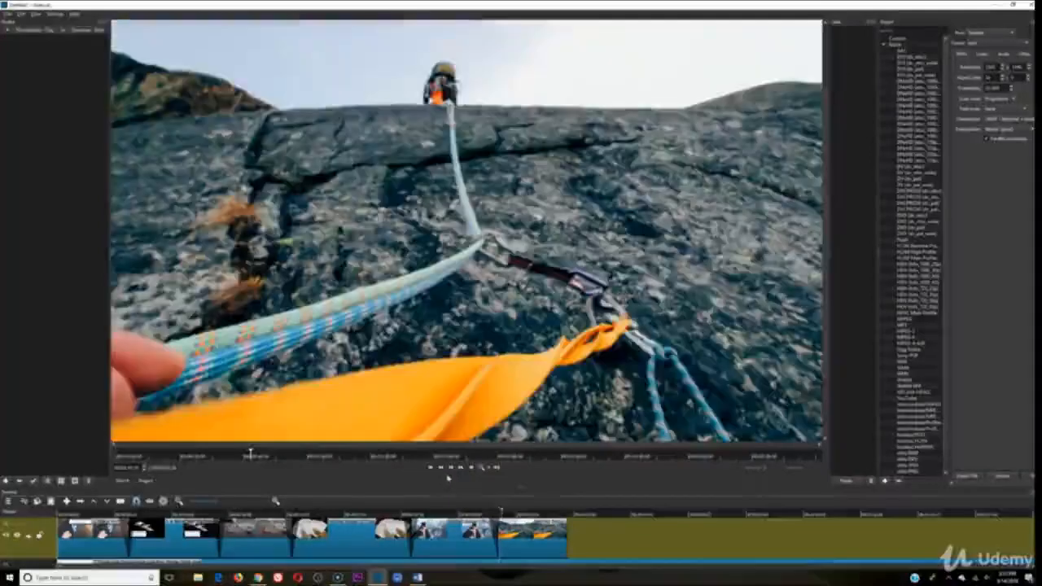
click(449, 467)
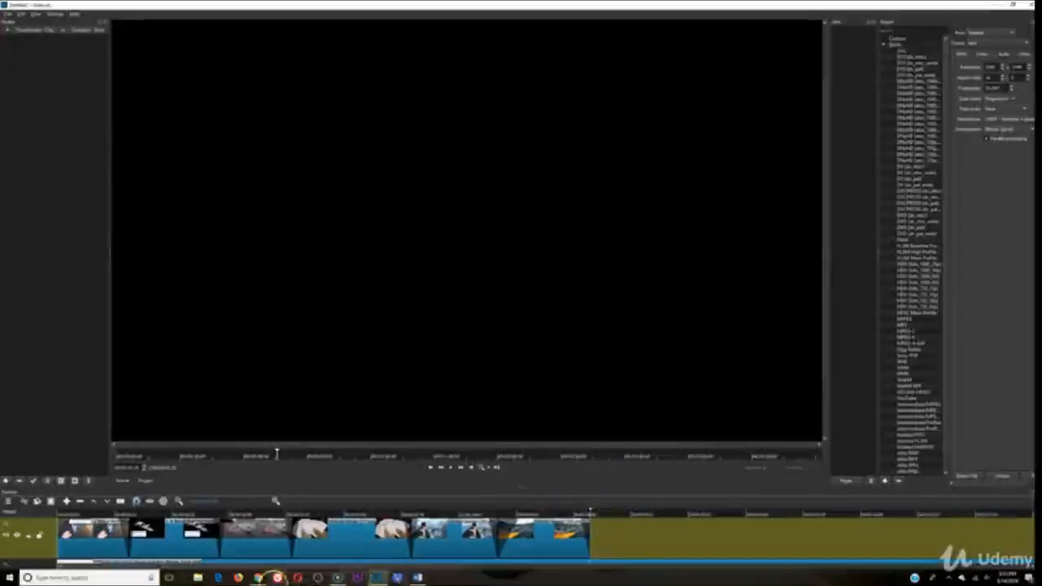
Switch to Canva, close the rope-climbing design and create a blank YouTube Thumbnail design with the uploaded images displayed
click(254, 577)
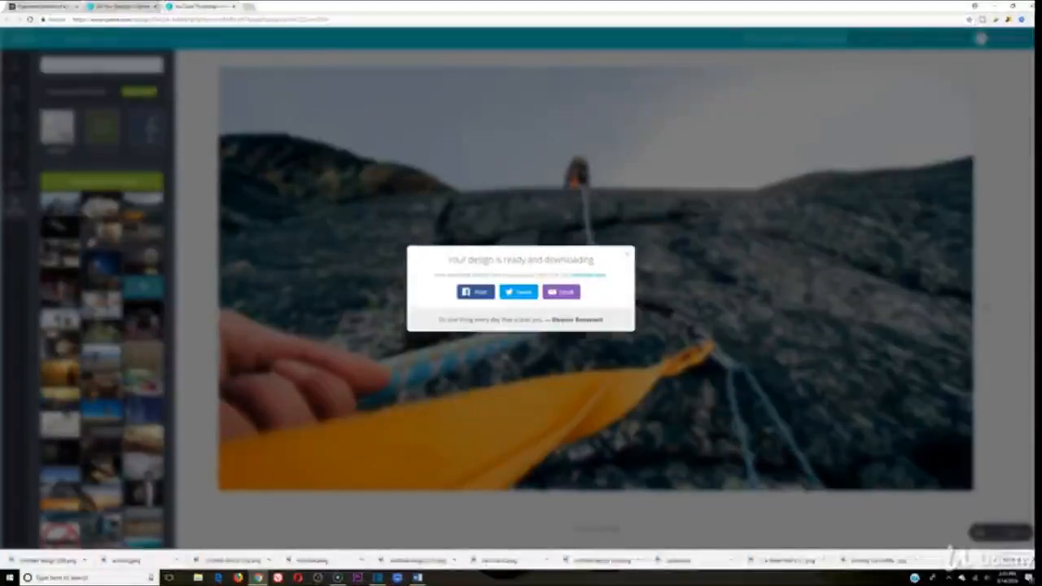
click(233, 7)
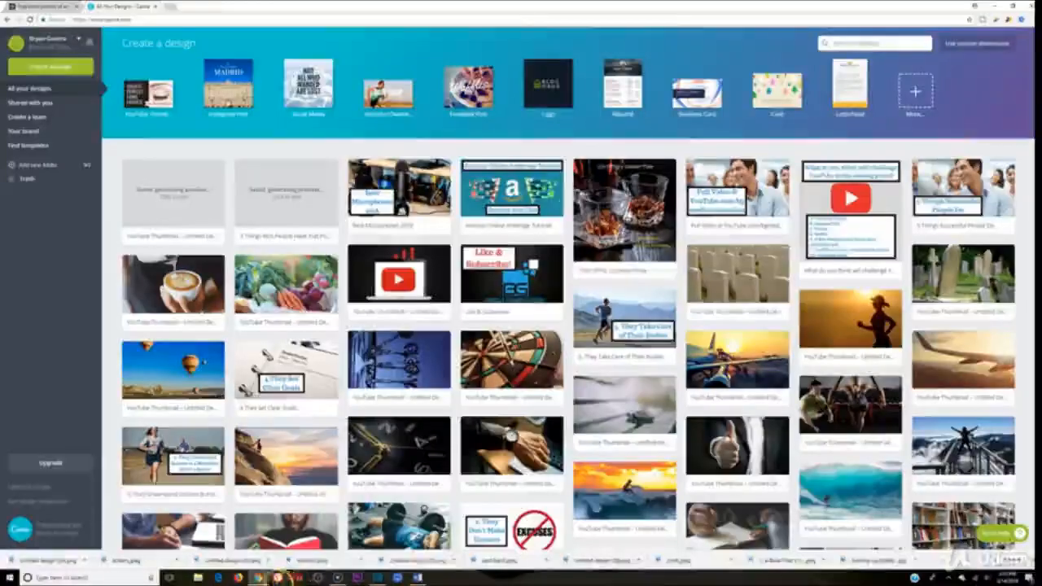
click(374, 578)
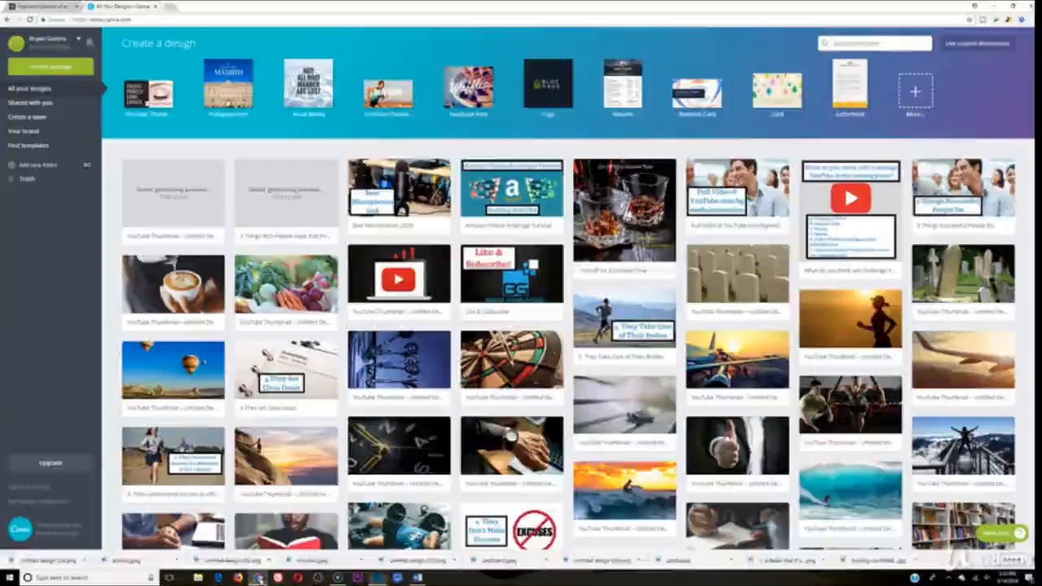
click(149, 88)
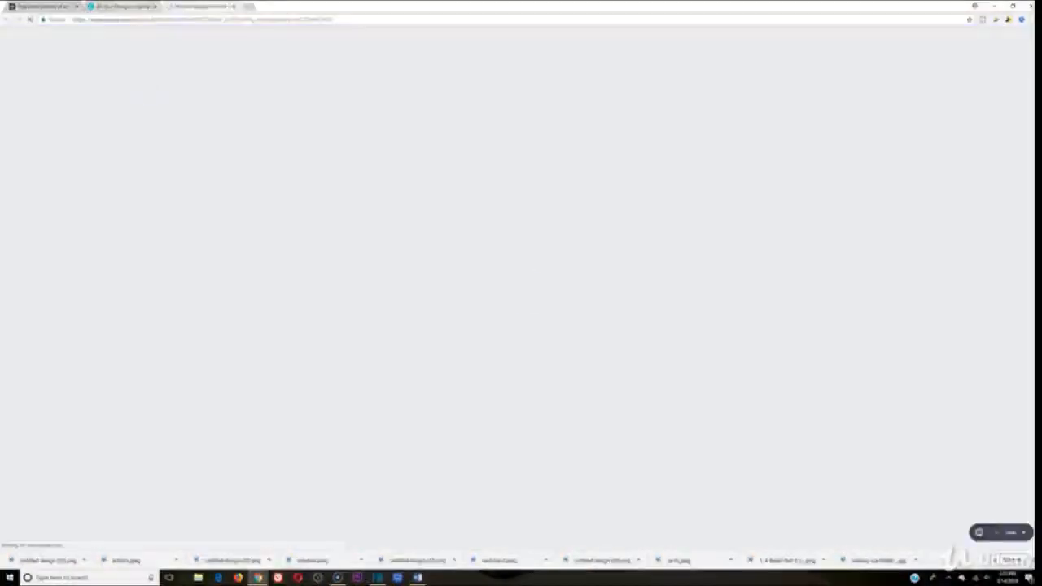
click(15, 214)
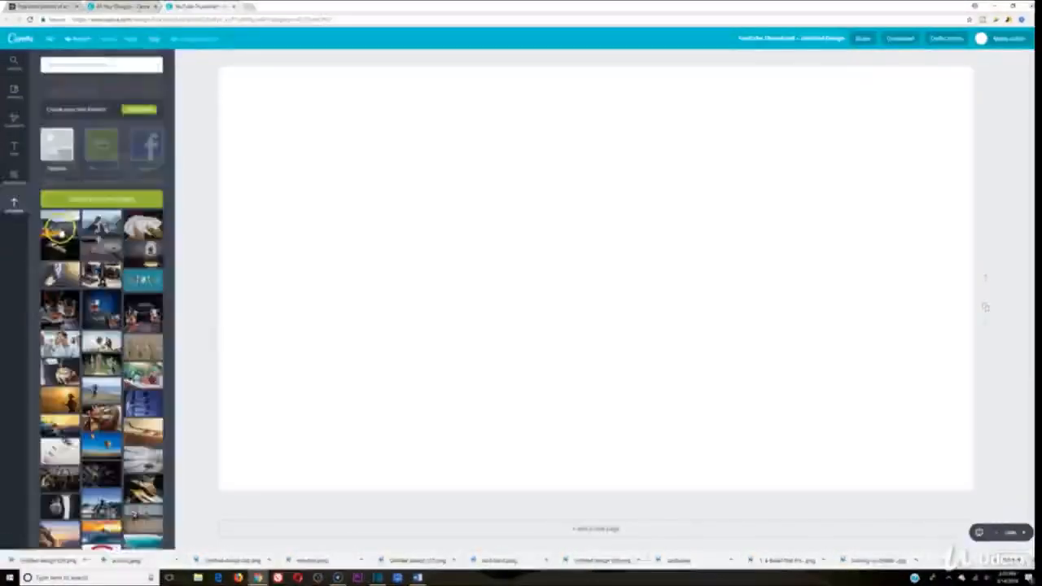
Open the online business course website in a new tab, look at its BG University course page and close the tab
click(255, 7)
text(b)
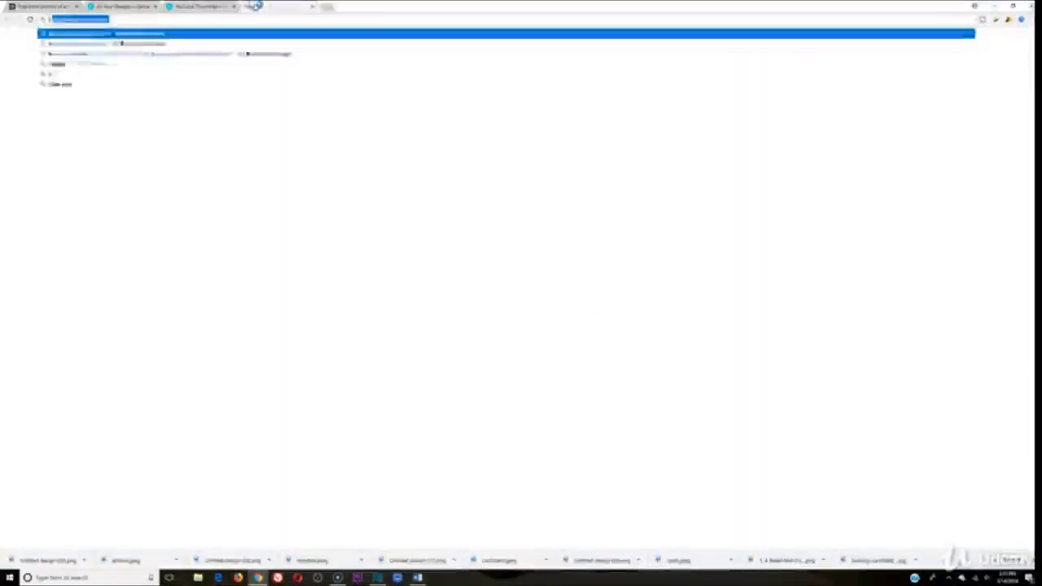
key(Return)
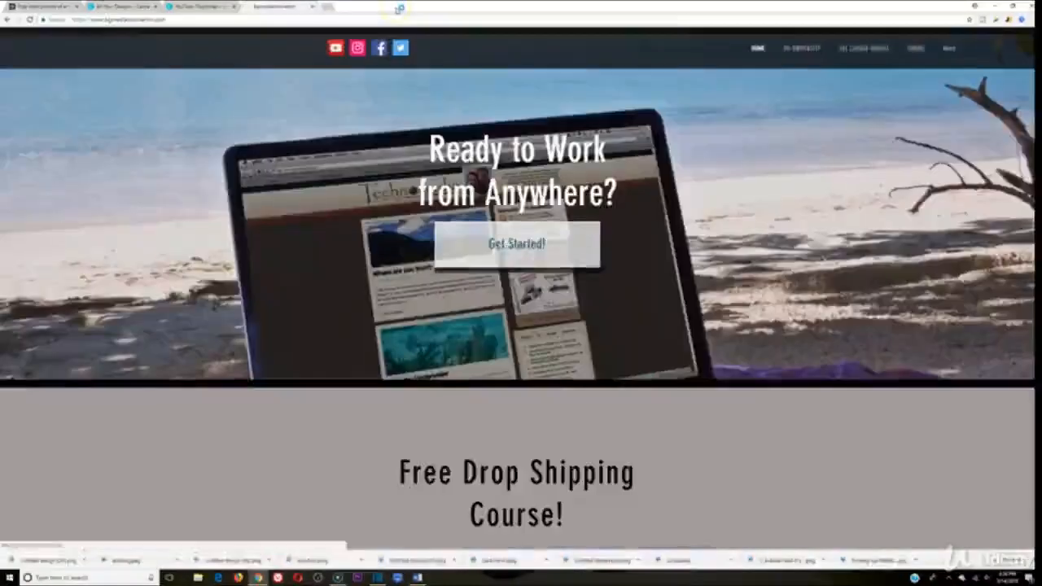
mouse_move(952, 48)
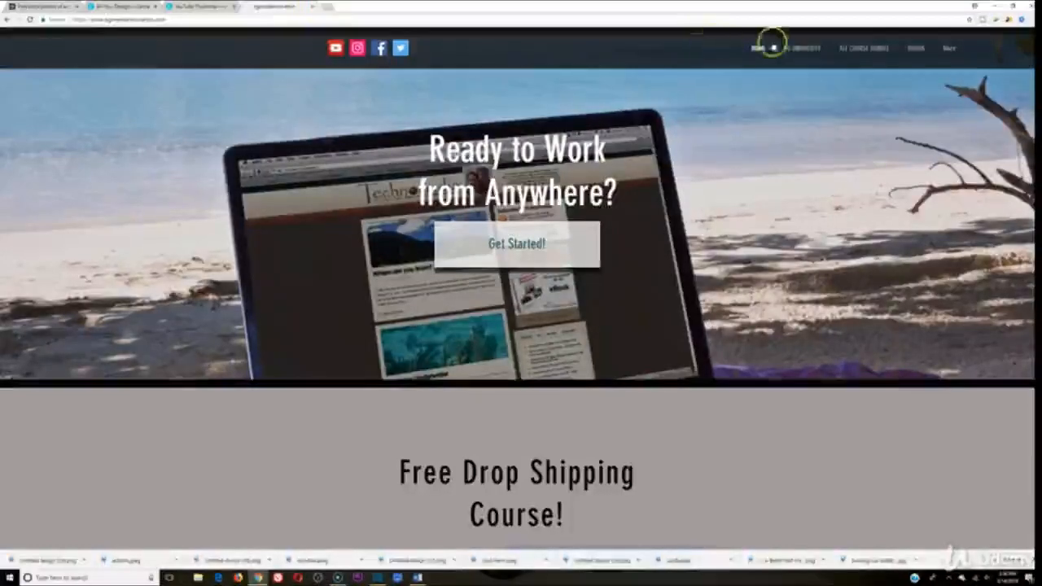
click(766, 51)
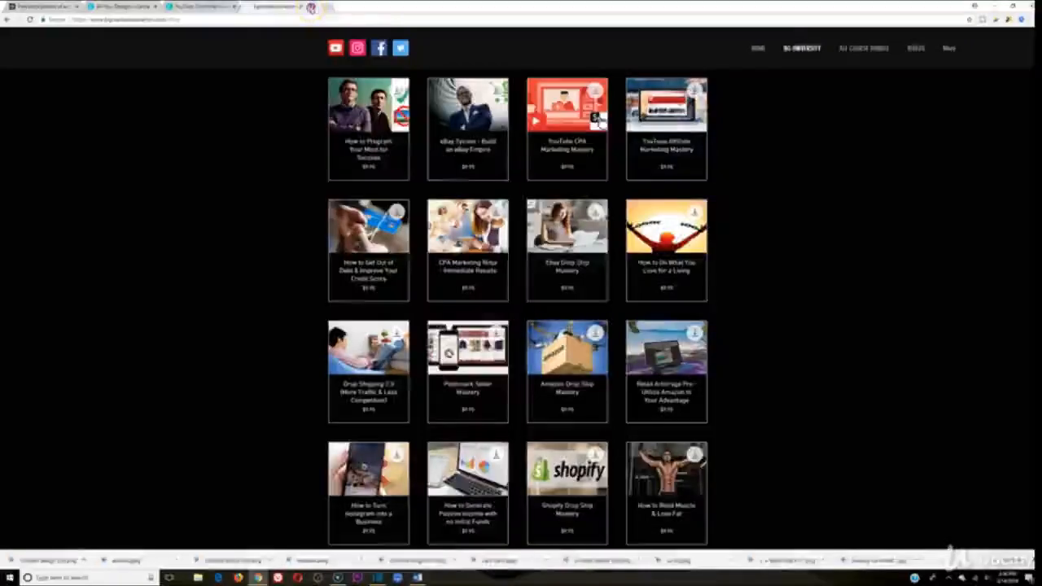
click(310, 6)
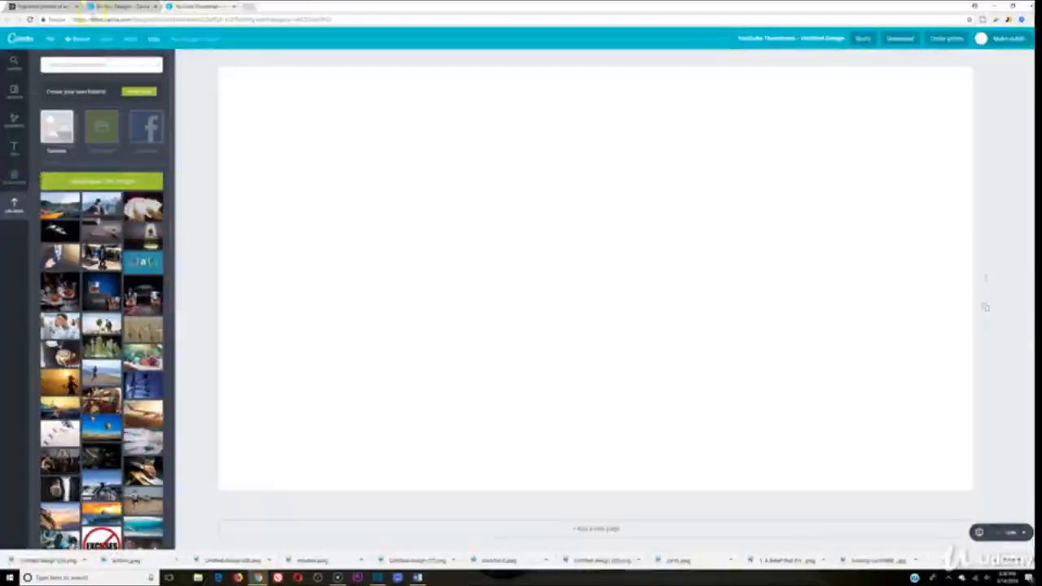
Upload the photo of the smiling man in a striped shirt from the Pictures folder and enlarge it to fill the blank design
click(88, 182)
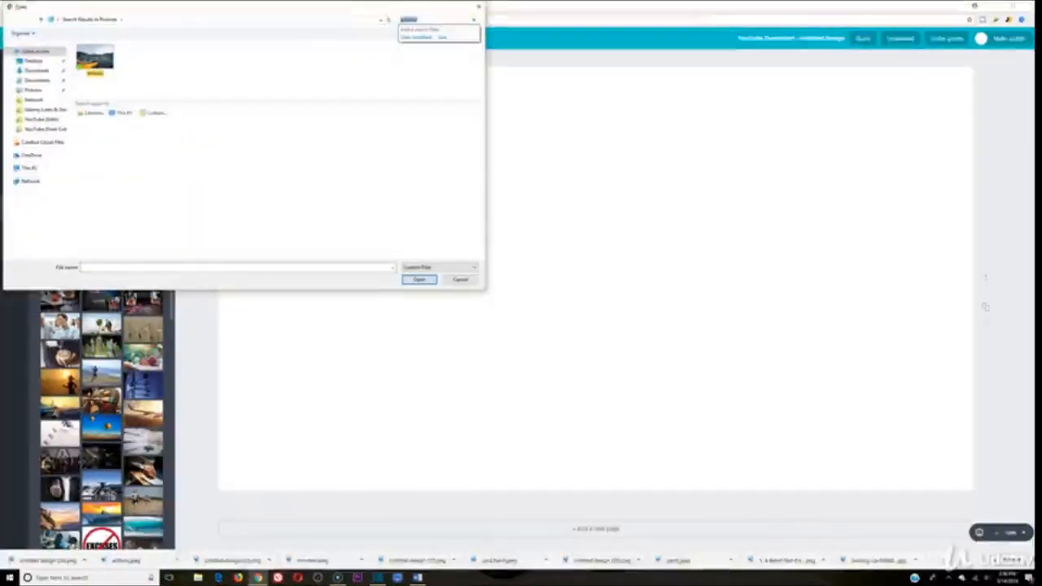
click(35, 70)
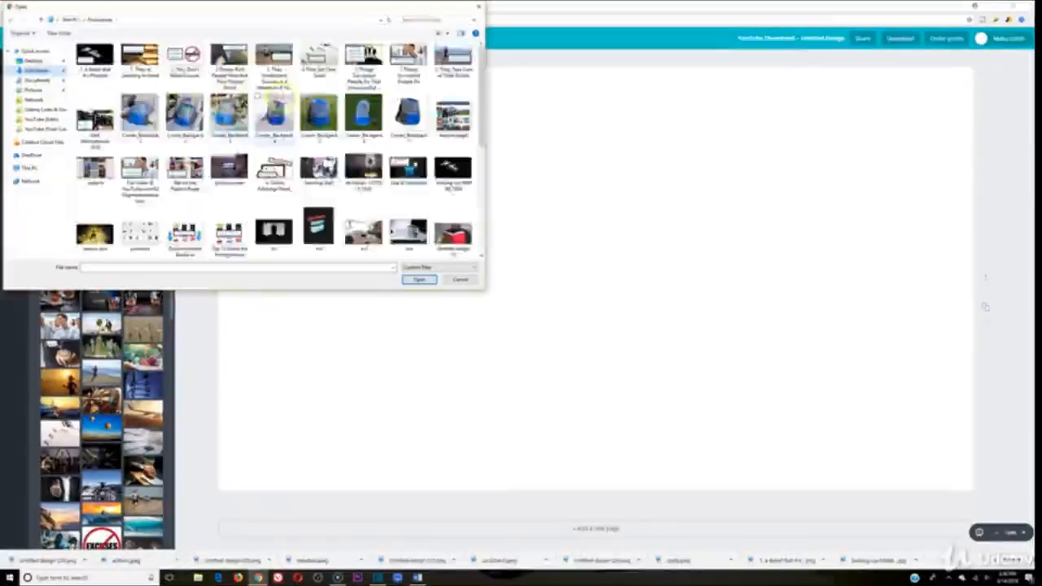
scroll(317, 114, down, 3)
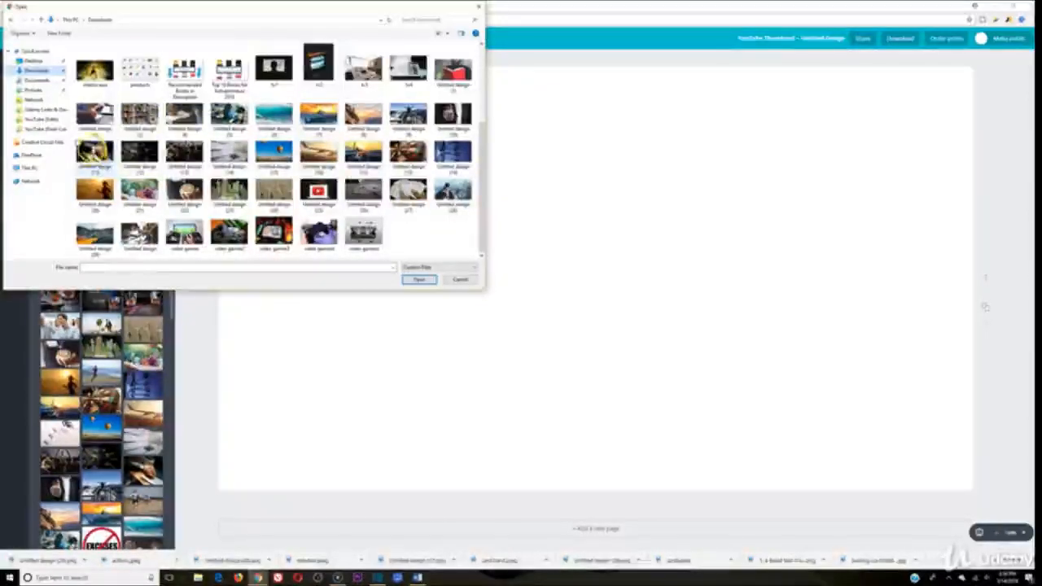
scroll(383, 114, up, 3)
scroll(394, 106, up, 1)
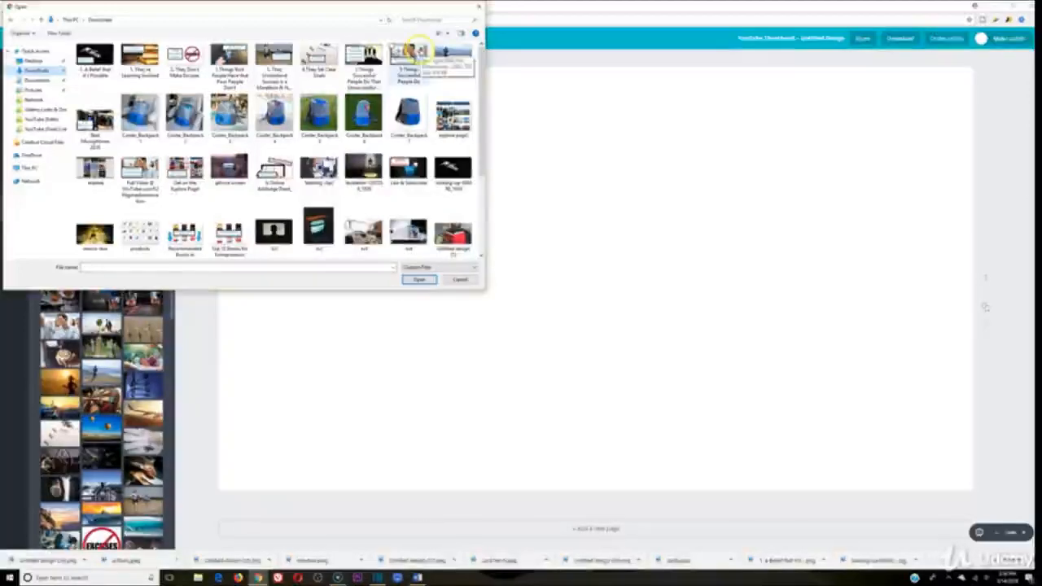
click(38, 91)
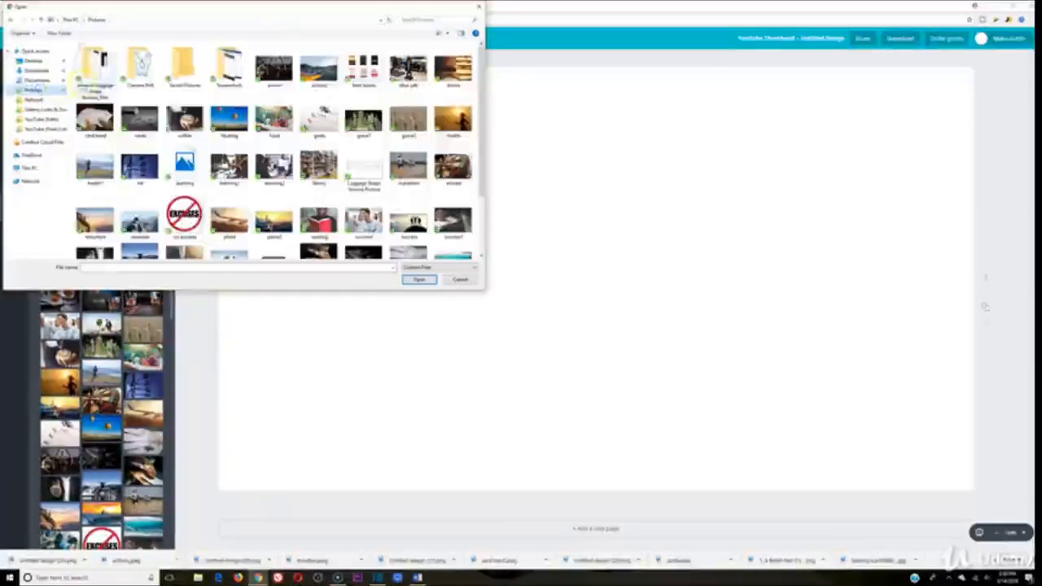
double_click(363, 215)
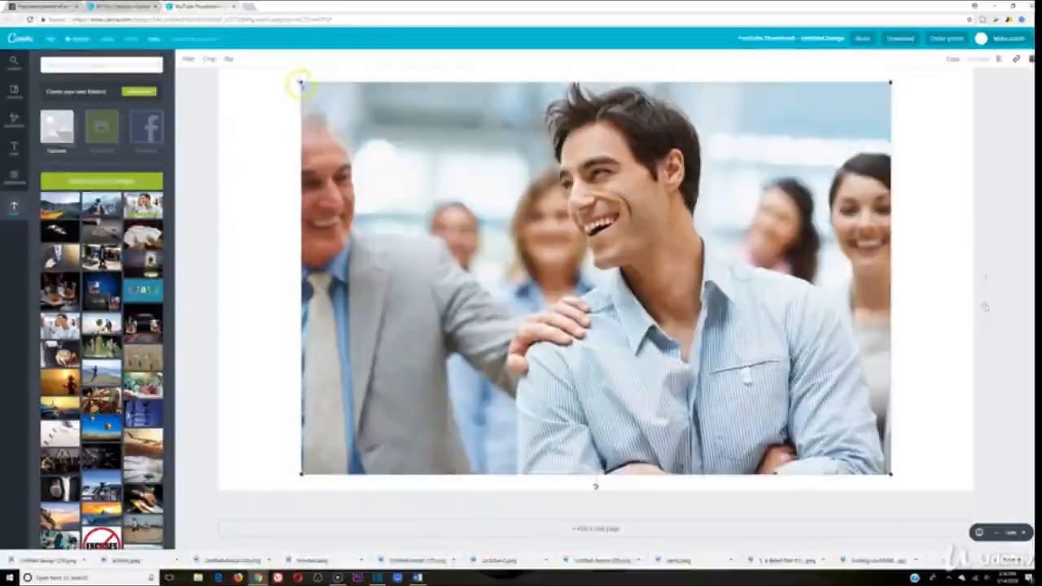
drag(301, 82, 24, 105)
drag(465, 186, 562, 220)
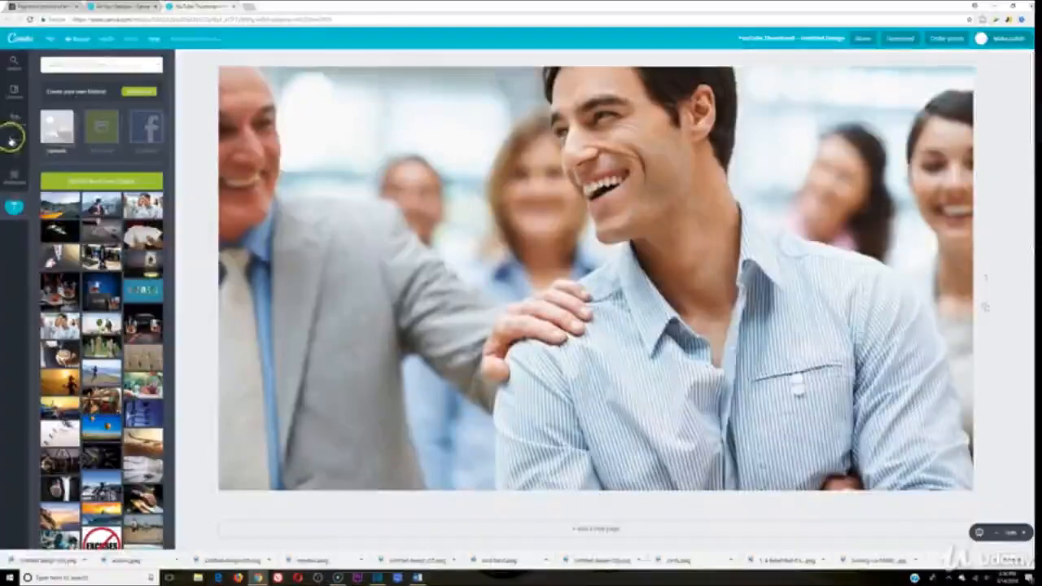
Add a subheading to the photo reading "How to Program Your Mind for Success Course"
click(14, 145)
click(99, 141)
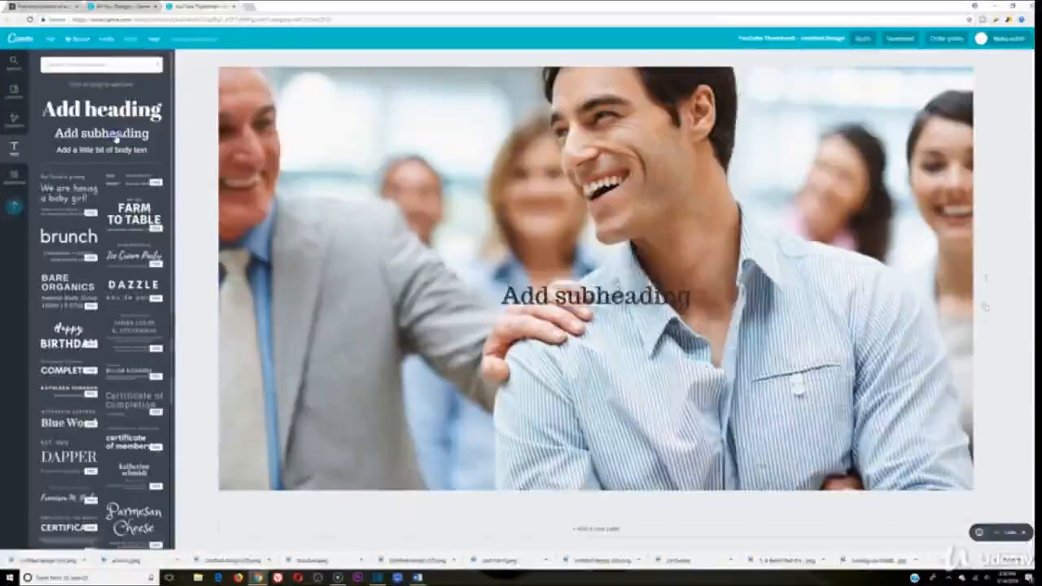
text(How to Program)
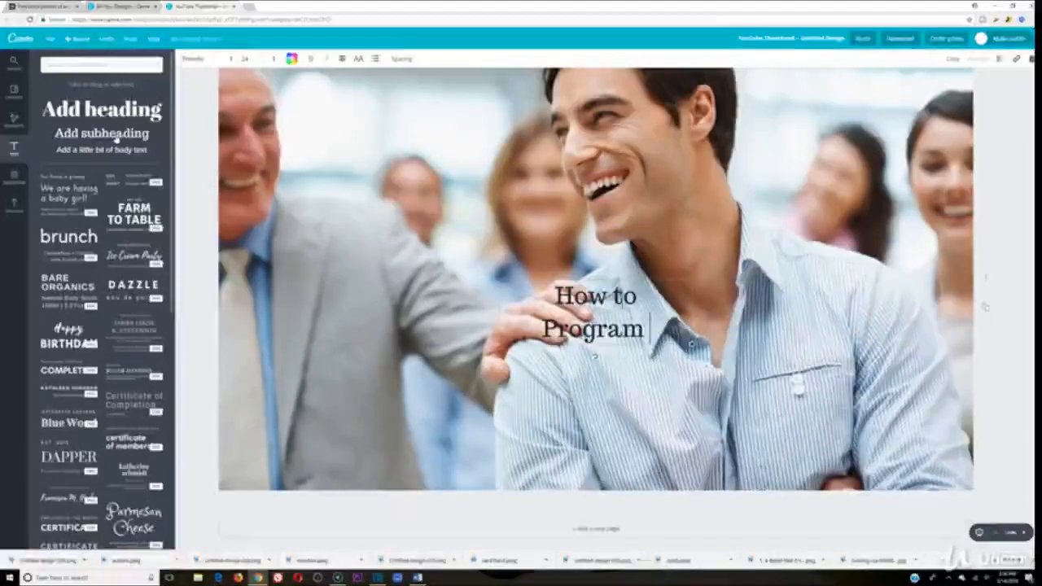
text( Your Mind for Success)
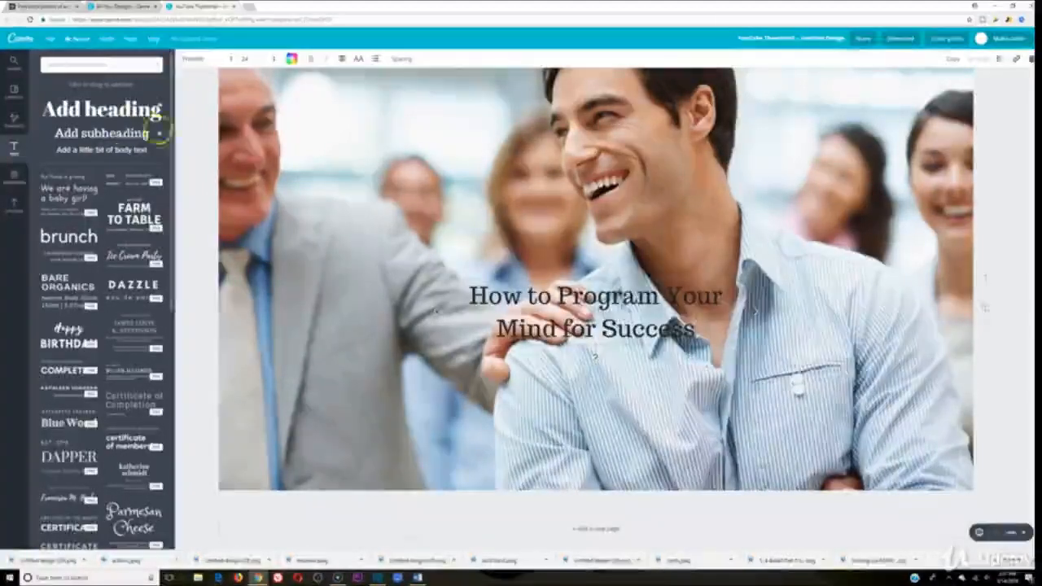
click(536, 251)
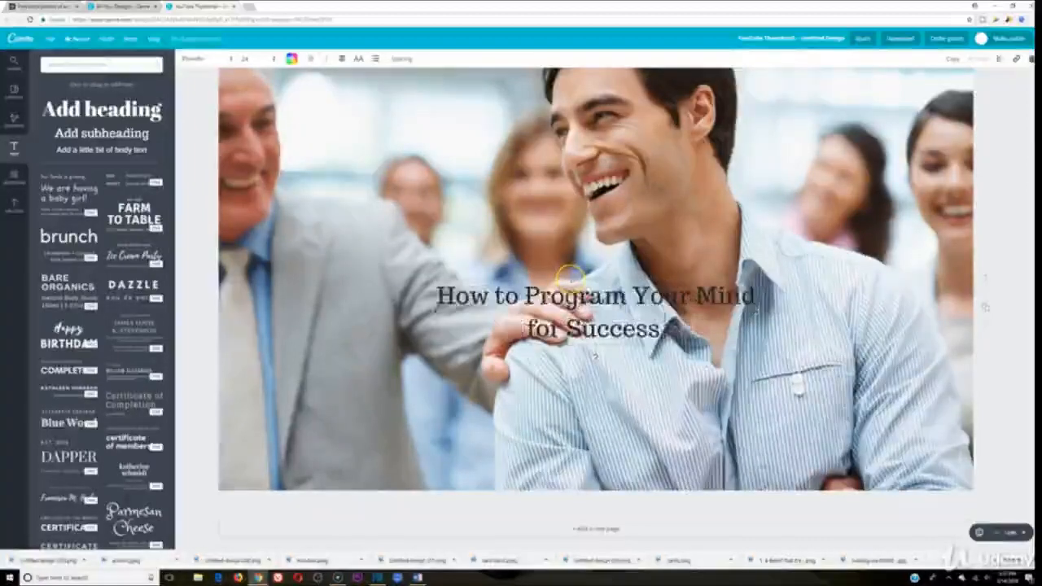
text(Course)
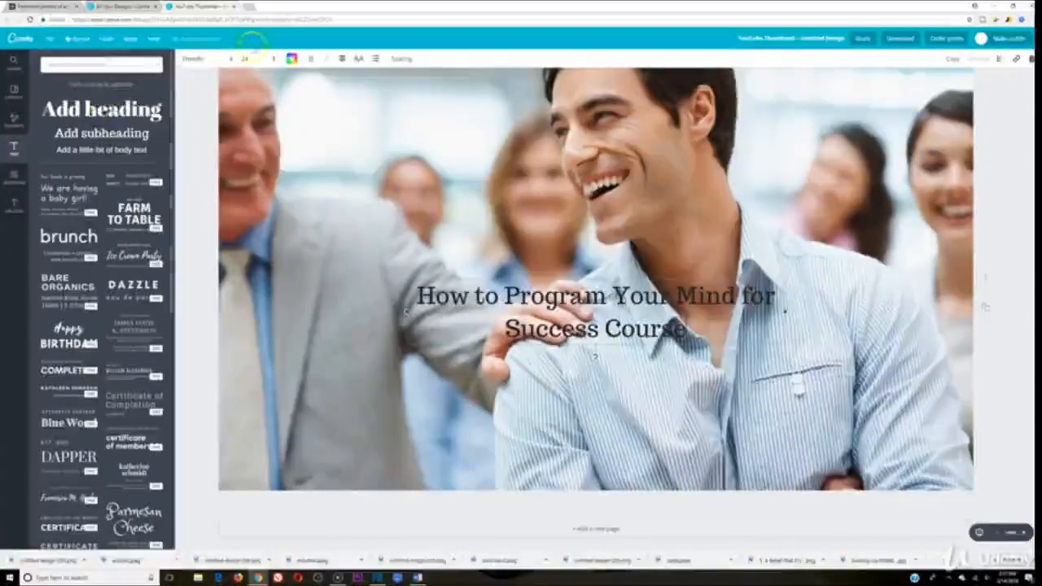
Set the title's font size to 36, narrow its text box and place it low over the two men
click(245, 58)
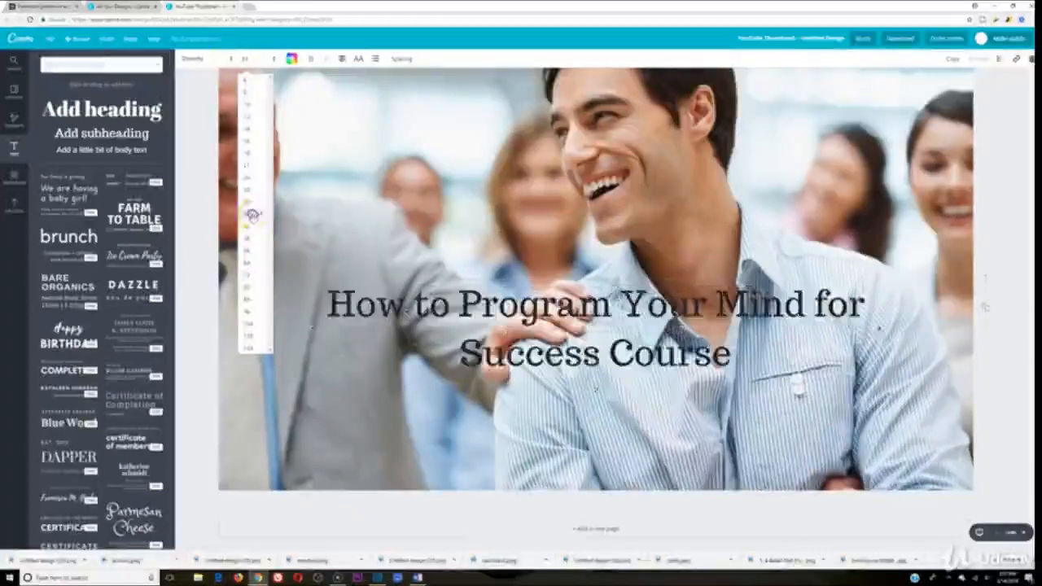
click(252, 214)
drag(892, 314, 770, 334)
drag(658, 289, 603, 357)
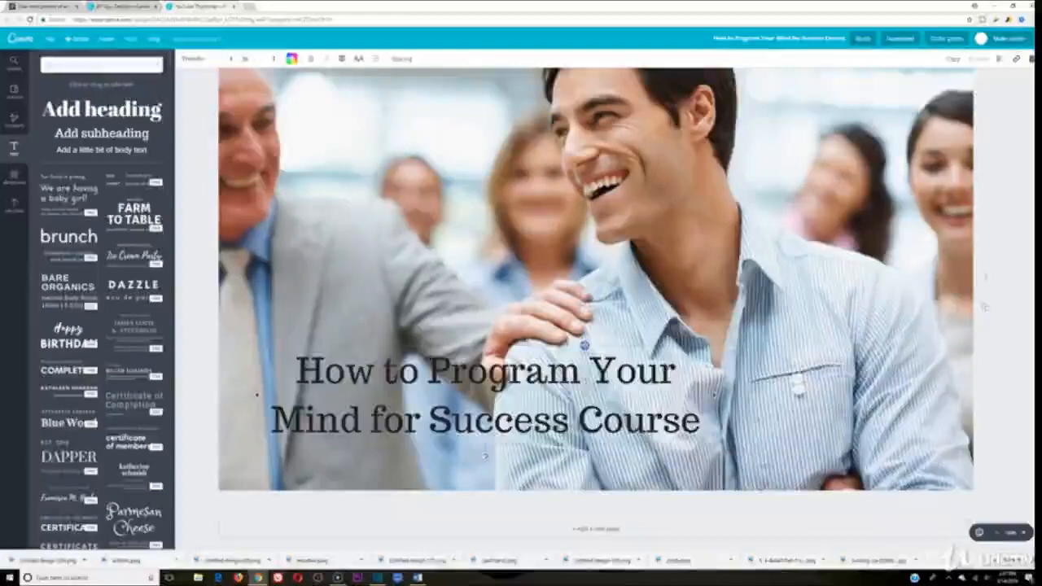
Color the title text blue with the custom hex code #0072bc
click(292, 59)
click(297, 100)
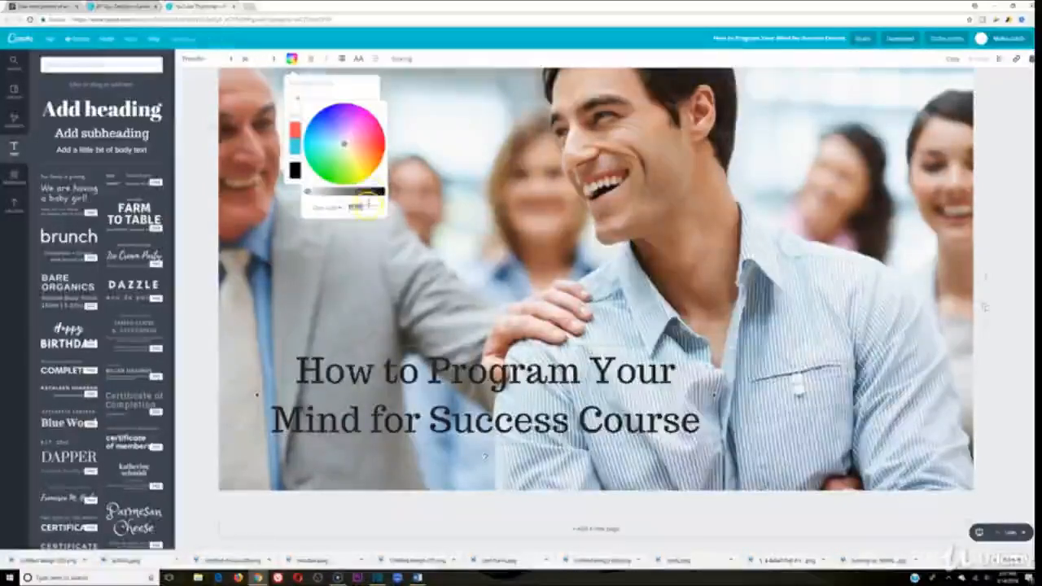
text(#0072bc)
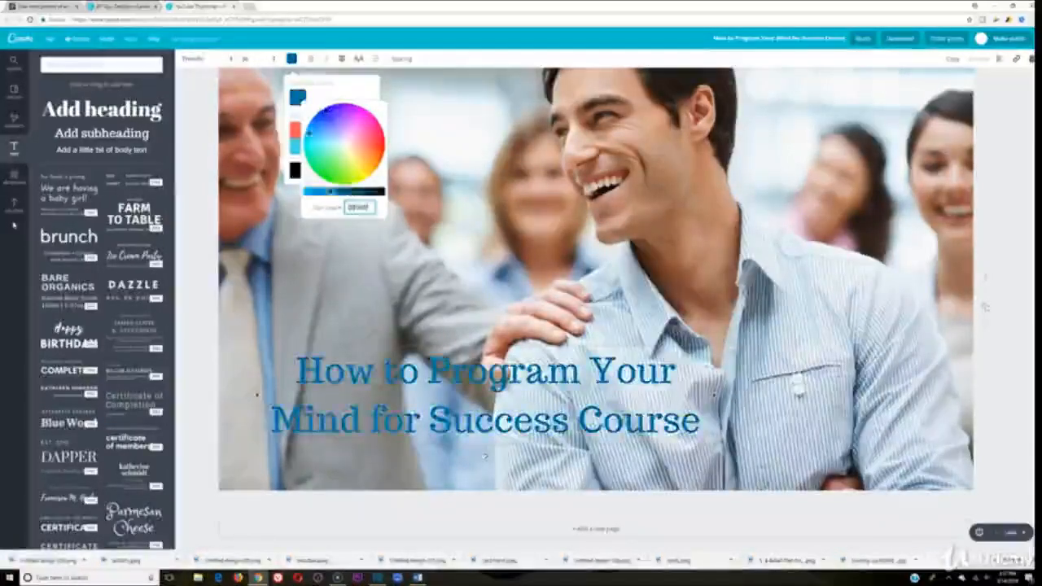
key(Return)
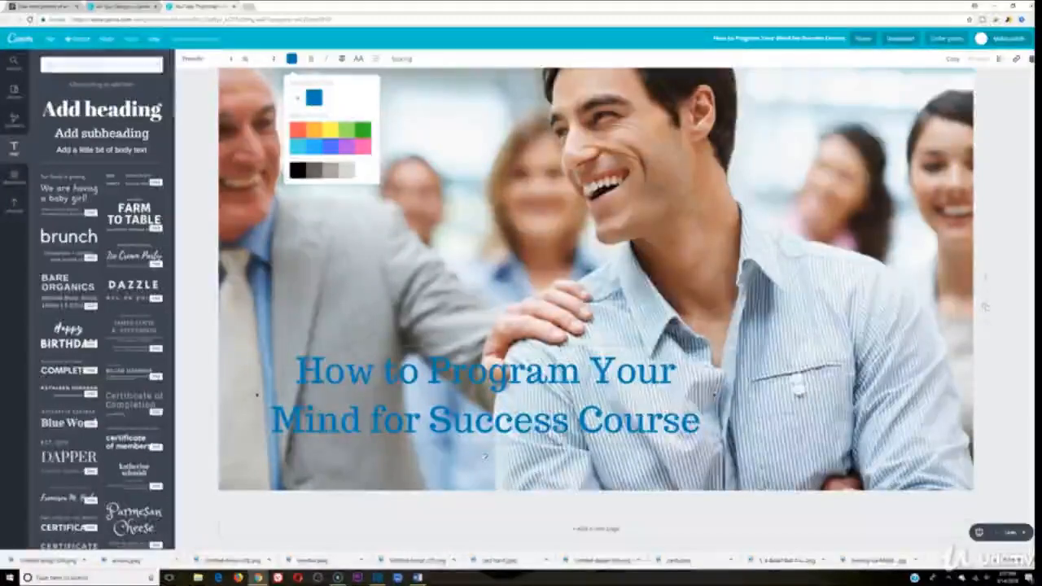
Add a gray square shape with a white border and reshape it into a wide rectangle below the smiling man's face
click(14, 121)
click(55, 155)
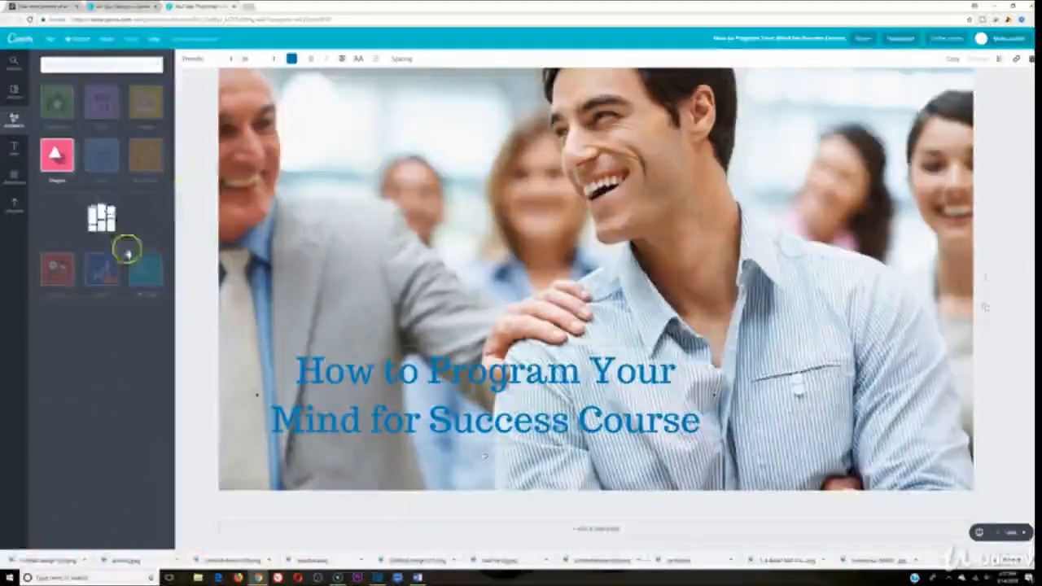
click(154, 213)
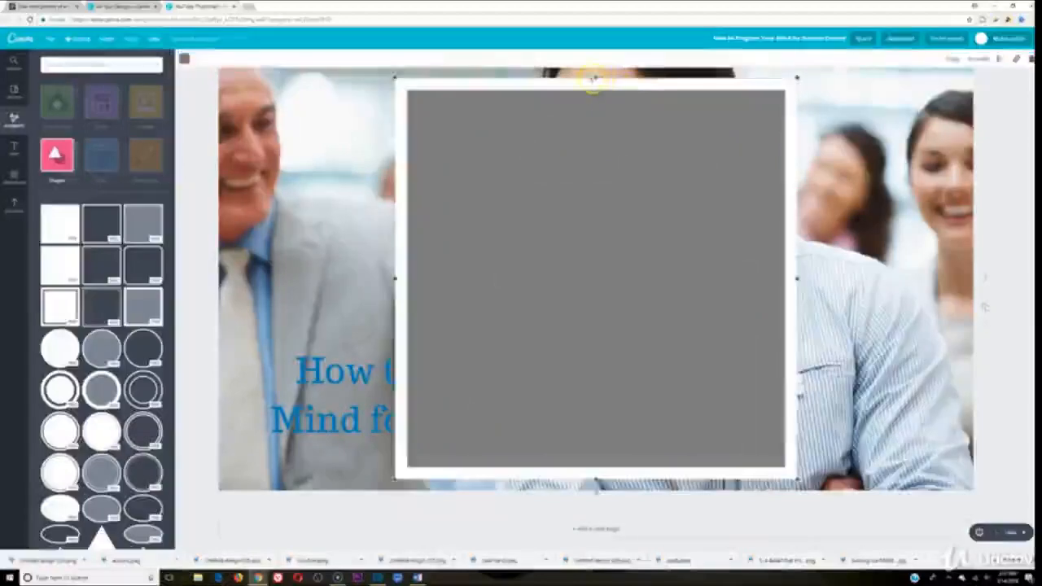
drag(595, 78, 595, 317)
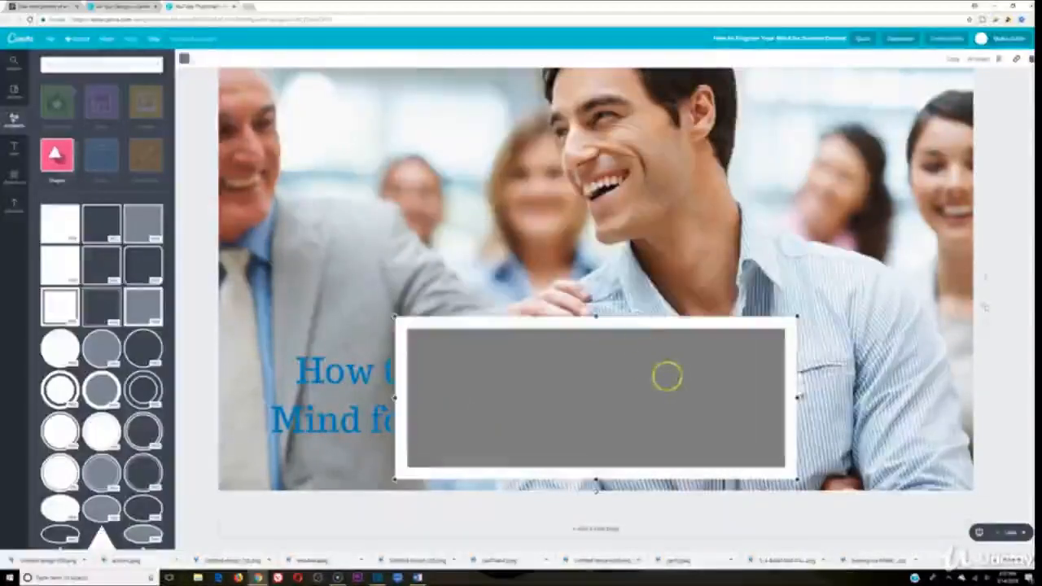
drag(667, 375, 670, 319)
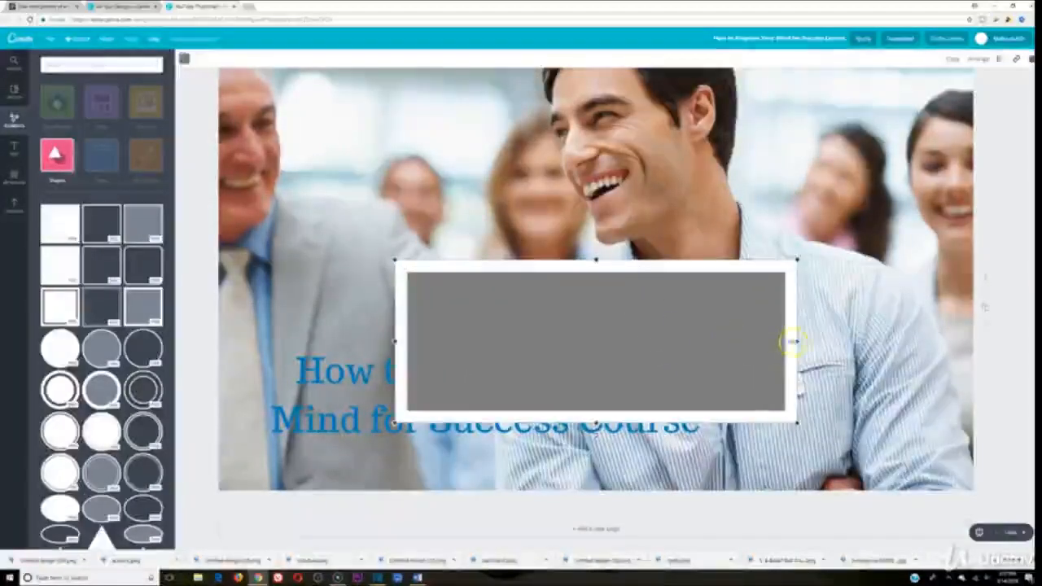
drag(792, 342, 834, 342)
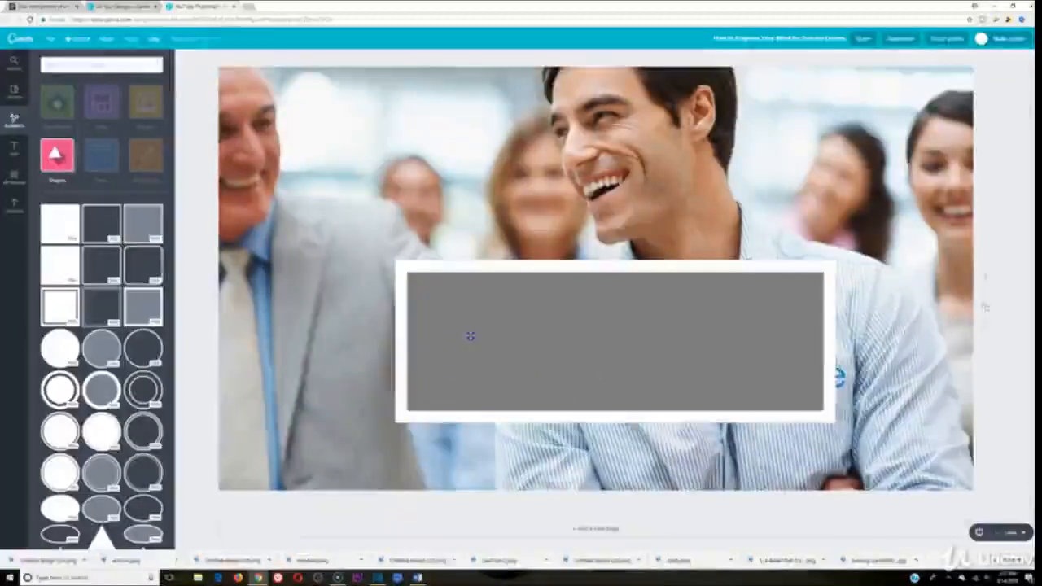
Send the bordered rectangle behind the title text and position the title over it
click(688, 259)
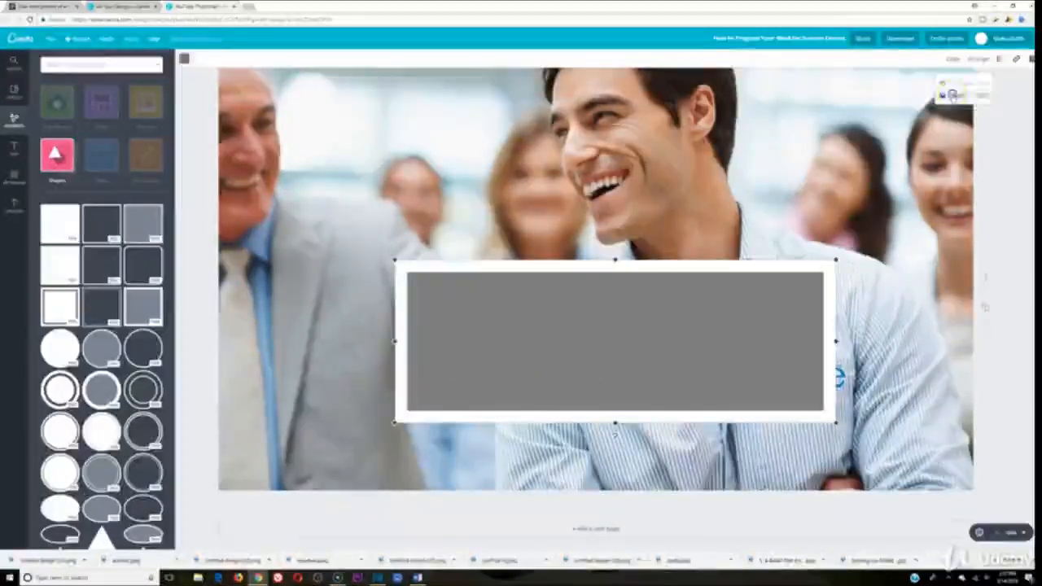
click(953, 95)
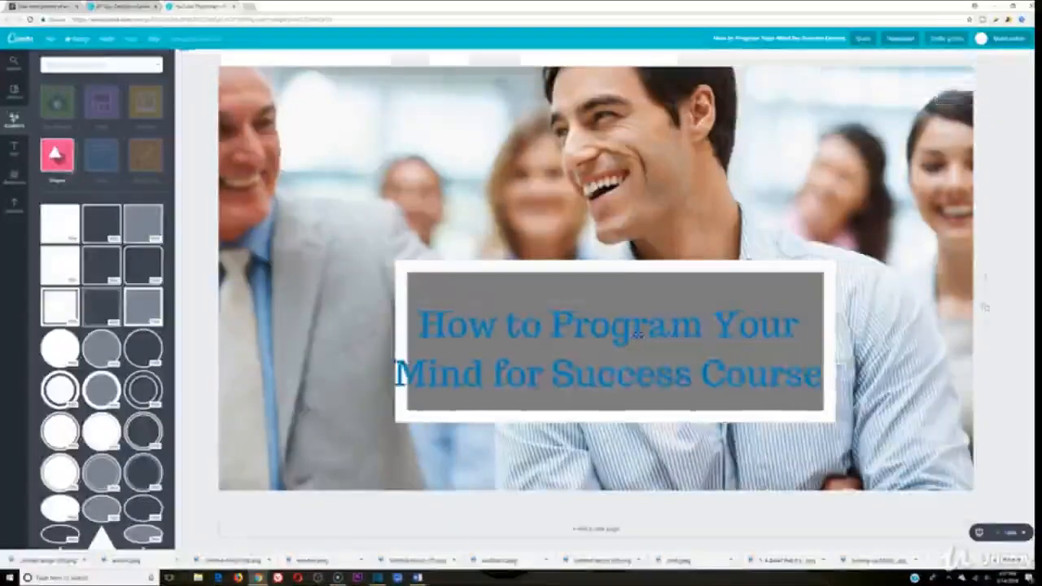
drag(638, 334, 645, 332)
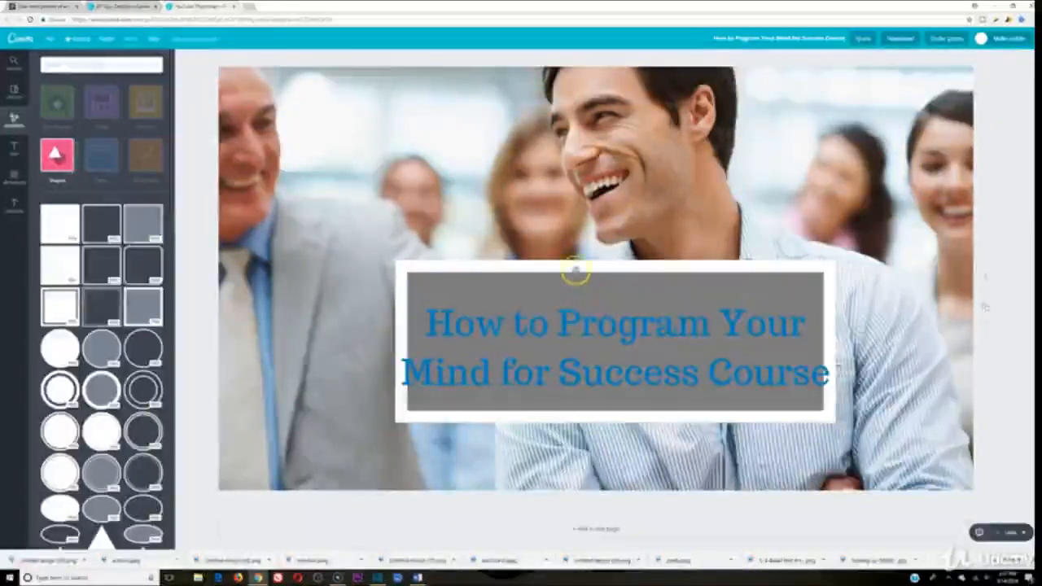
Resize the rectangle so it frames the title closely, and center both the title and the rectangle on the design
click(512, 269)
drag(394, 342, 356, 342)
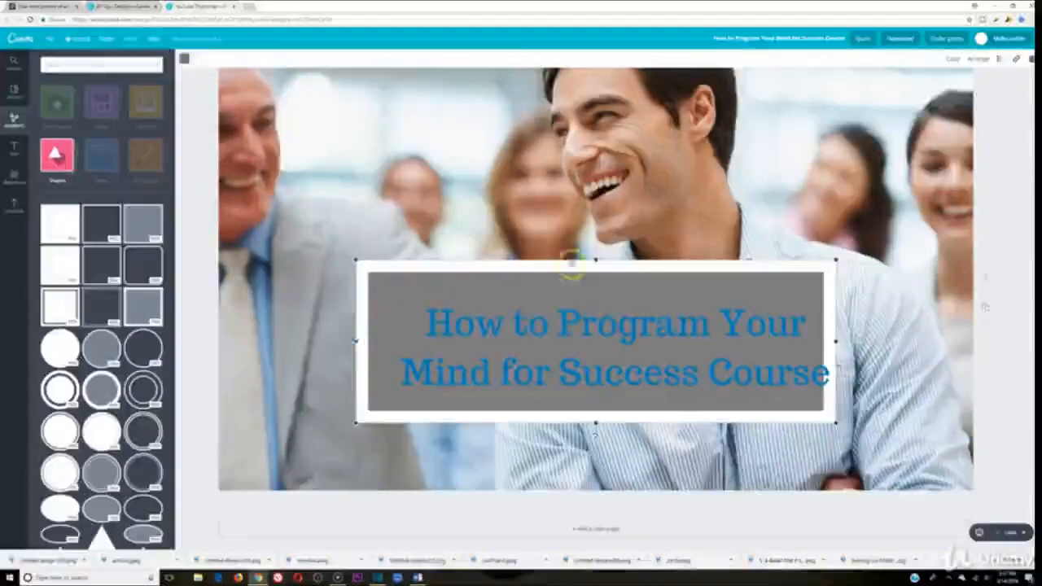
drag(596, 261, 597, 286)
drag(602, 328, 582, 331)
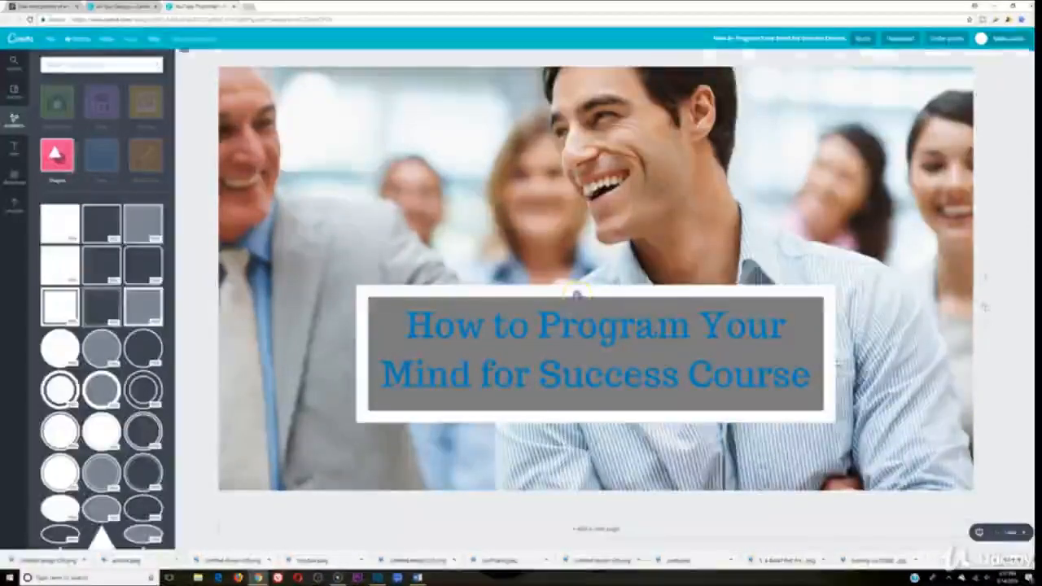
click(576, 293)
drag(597, 286, 598, 291)
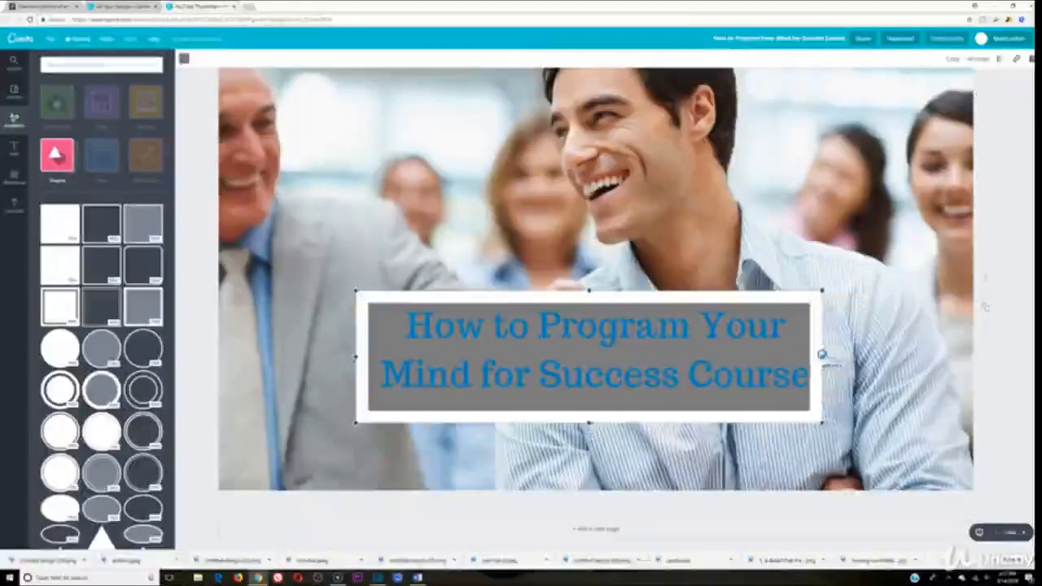
drag(709, 299, 716, 290)
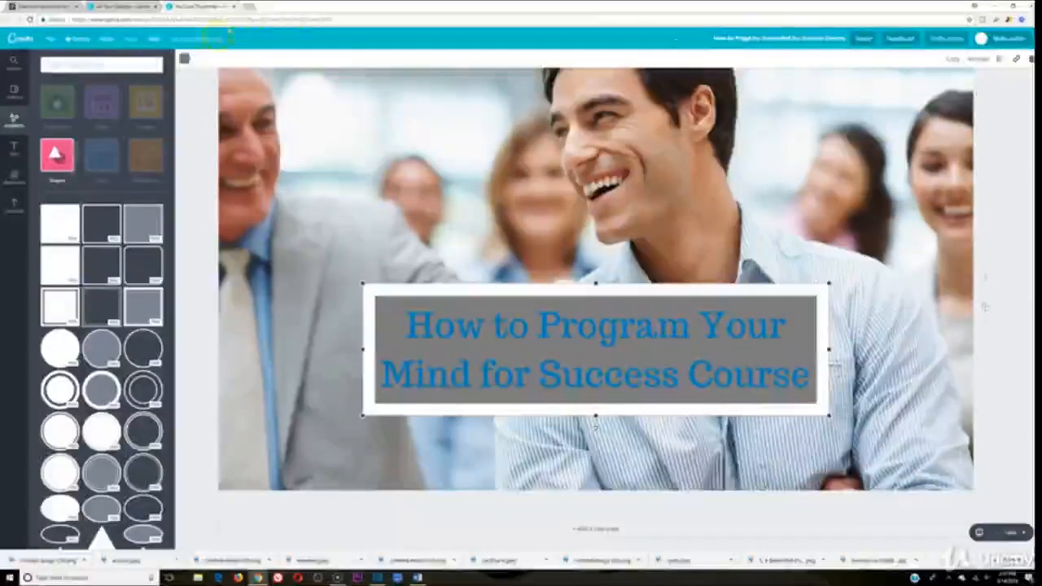
Change the rectangle's fill to white and its border to black
click(185, 58)
click(269, 169)
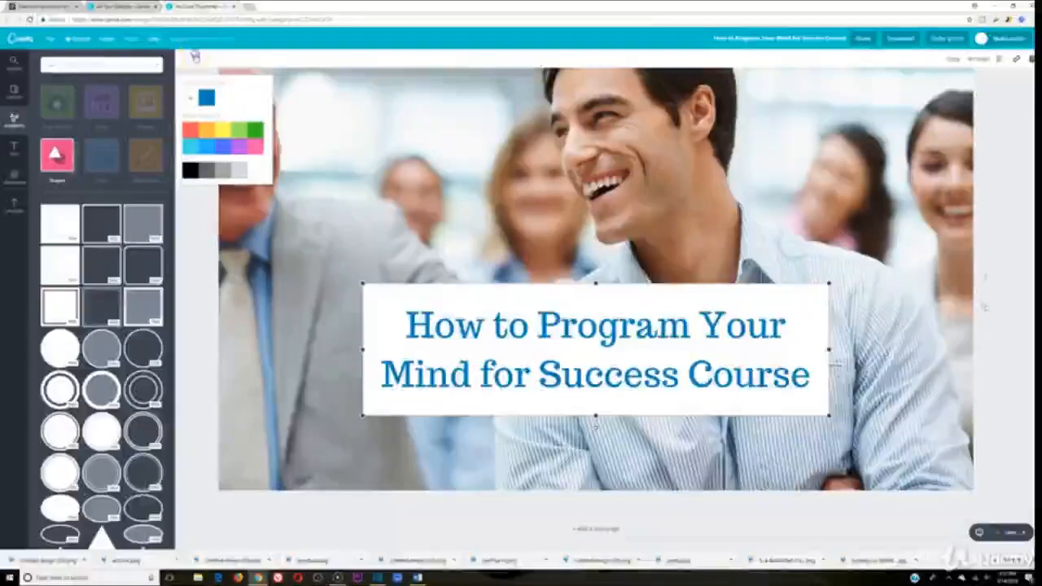
click(205, 170)
click(198, 259)
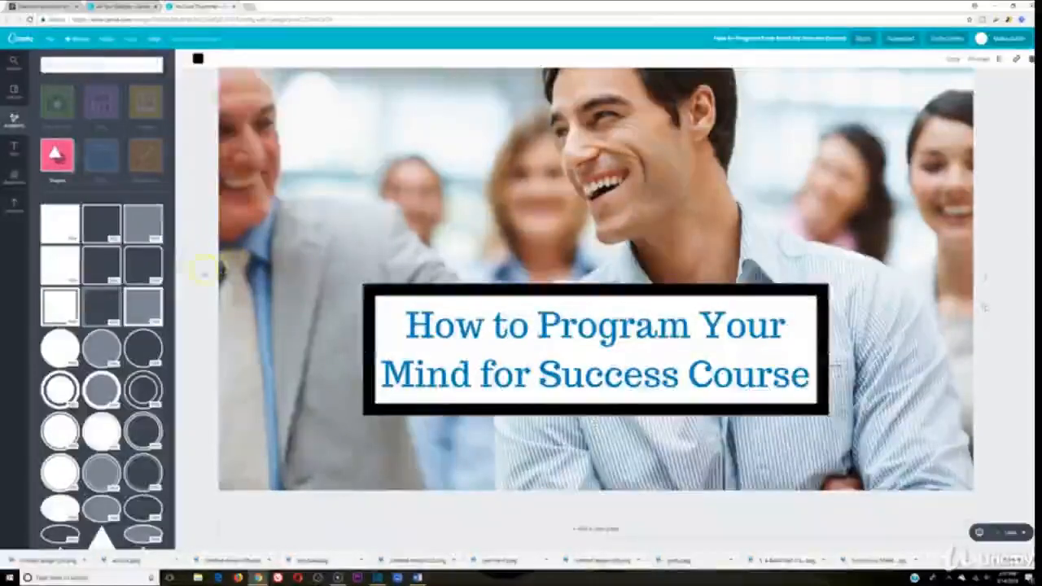
Find the blue arrow among the uploaded images and add it to the design
click(16, 204)
scroll(105, 293, down, 3)
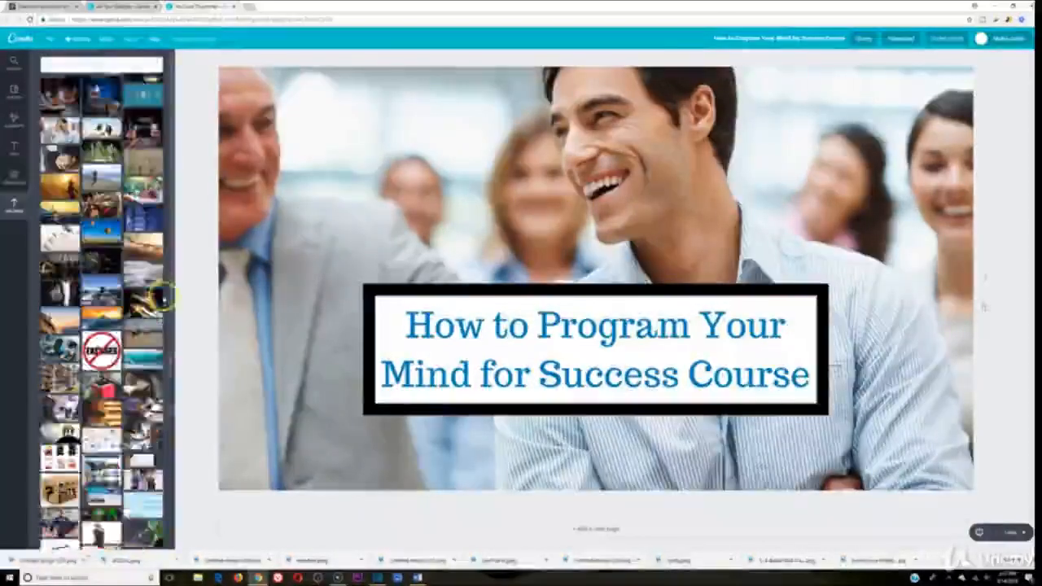
scroll(140, 326, down, 5)
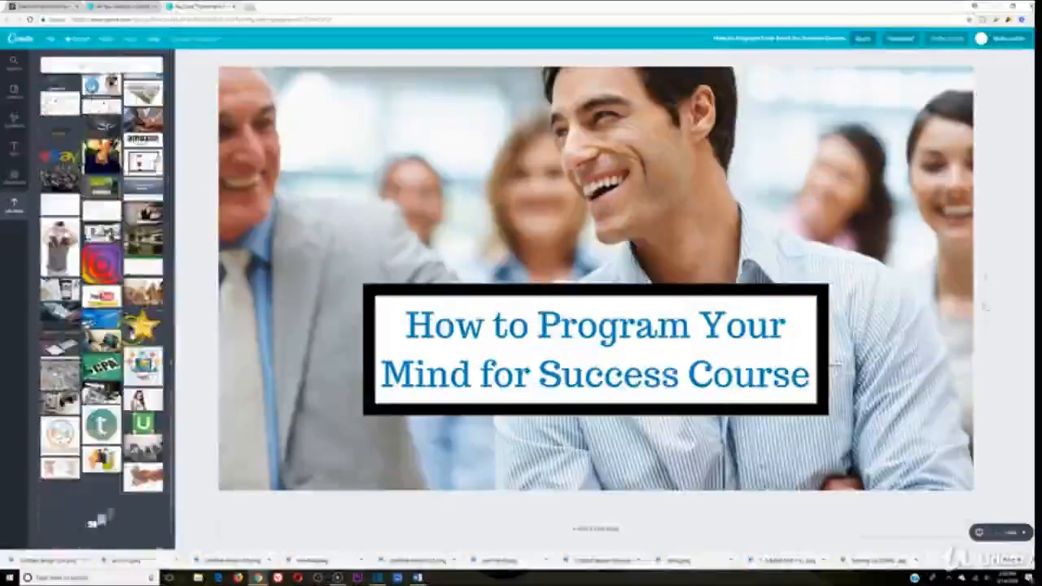
scroll(66, 414, down, 10)
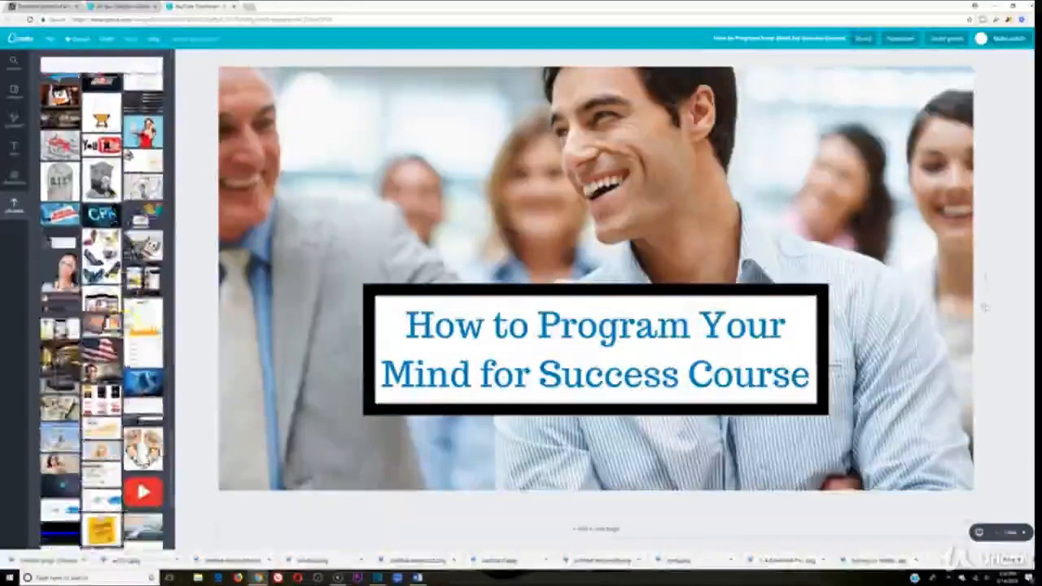
scroll(106, 310, down, 5)
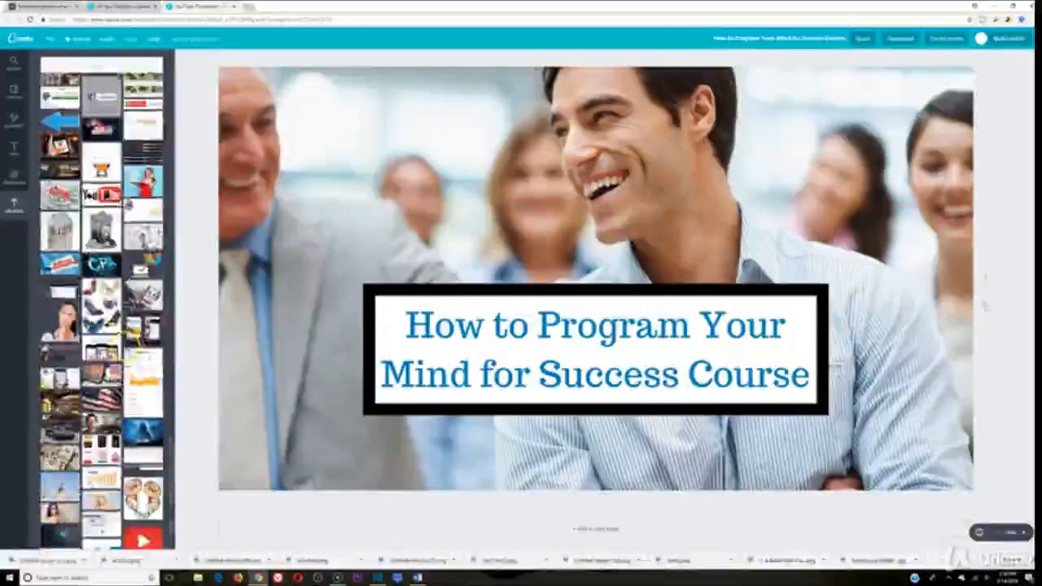
scroll(65, 289, up, 8)
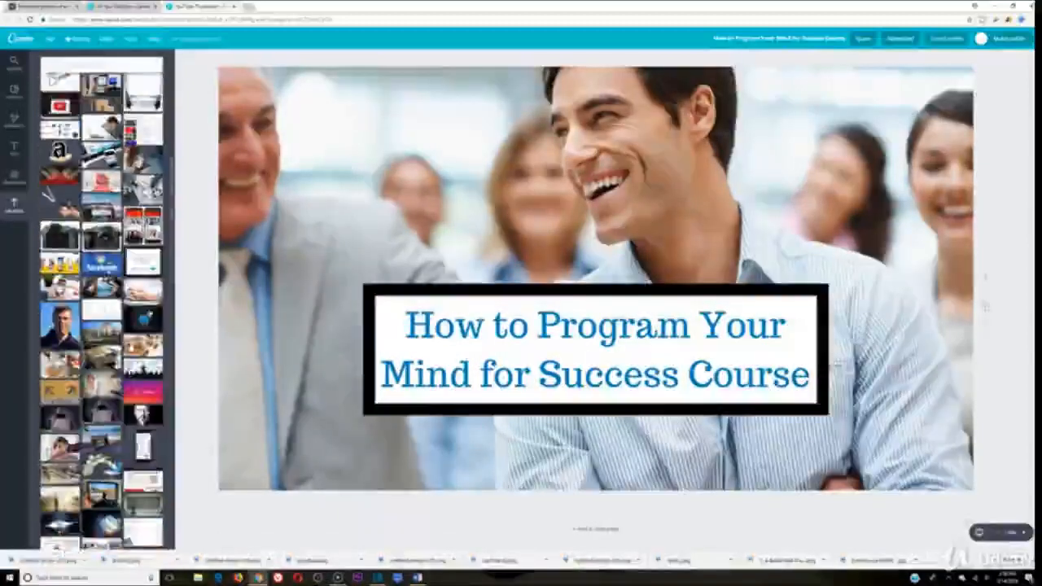
scroll(102, 310, up, 4)
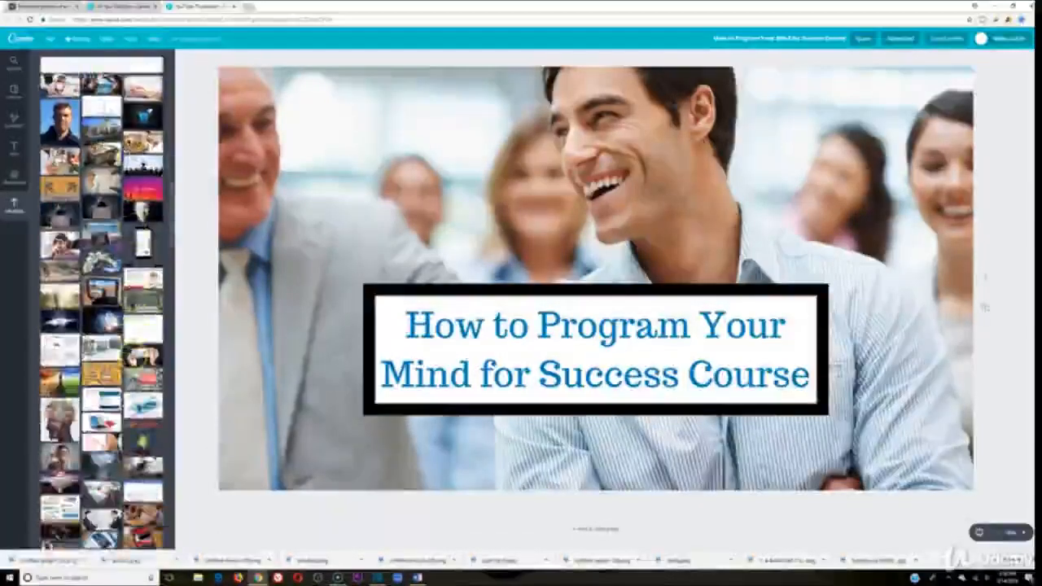
scroll(102, 301, down, 6)
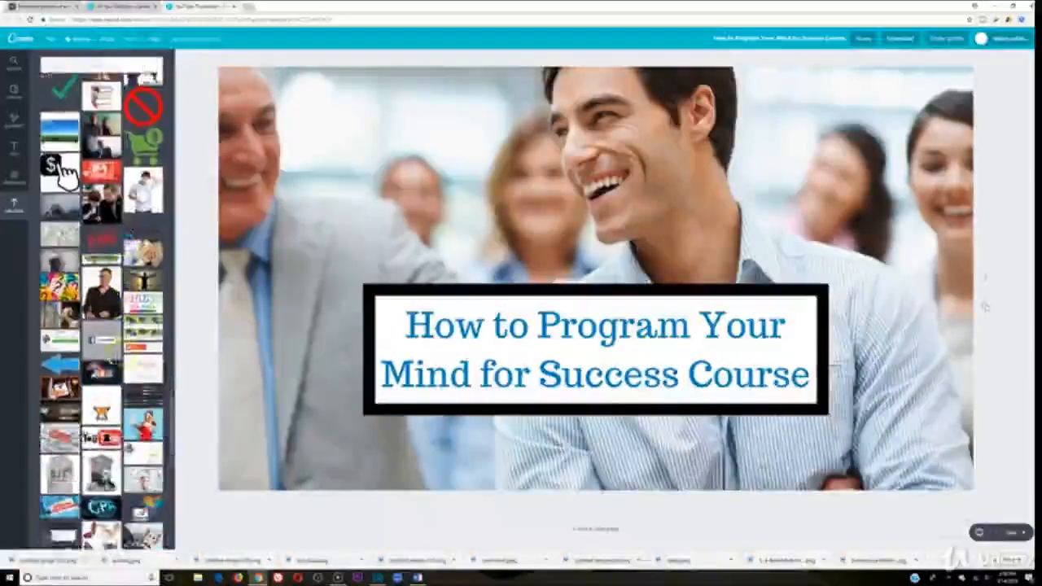
click(61, 364)
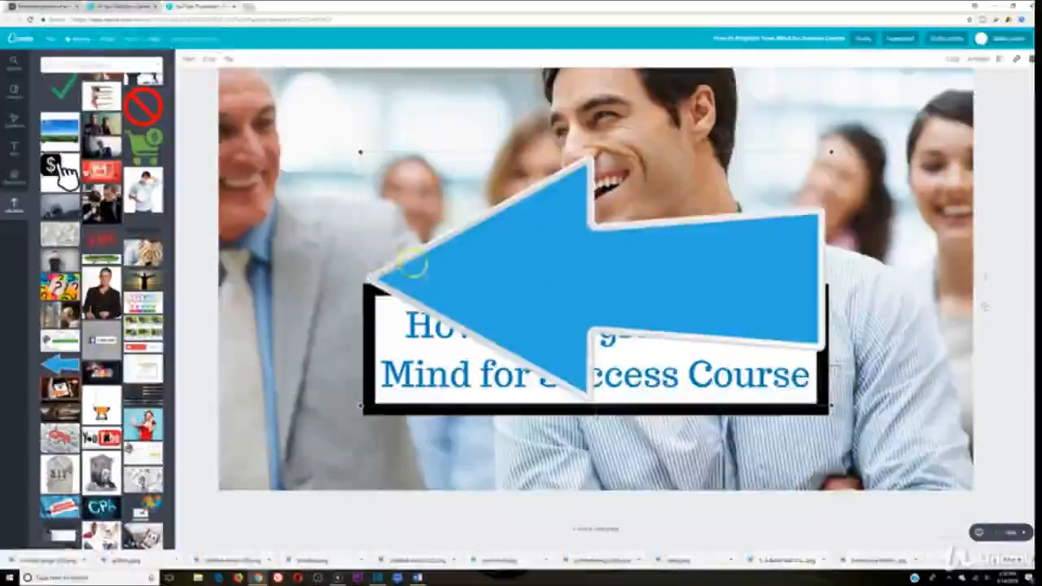
Rotate the blue arrow to point down and shrink it over the man in the gray suit, with a duplicate beyond the title box's opposite end
drag(596, 415, 745, 265)
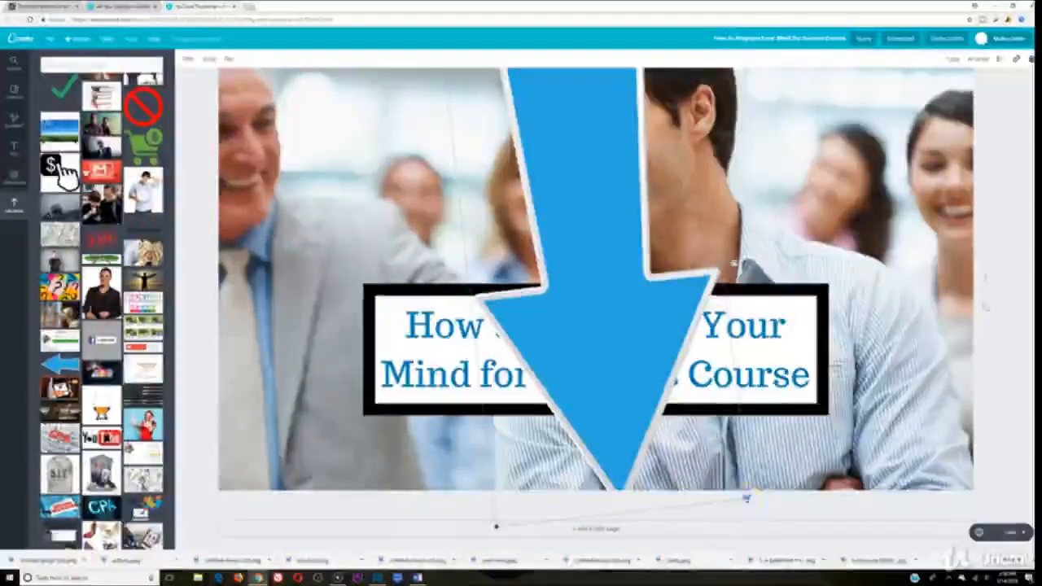
drag(747, 498, 530, 232)
drag(306, 278, 298, 283)
key(ctrl+d)
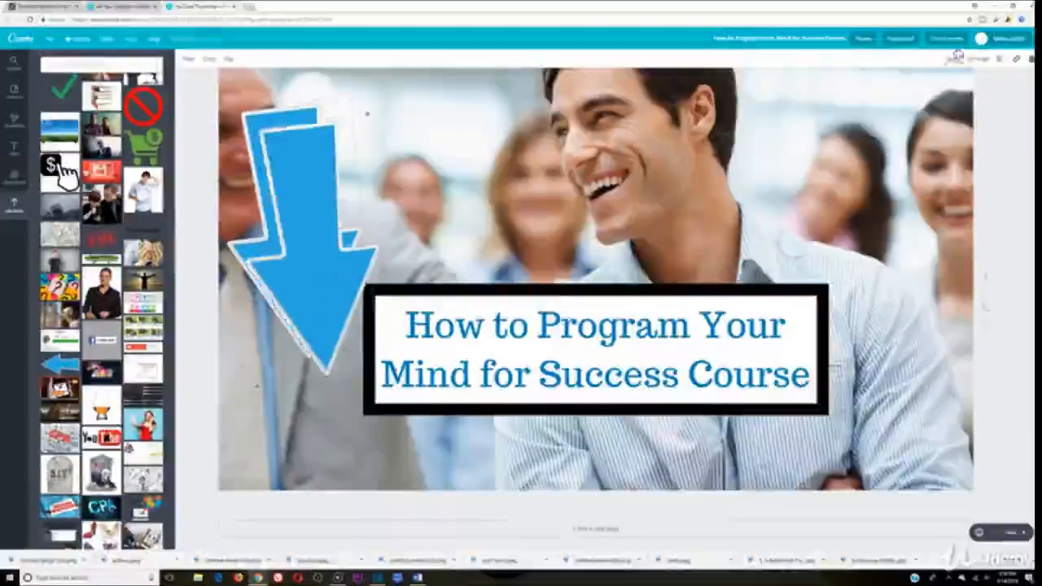
drag(314, 221, 893, 195)
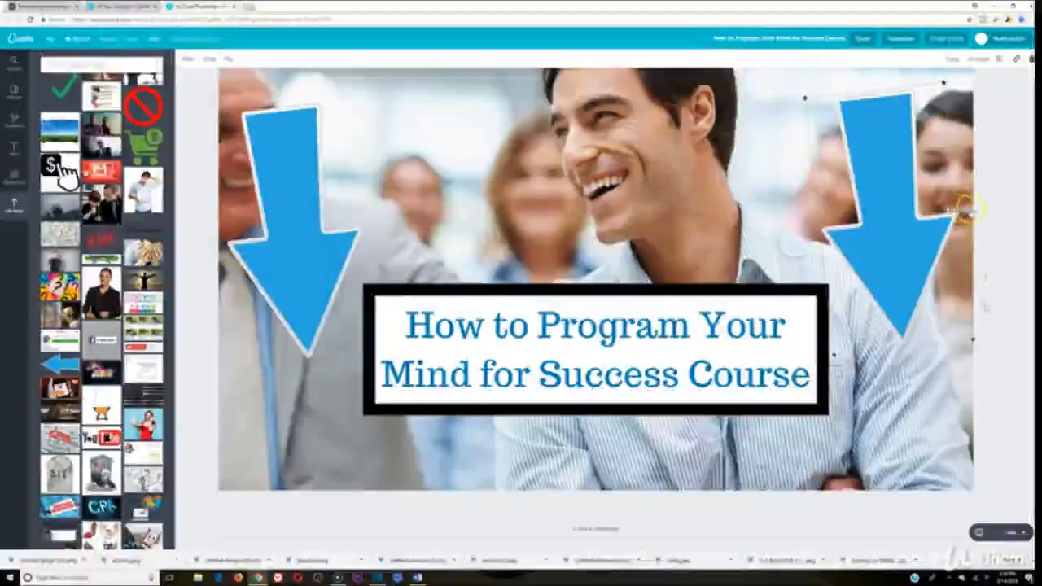
Tilt the second blue arrow inward to mirror the first one, and download the finished course image
drag(955, 204, 927, 235)
click(651, 193)
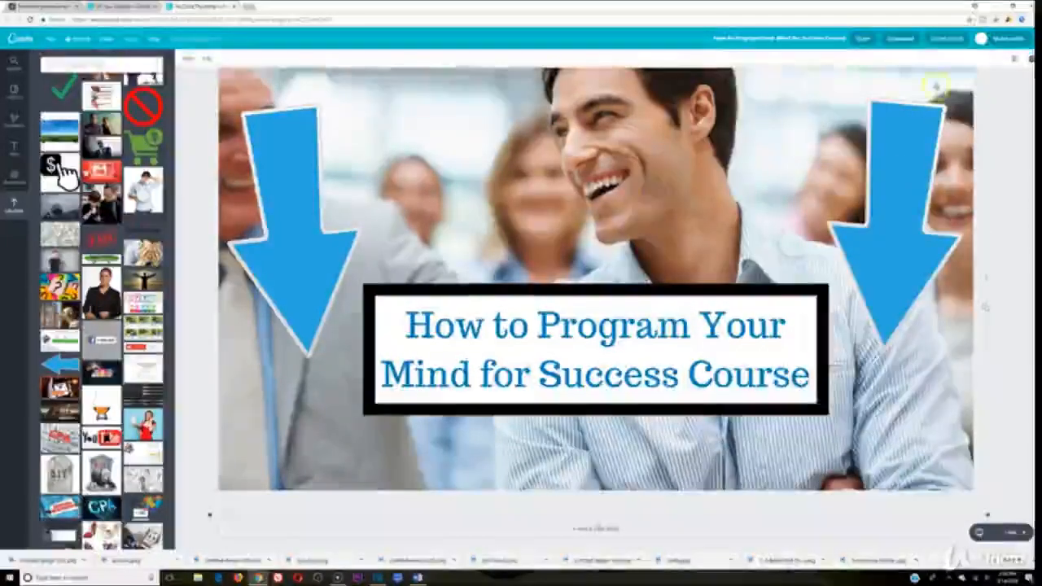
click(896, 38)
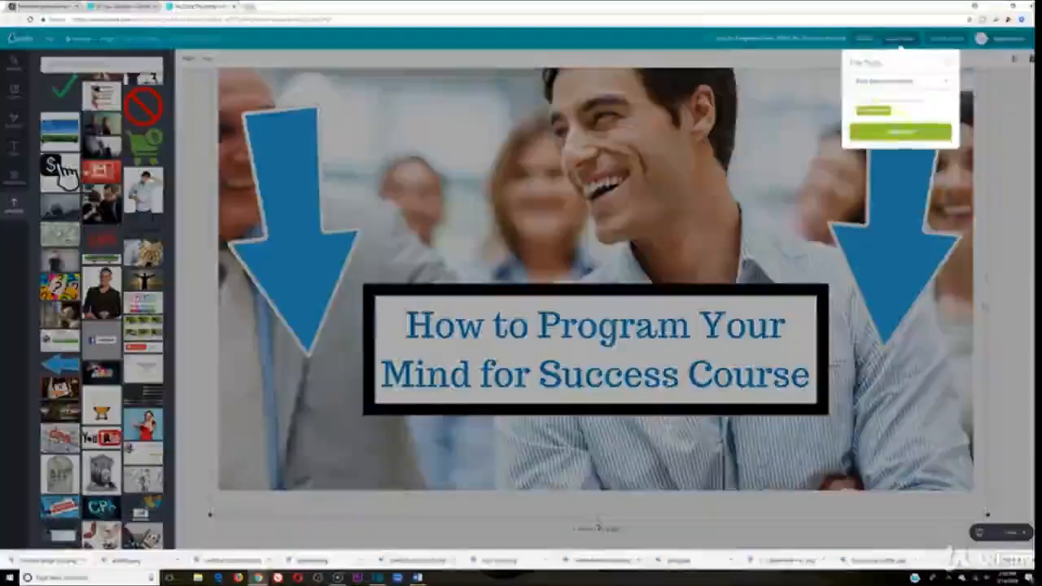
click(900, 132)
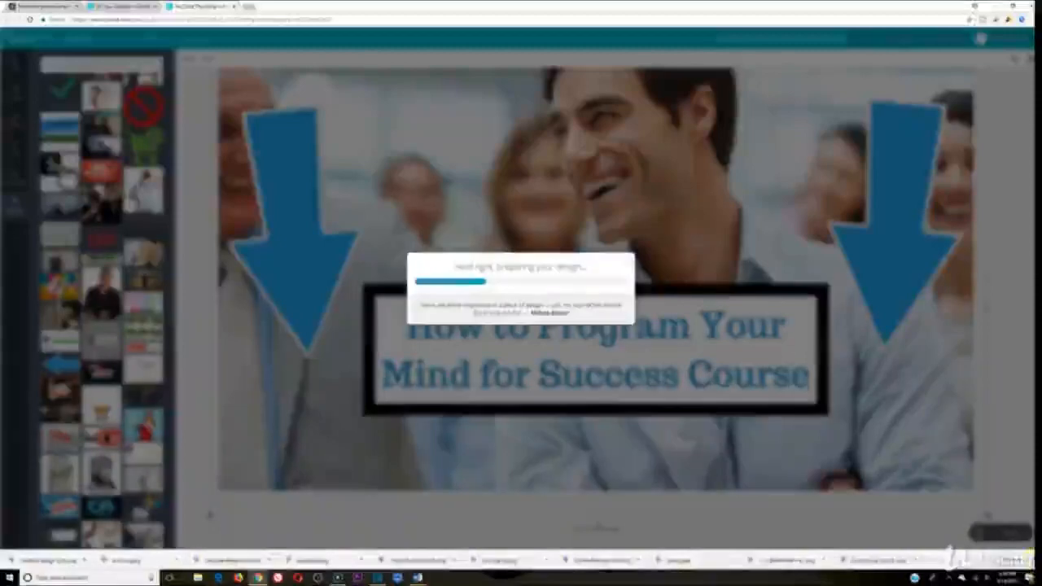
click(1028, 560)
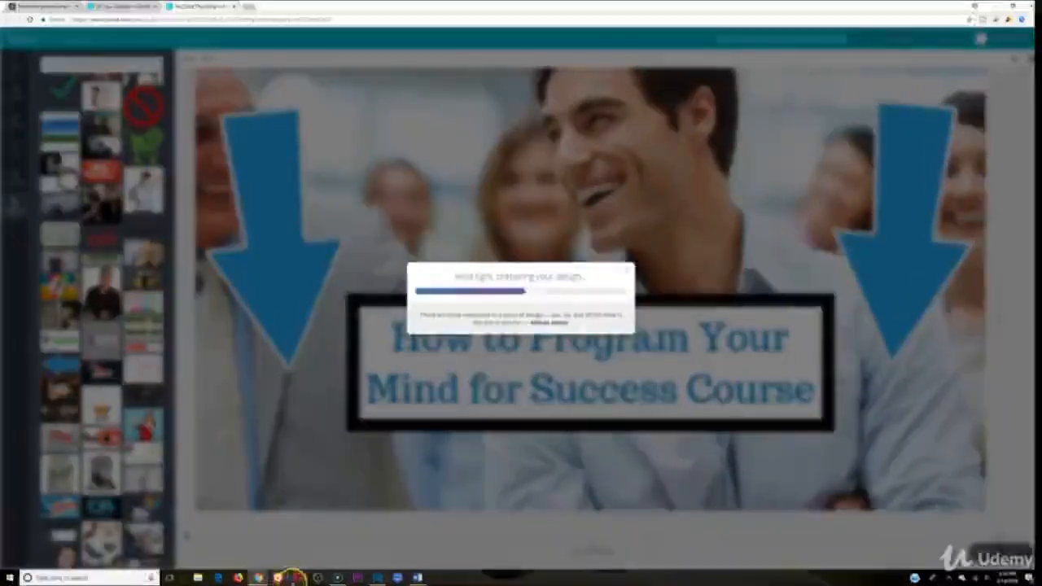
Switch to Shotcut, dismissing the driver update window, and open the How to Program Your Mind for Success Course image, searching for "how to p"
mouse_move(377, 578)
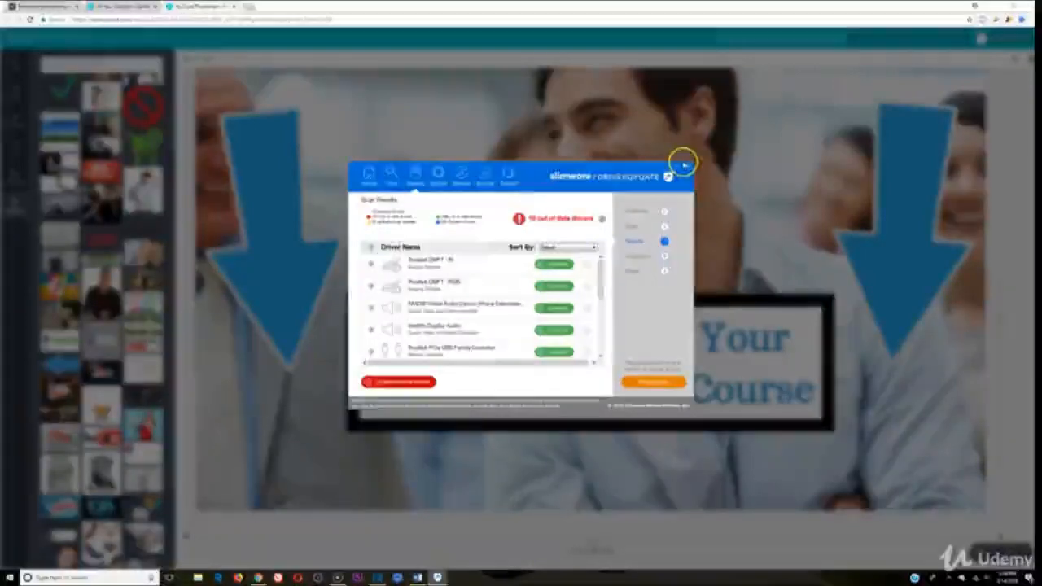
click(688, 169)
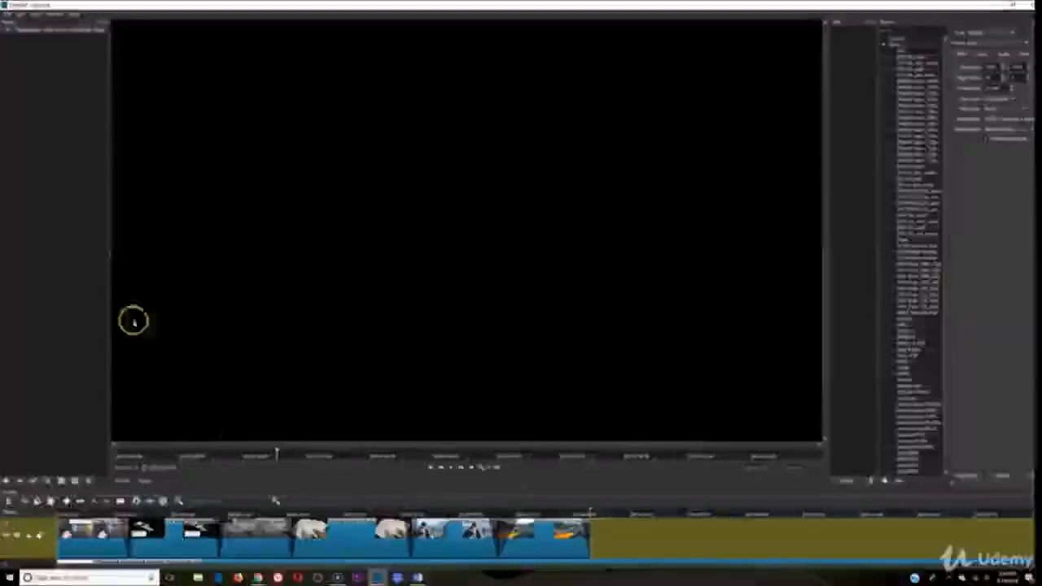
click(7, 14)
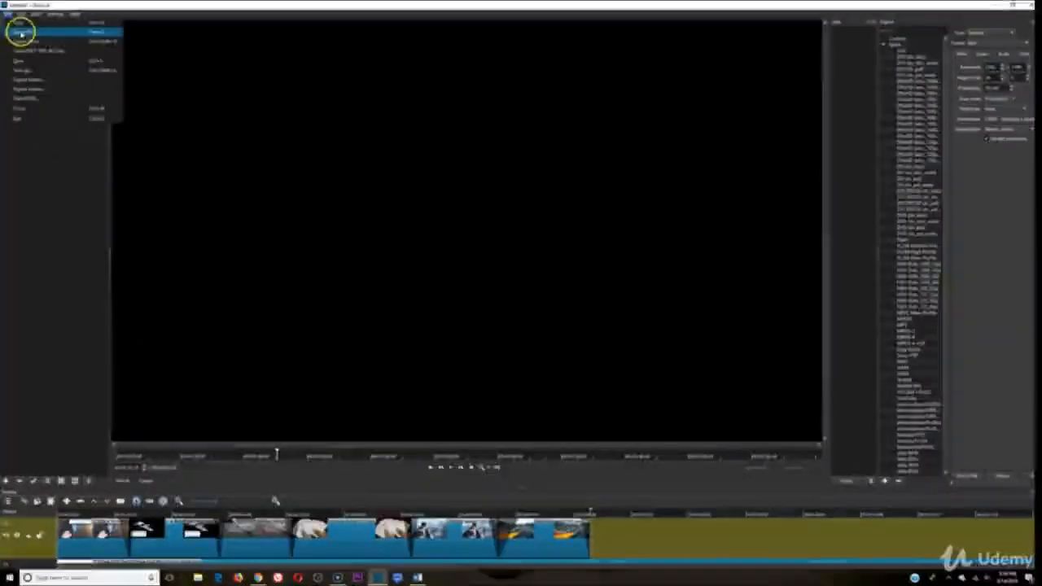
click(24, 33)
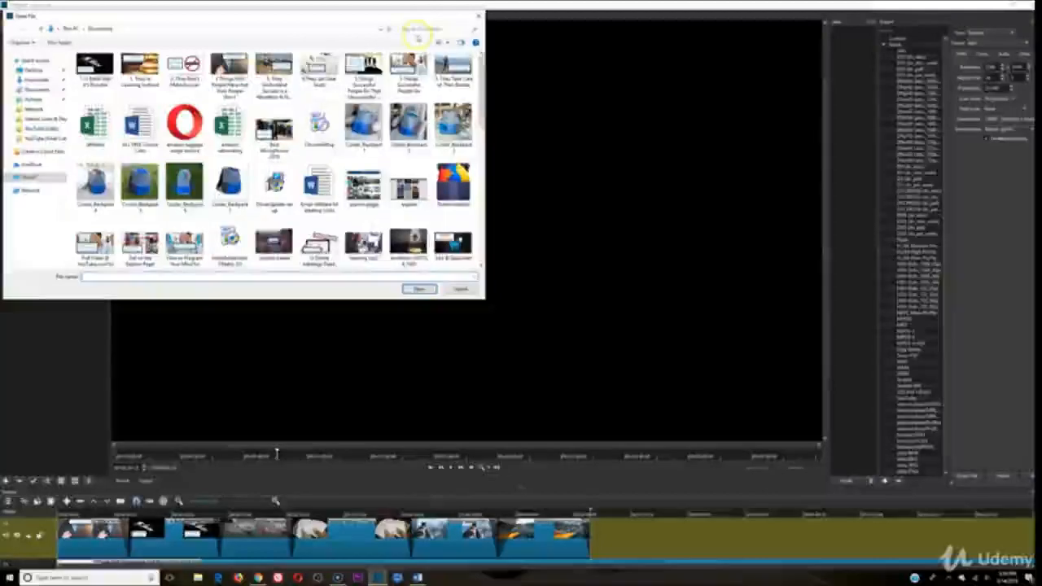
click(420, 29)
text(how to p)
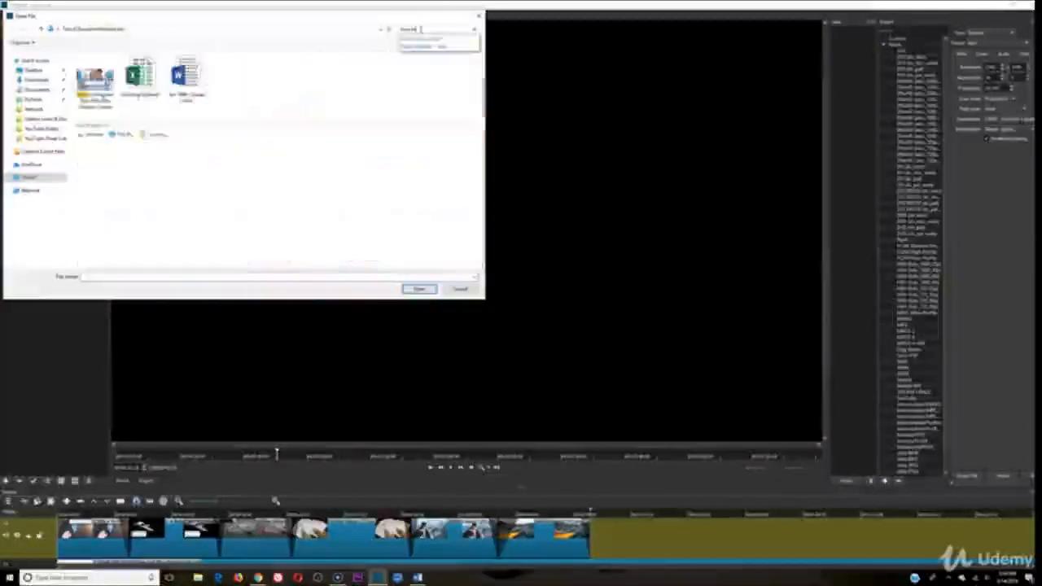
double_click(95, 81)
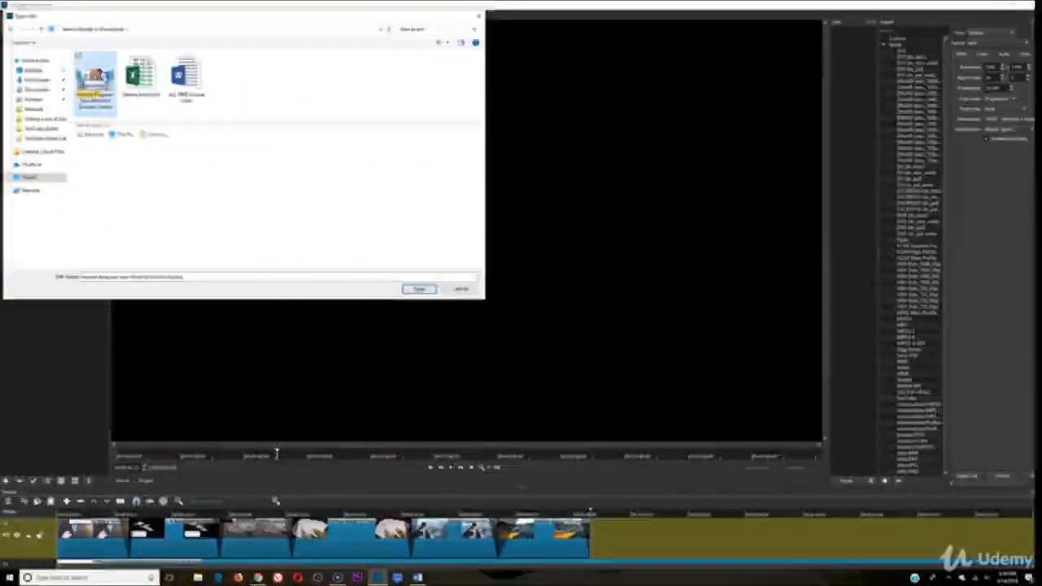
Place the course image directly after the last photo on the timeline and extend its clip to the end of the narration
drag(403, 137, 617, 538)
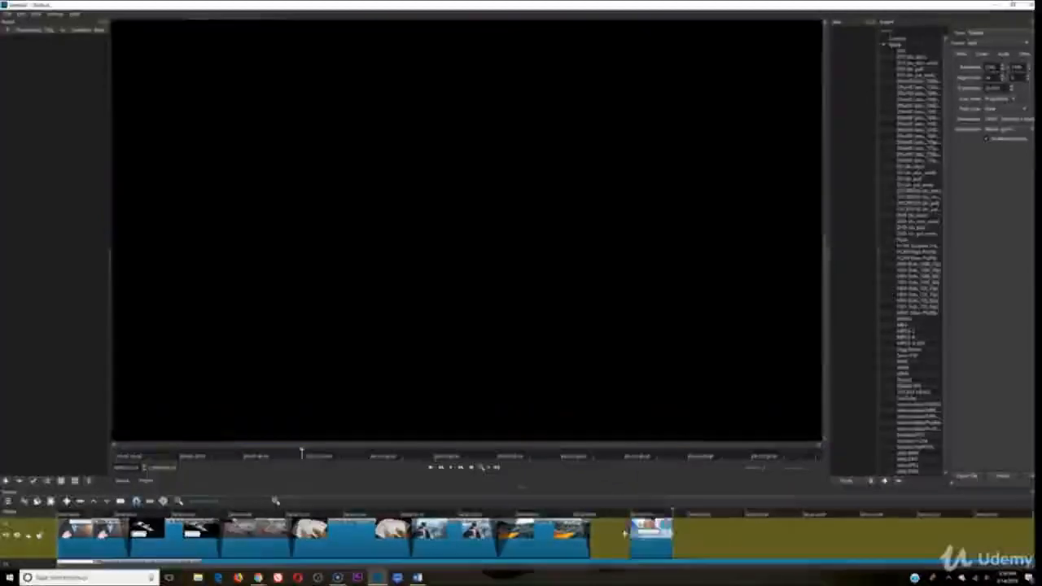
click(578, 515)
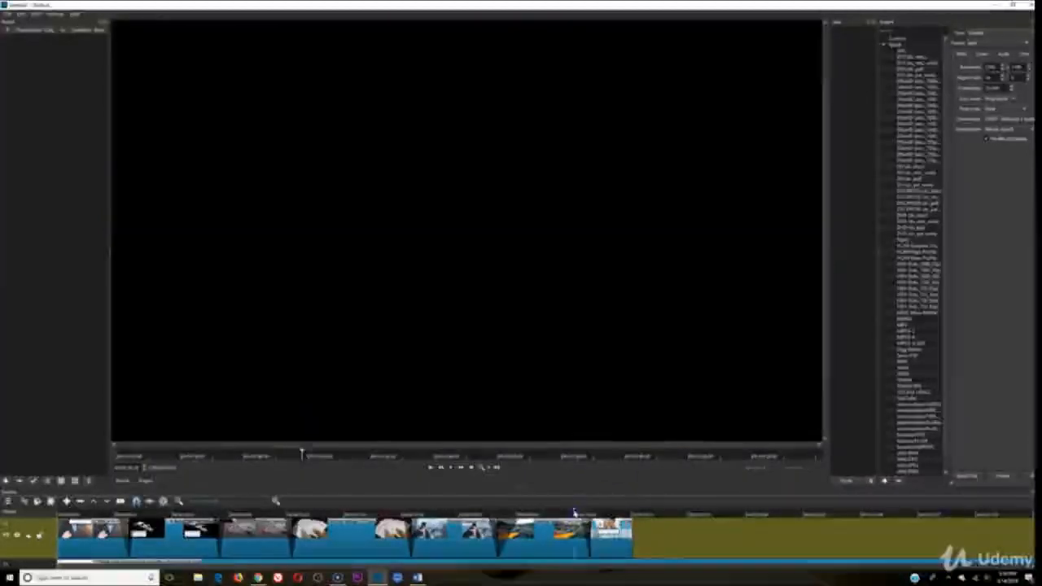
click(451, 468)
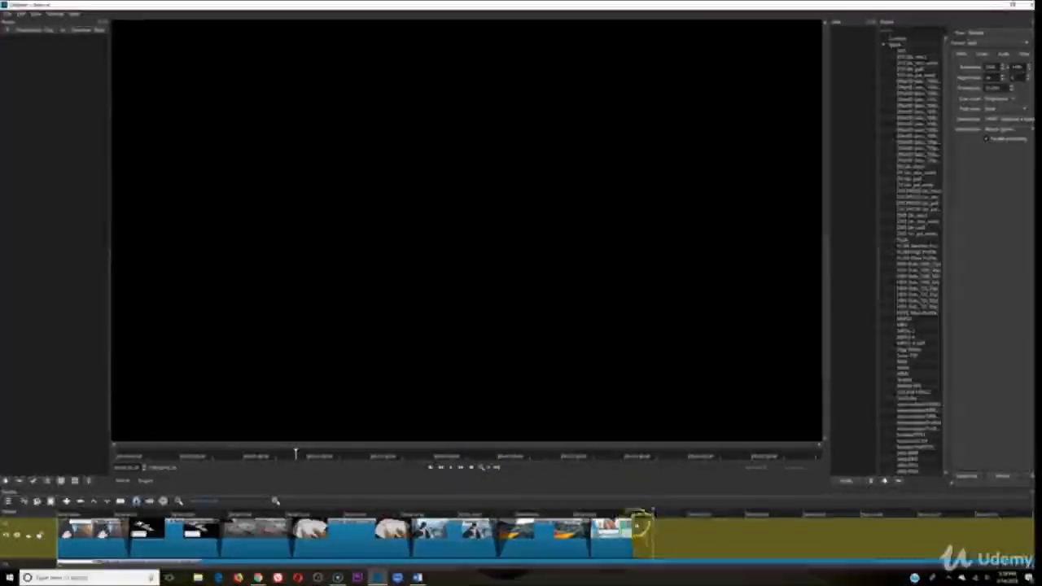
click(452, 468)
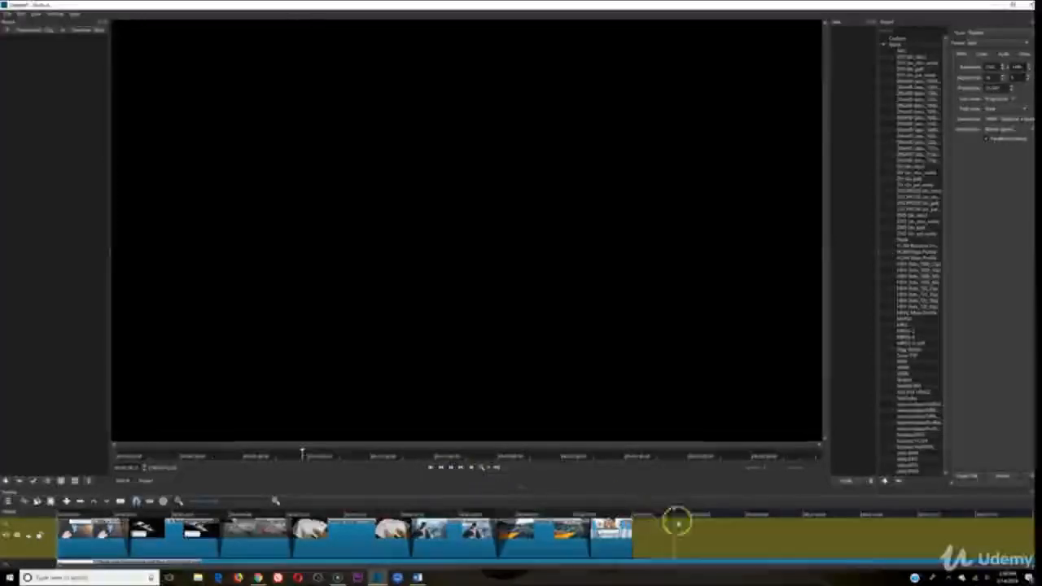
click(631, 515)
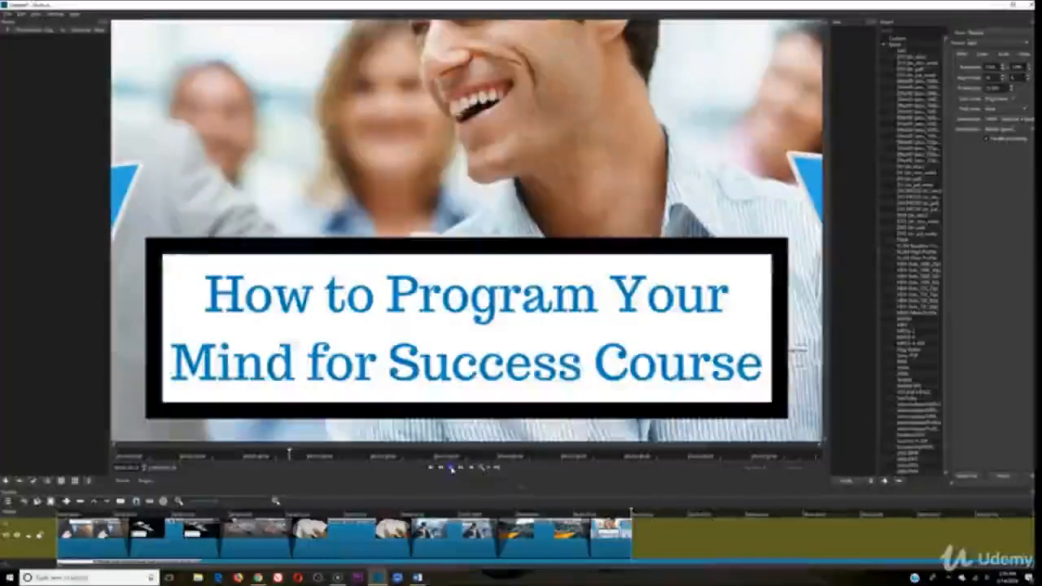
click(451, 469)
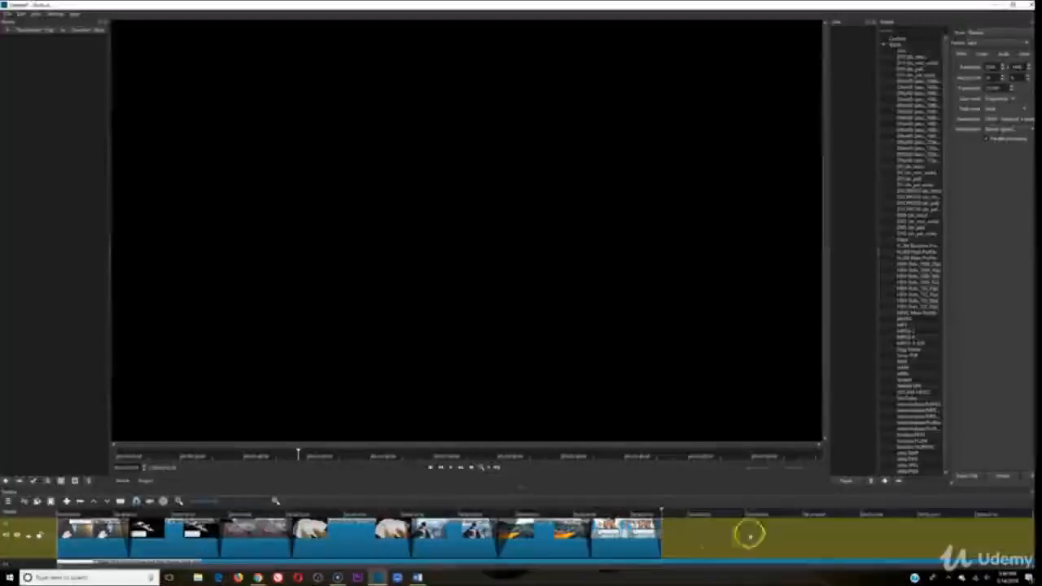
Return the playhead to the start of the timeline and set the preview zoom to 50% to fit the whole frame
click(60, 514)
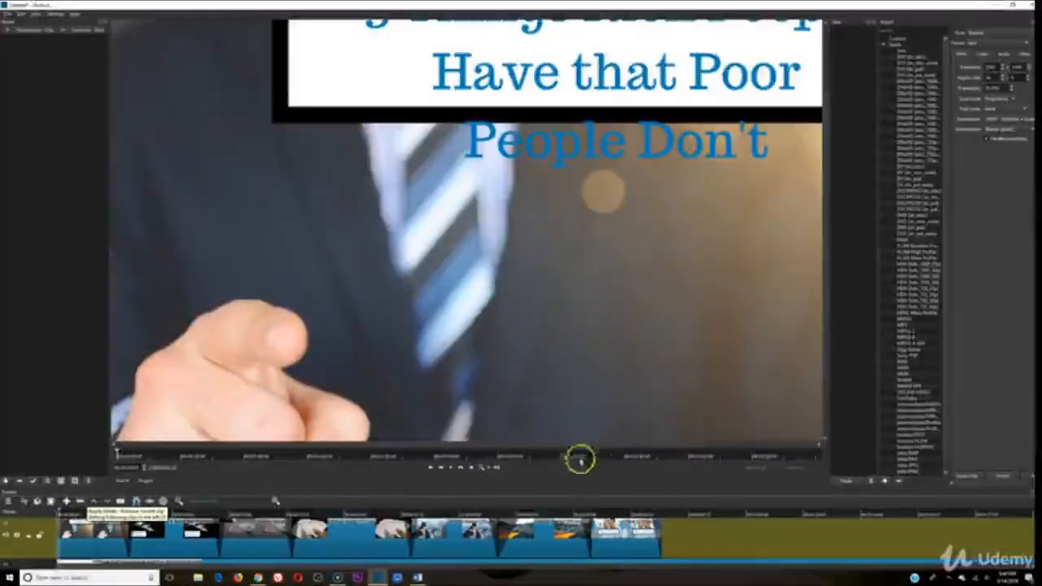
click(486, 467)
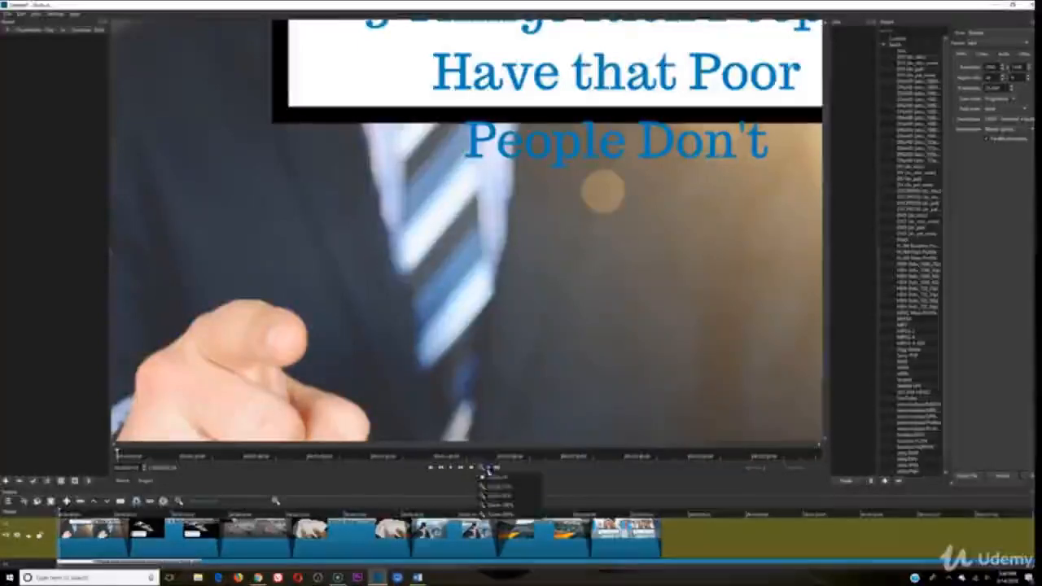
click(488, 504)
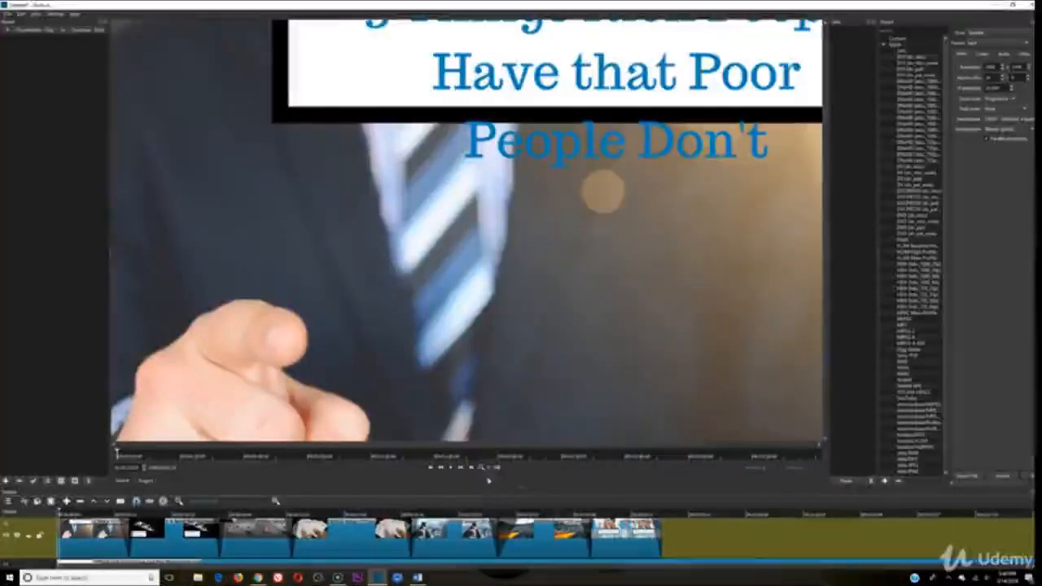
click(486, 467)
click(491, 485)
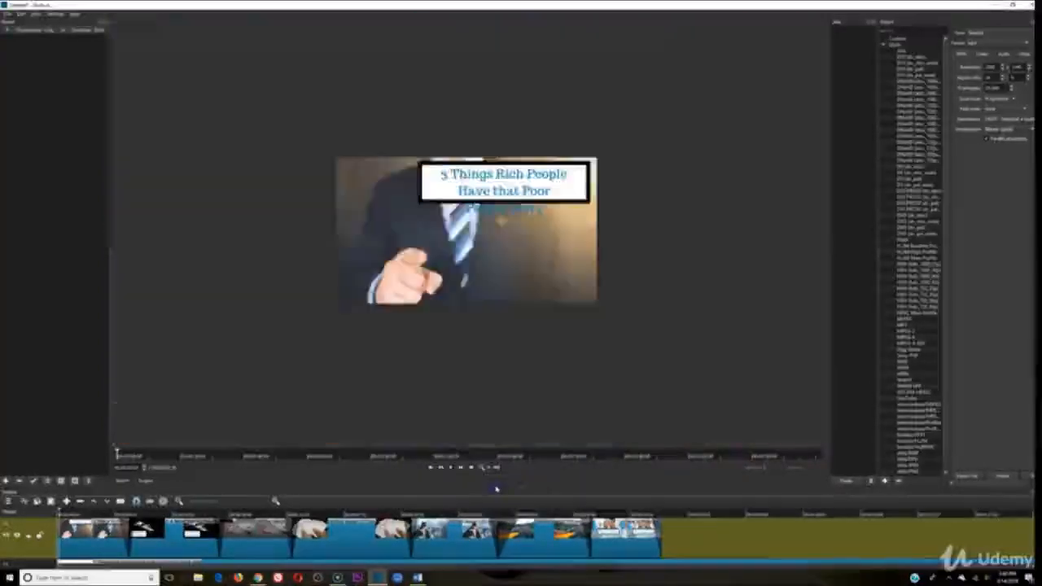
click(493, 494)
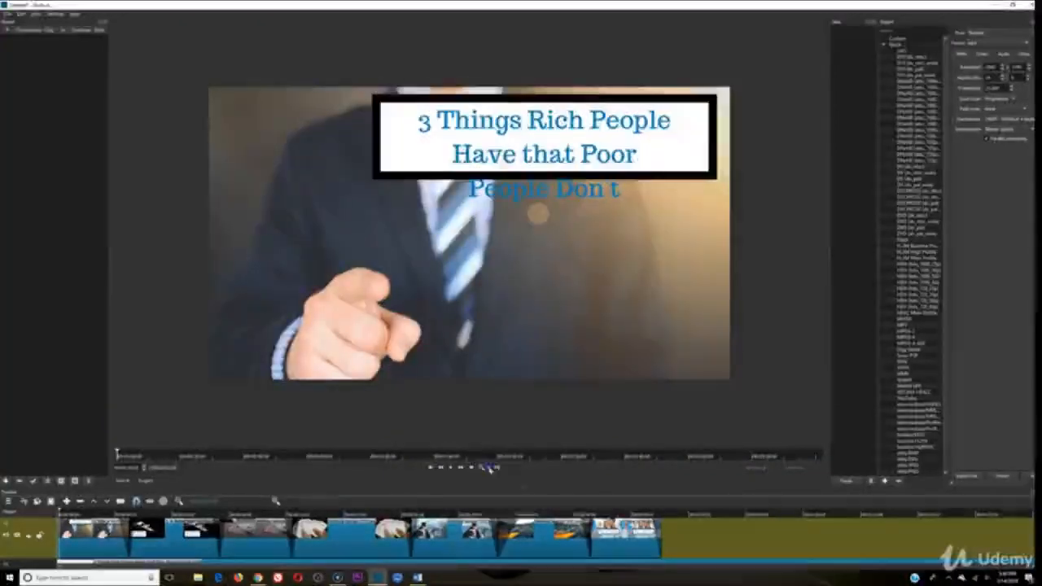
click(486, 468)
click(494, 494)
click(490, 469)
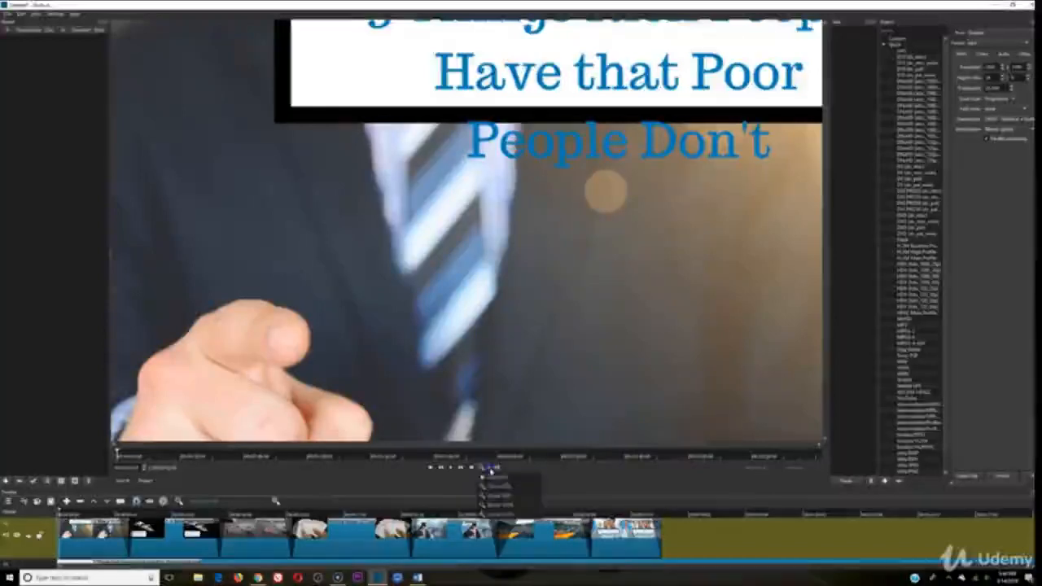
click(494, 494)
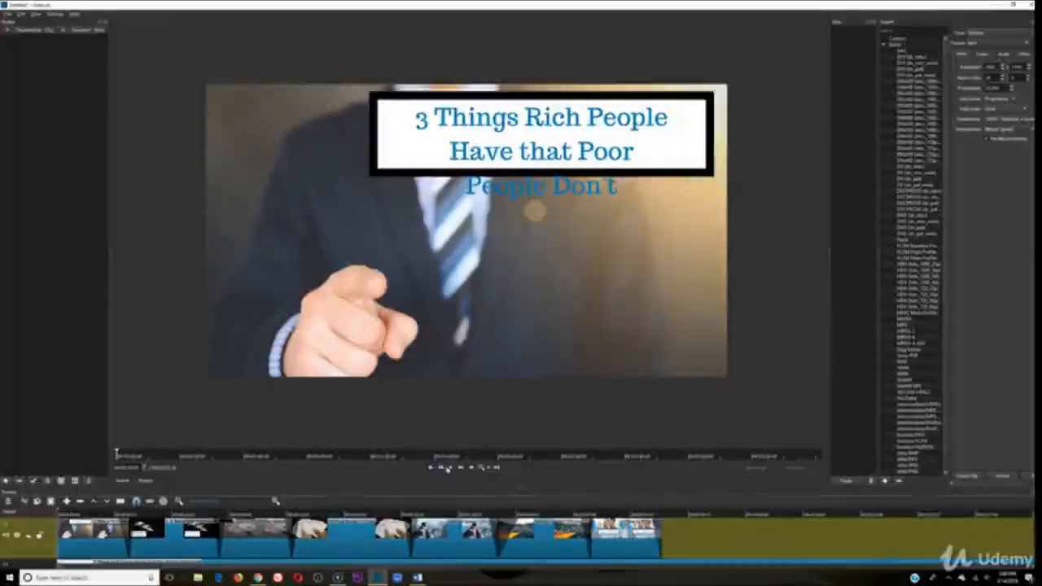
Play the assembled video from the beginning through the course image to check the pictures against the narration
click(449, 469)
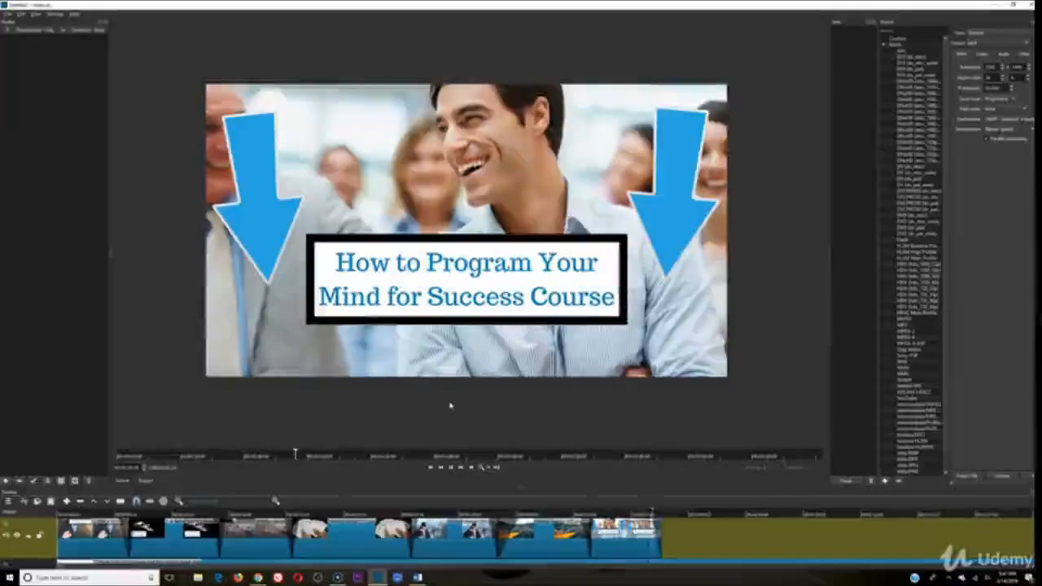
click(449, 470)
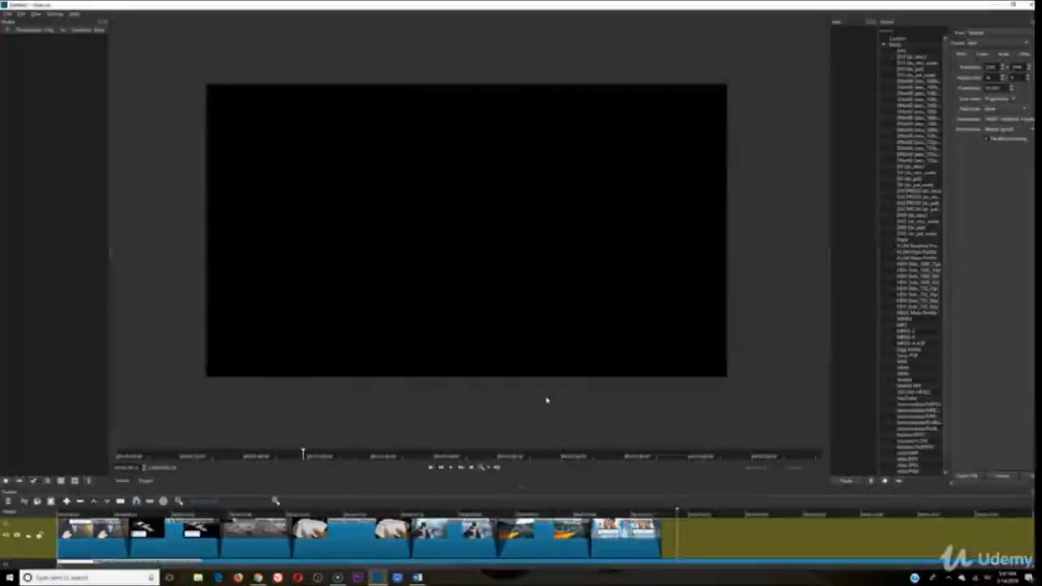
click(480, 391)
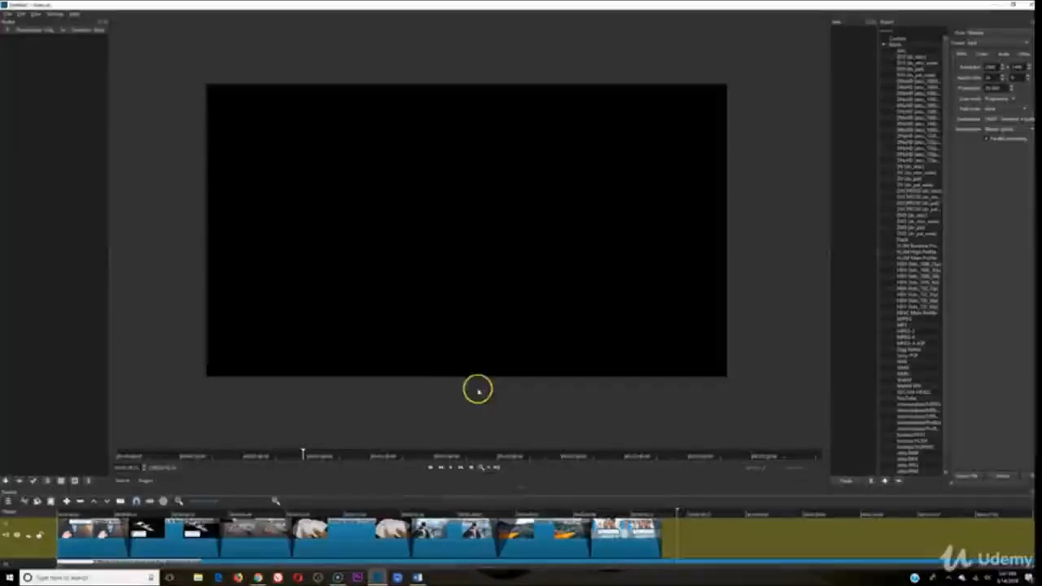